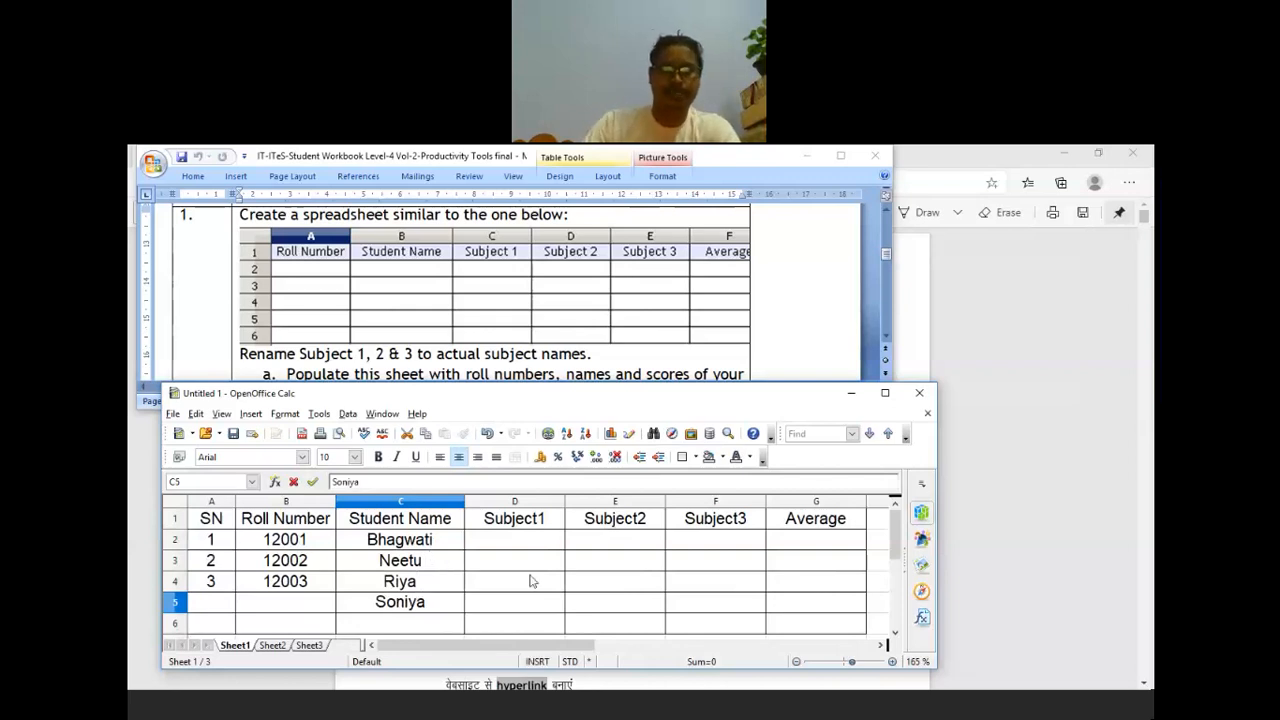
Step: Enter roll number 12004 in B5 and serial number 4 in A5 for the fourth student
left_click(295, 607)
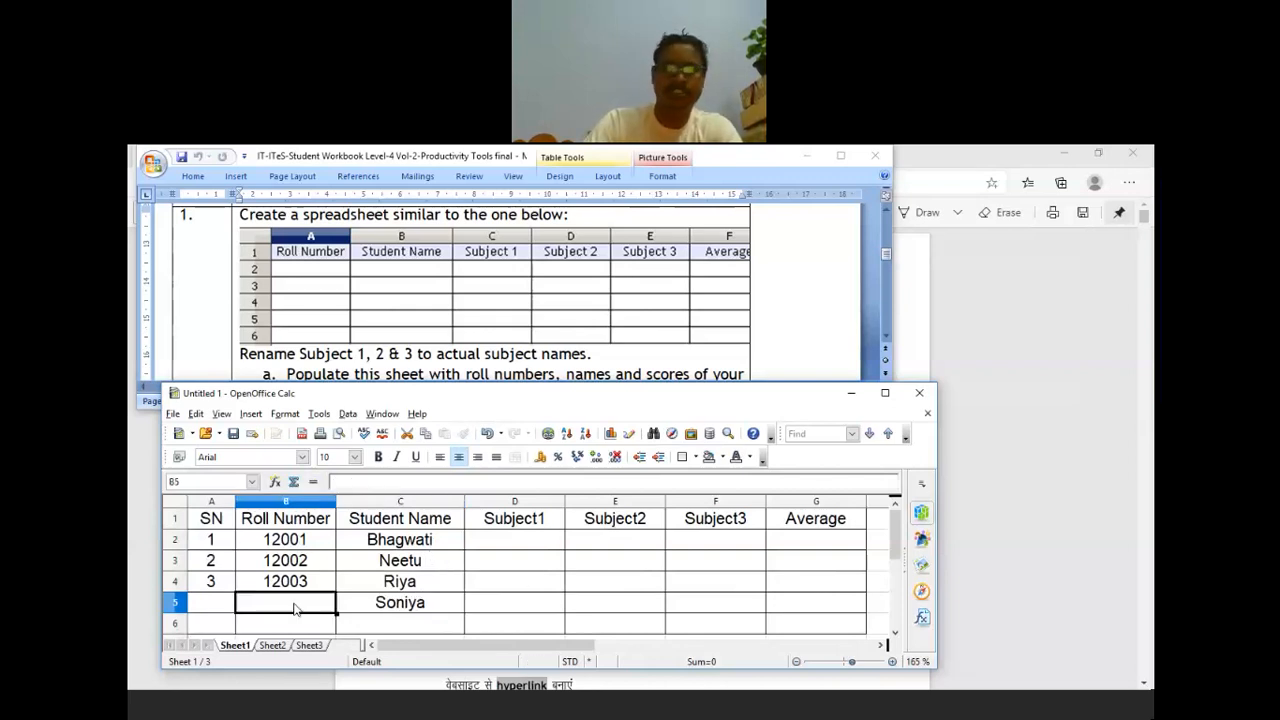
type("12004")
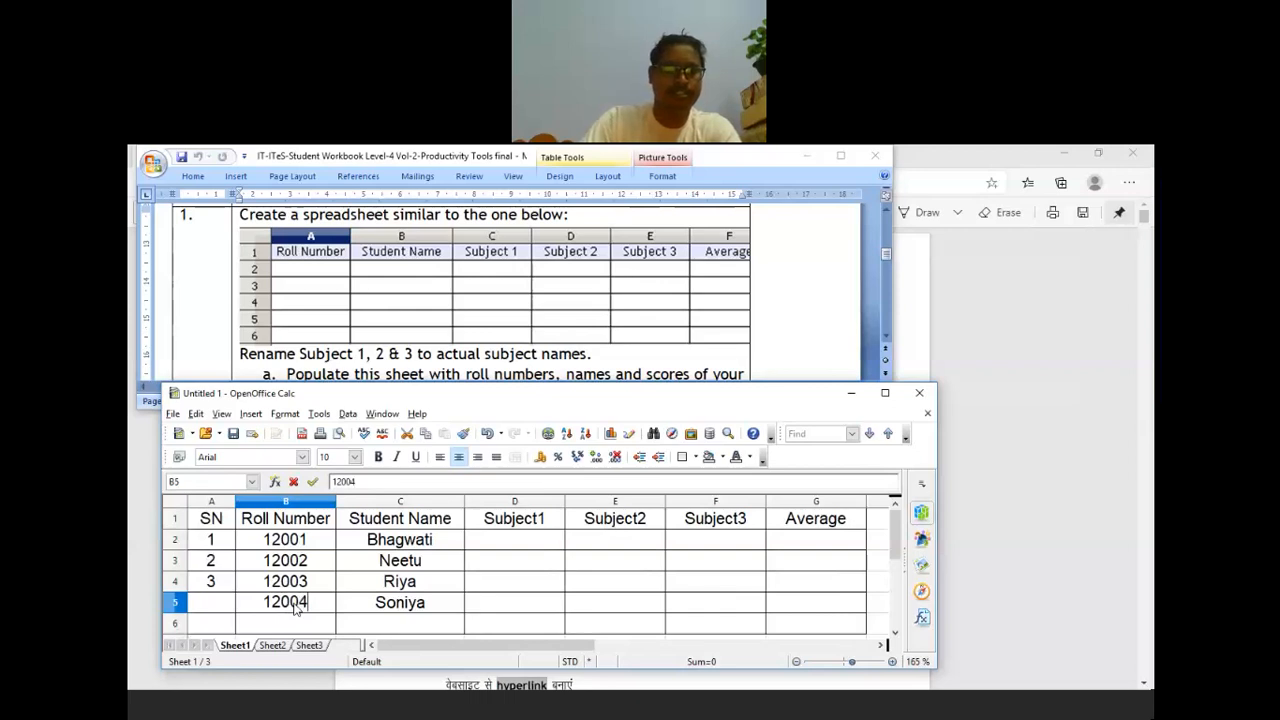
double_click(211, 604)
key("Escape")
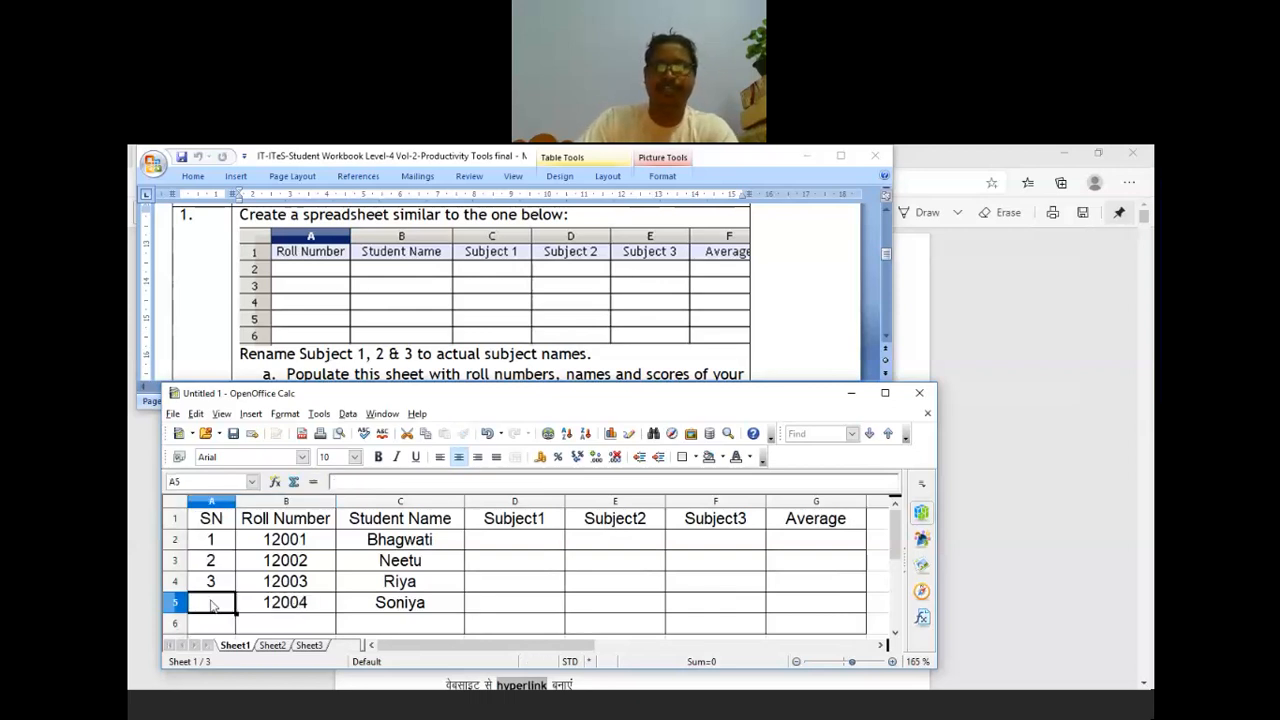
type("4")
left_click(514, 602)
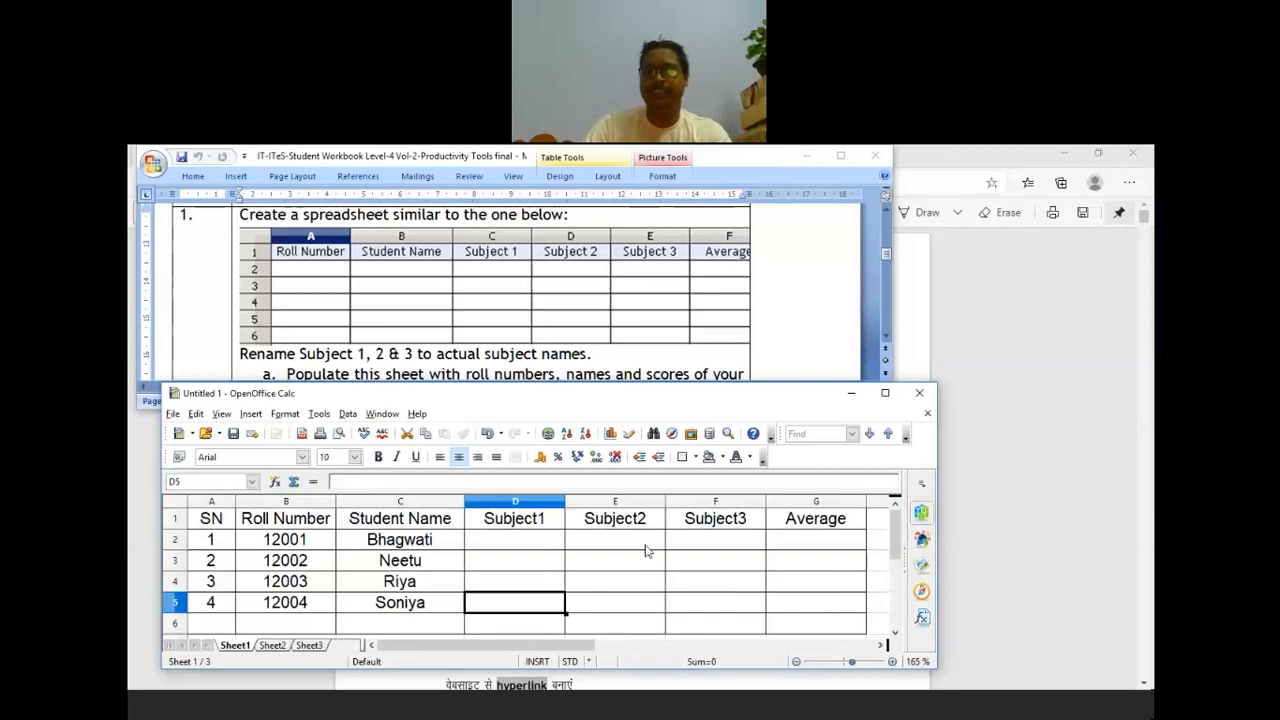
Step: Scroll the Word assignment to the 'Calculate the average' instruction
left_click(541, 546)
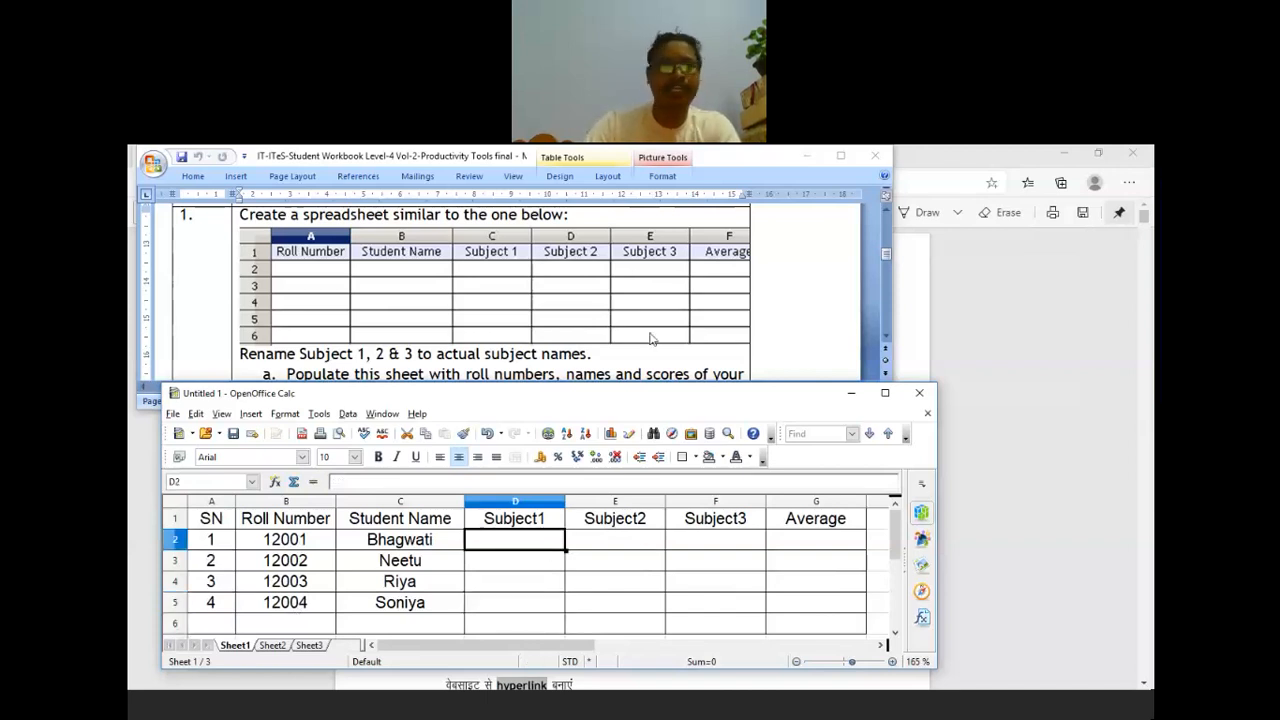
left_click(668, 360)
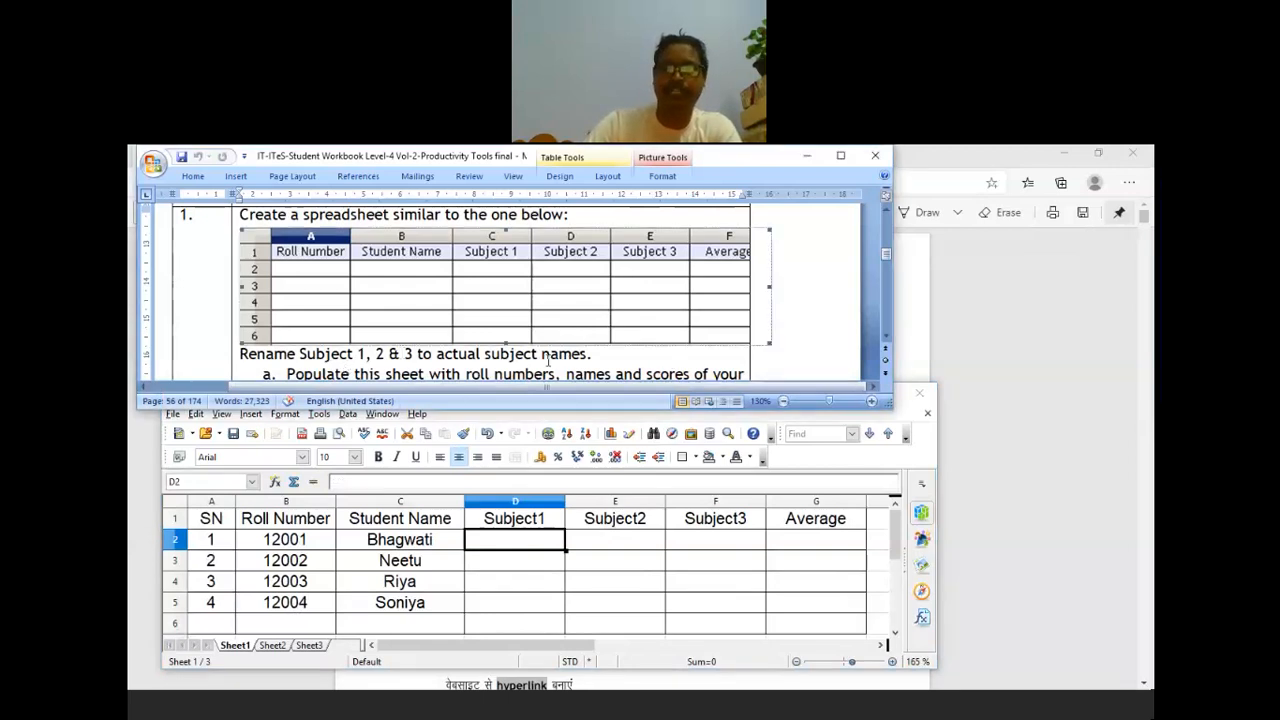
scroll(547, 358, "down", 1)
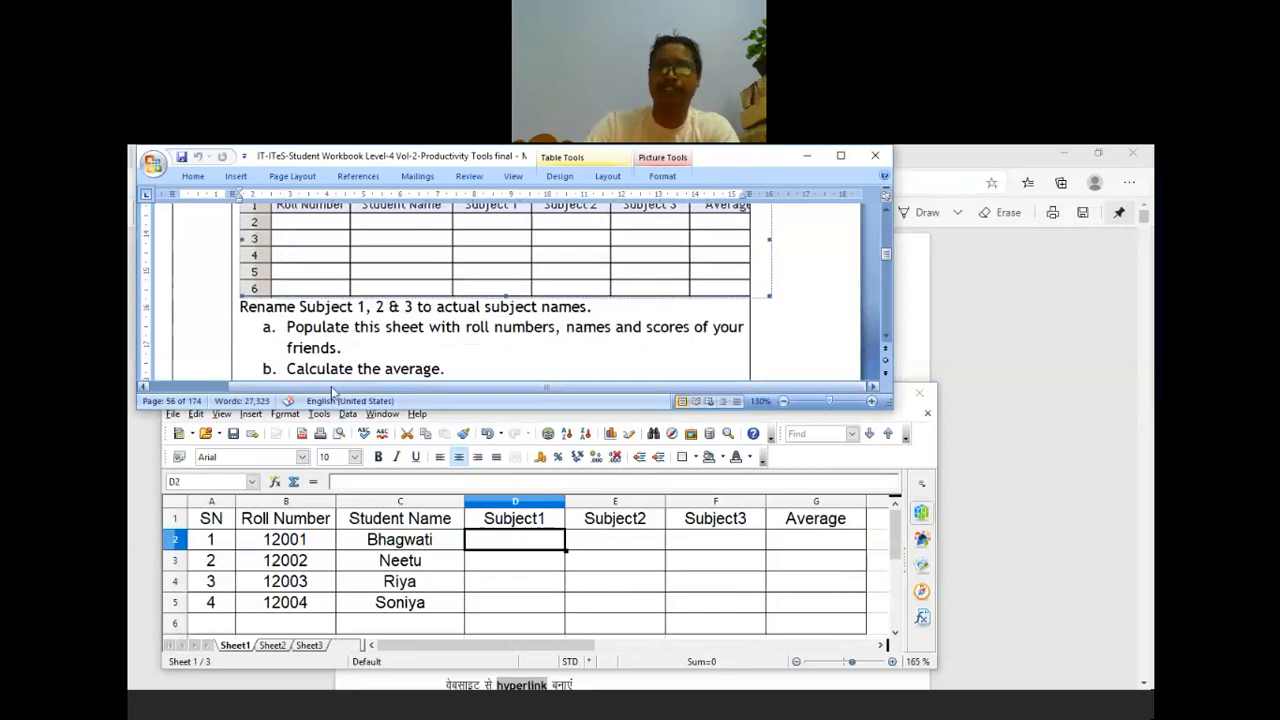
Step: Rename the subject headers in D1:F1 to IT, Hindi and English
left_click(540, 518)
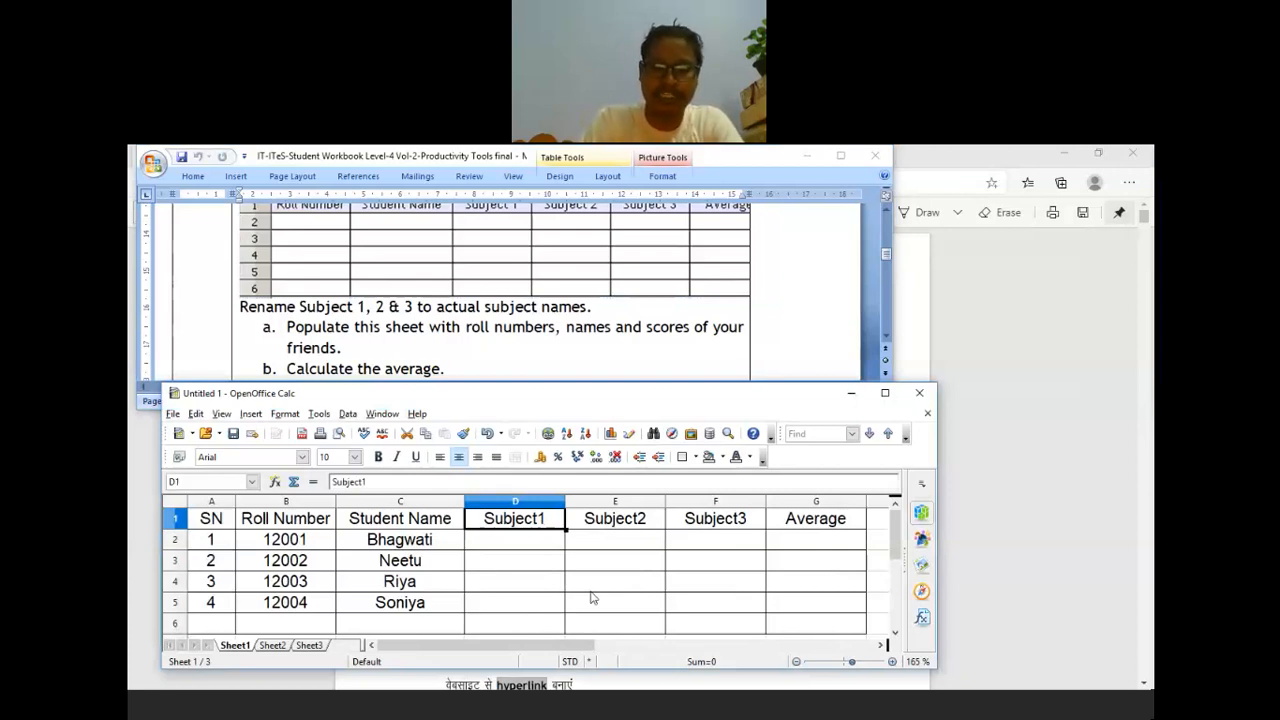
type("I")
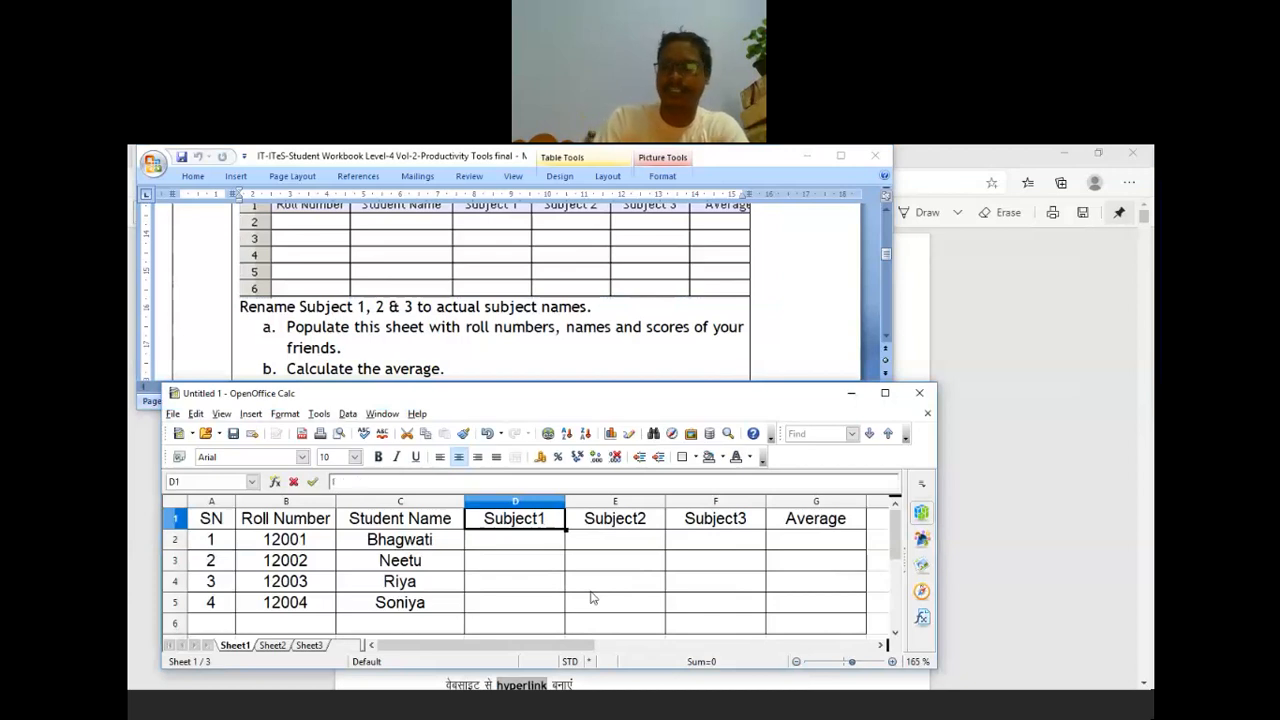
type("T")
key("Tab")
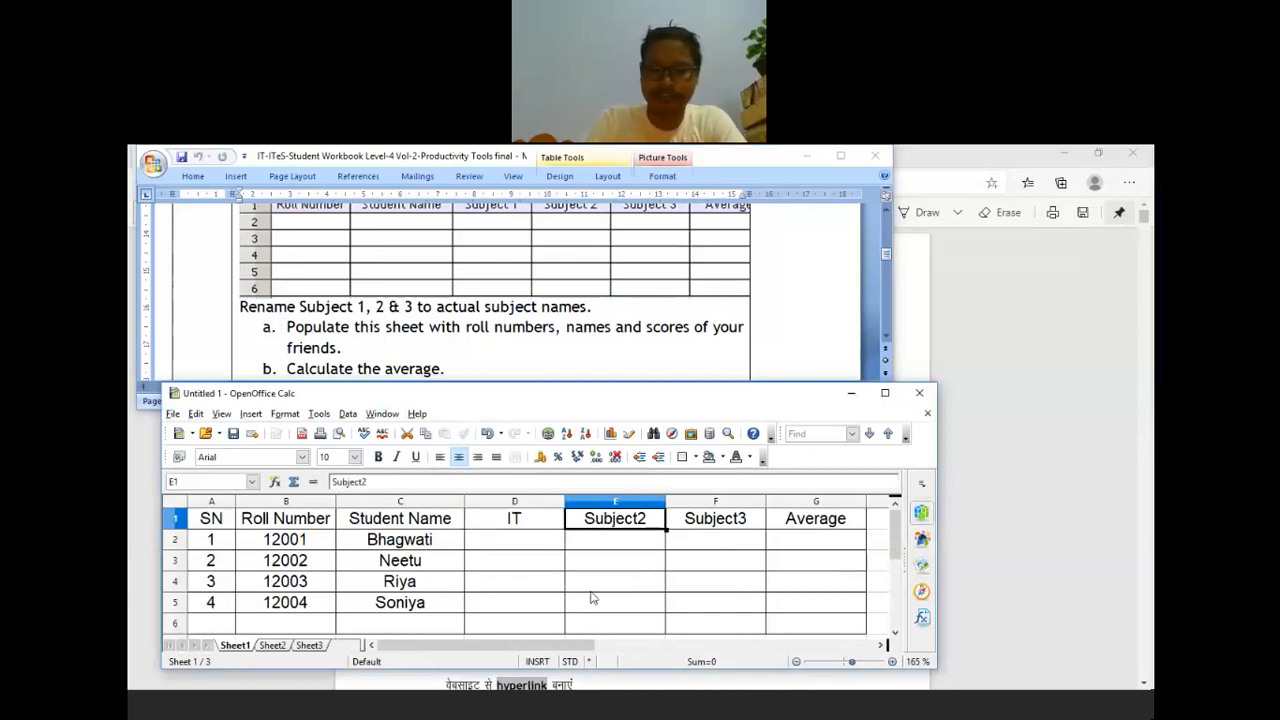
type("Hin")
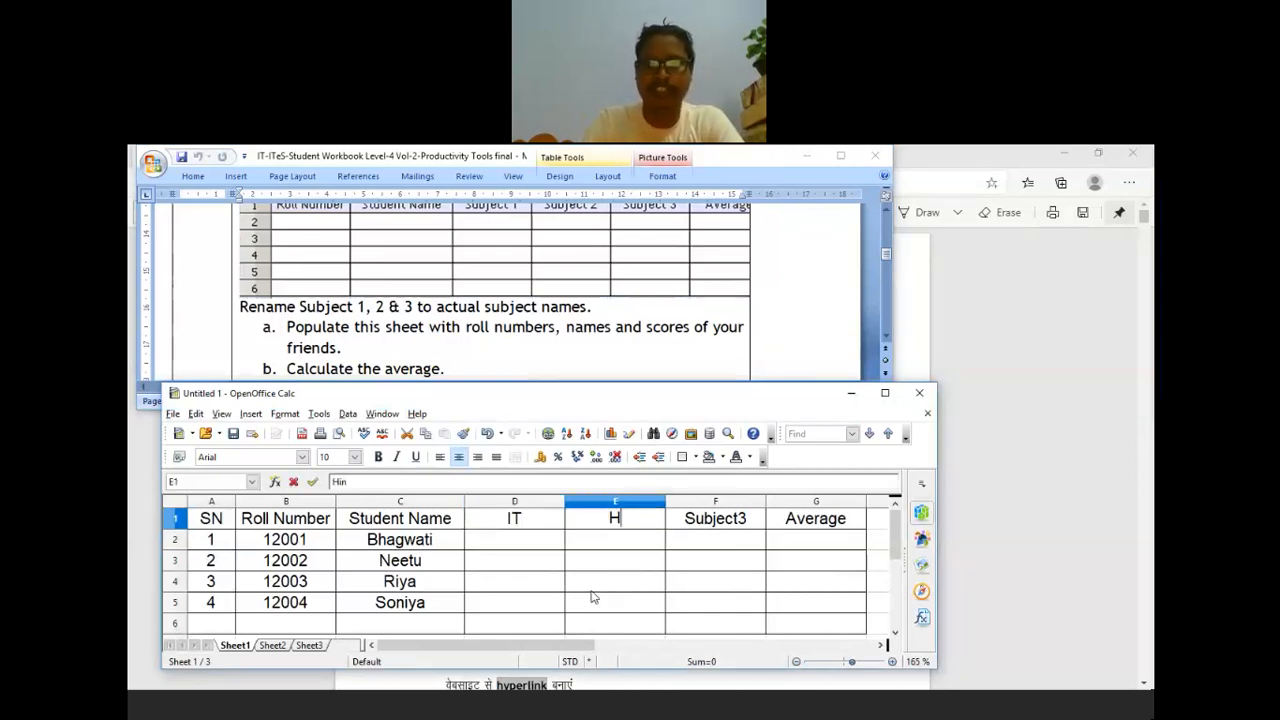
type("di")
key("Tab")
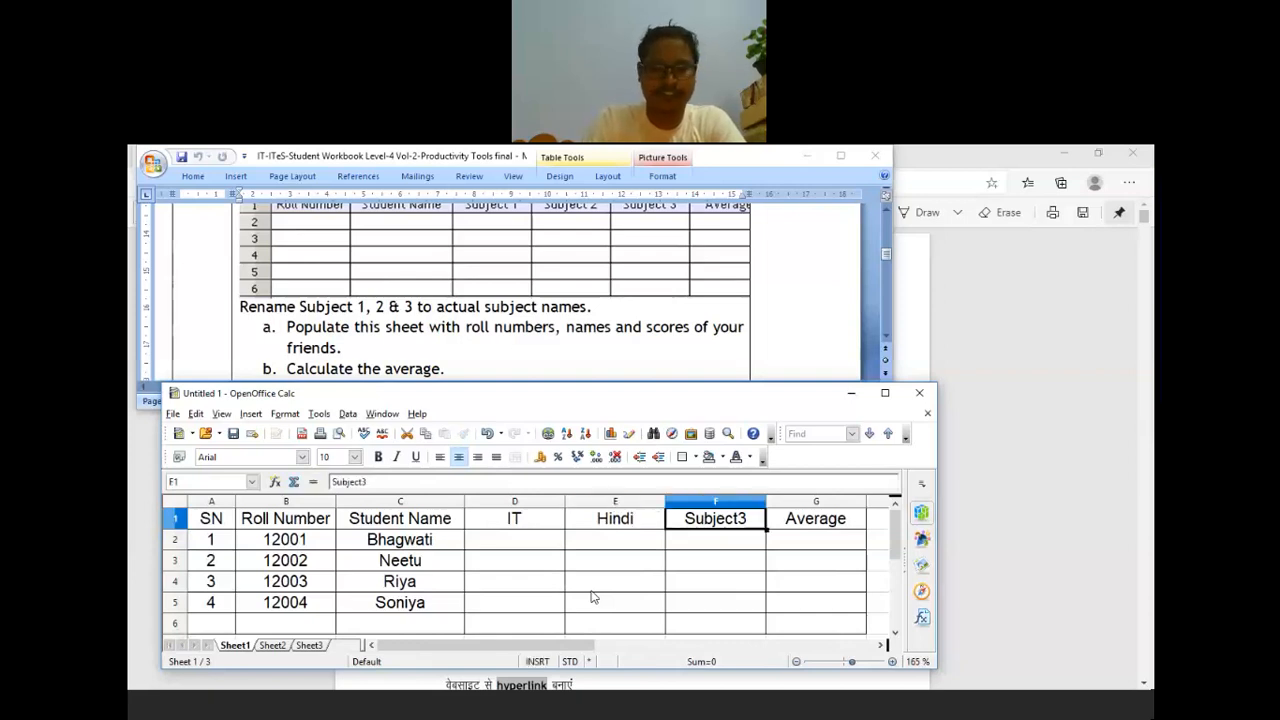
type("En")
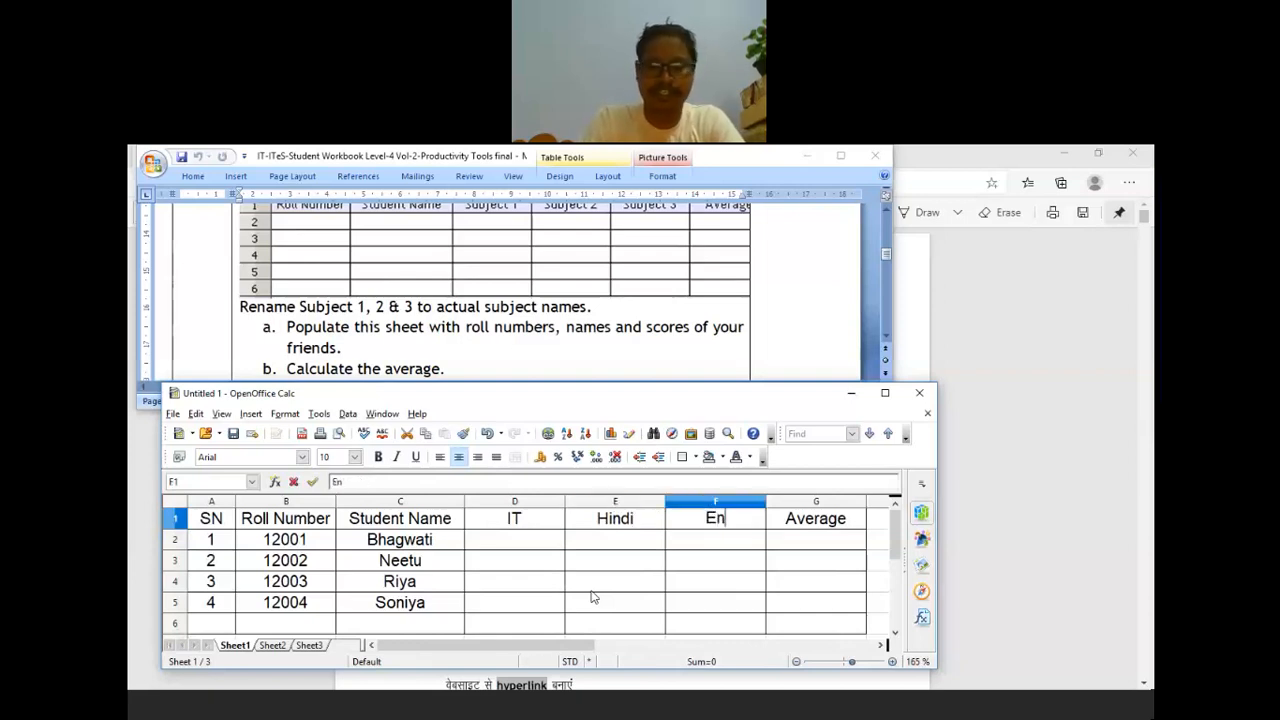
type("glish")
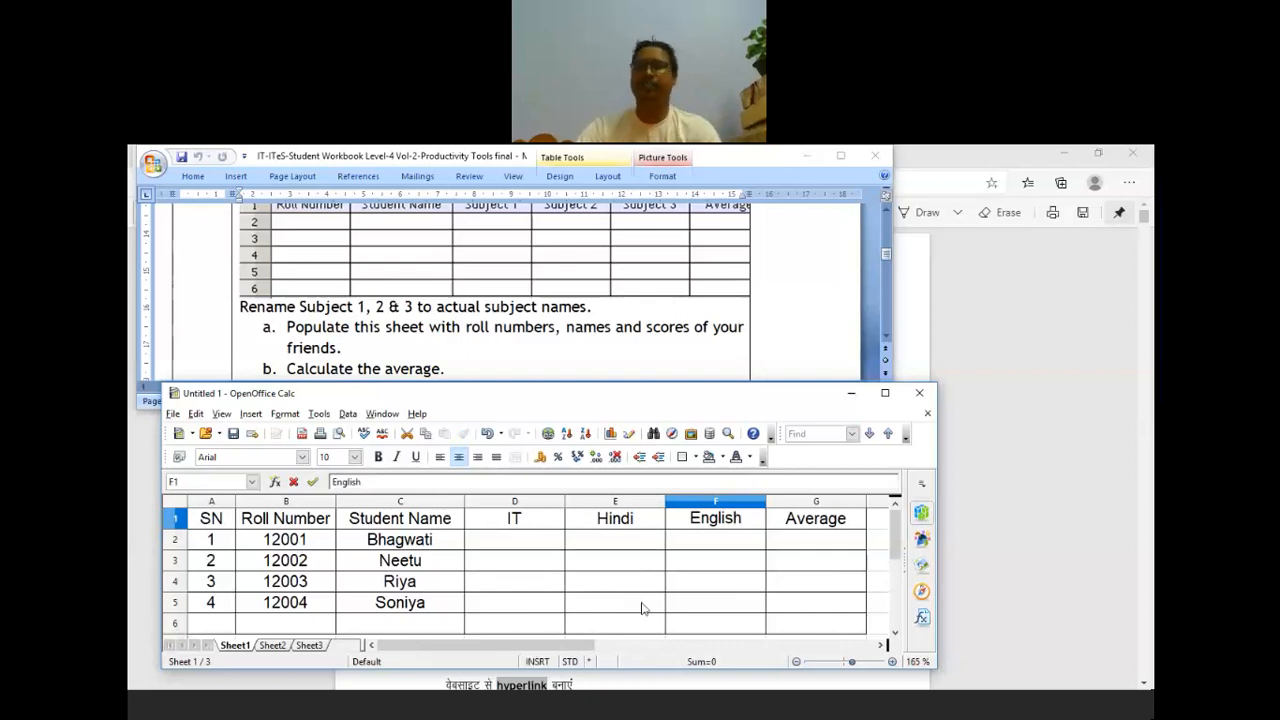
left_click(641, 607)
Step: Enter IT scores 80, 86, 89 and 78 in D2:D5
left_click(522, 546)
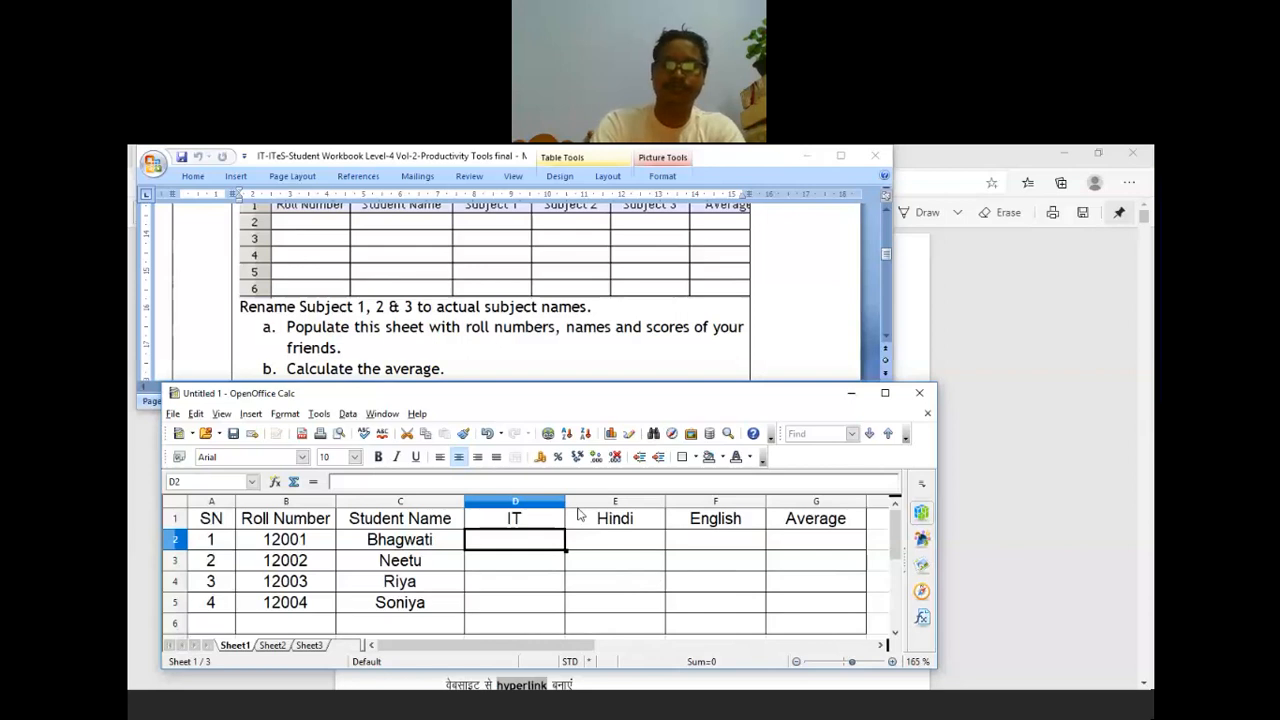
type("80")
key("Return")
type("86")
key("Return")
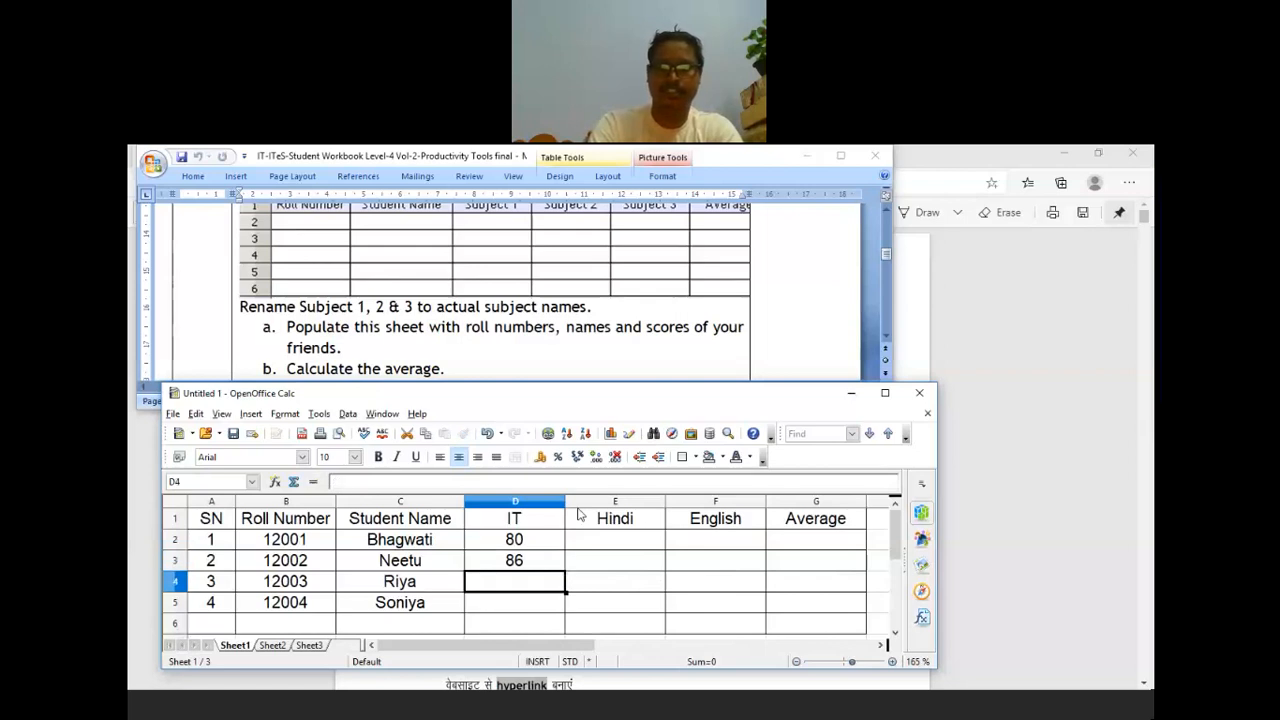
type("8")
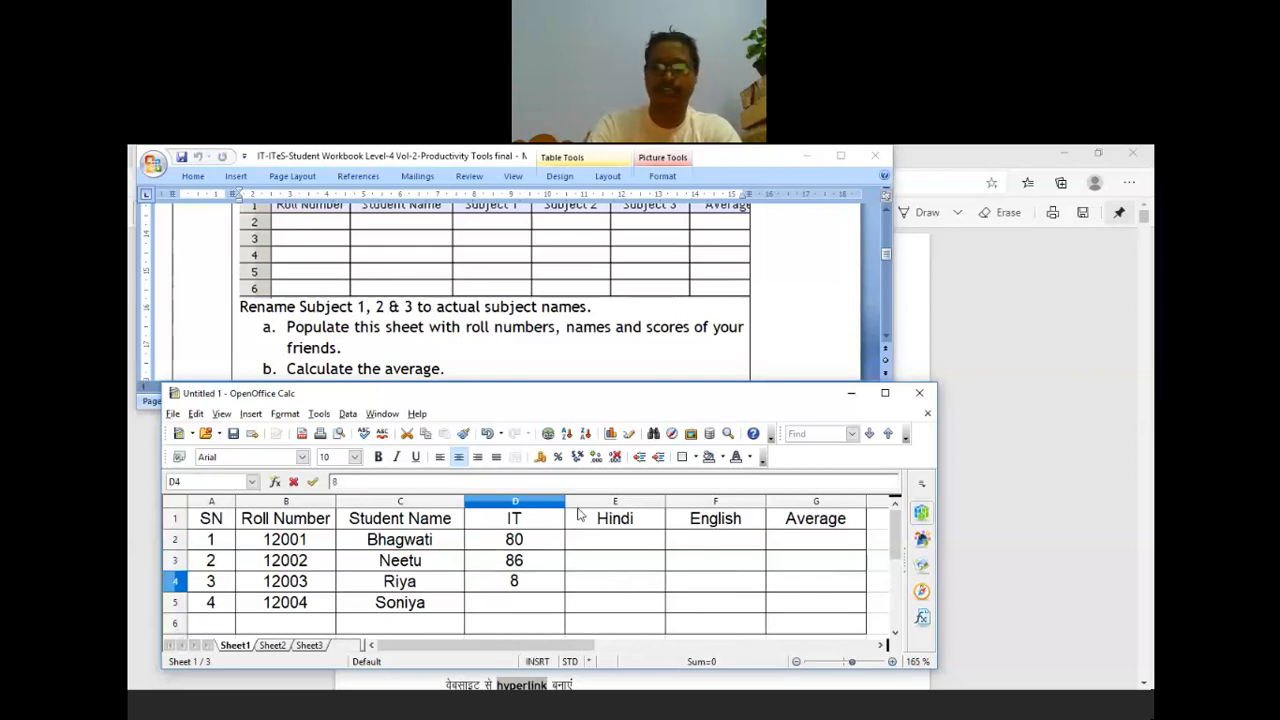
type("6")
key("BackSpace")
type("9")
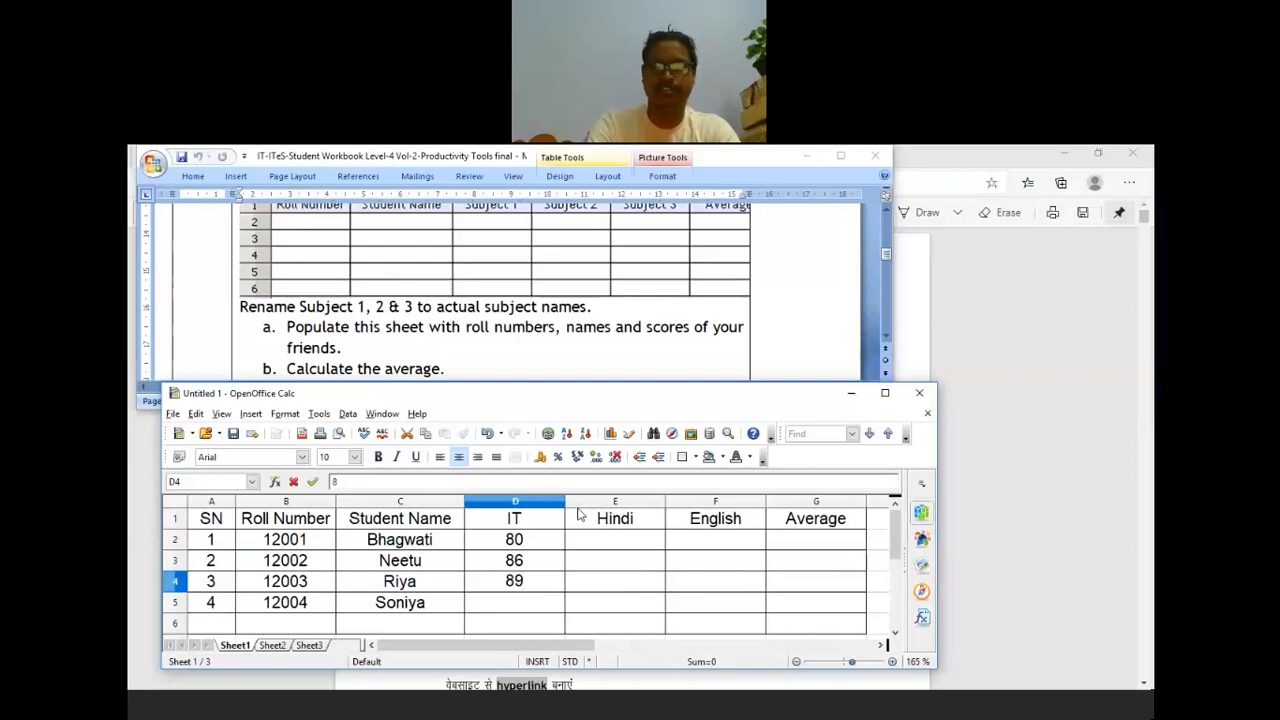
key("Return")
type("78")
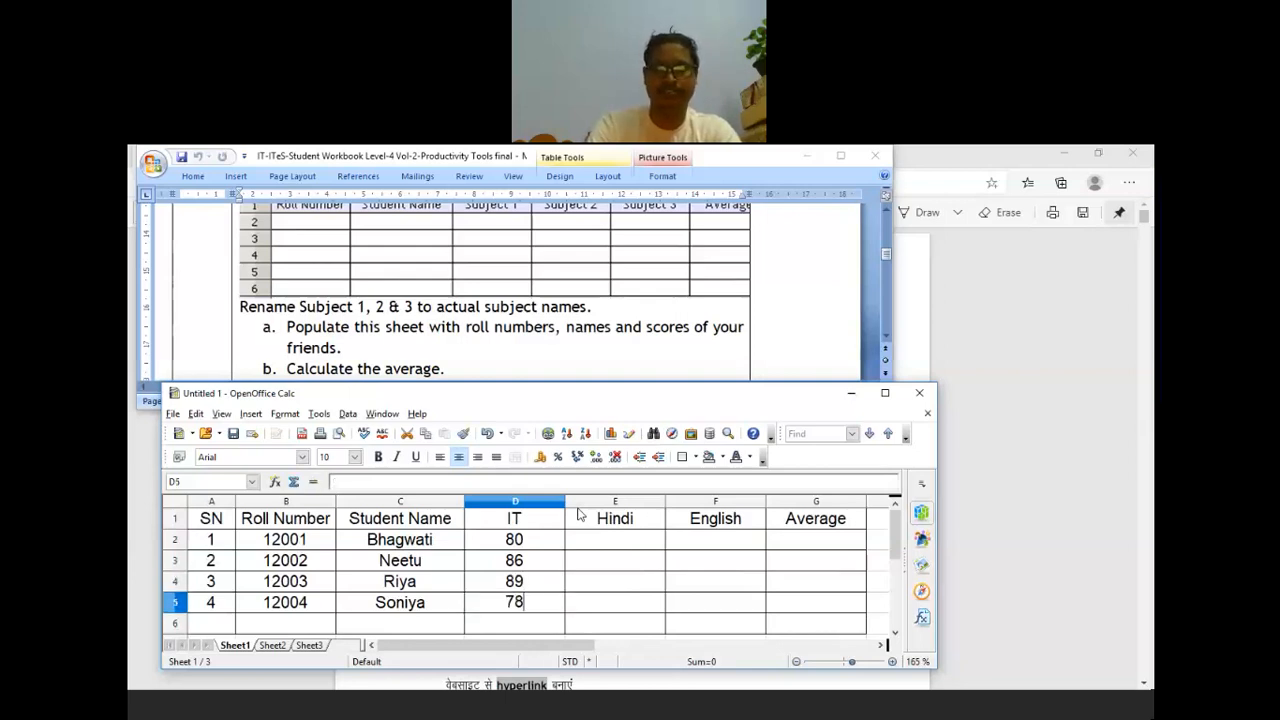
key("Return")
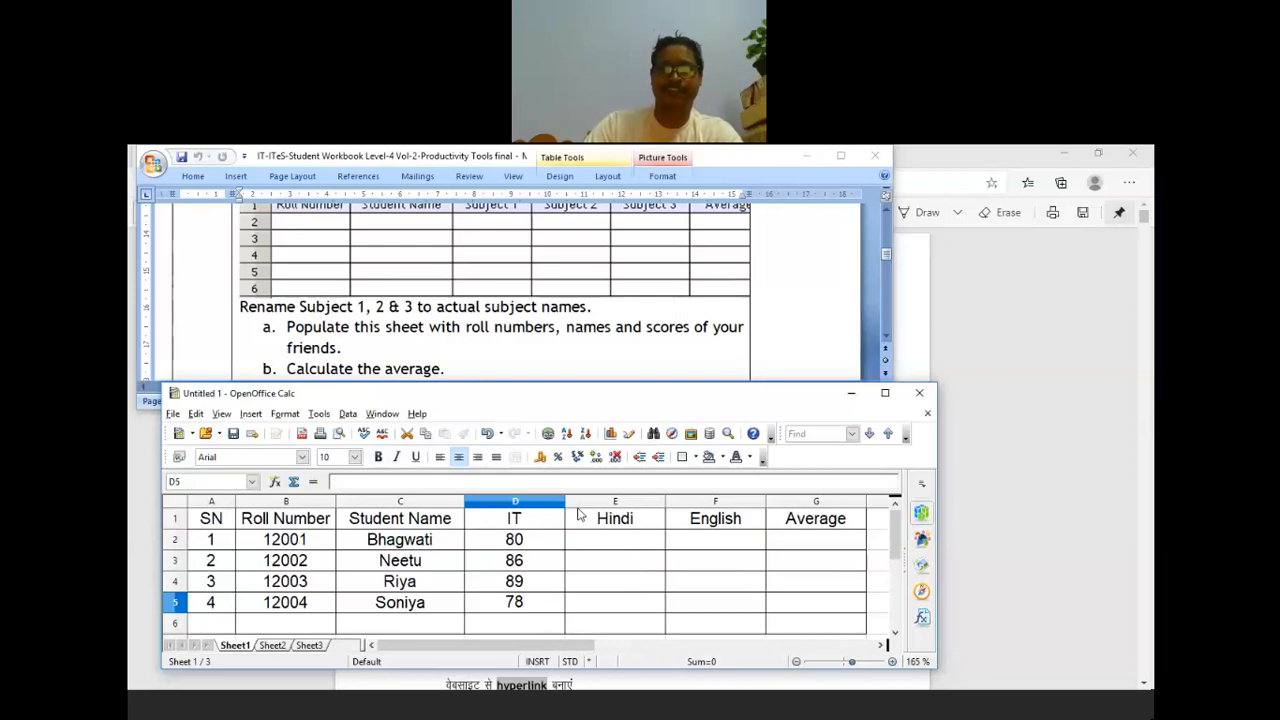
Step: Enter Hindi scores 78, 89, 98 and 98 in E2:E5
left_click(628, 544)
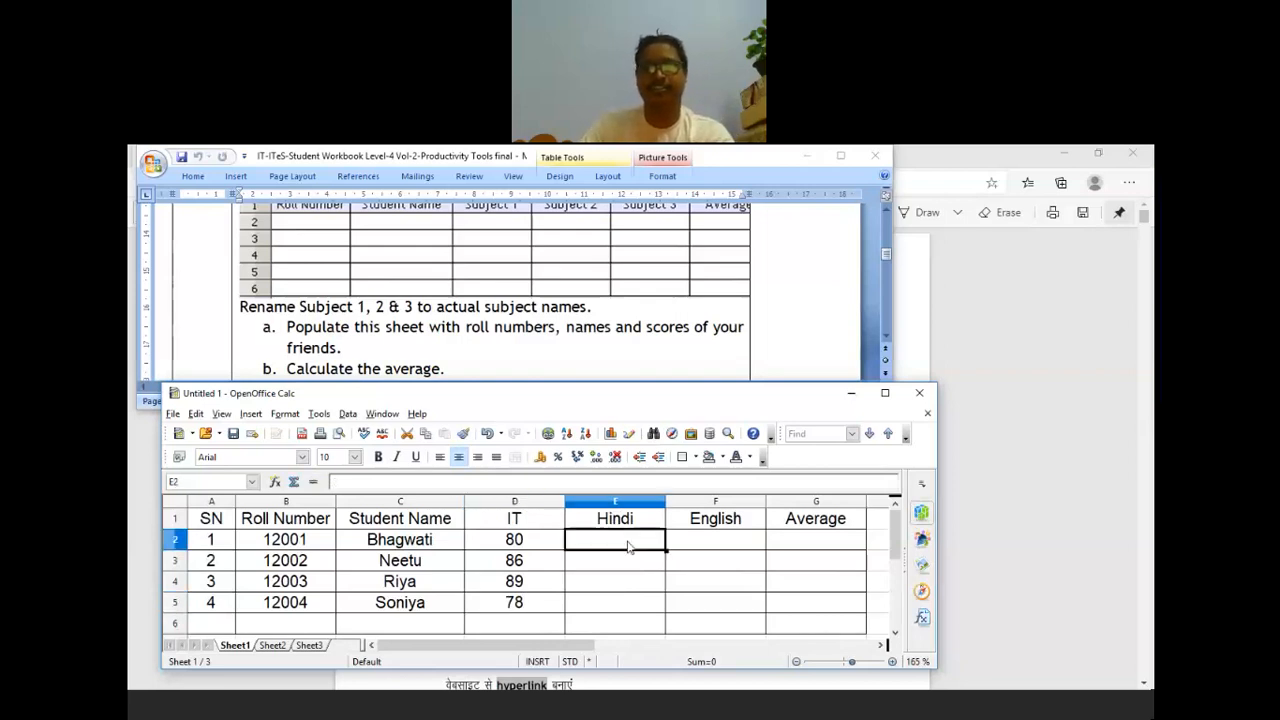
type("78")
left_click(606, 564)
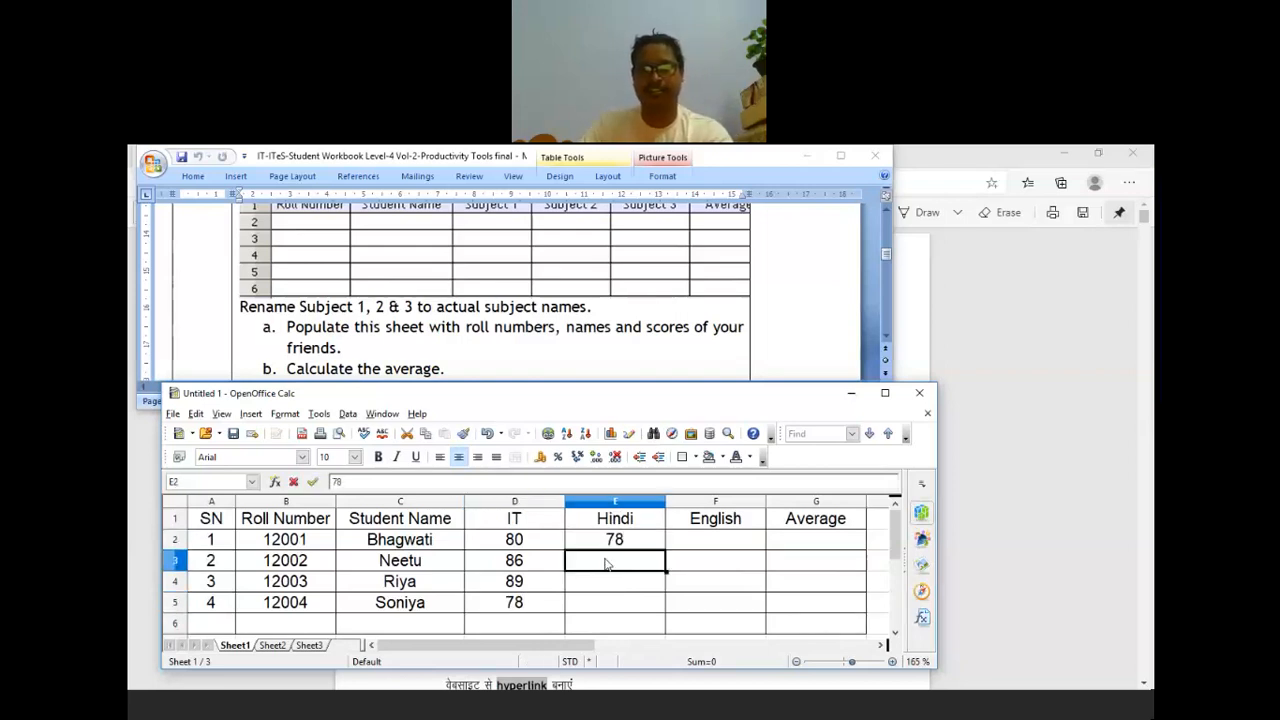
type("89")
key("Return")
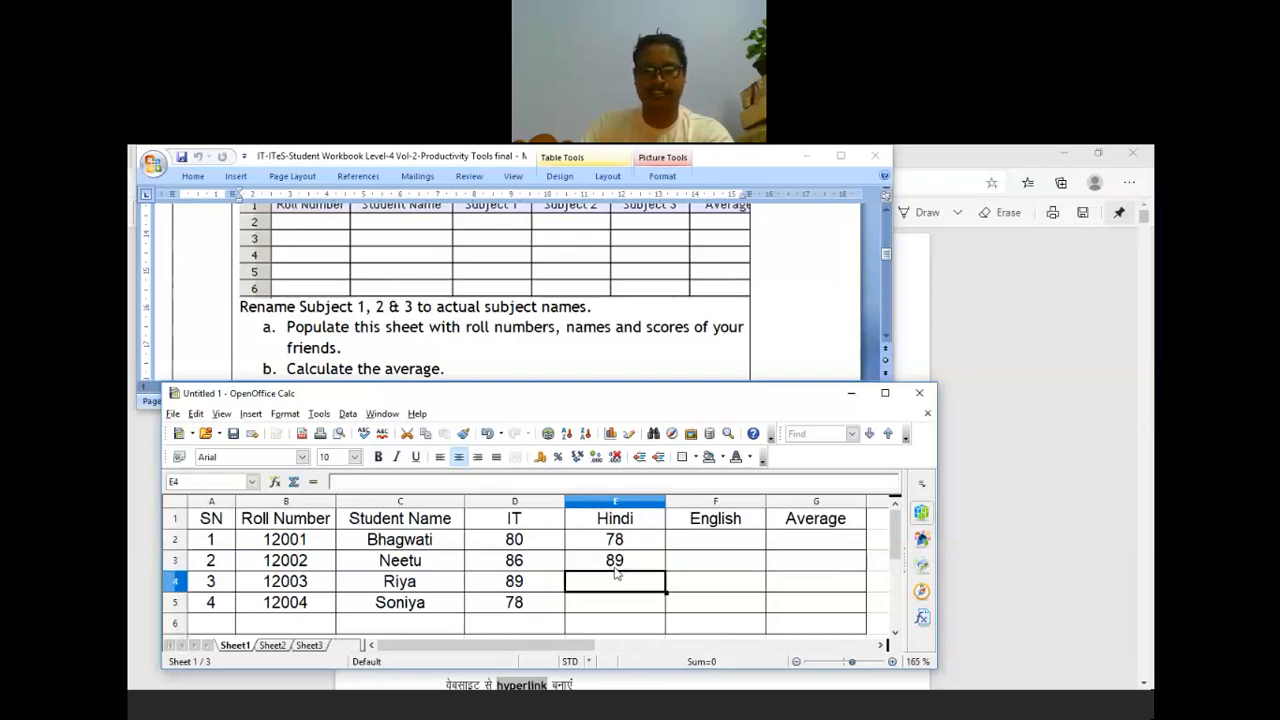
type("70")
key("BackSpace")
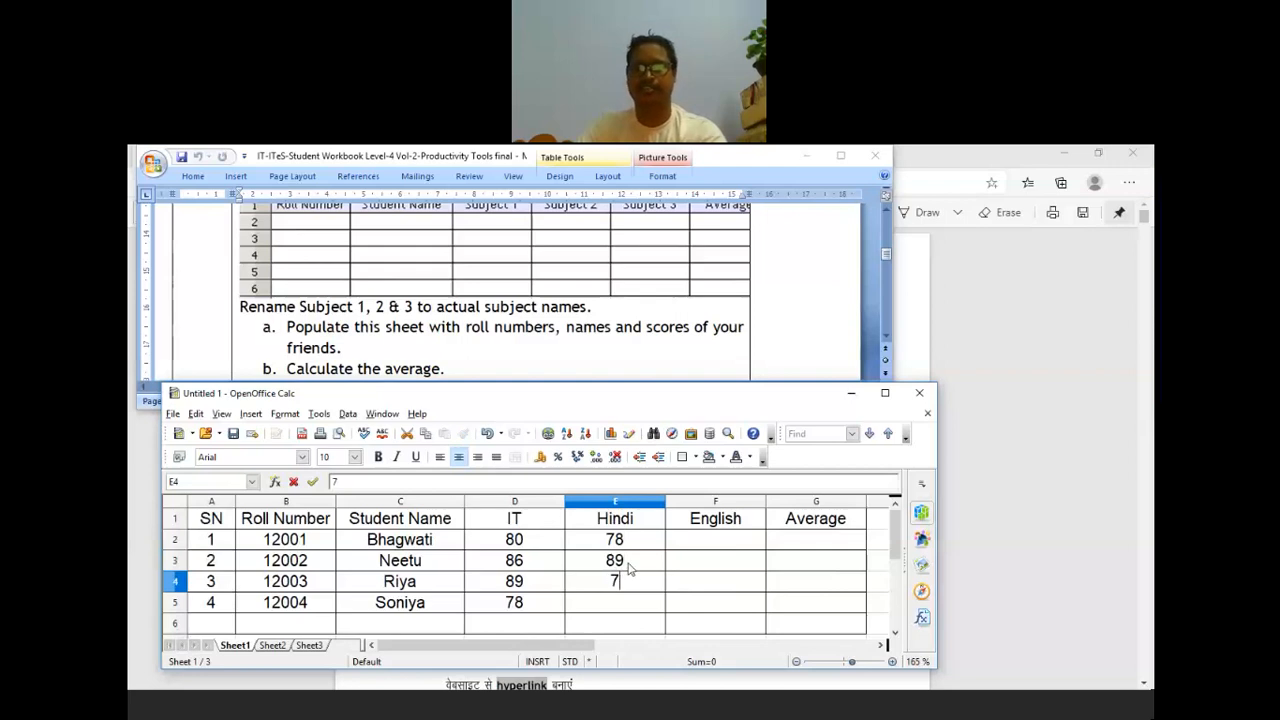
key("BackSpace")
type("98")
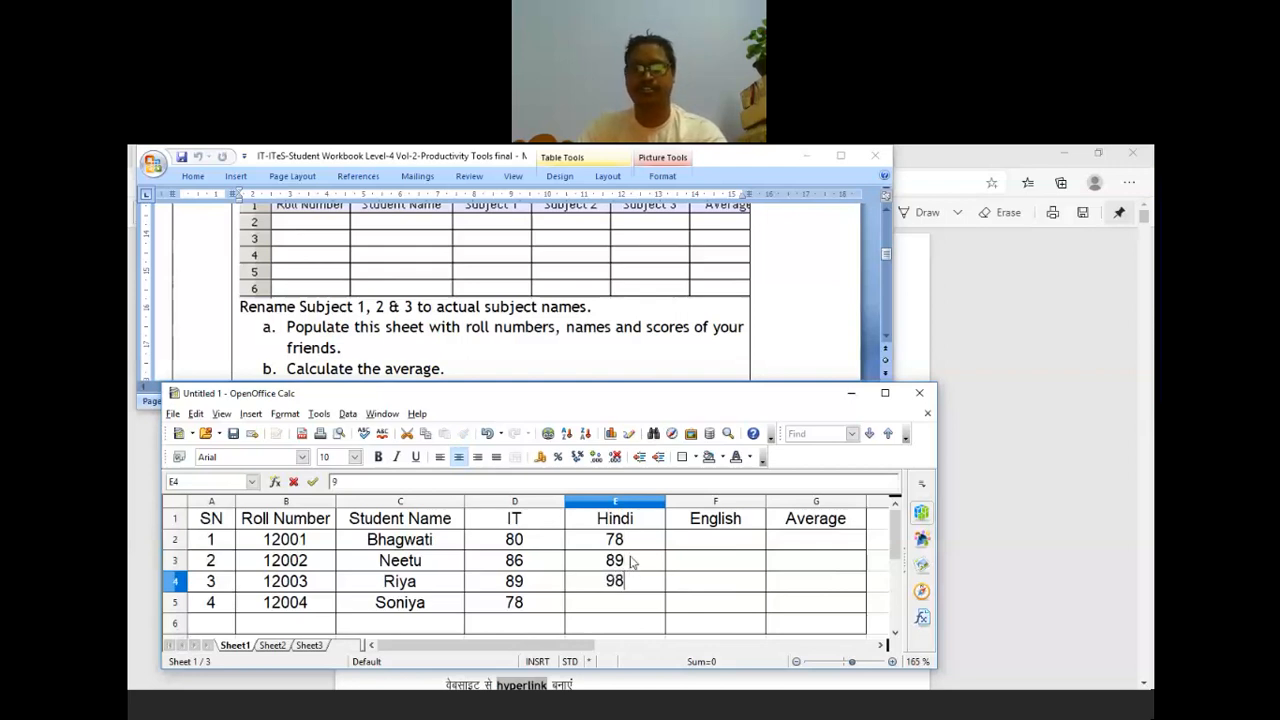
key("Return")
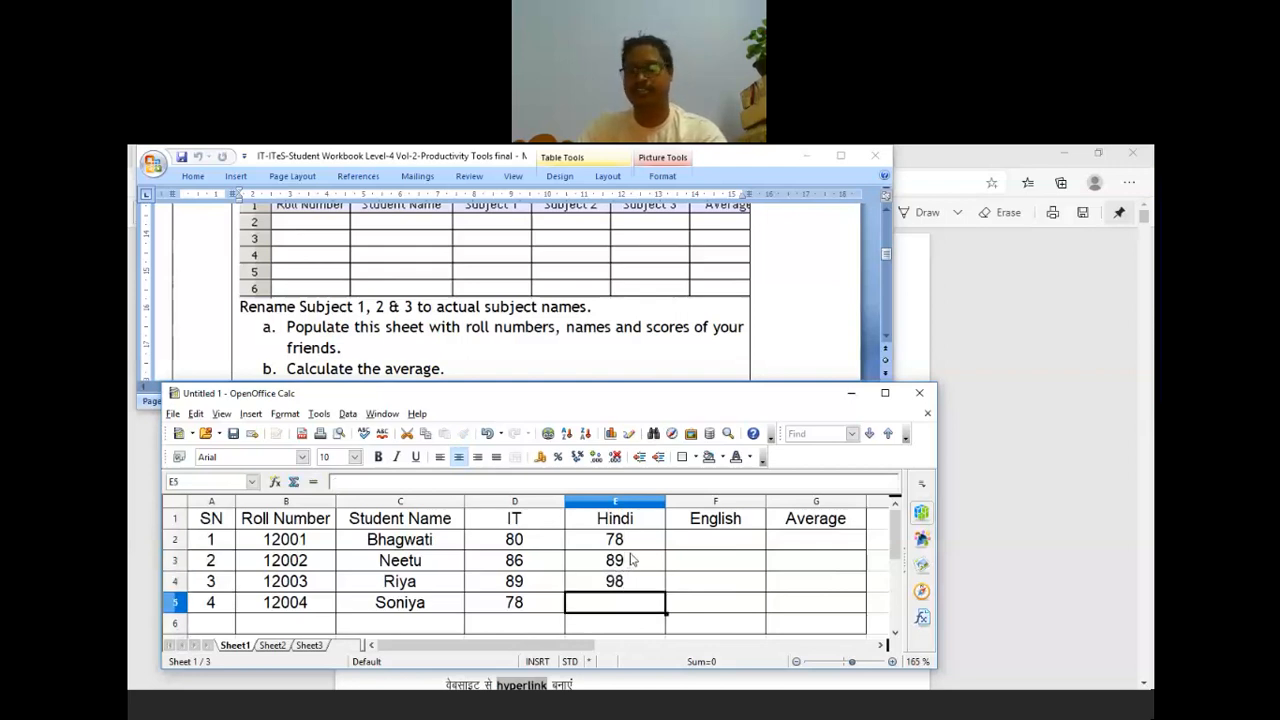
type("98")
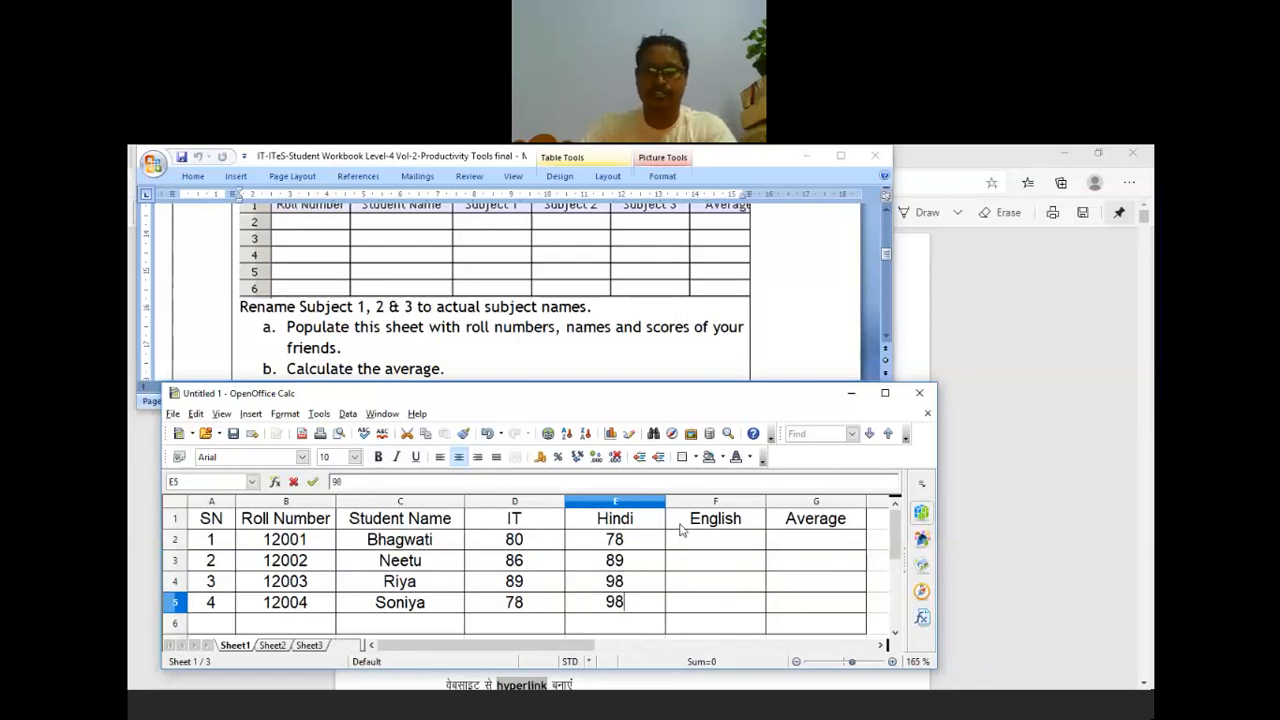
Step: Enter English scores 98, 79, 67 and 87 in F2:F5, correcting F3 from 89 to 79
left_click(699, 545)
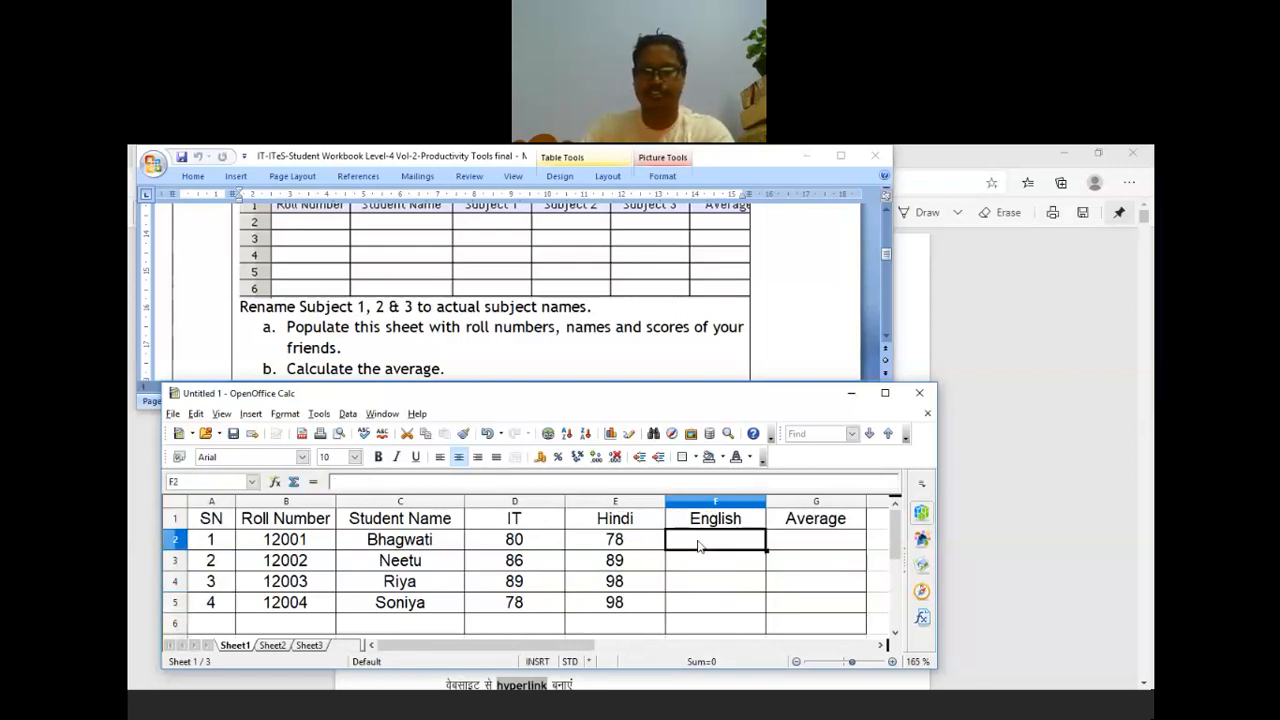
type("98")
left_click(697, 560)
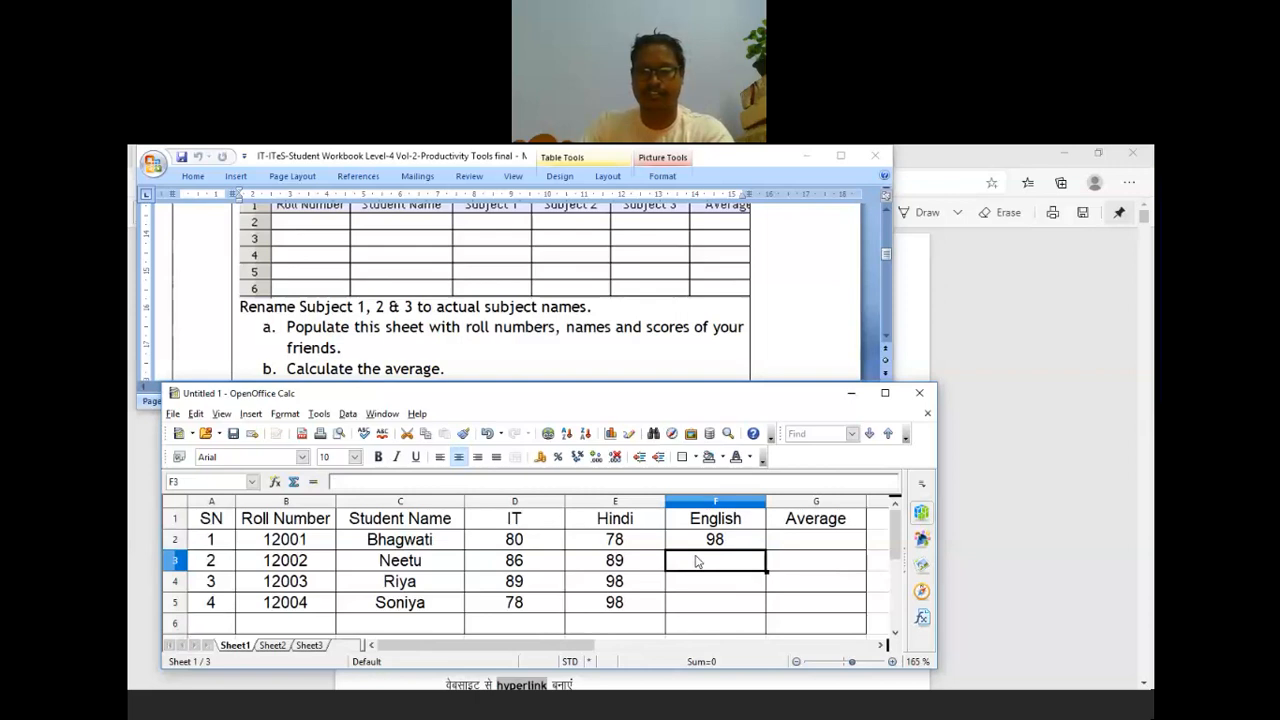
type("89")
left_click(716, 578)
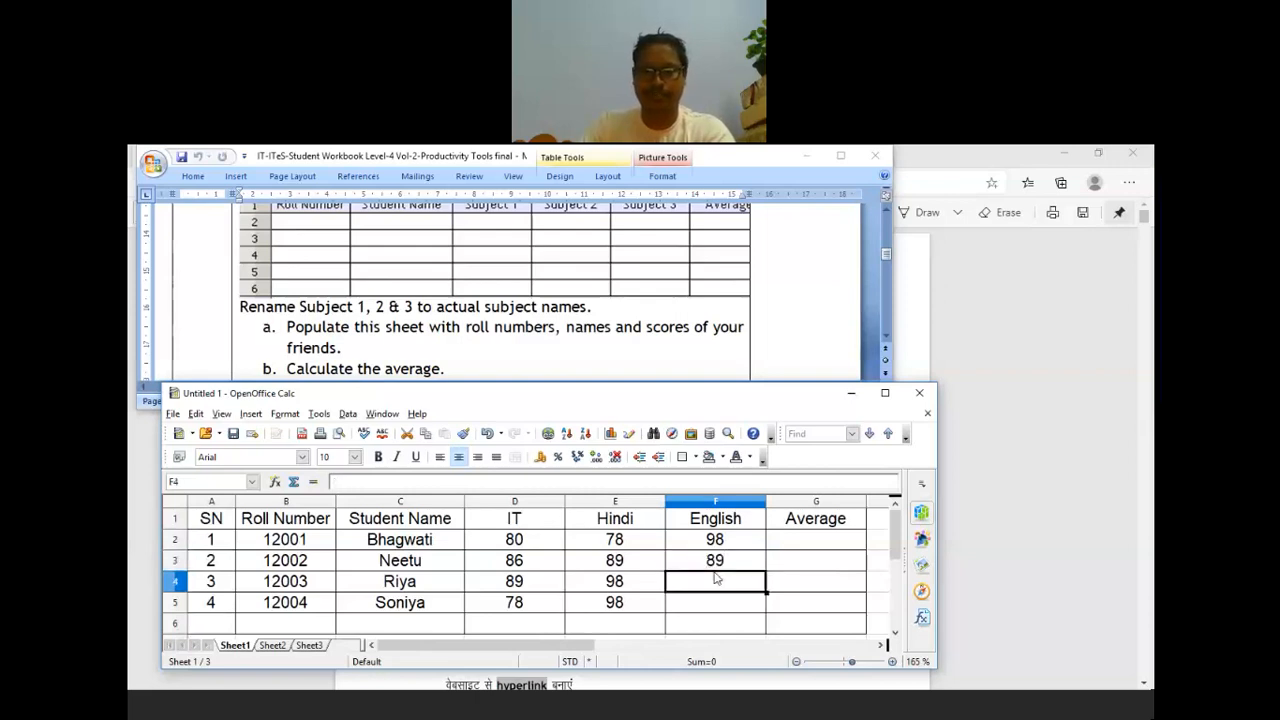
left_click(727, 564)
type("7")
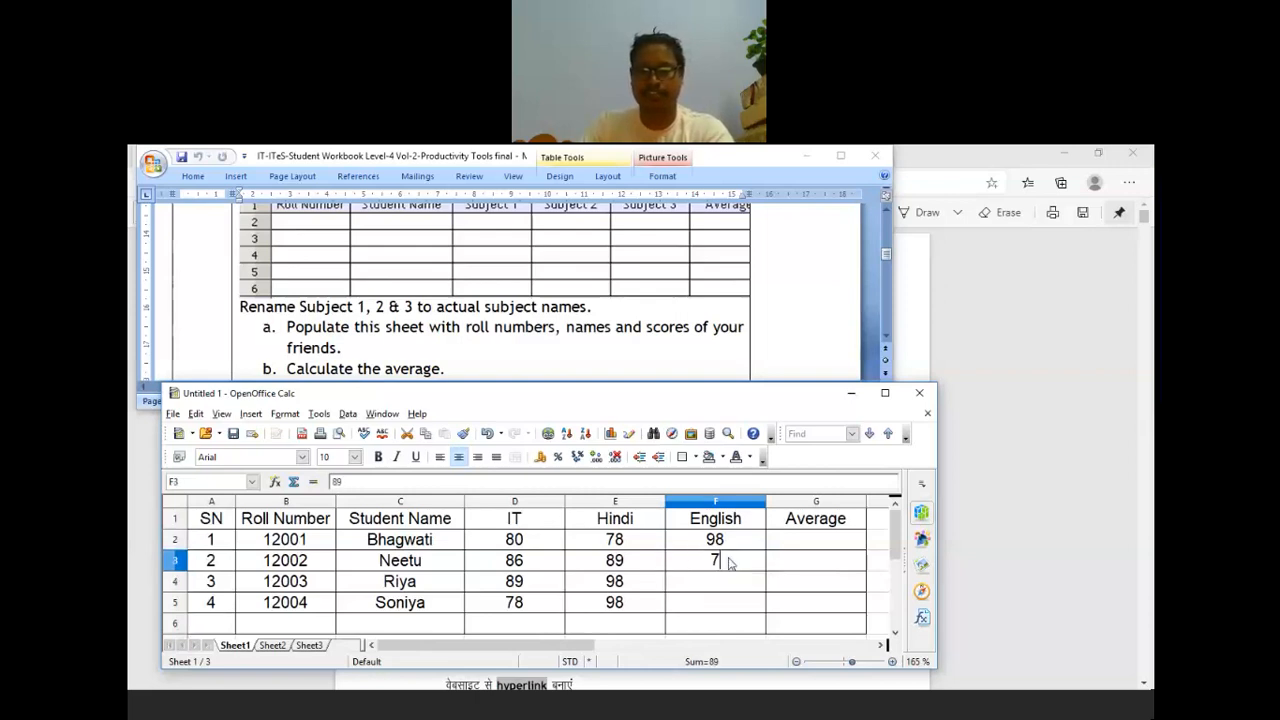
type("9")
left_click(729, 587)
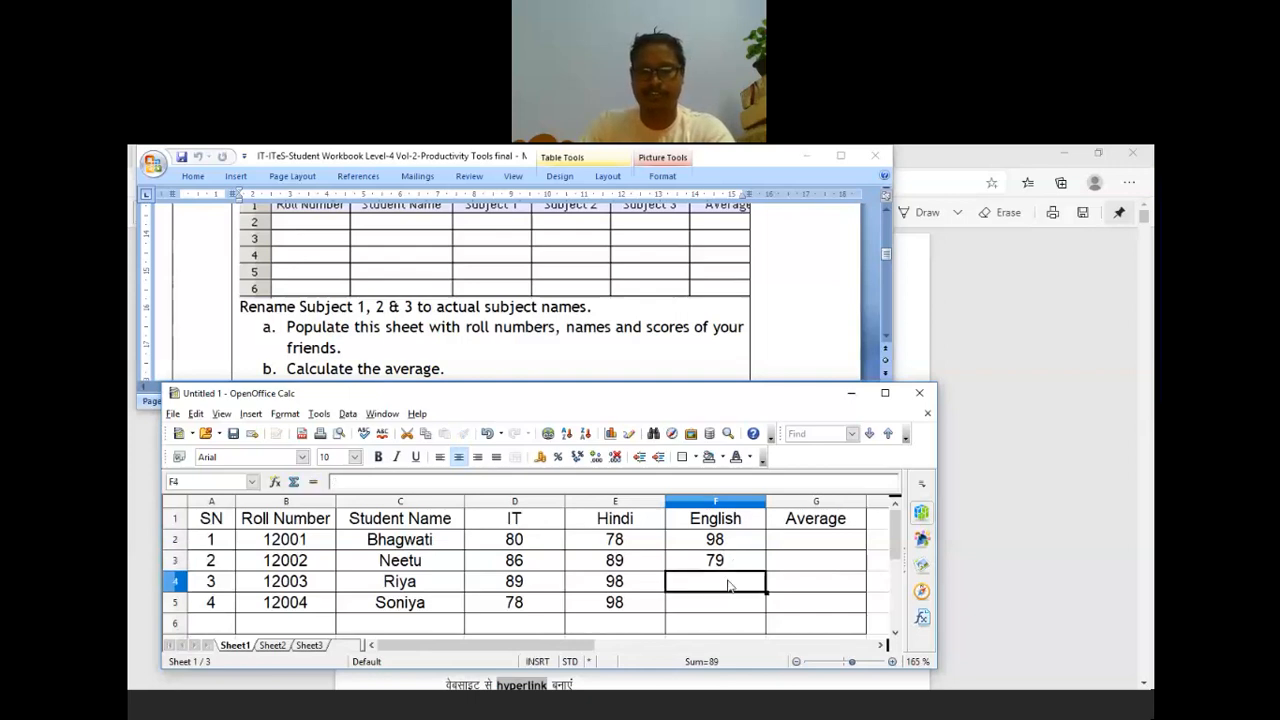
type("67")
left_click(723, 604)
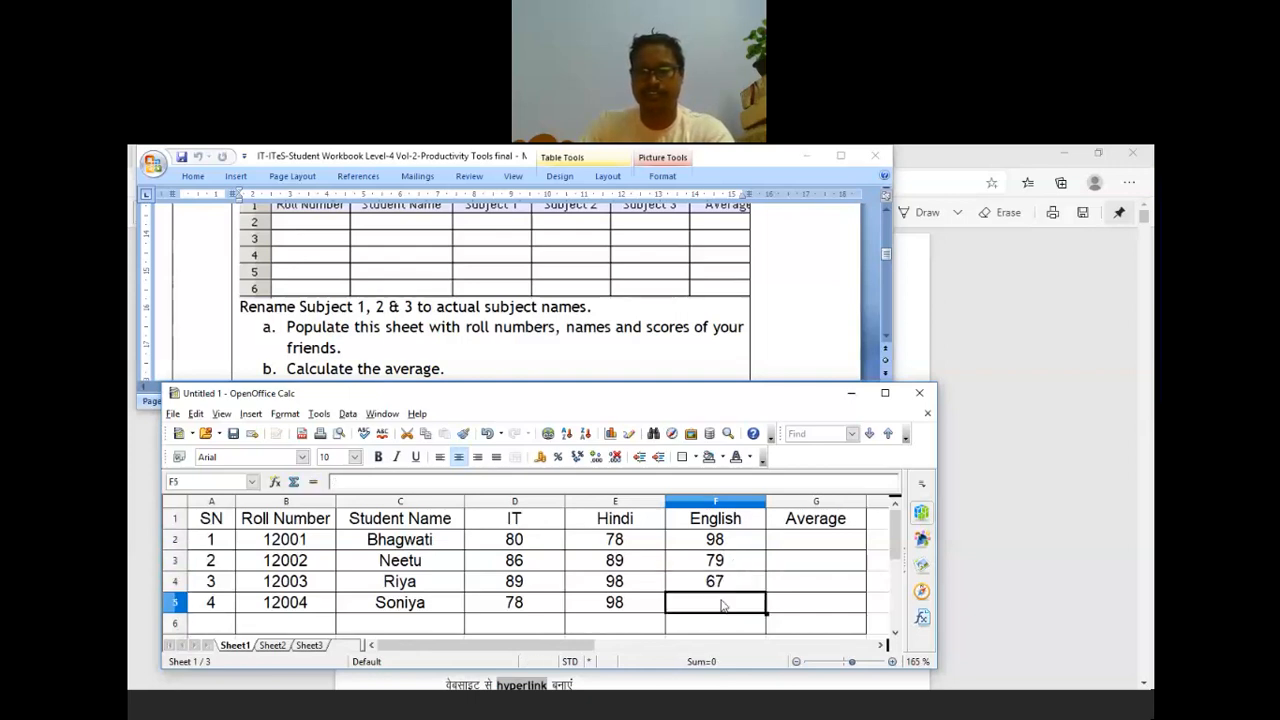
type("87")
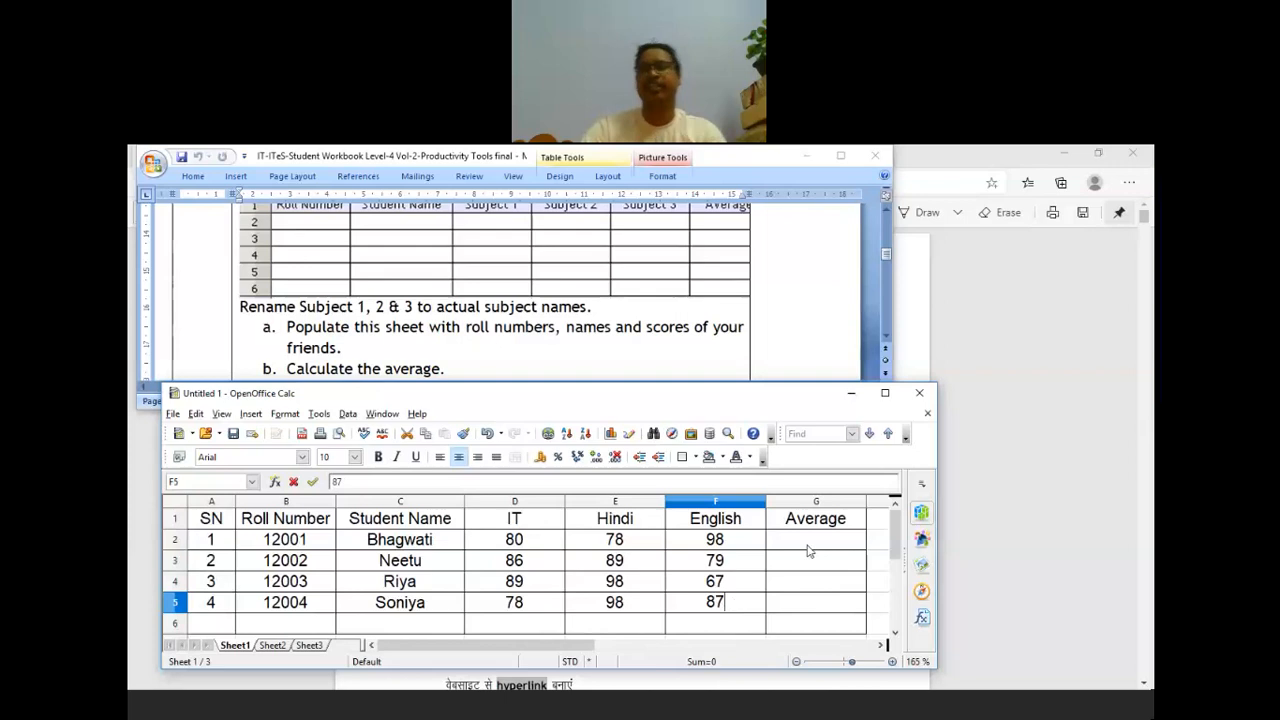
Step: Move the Calc window higher and enlarge it to show more rows
scroll(826, 580, "down", 1)
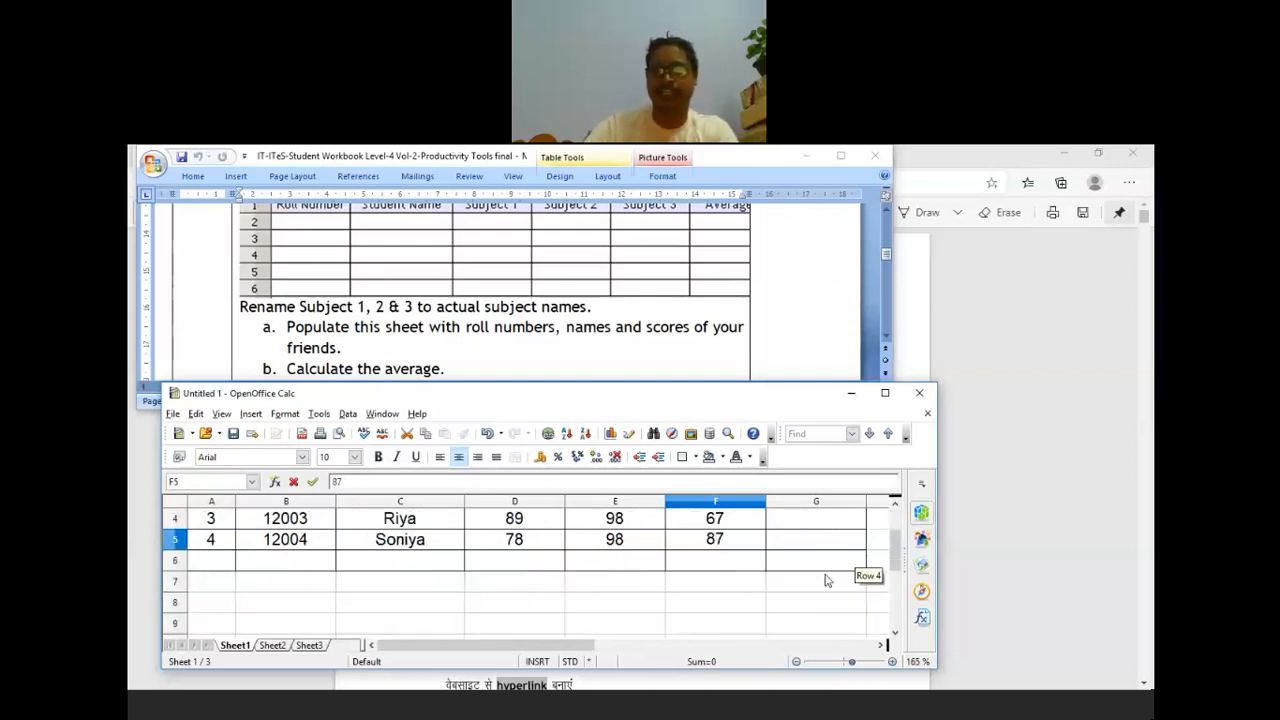
scroll(826, 580, "up", 1)
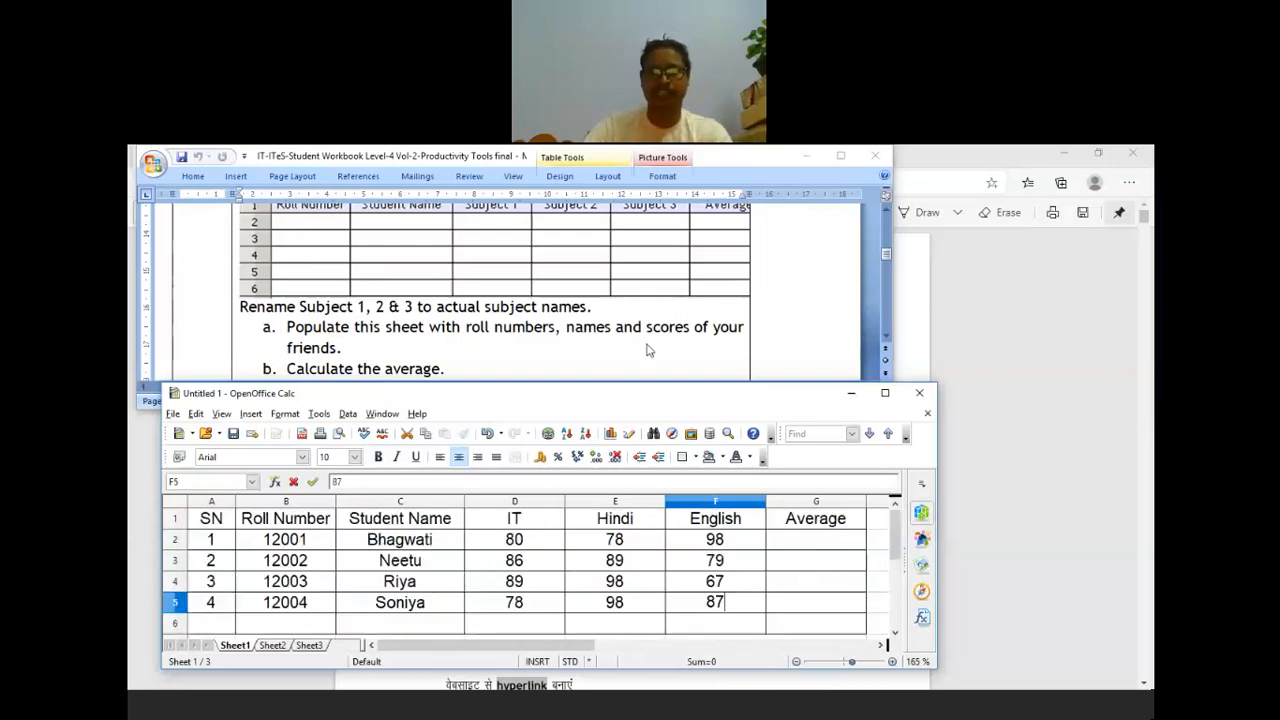
left_click_drag(600, 393, 602, 290)
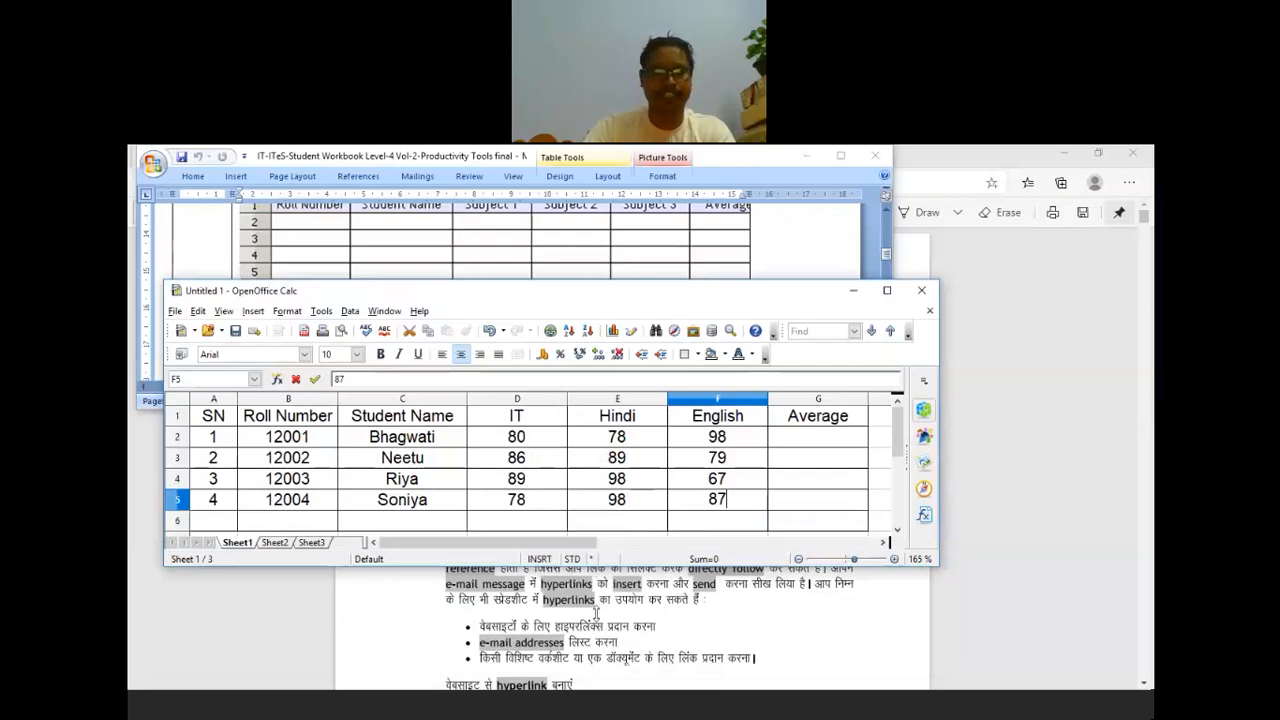
left_click_drag(596, 566, 596, 614)
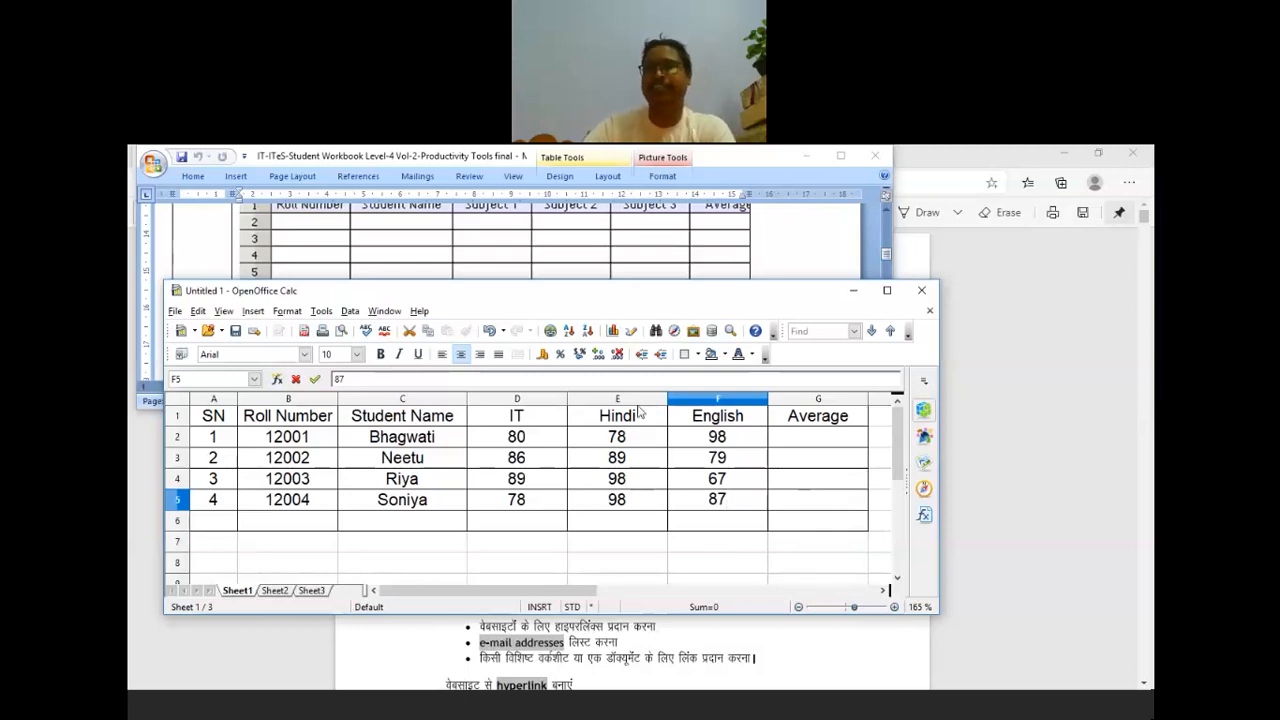
left_click_drag(617, 296, 603, 297)
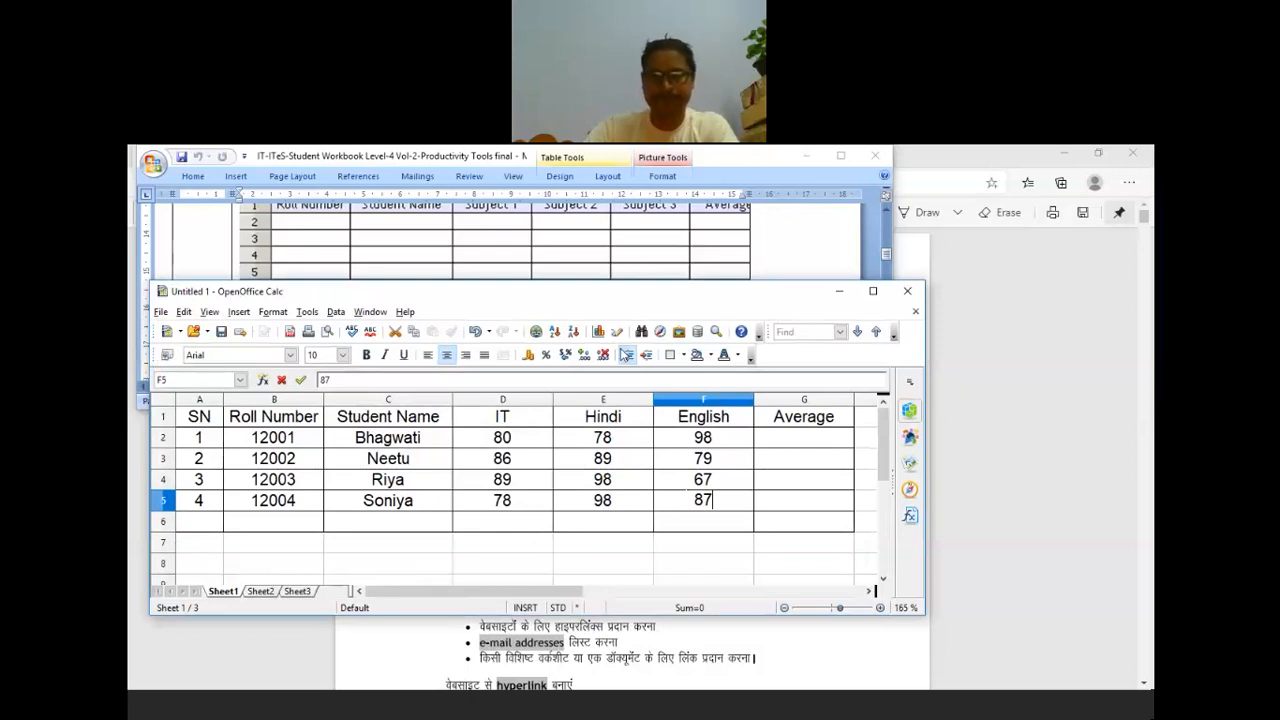
Step: Enter =(D2+E2+F2)/3 in G2, giving the first student's average of 85.33333333
left_click(800, 441)
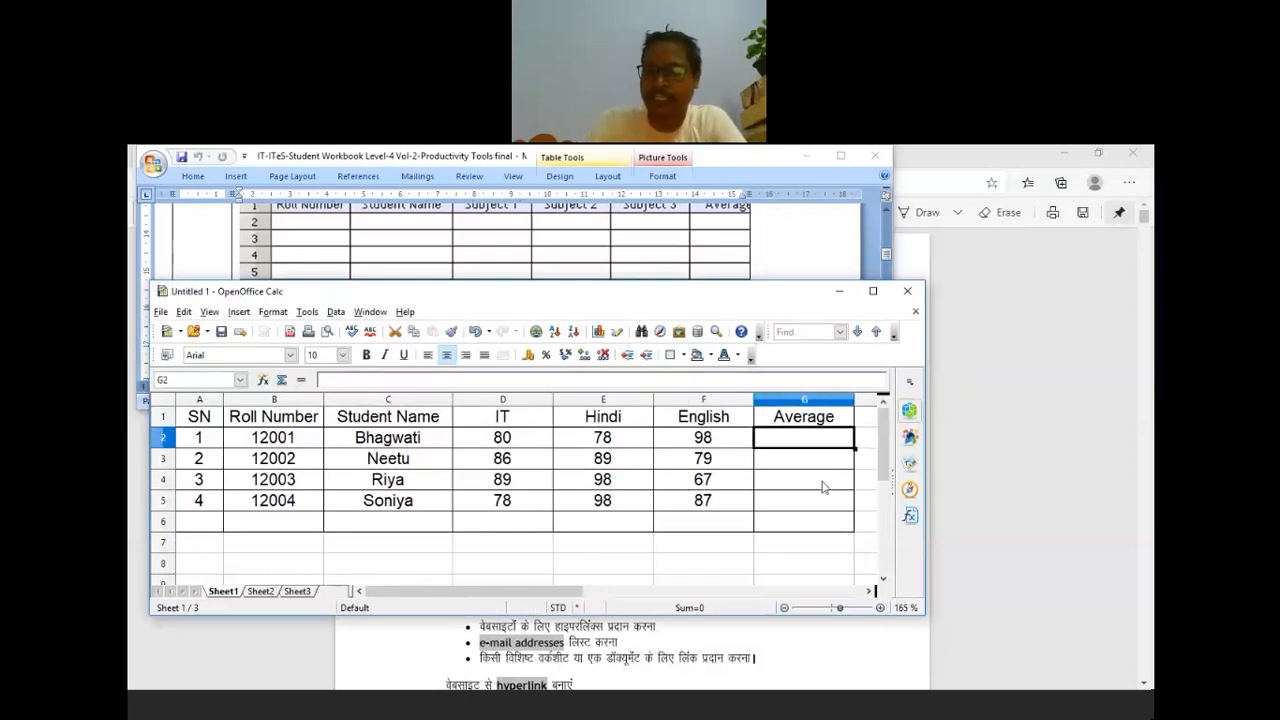
type("=")
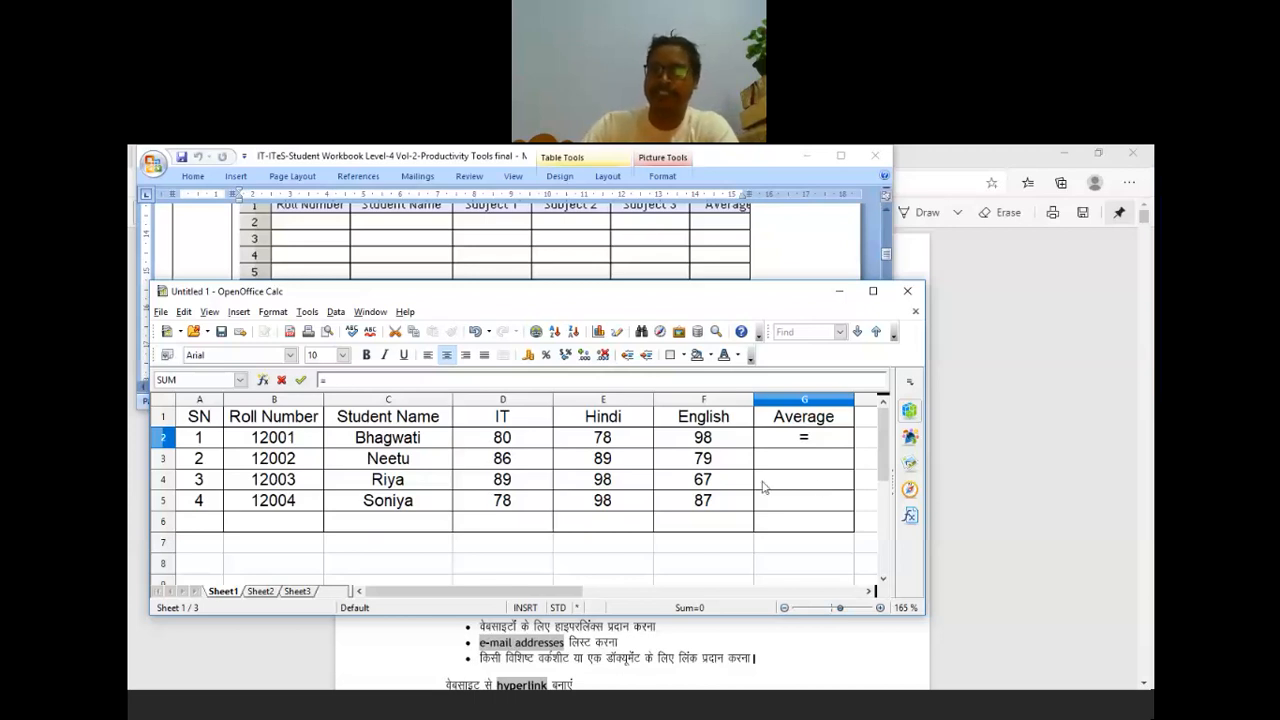
left_click(519, 442)
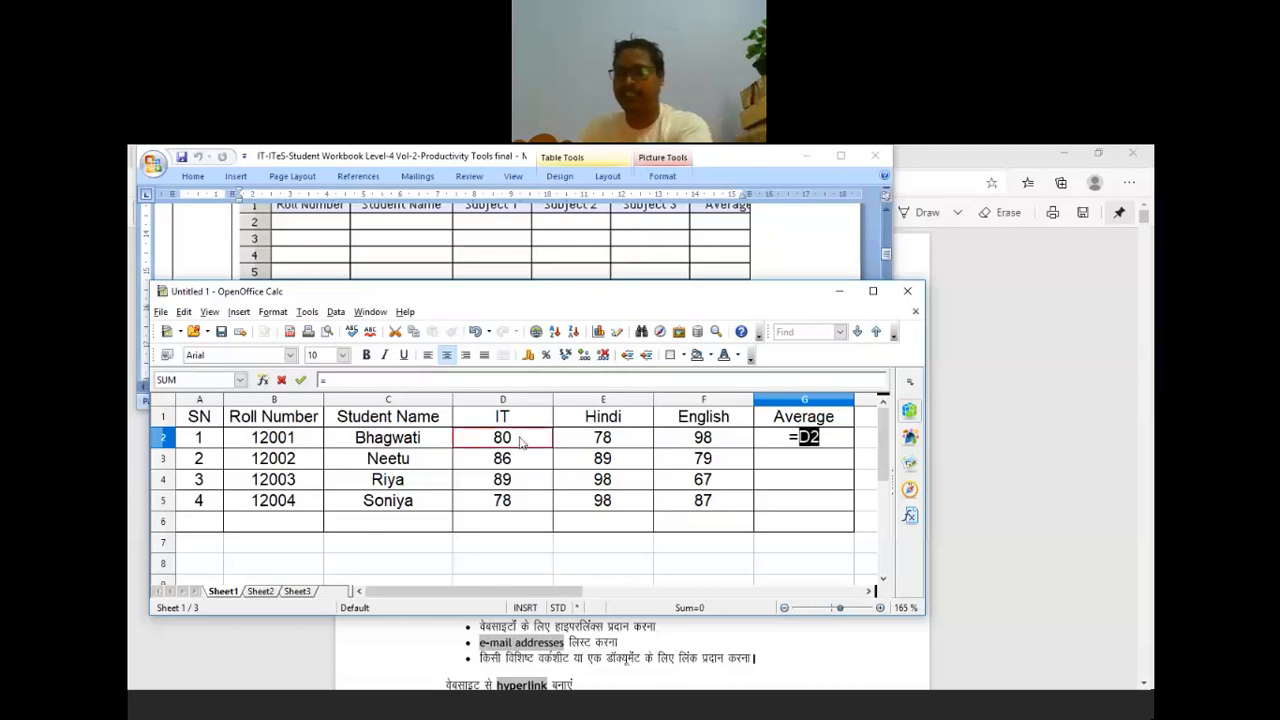
type("+")
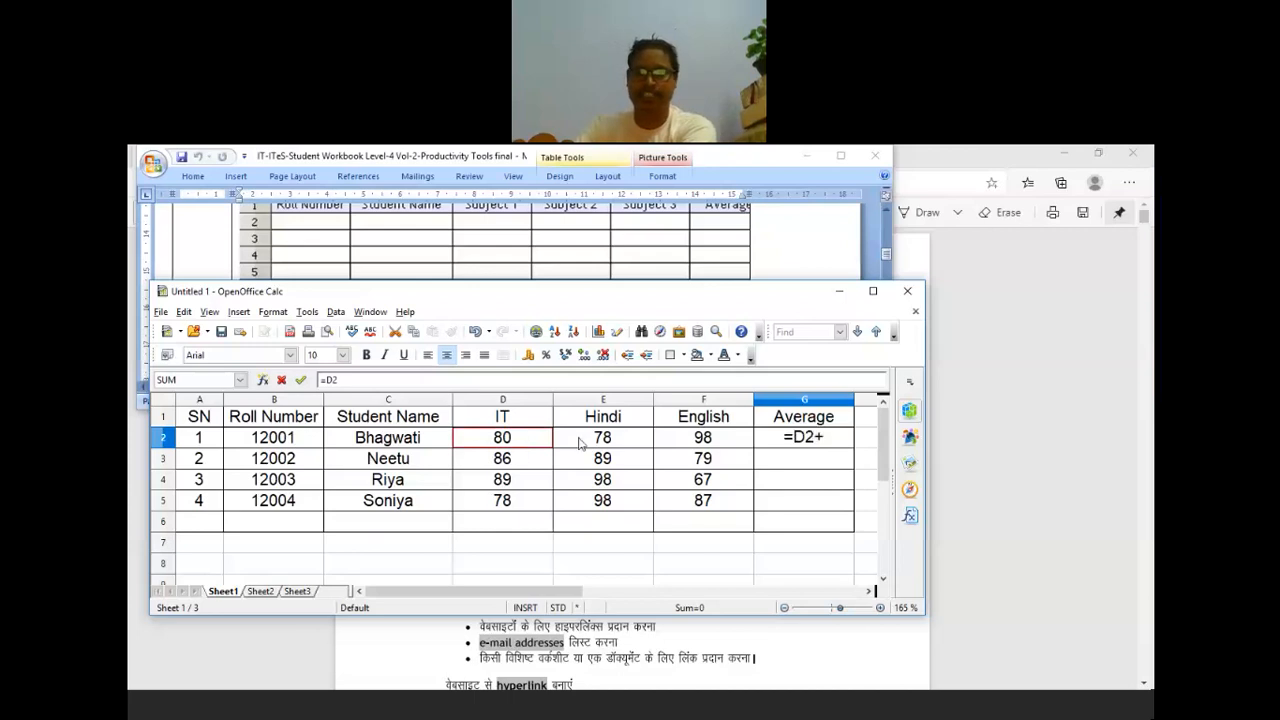
left_click(580, 443)
type("+")
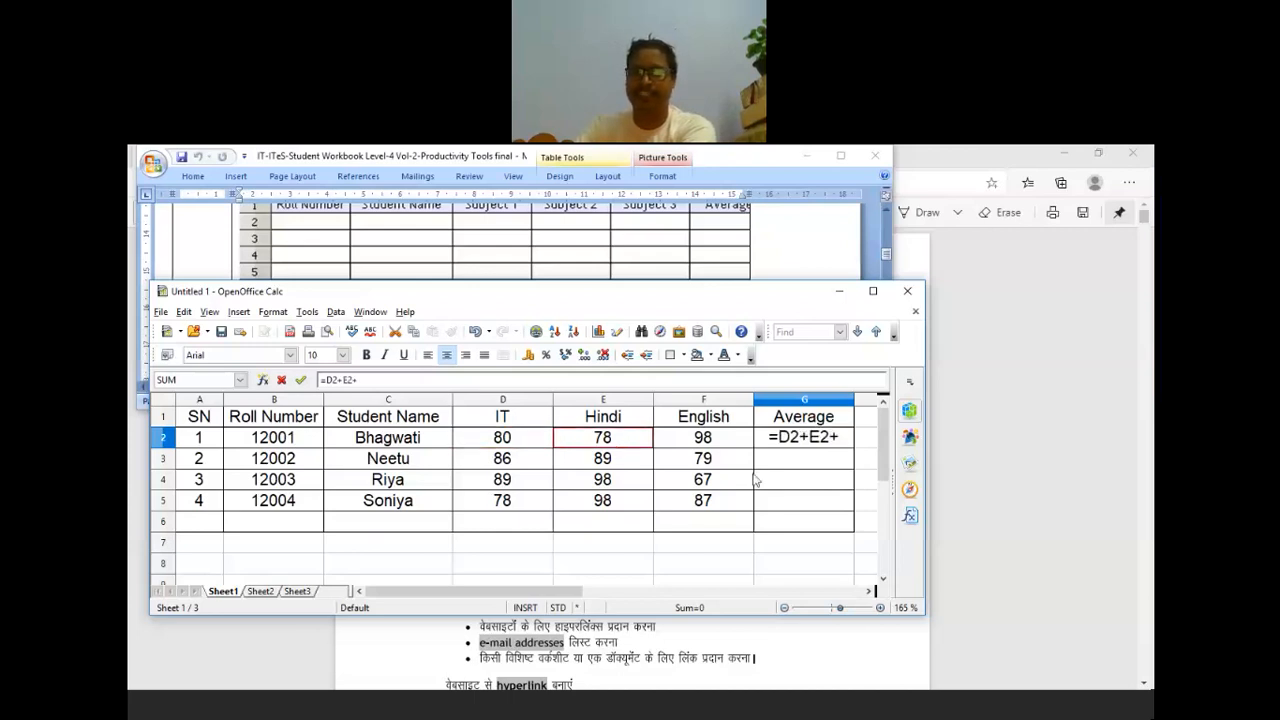
left_click(720, 445)
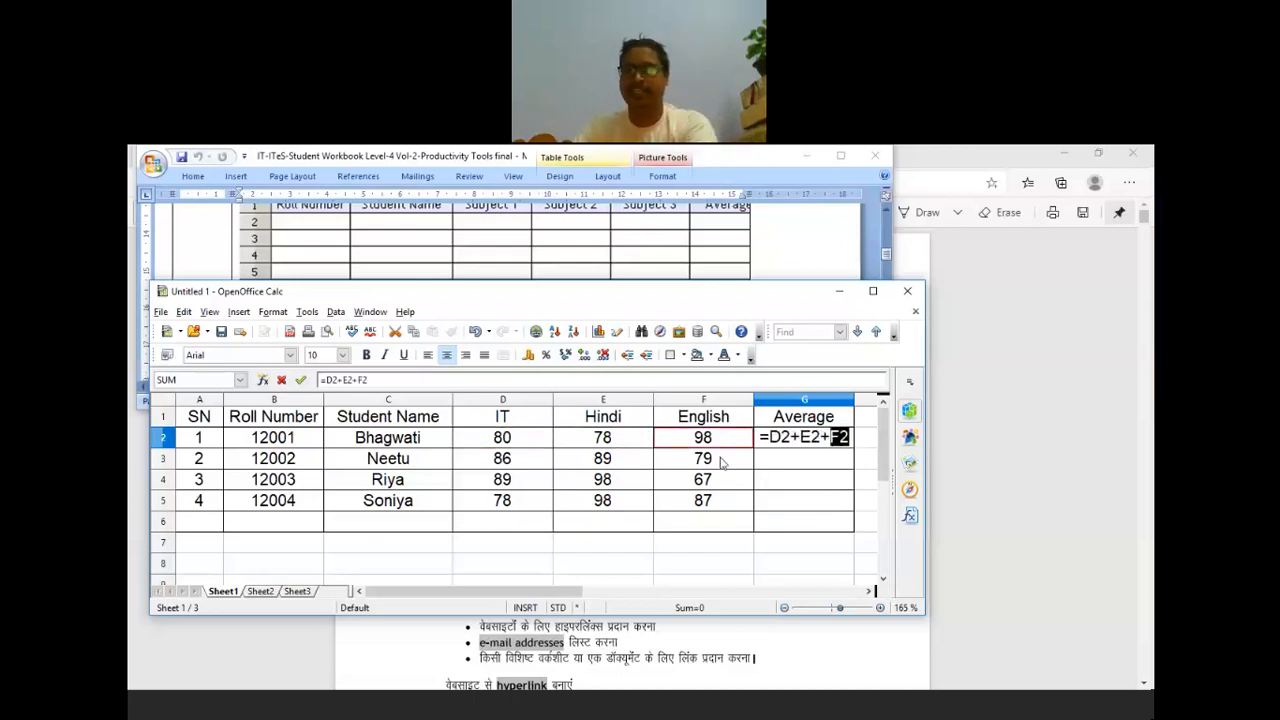
left_click(850, 438)
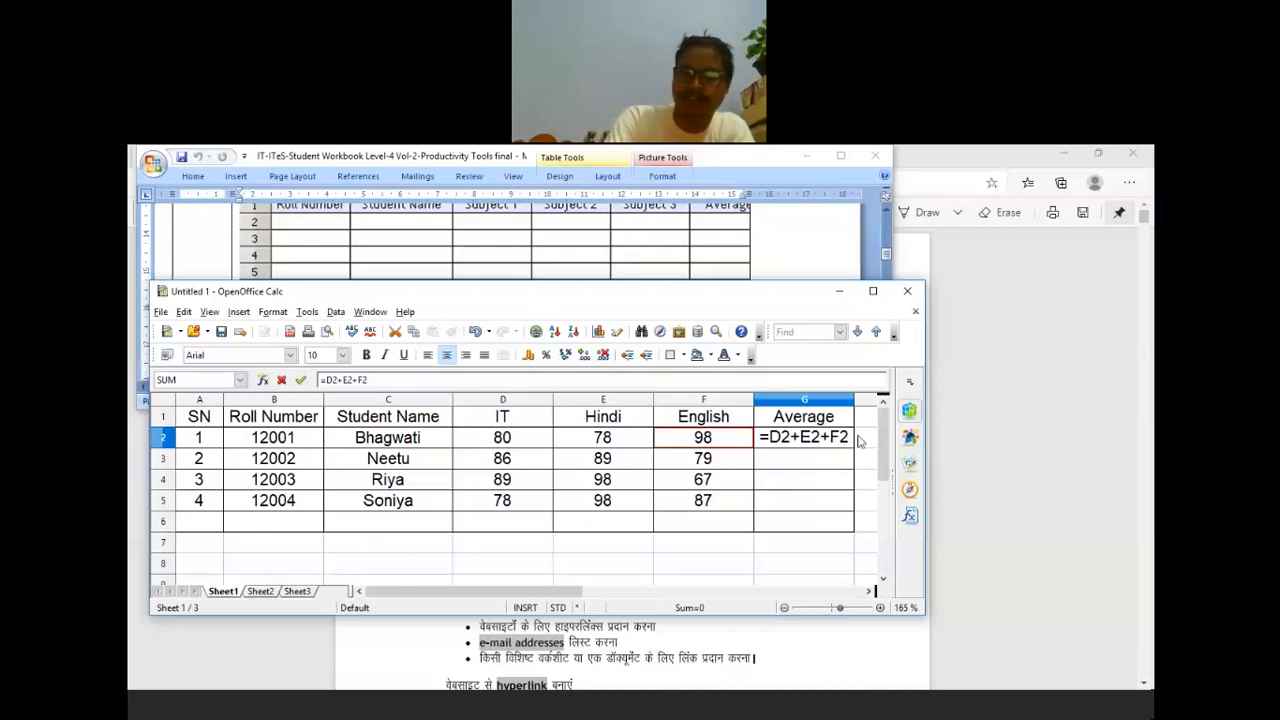
type(")")
key("Left")
key("Left")
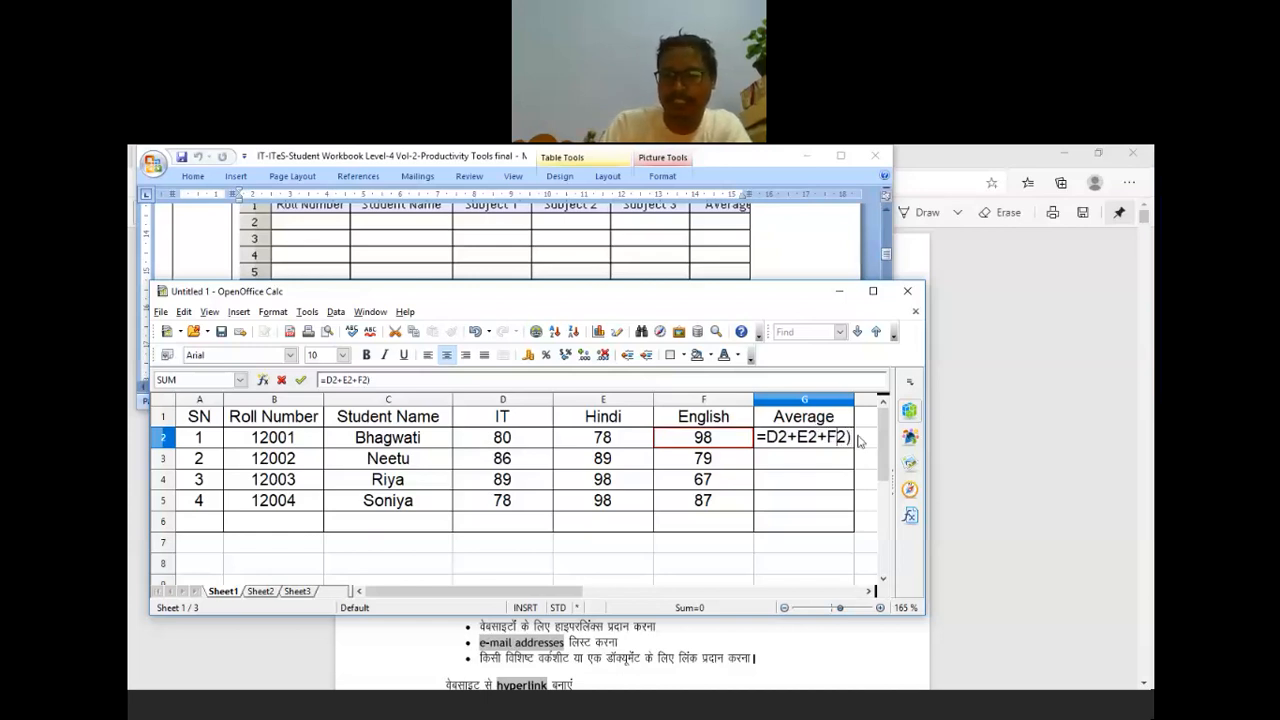
key("Left")
key("Left")
key("Left")
key("Left")
key("Left")
key("Left")
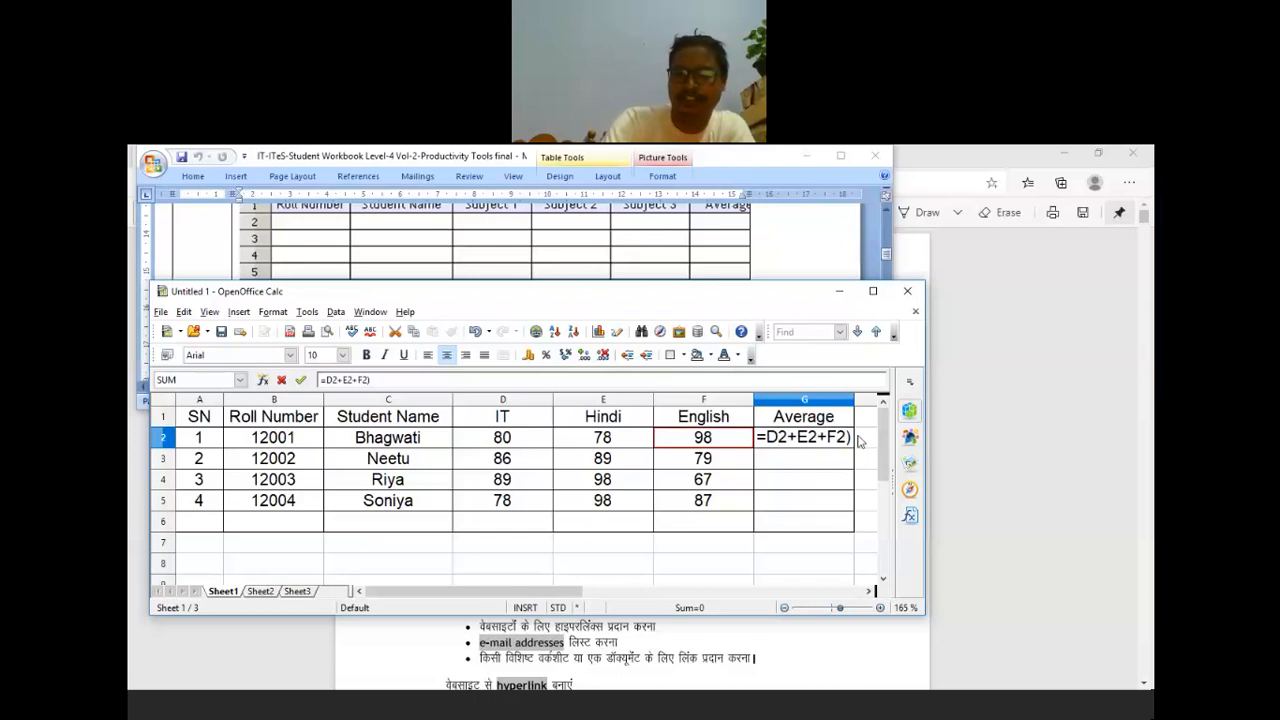
type("(")
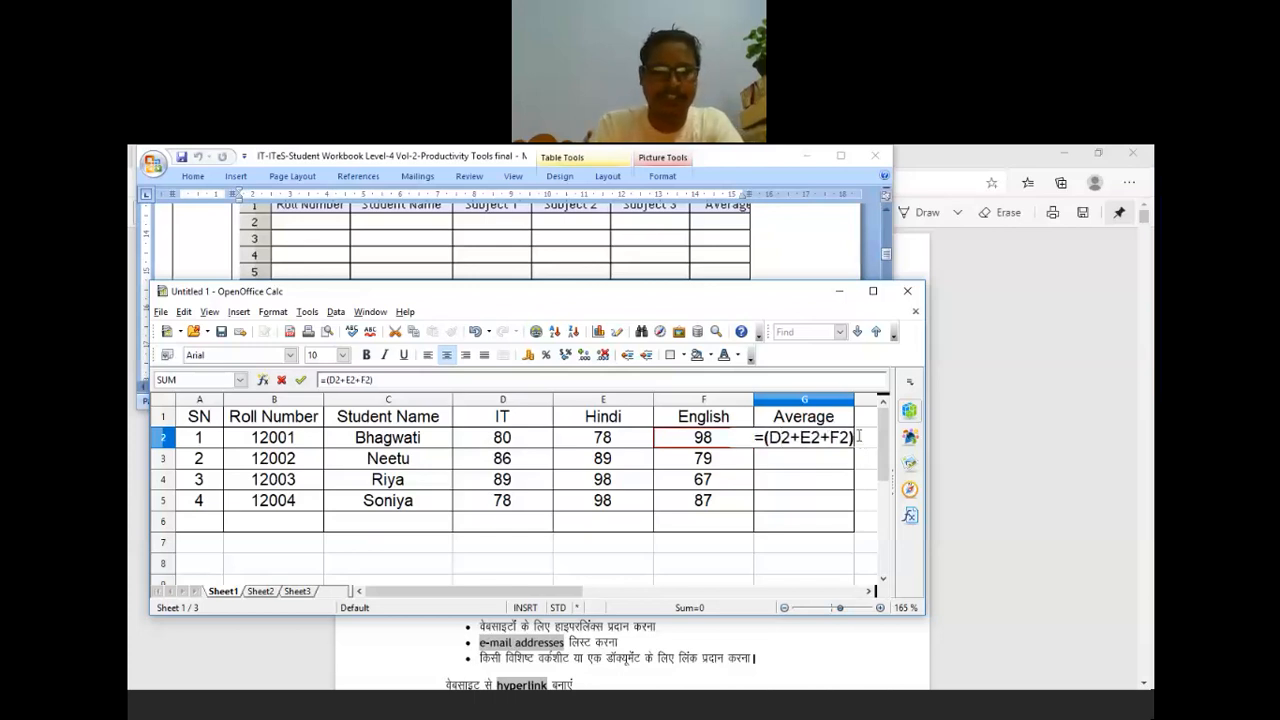
type("/3")
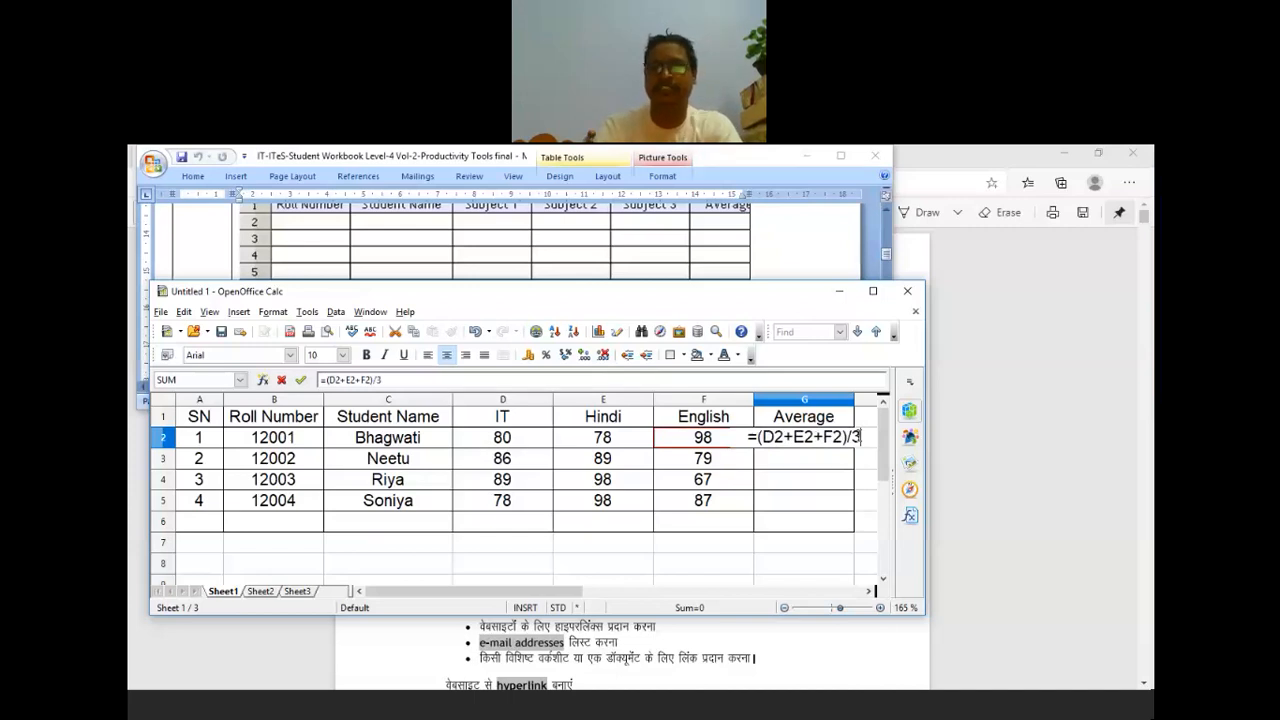
key("Return")
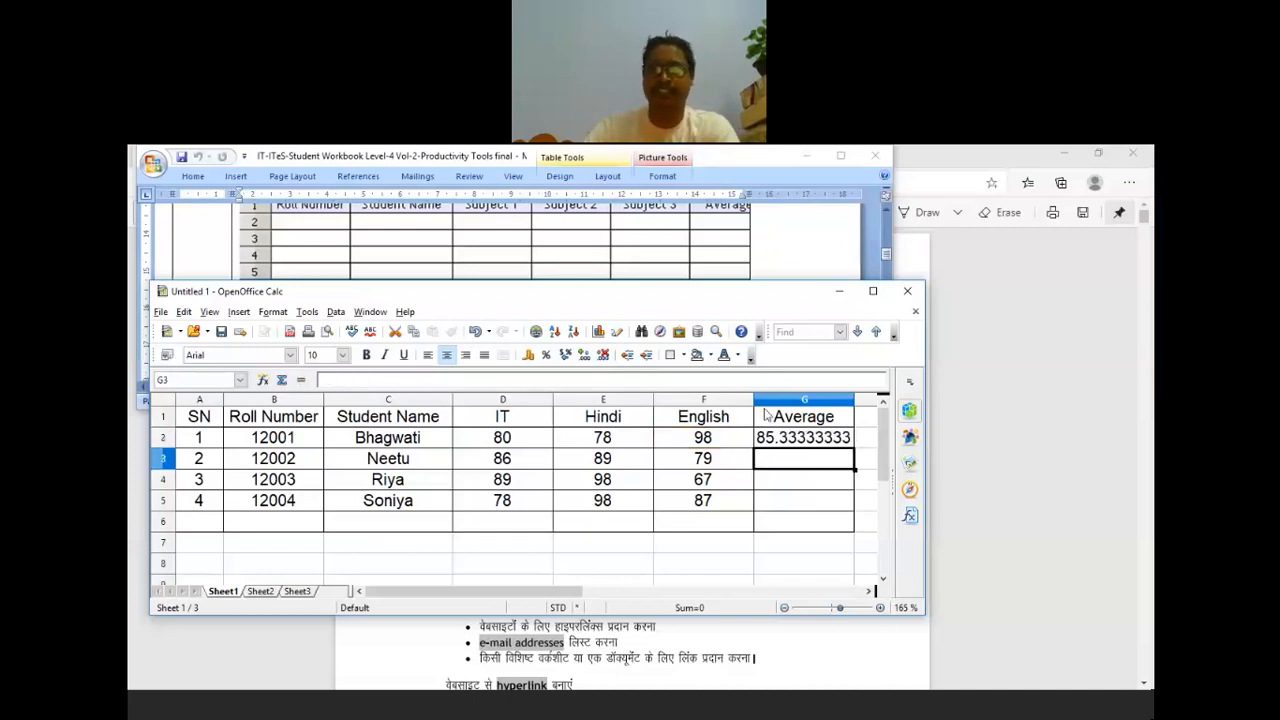
left_click(795, 438)
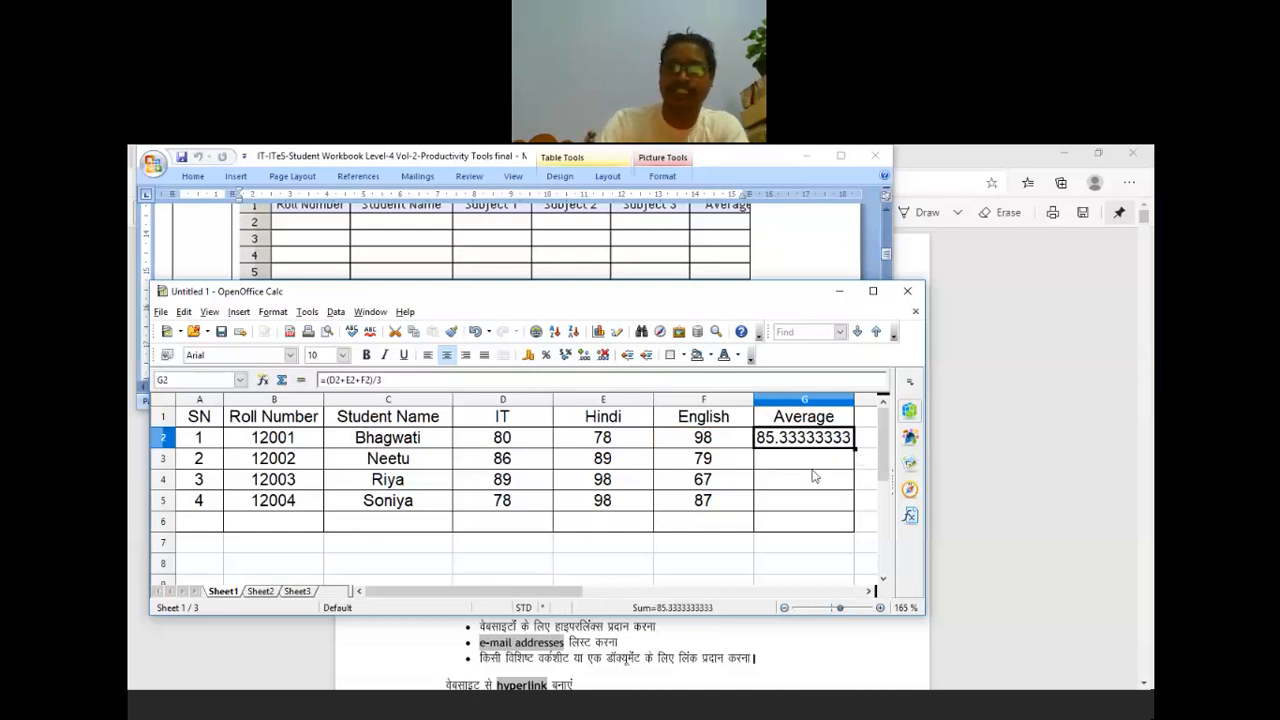
key("Down")
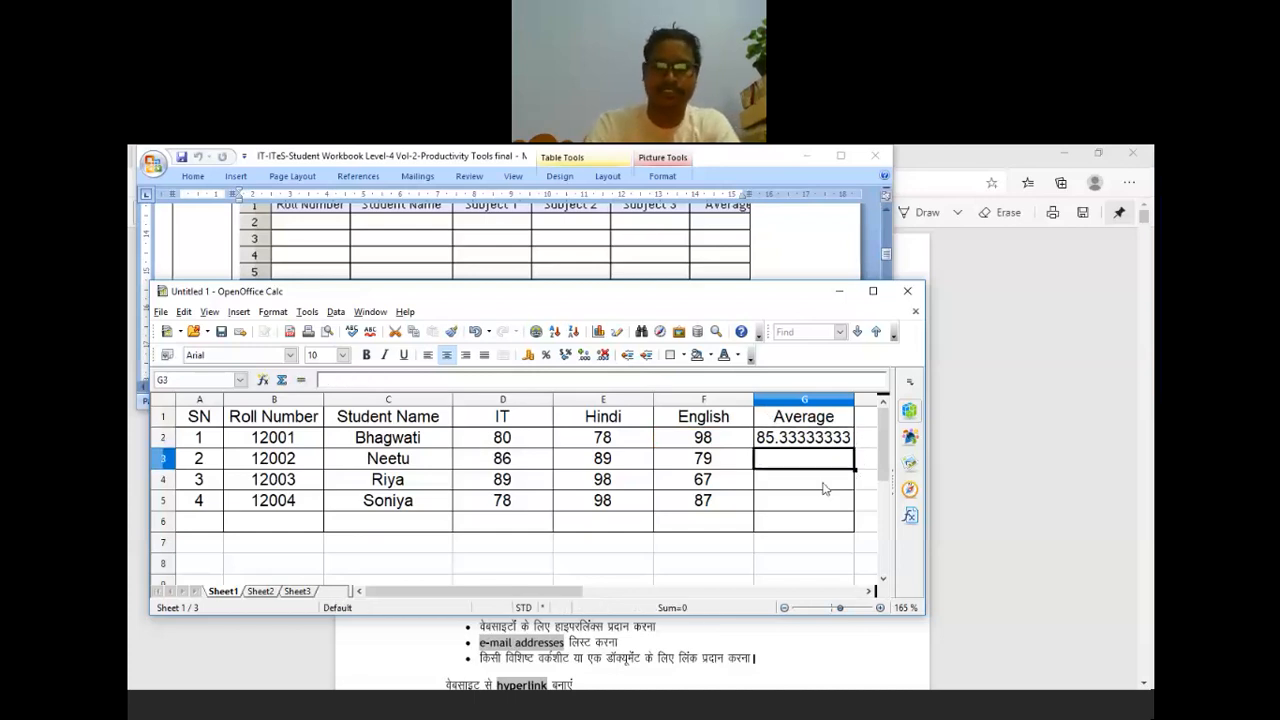
Step: Enter the second student's average in G3 as =sum(D3:F3)/3
type("=sum(")
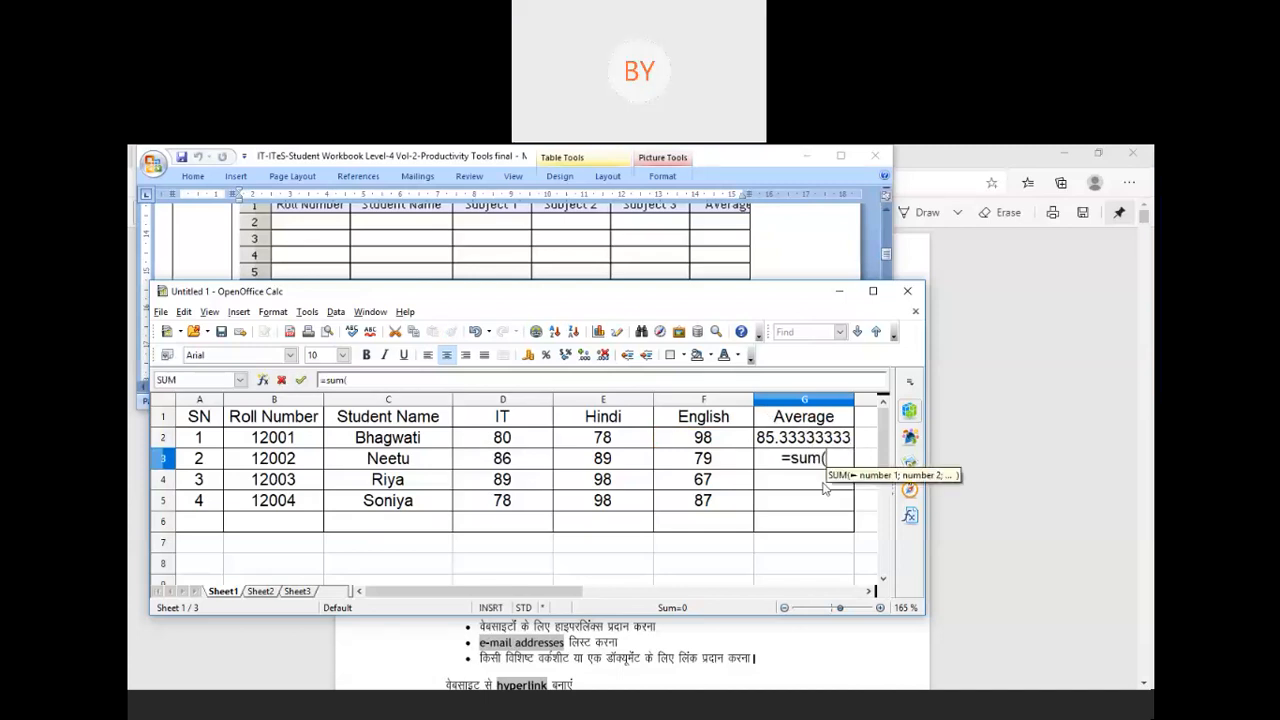
left_click(527, 463)
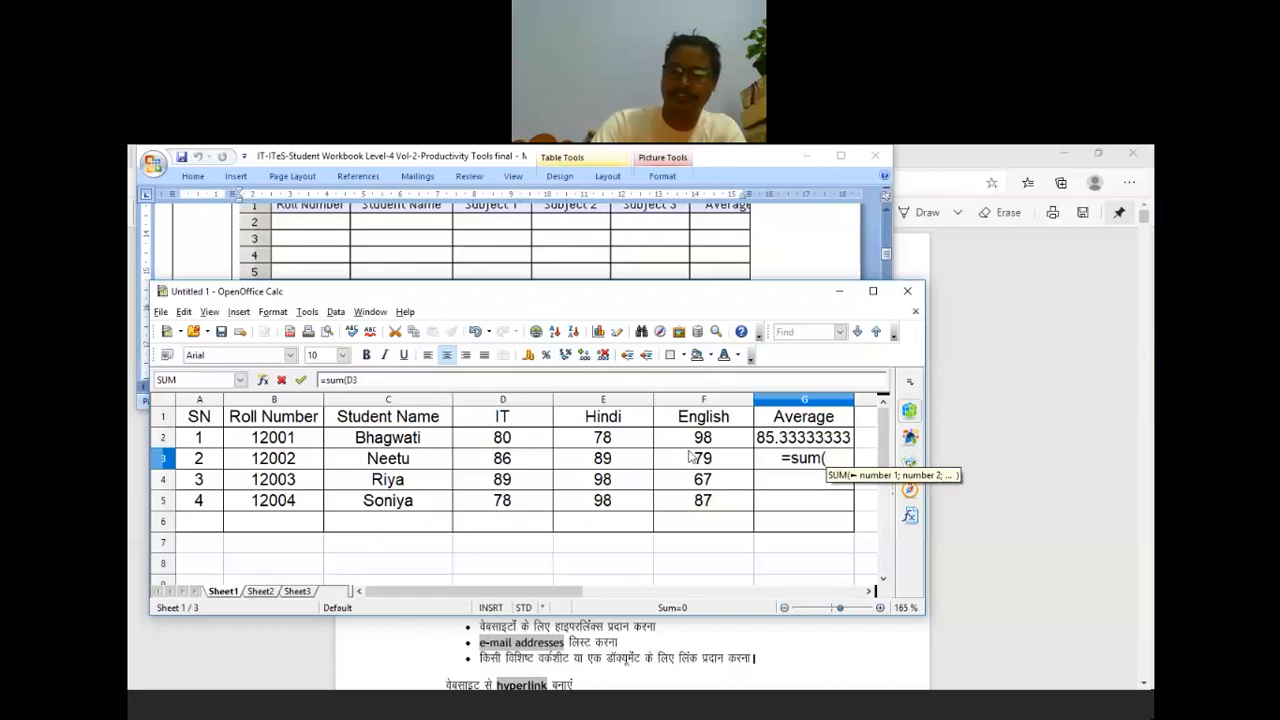
left_click_drag(688, 456, 707, 455)
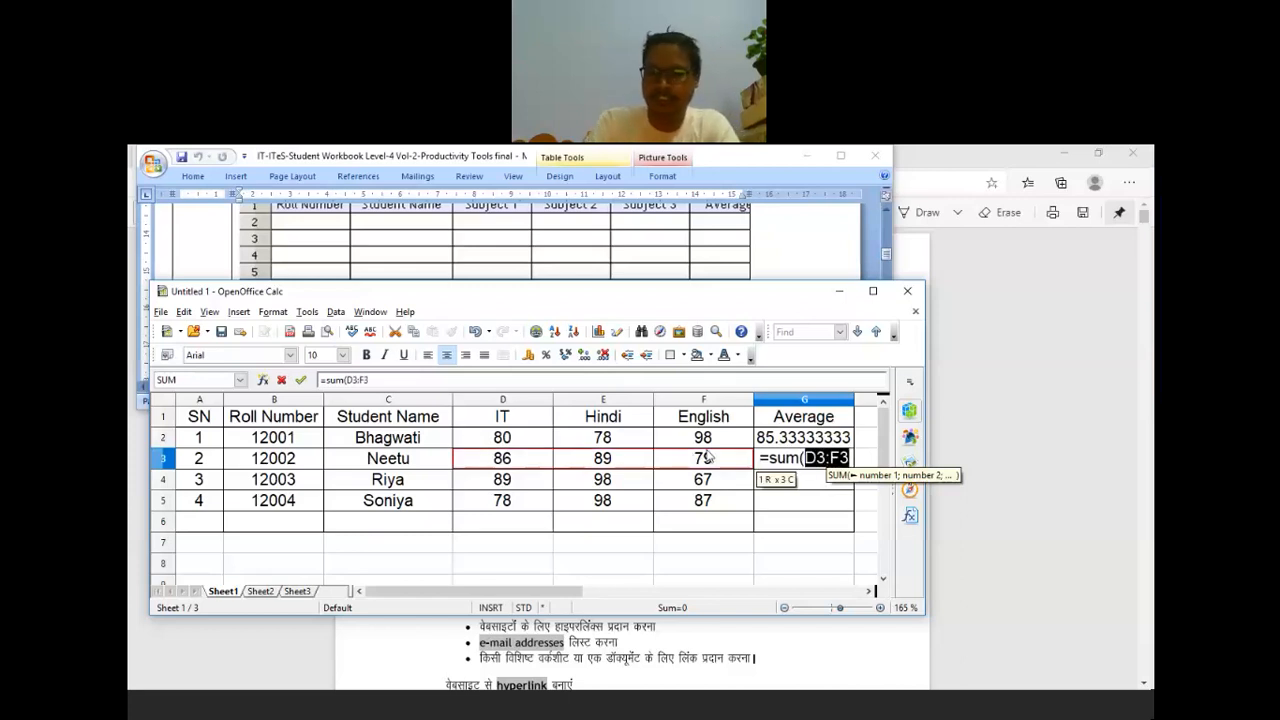
type(")/3")
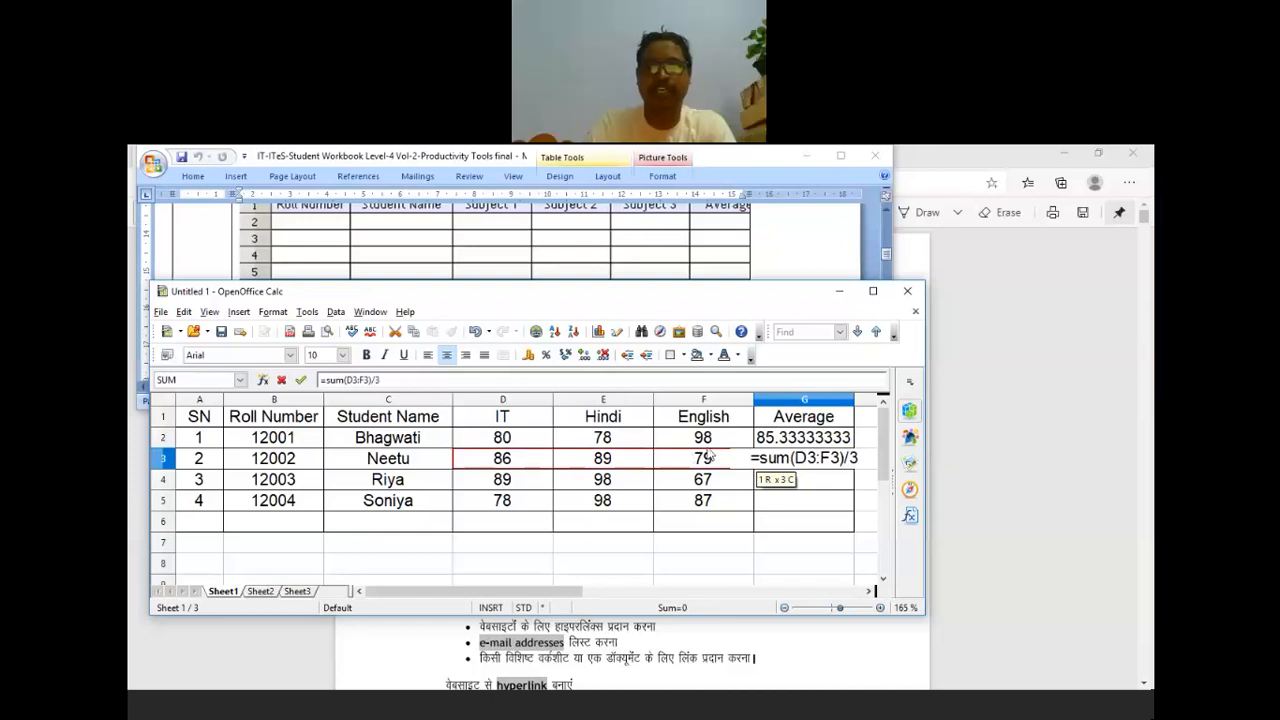
key("Return")
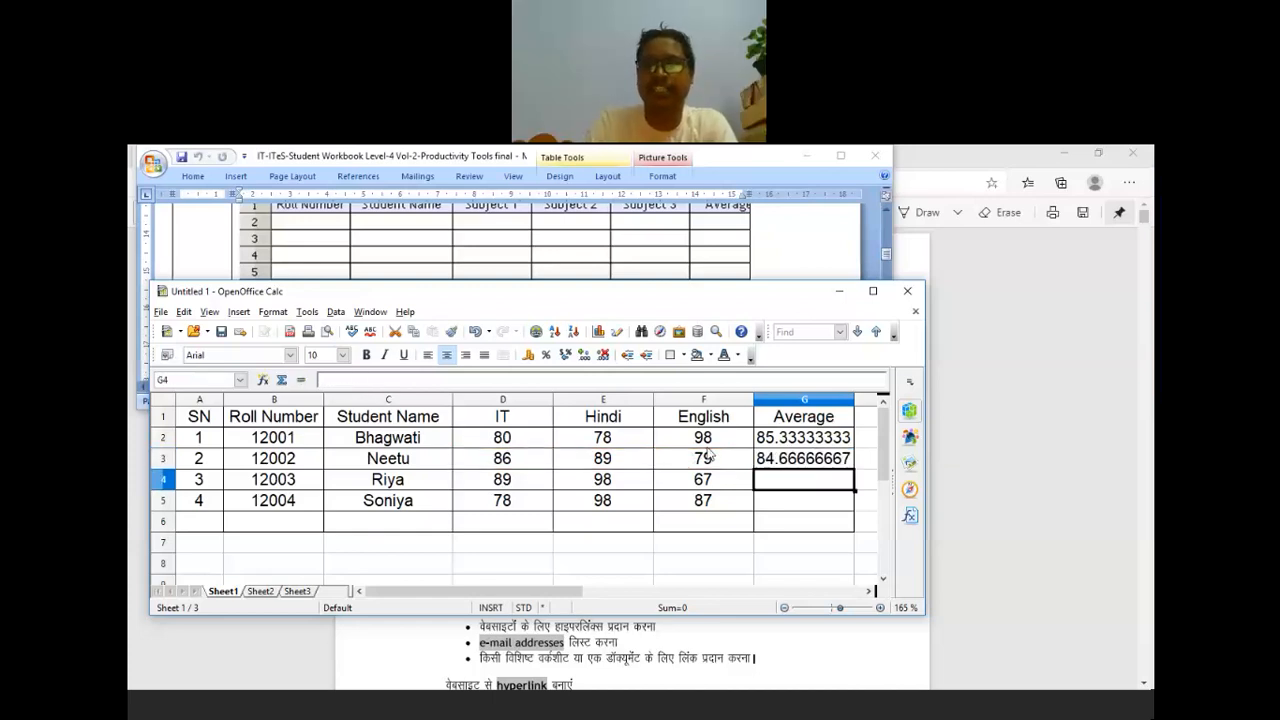
Step: Enter =sum(D4;E4;F4)/3 in G4 for the third student's average of 84.66666667
type("=s")
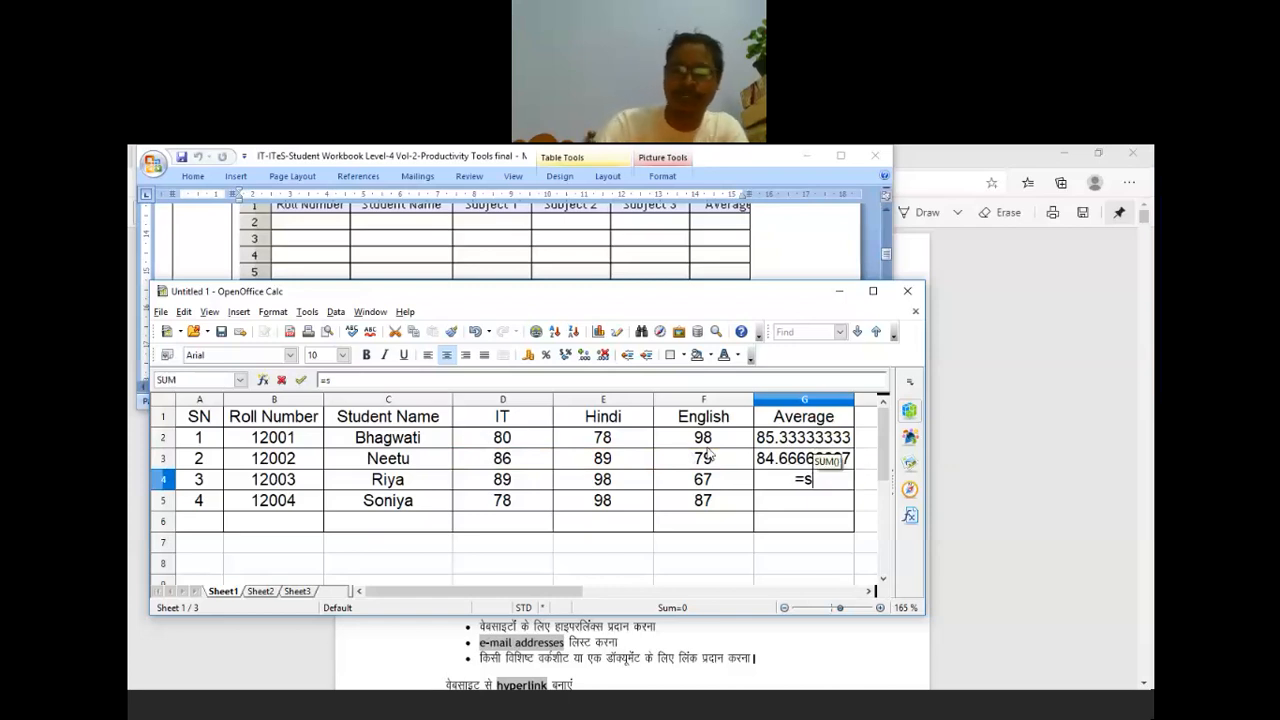
type("um(")
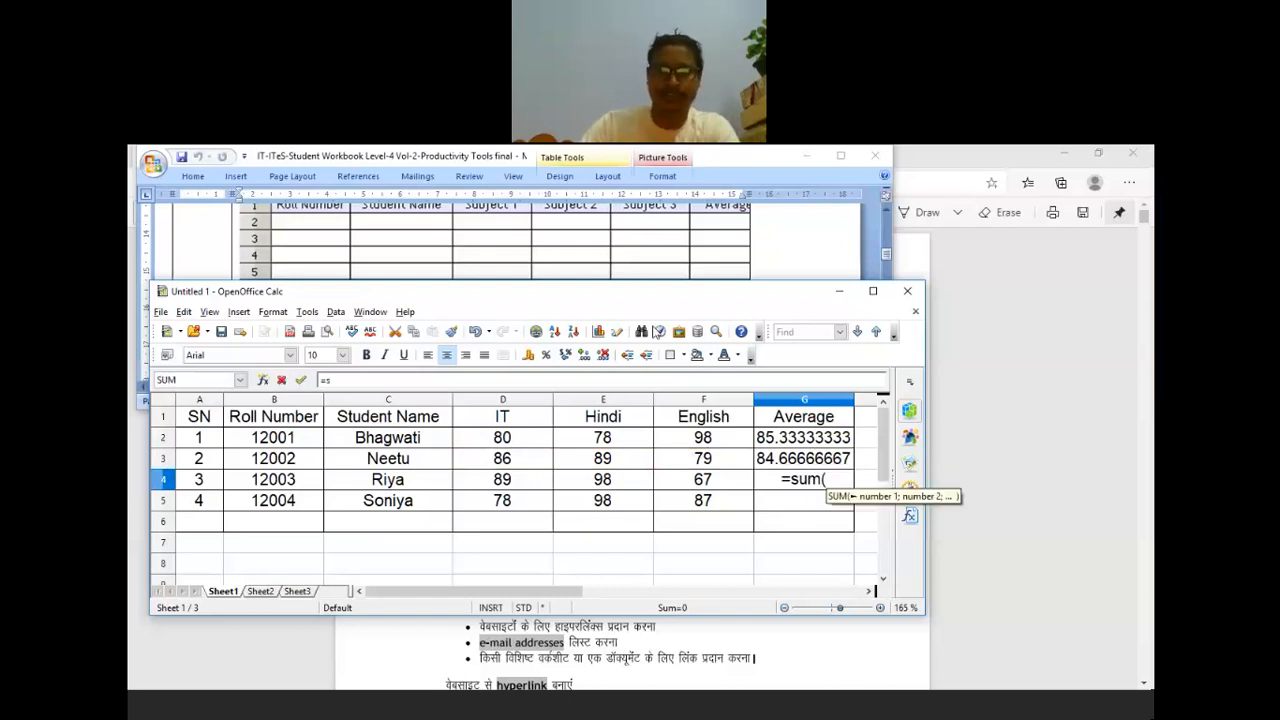
left_click(508, 481)
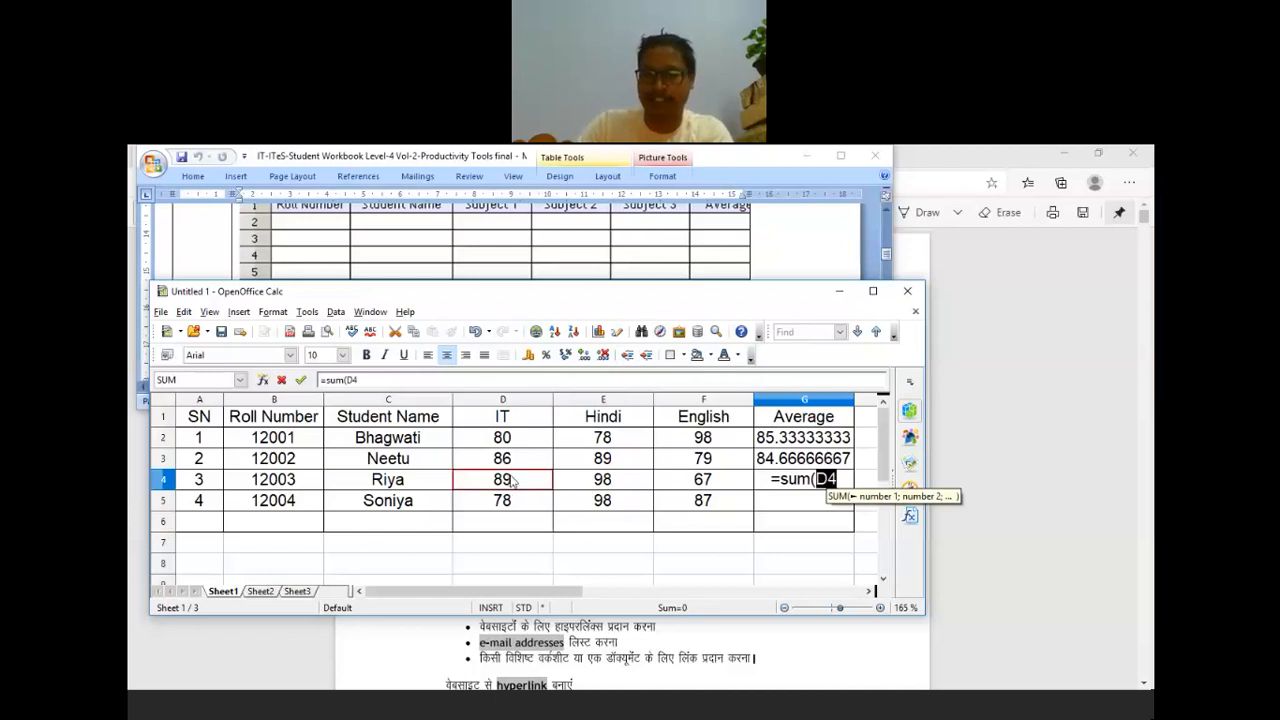
type(";")
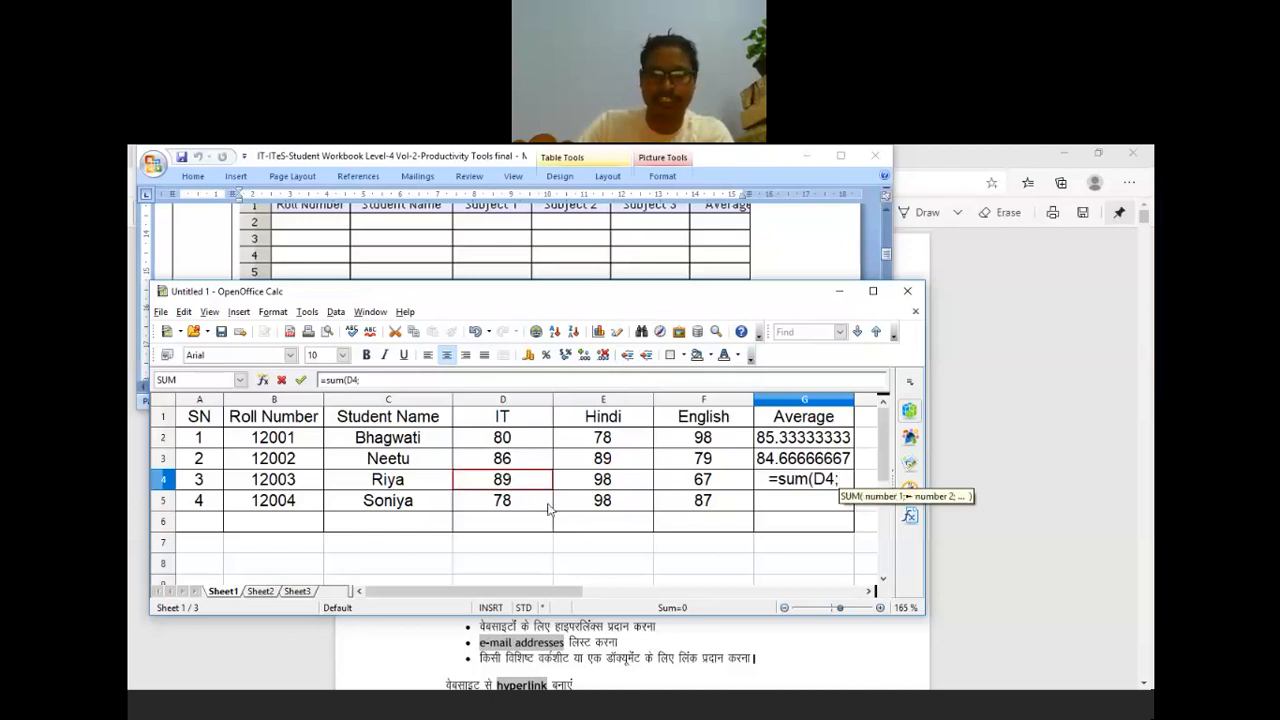
left_click(628, 487)
type(";")
left_click(712, 485)
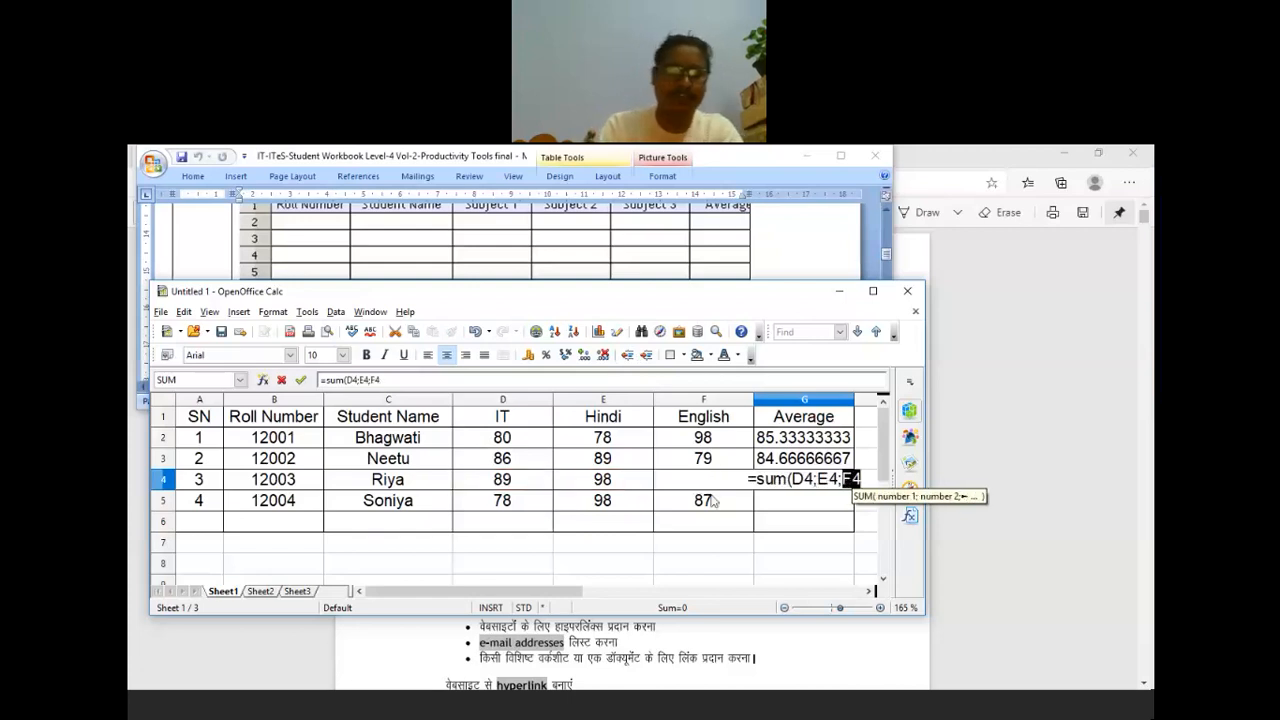
type(")")
type("/3")
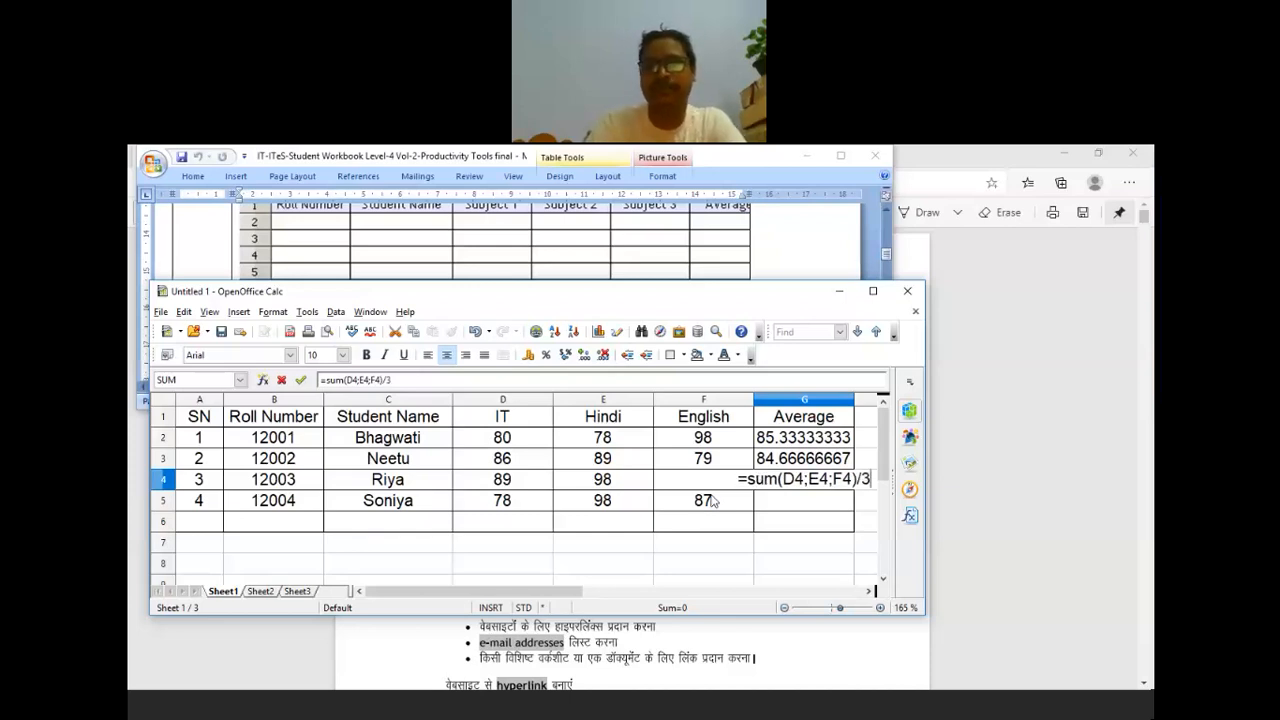
key("Return")
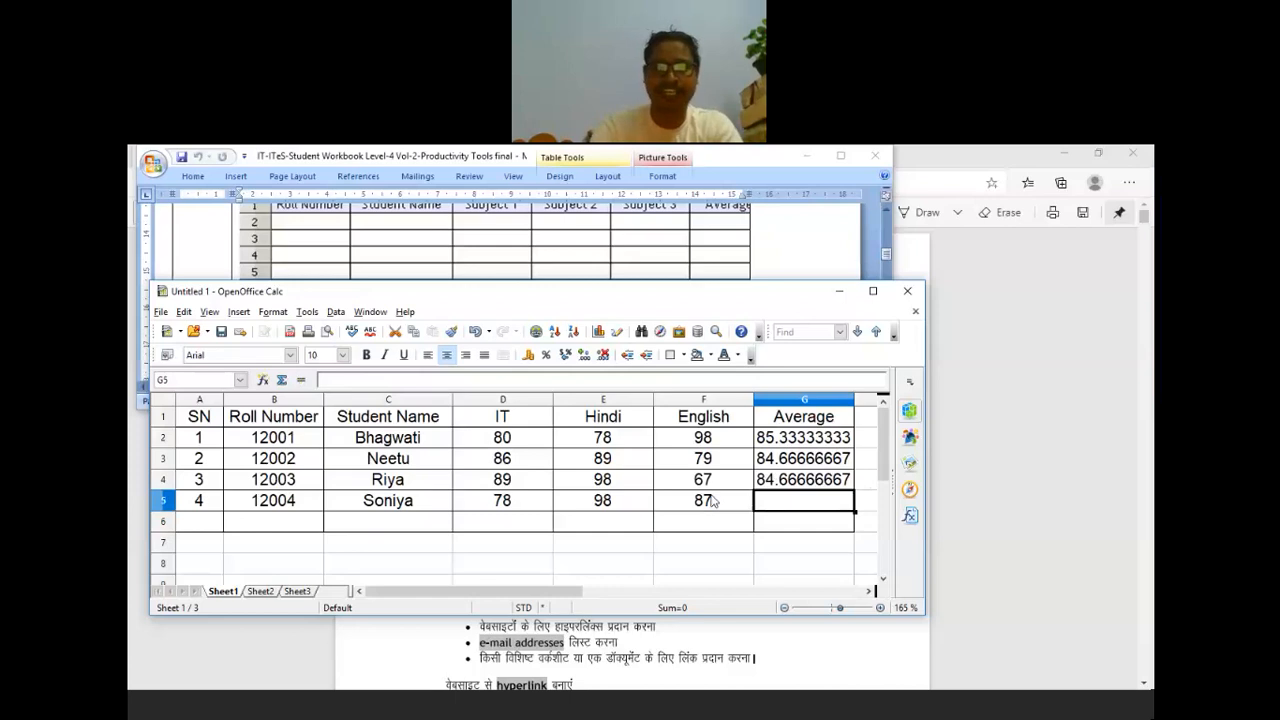
Step: Enter =(78+98+87)/3 in G5, giving the fourth student's average of 87.66666667
type("=")
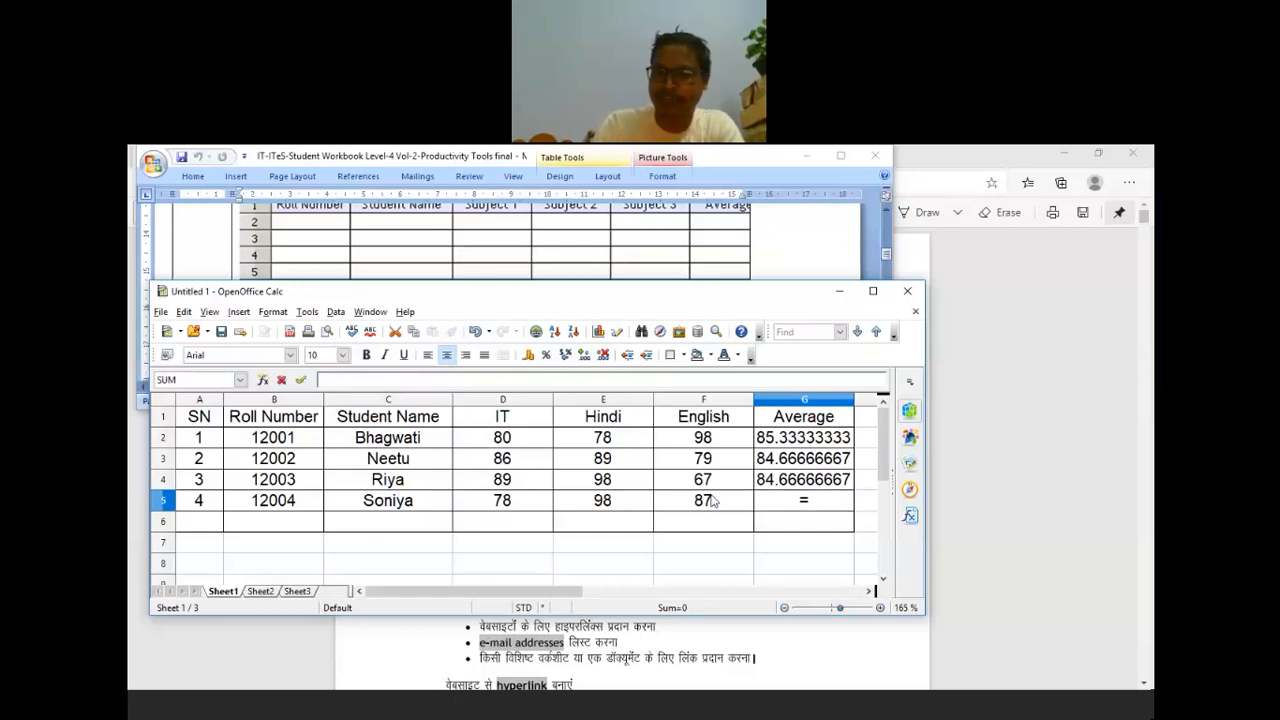
type("78")
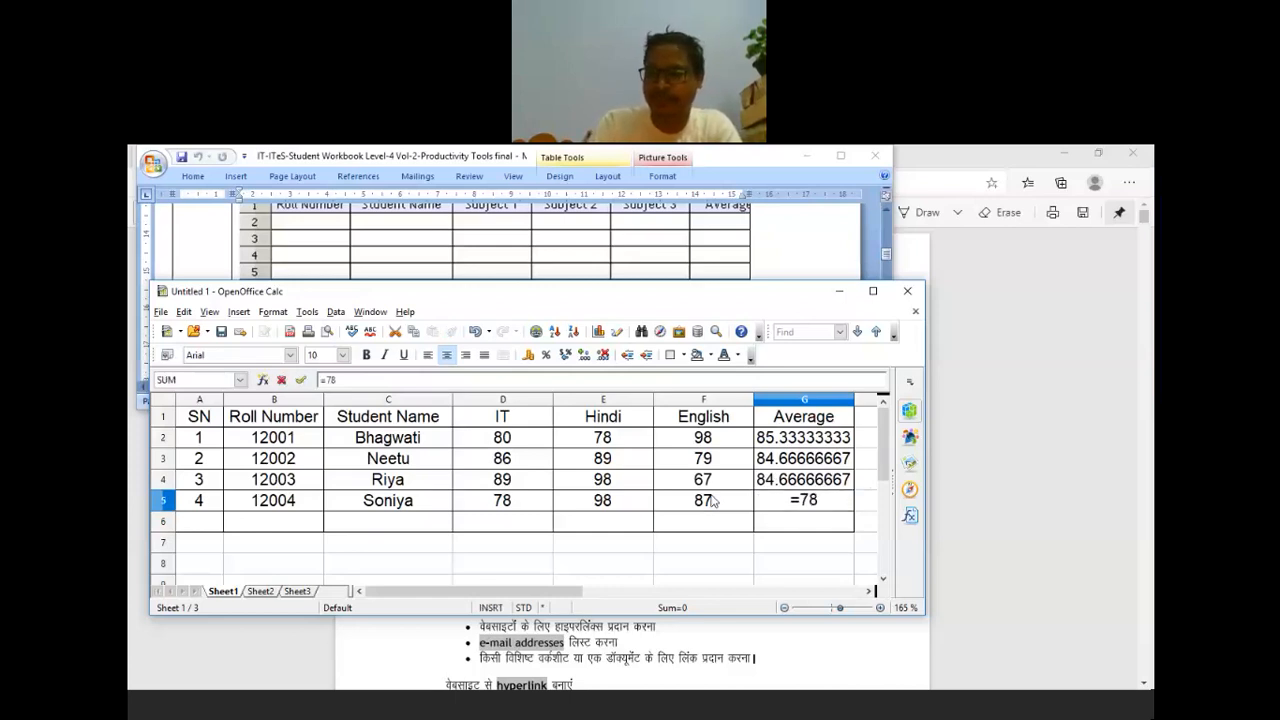
type("+")
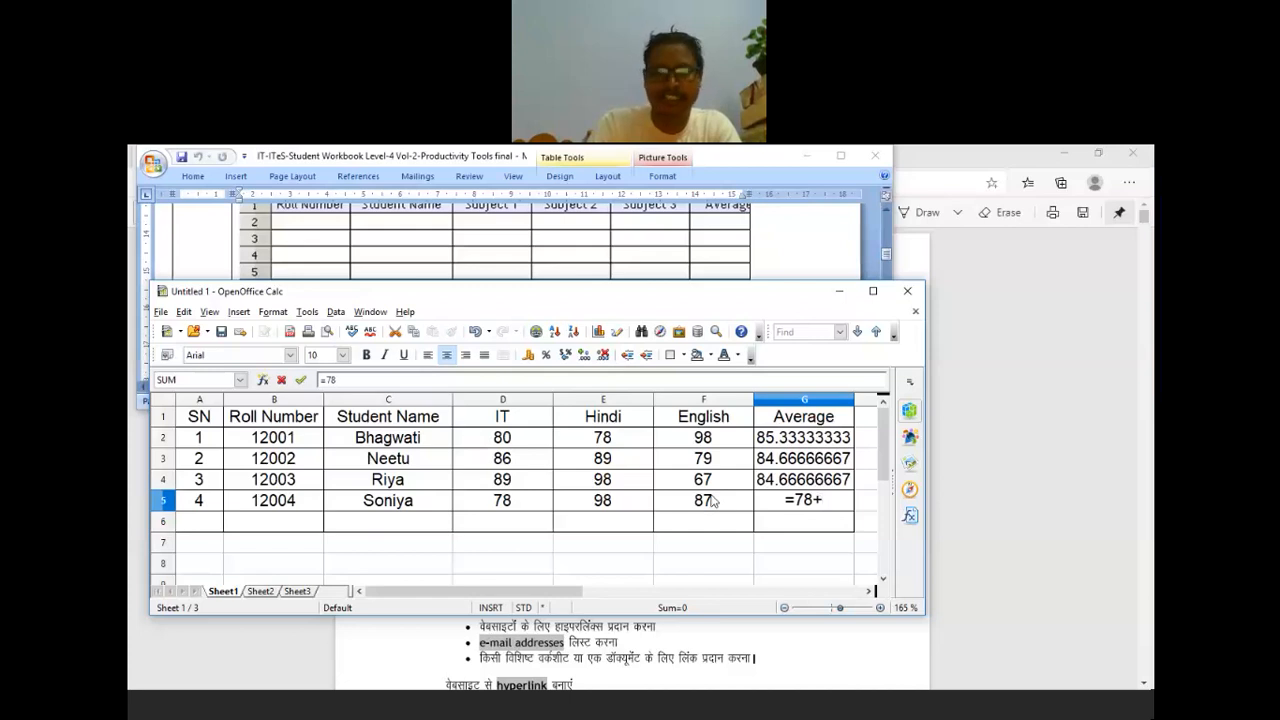
type("98")
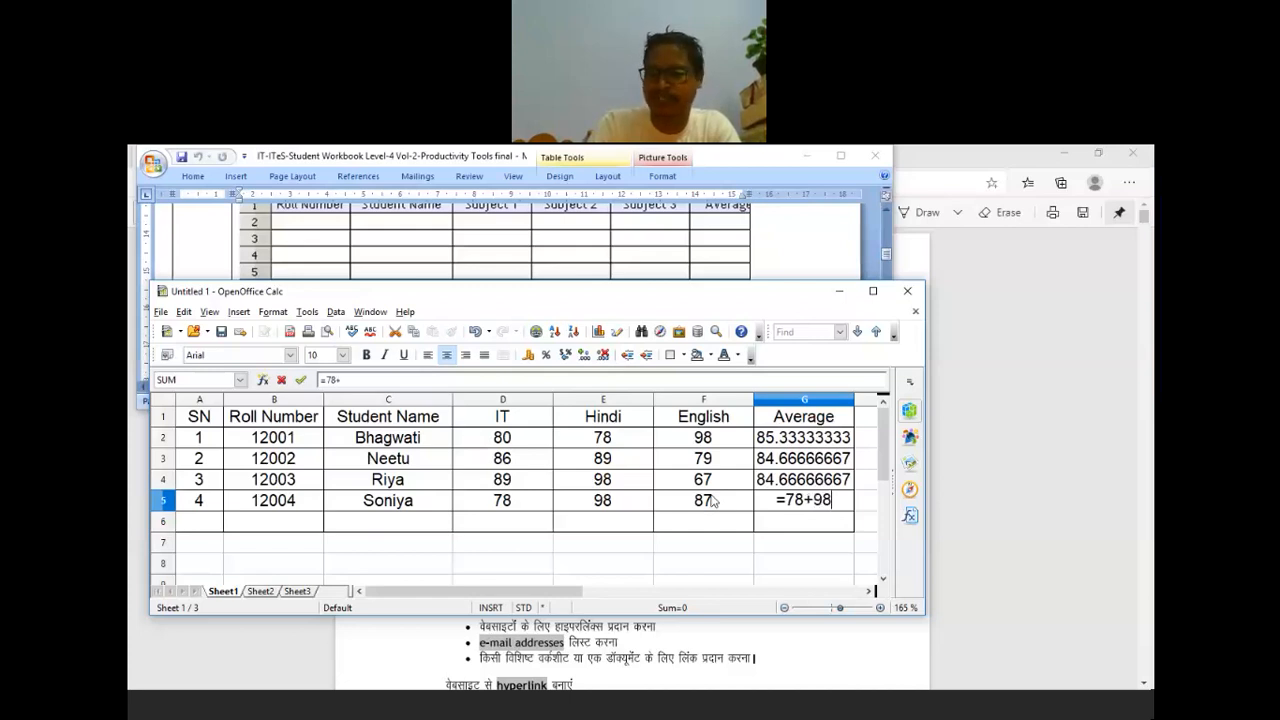
type("+87")
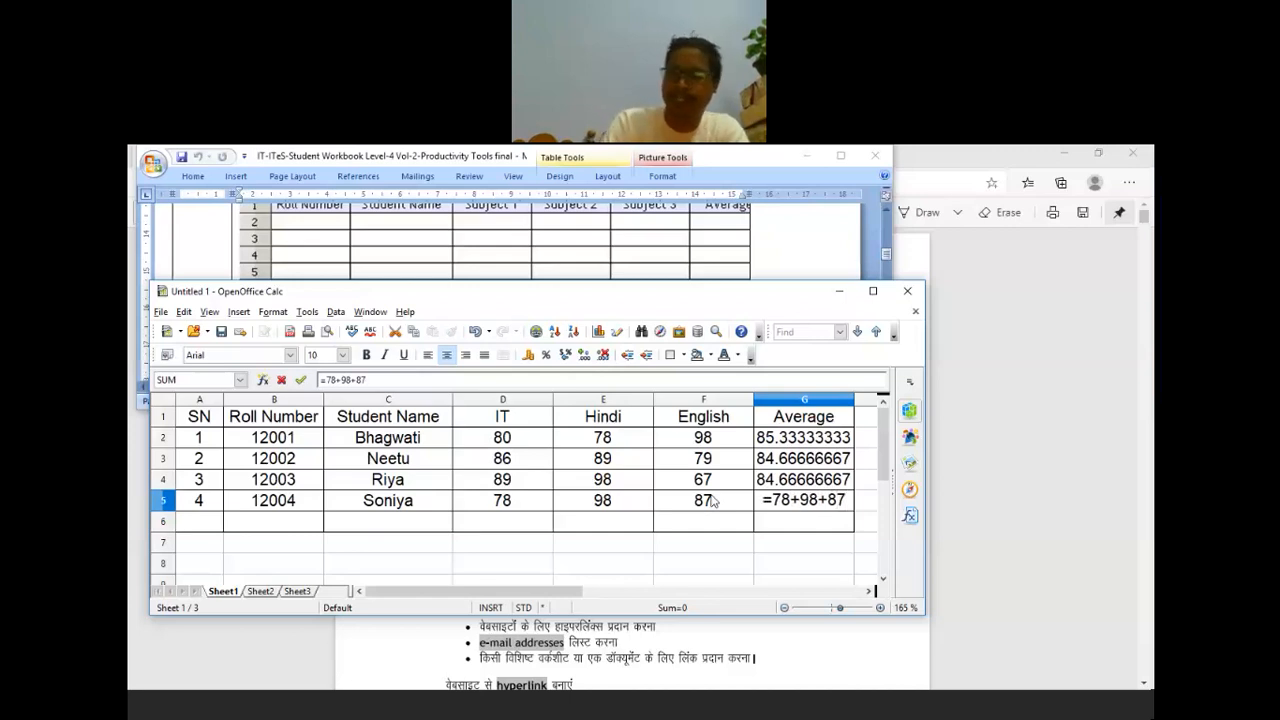
type(")")
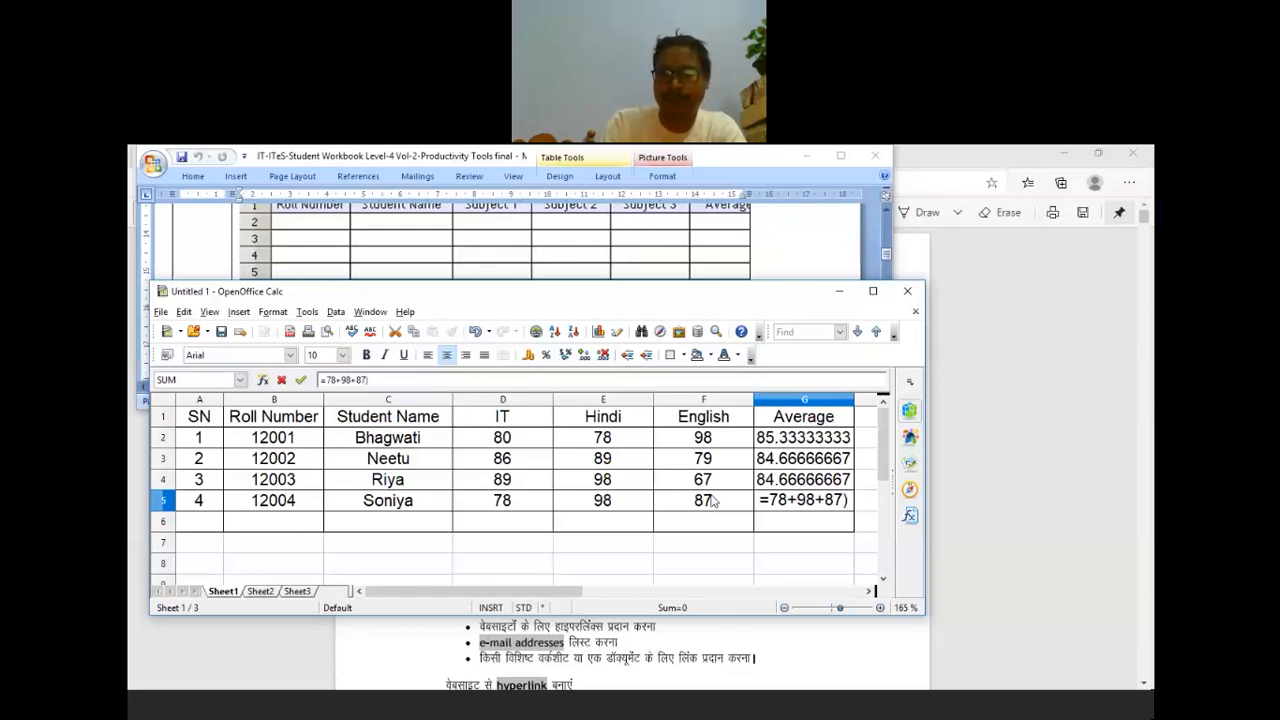
key("Left")
key("Left")
key("Left")
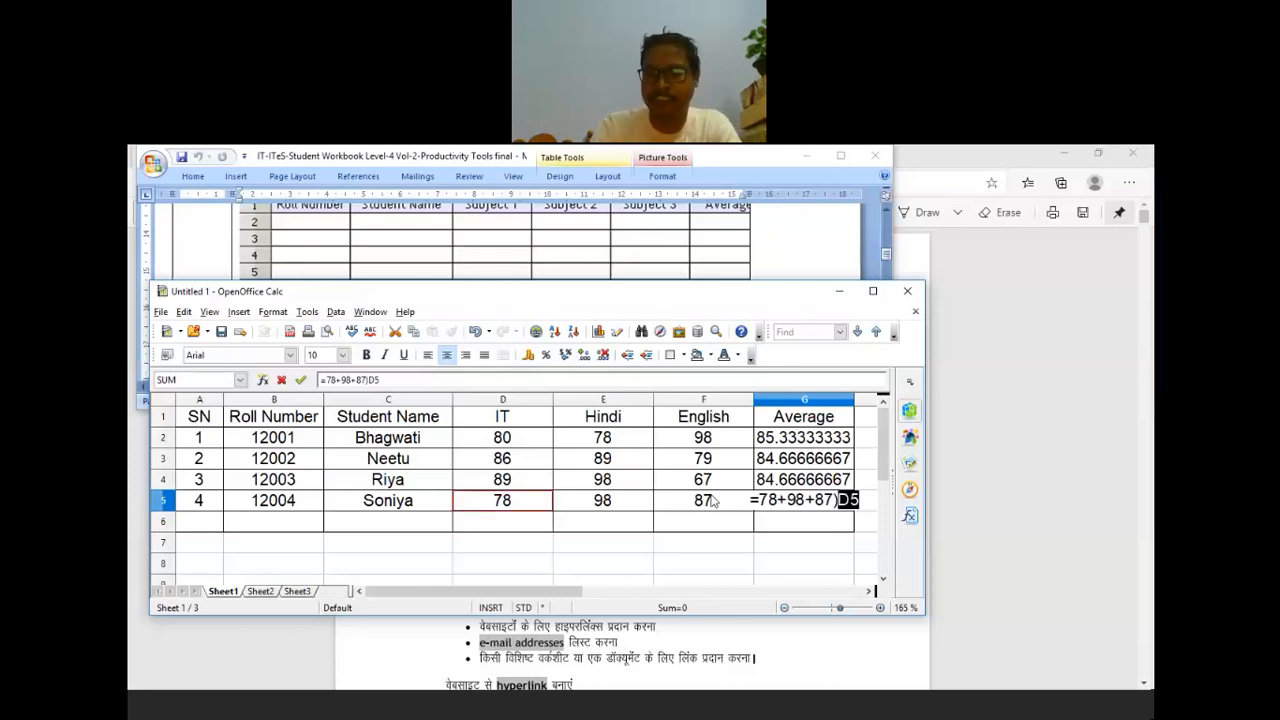
type("/")
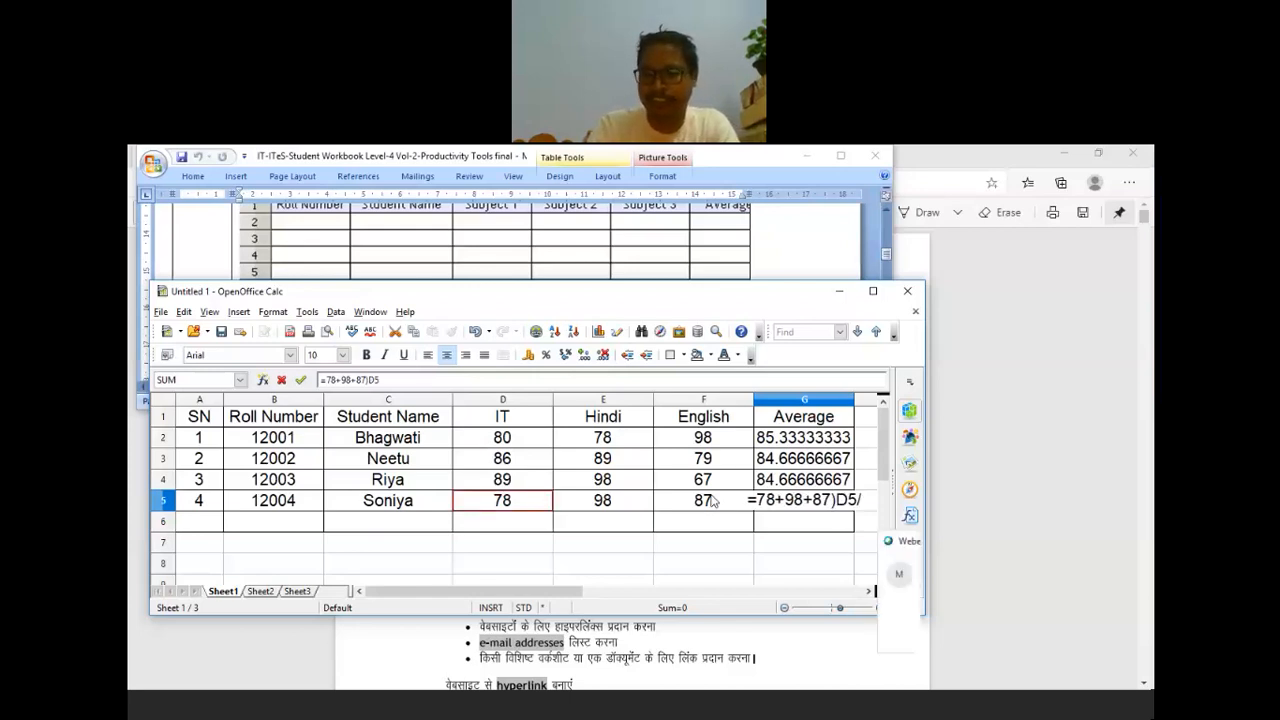
key("BackSpace")
key("BackSpace")
key("BackSpace")
type("/3")
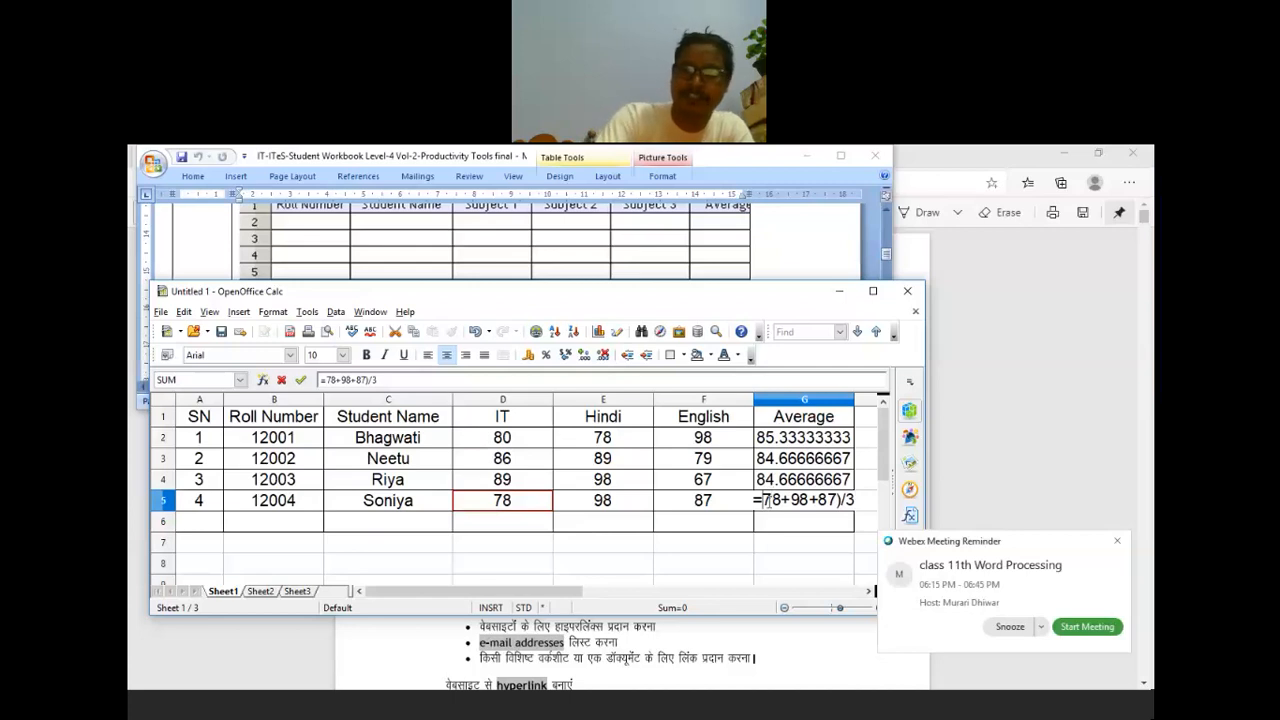
type("(")
key("Return")
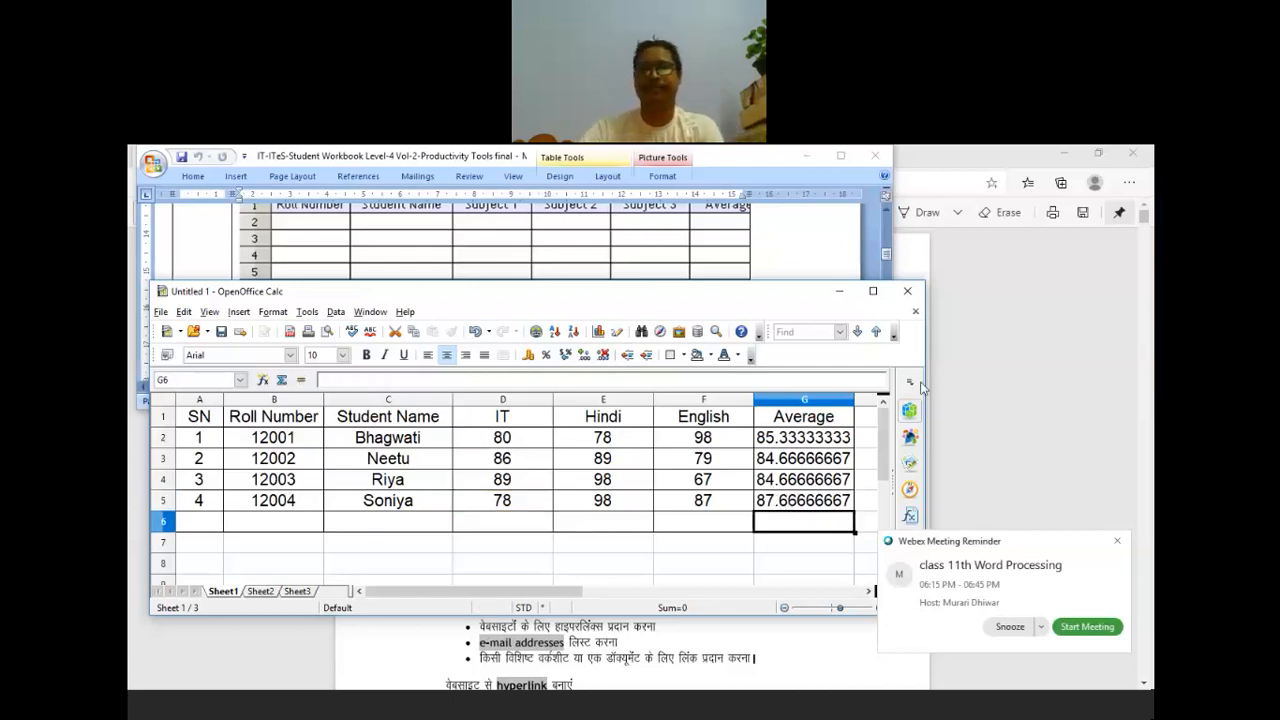
Step: Maximize the Calc window and dismiss the Webex meeting reminder
left_click(872, 292)
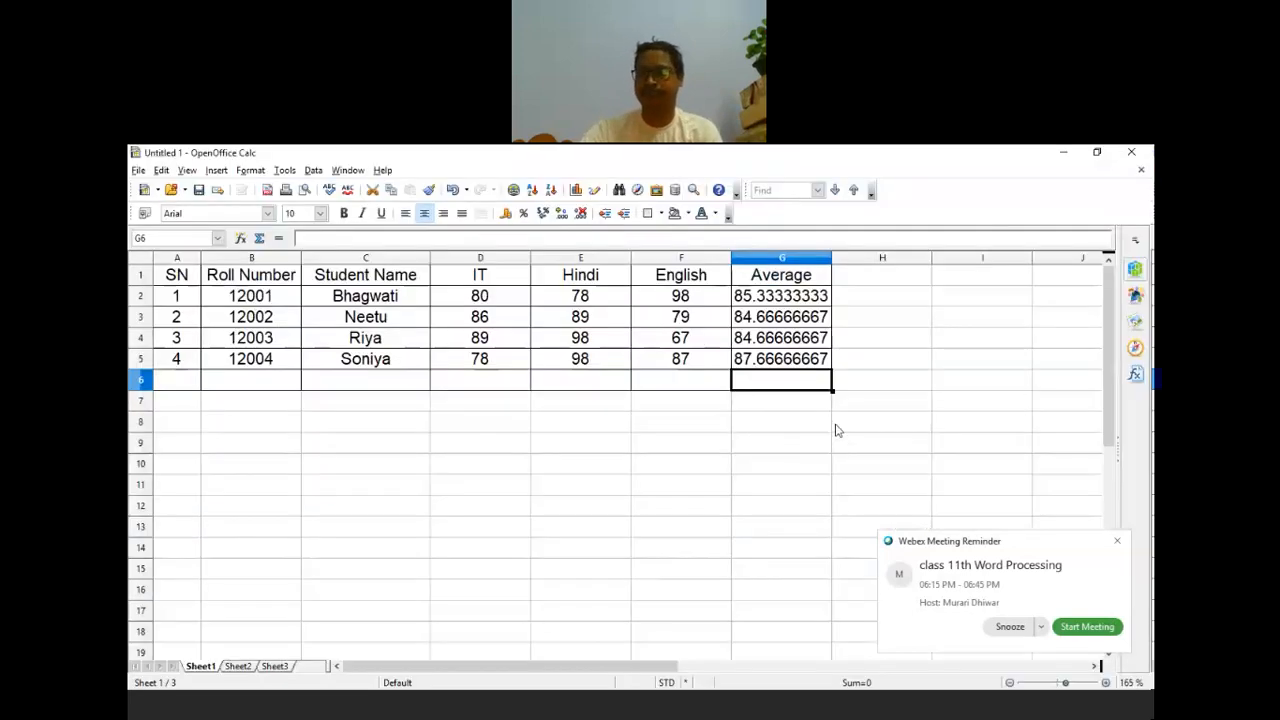
left_click(1117, 541)
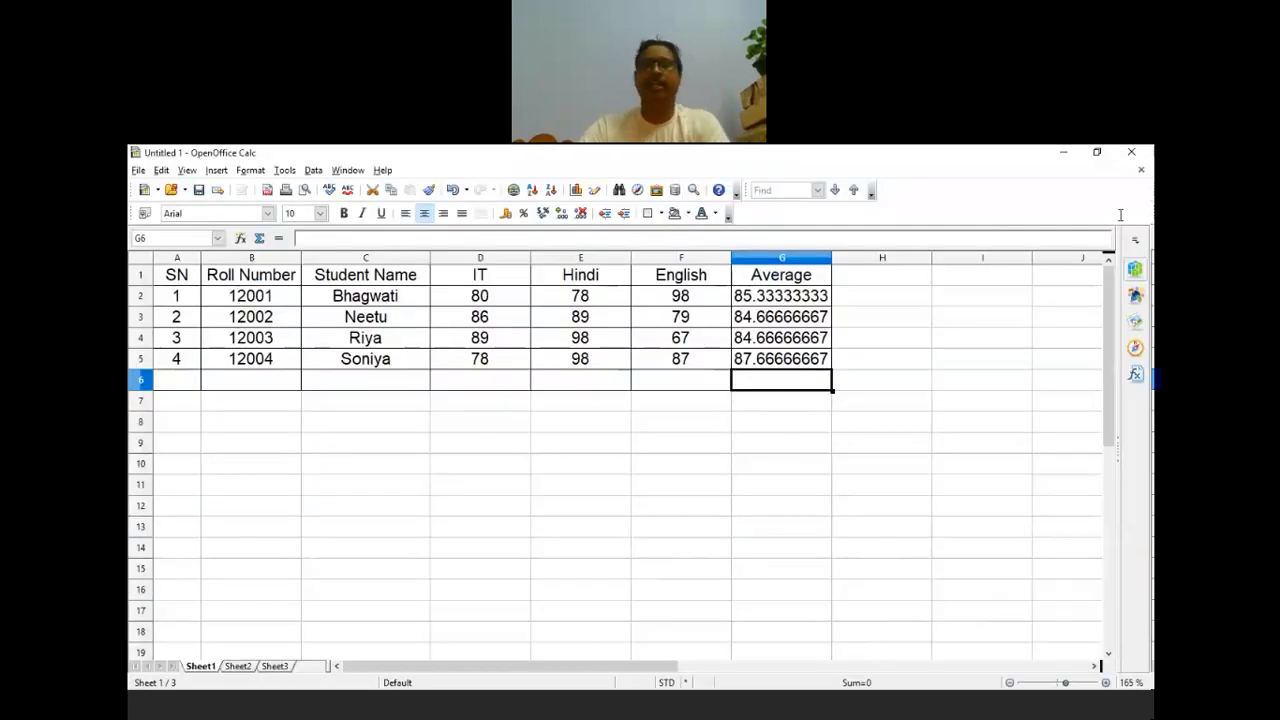
left_click(806, 512)
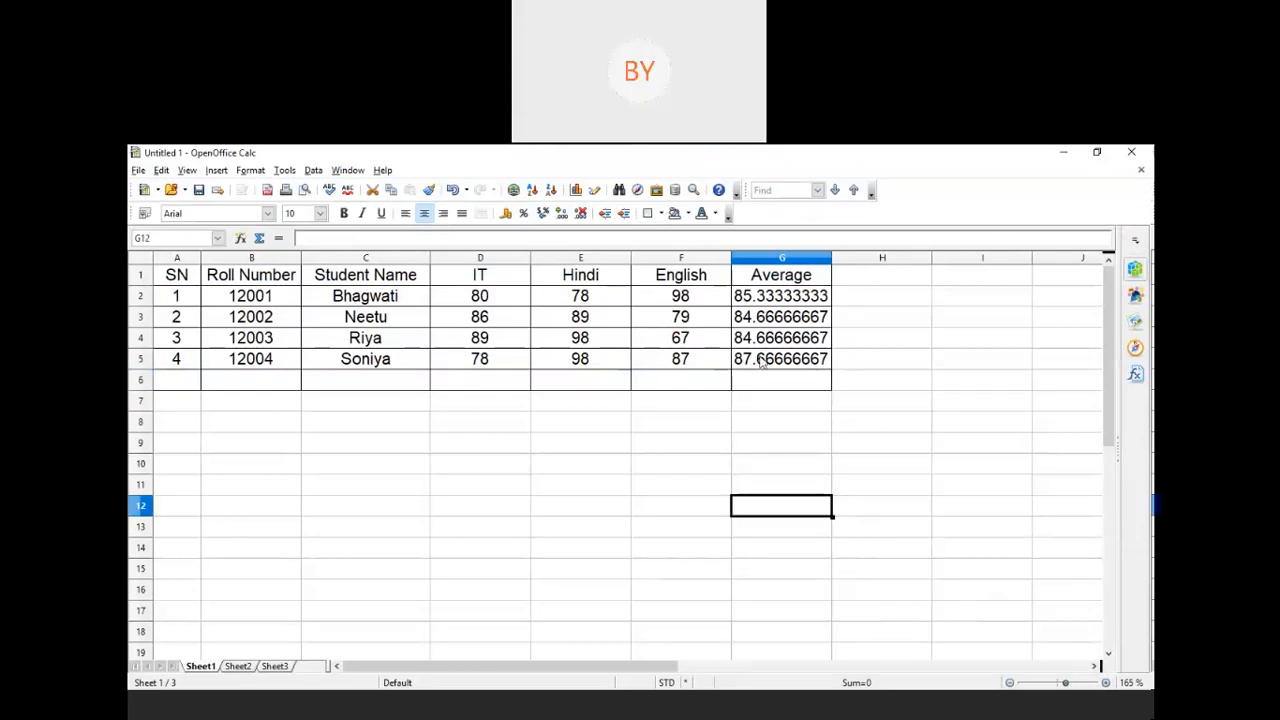
Step: Inspect the Average formulas in G2 through G5 one by one
left_click(779, 298)
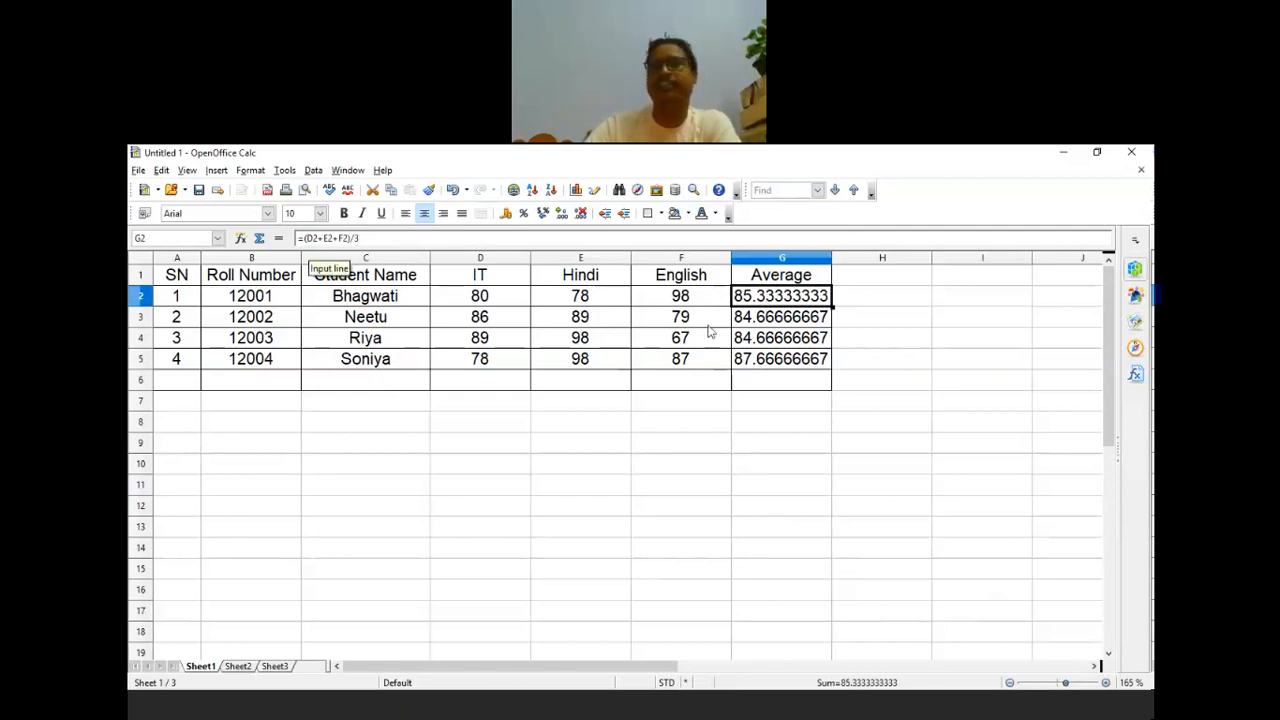
key("Down")
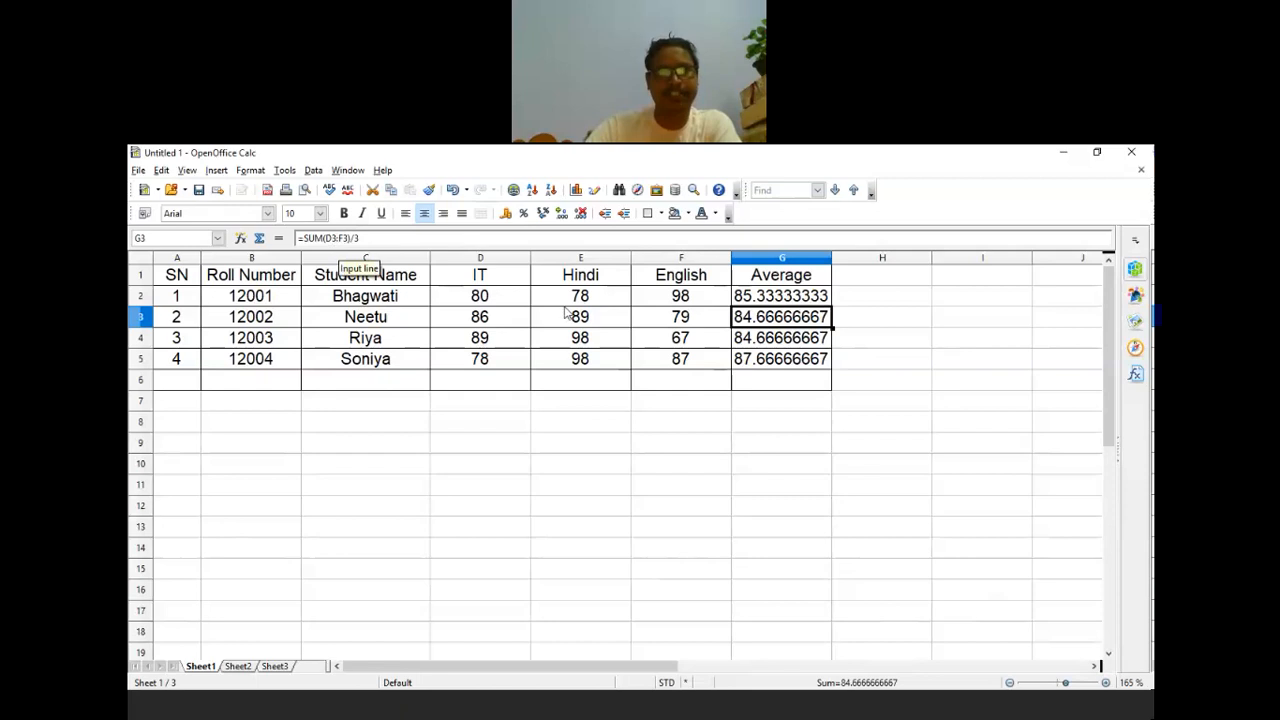
left_click(768, 347)
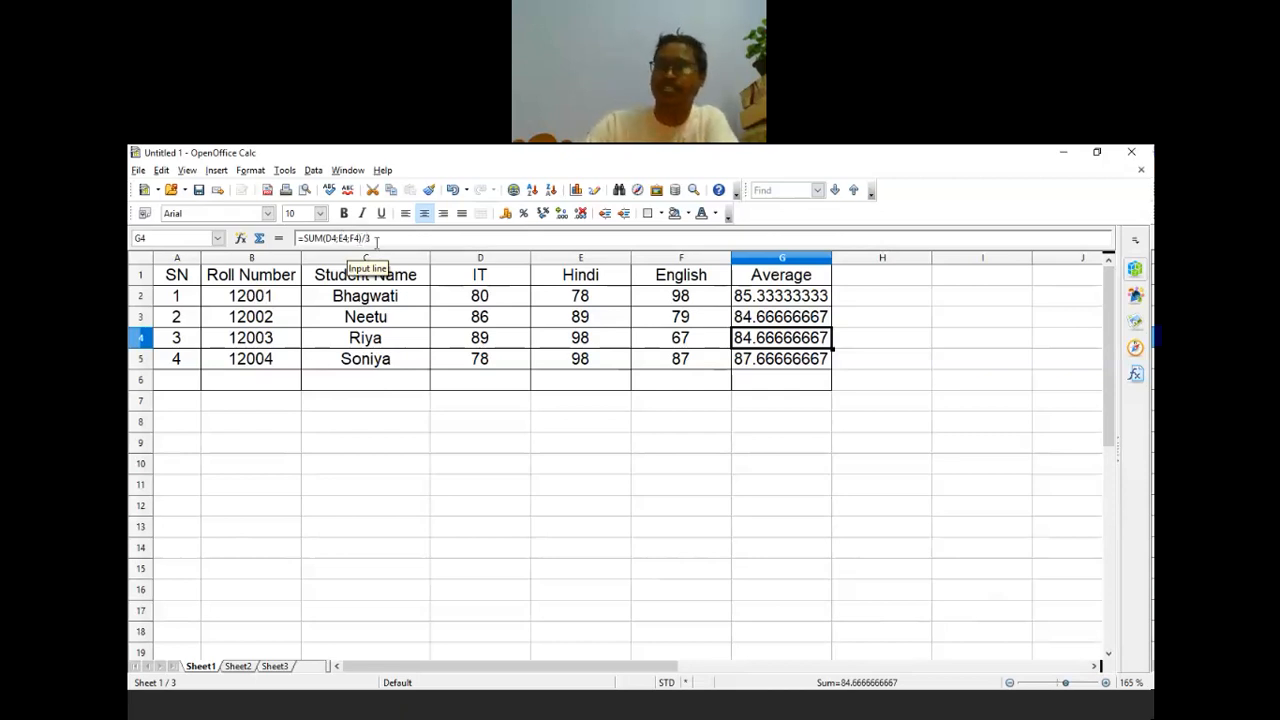
key("Down")
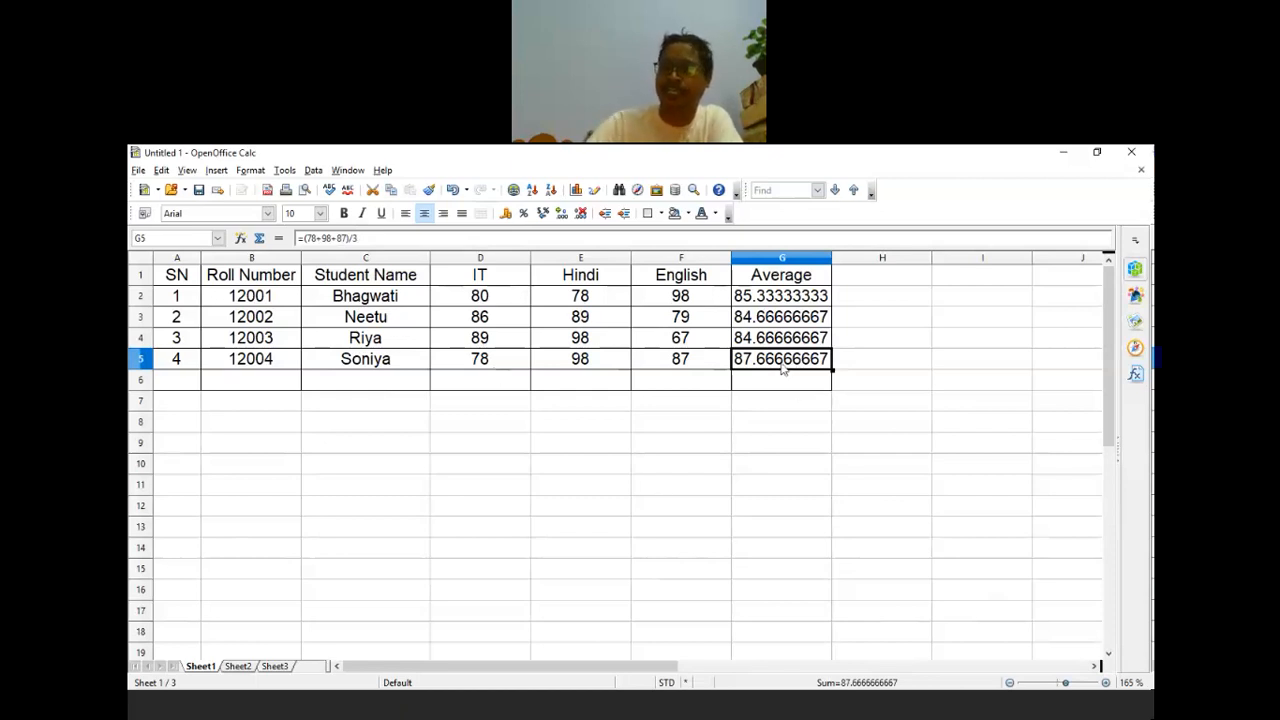
left_click(588, 368)
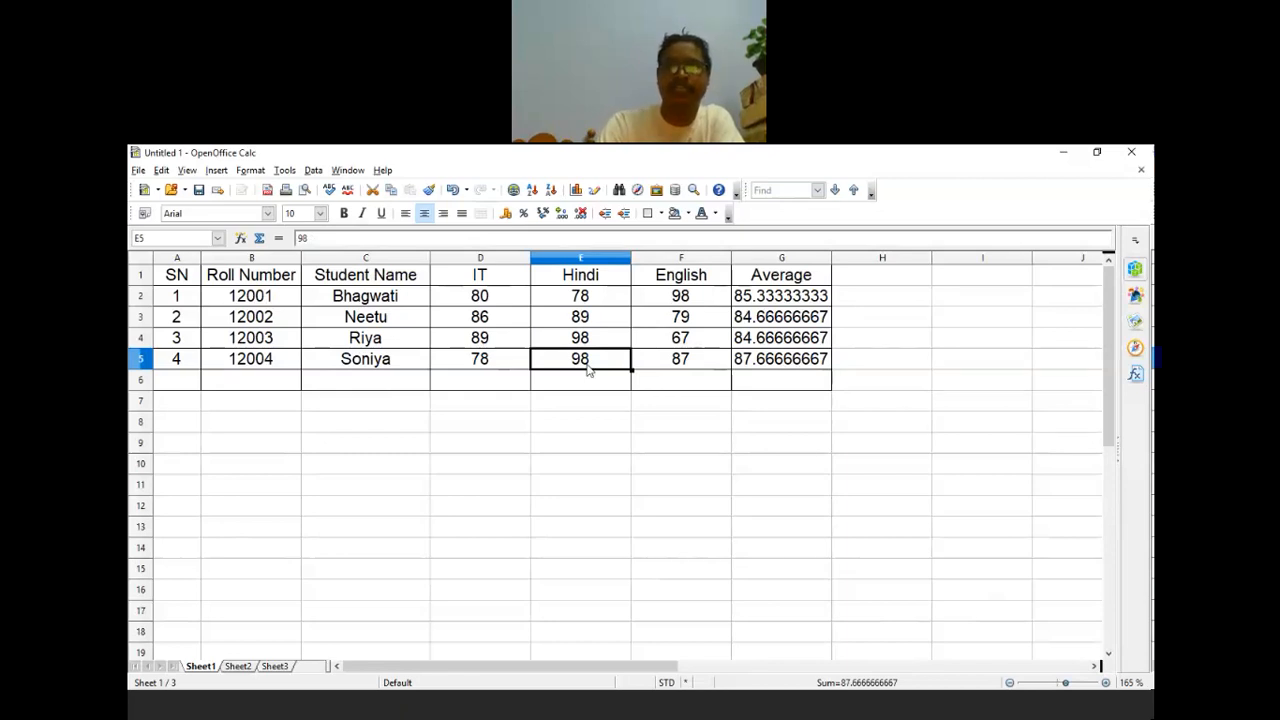
Step: Set the fourth student's Hindi mark in E5 to 89 and check G5's formula
double_click(588, 368)
type("89")
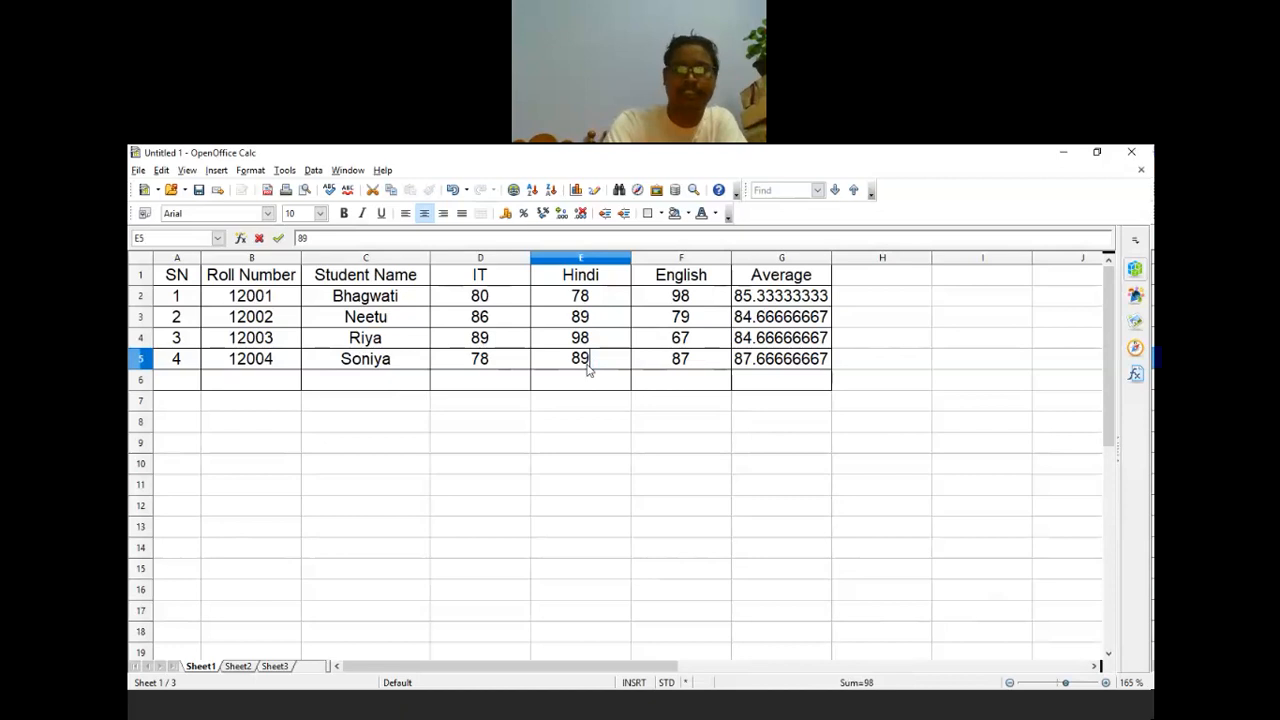
key("BackSpace")
key("BackSpace")
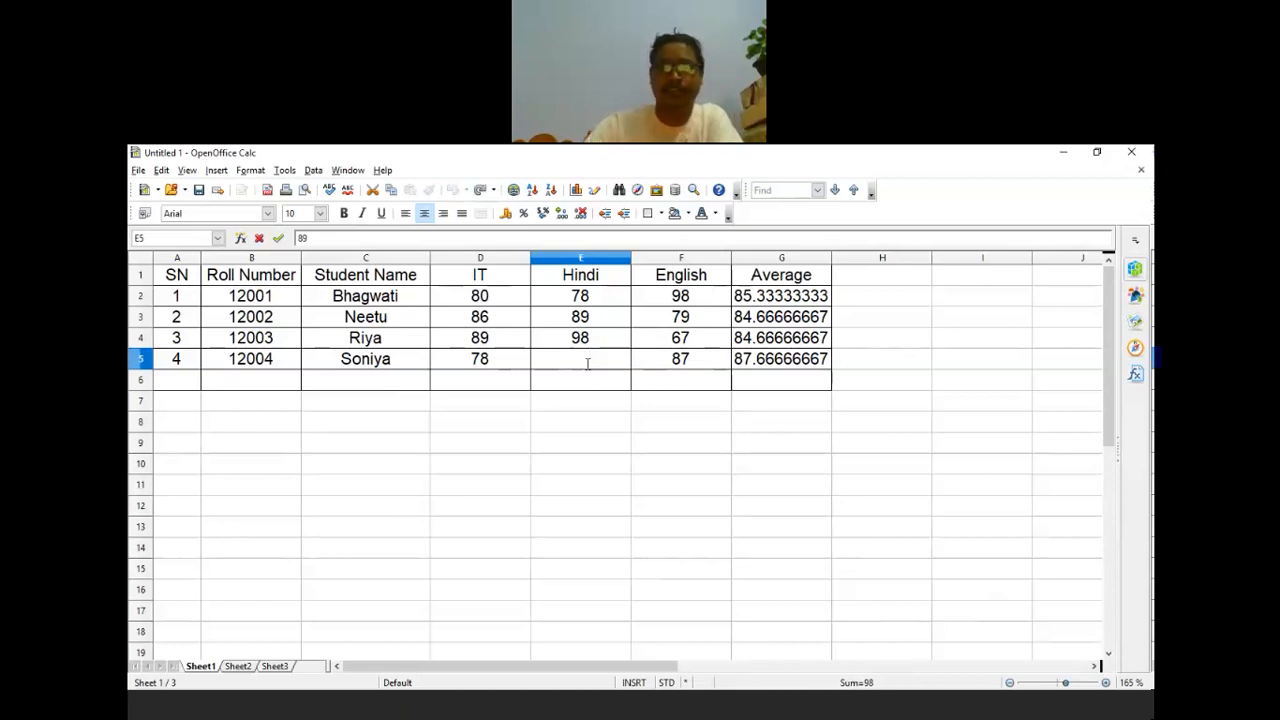
key("Down")
key("Down")
key("Down")
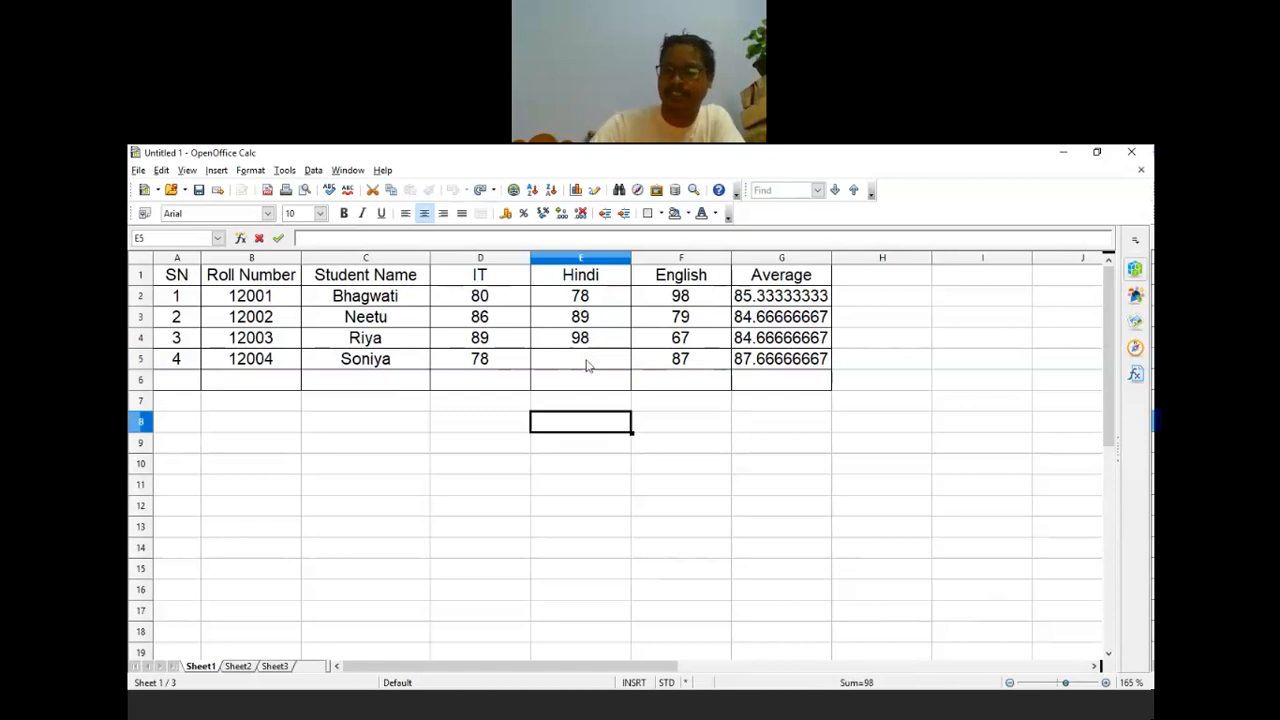
left_click(588, 366)
type("89")
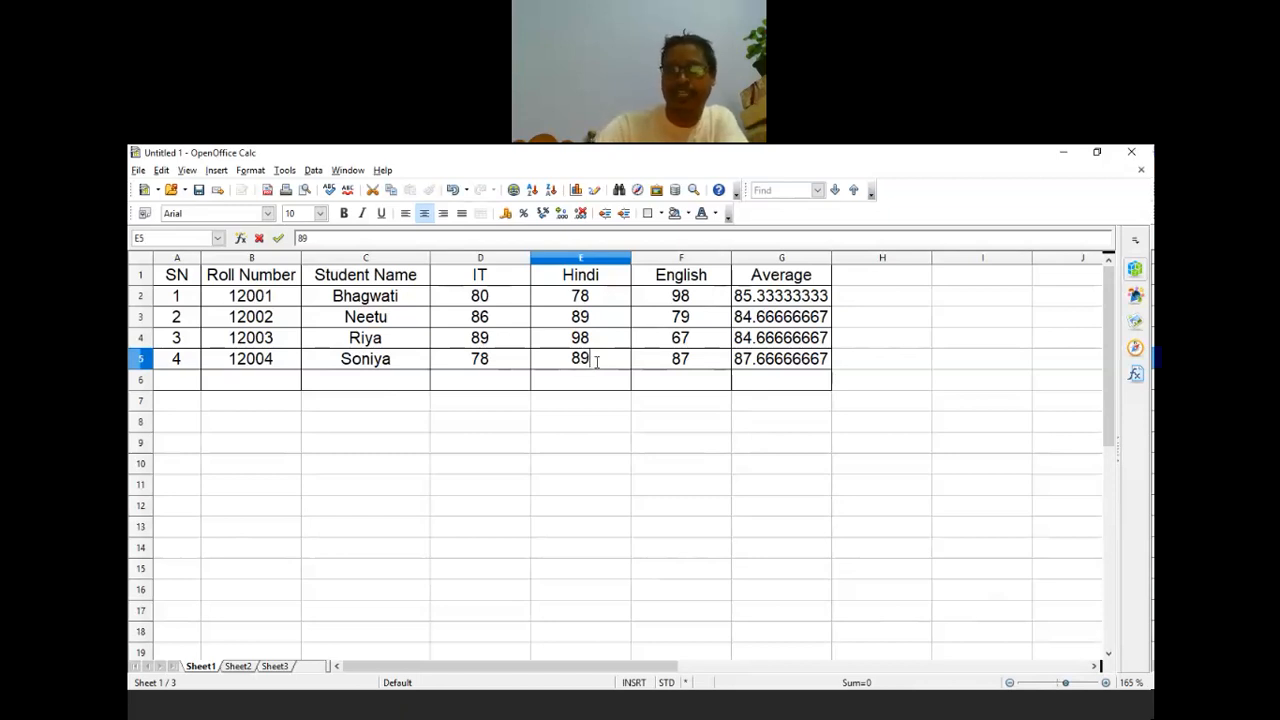
key("Return")
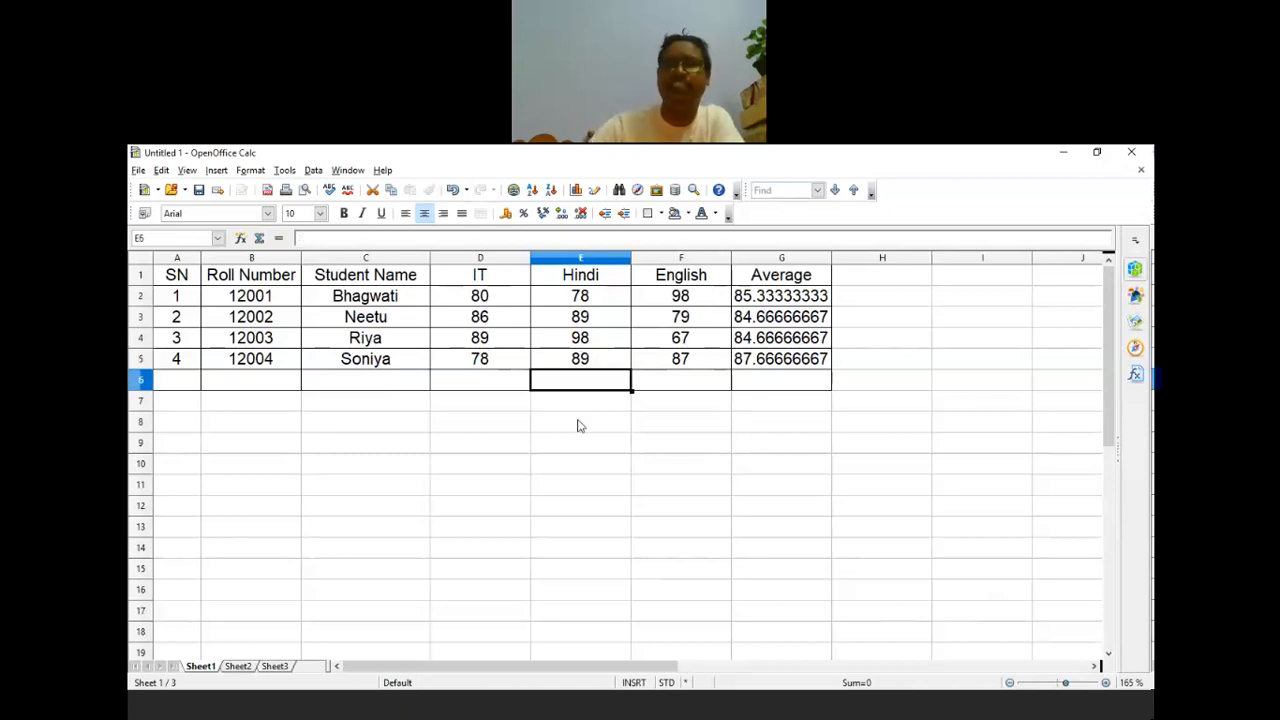
left_click(785, 365)
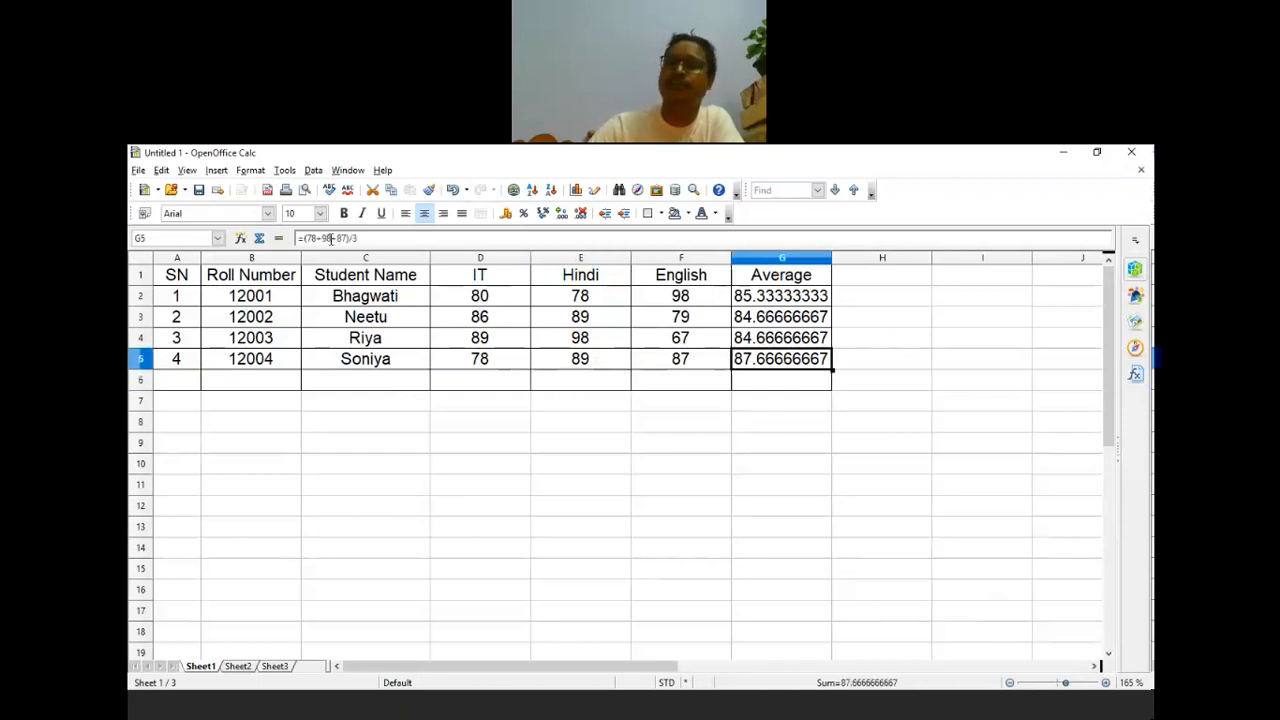
Step: Change the IT mark in D5 to 0, then 86, confirming G5 stays 87.66666667
left_click(492, 366)
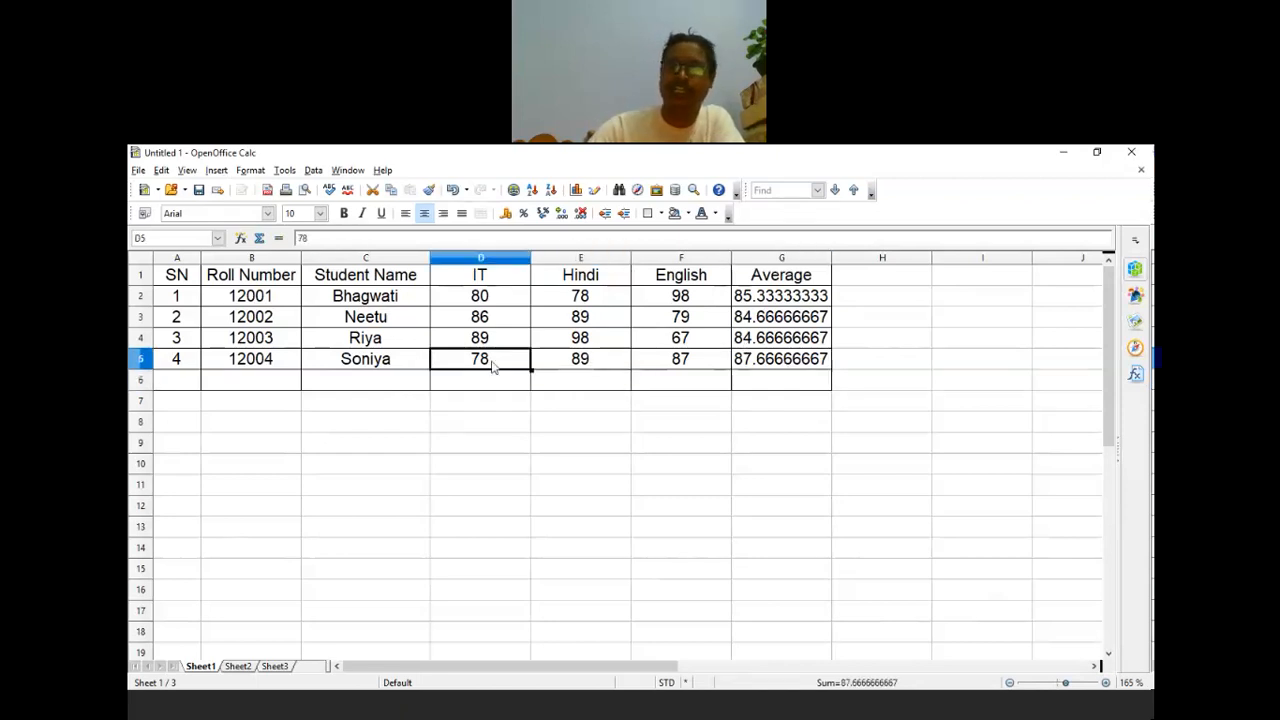
type("0")
left_click(629, 465)
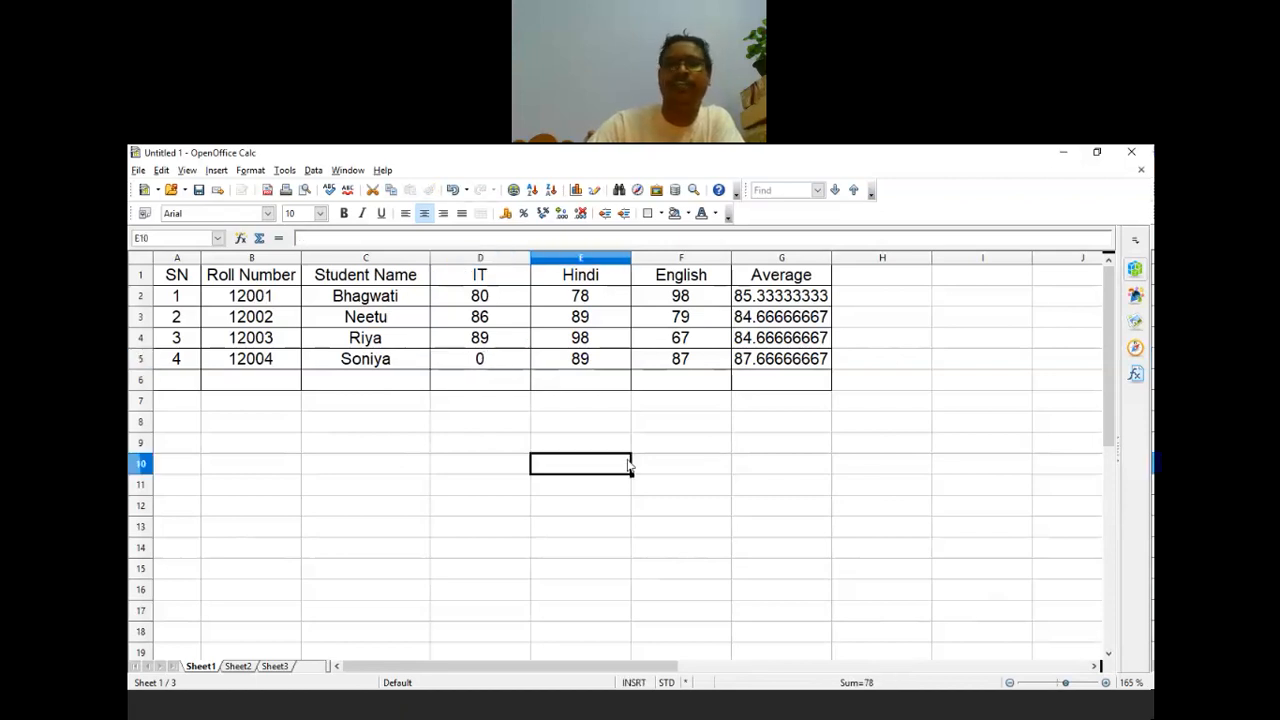
left_click(784, 366)
left_click(481, 360)
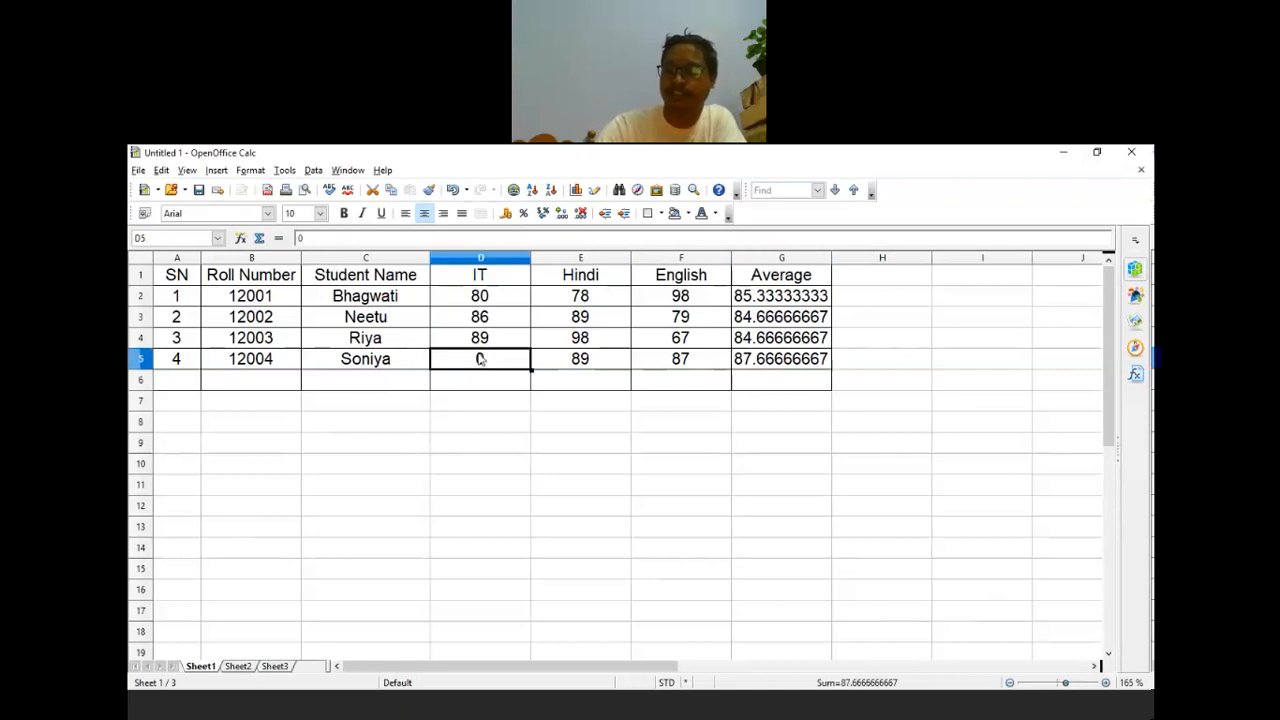
type("86")
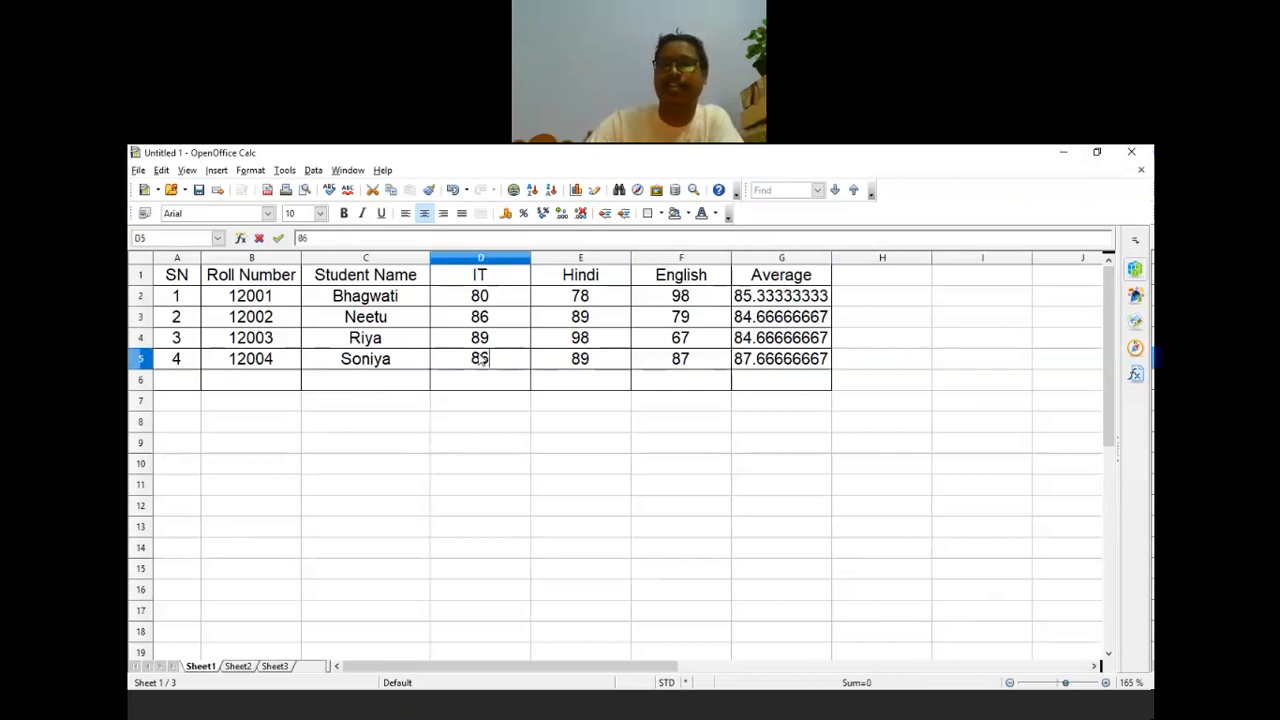
left_click(580, 421)
left_click(795, 362)
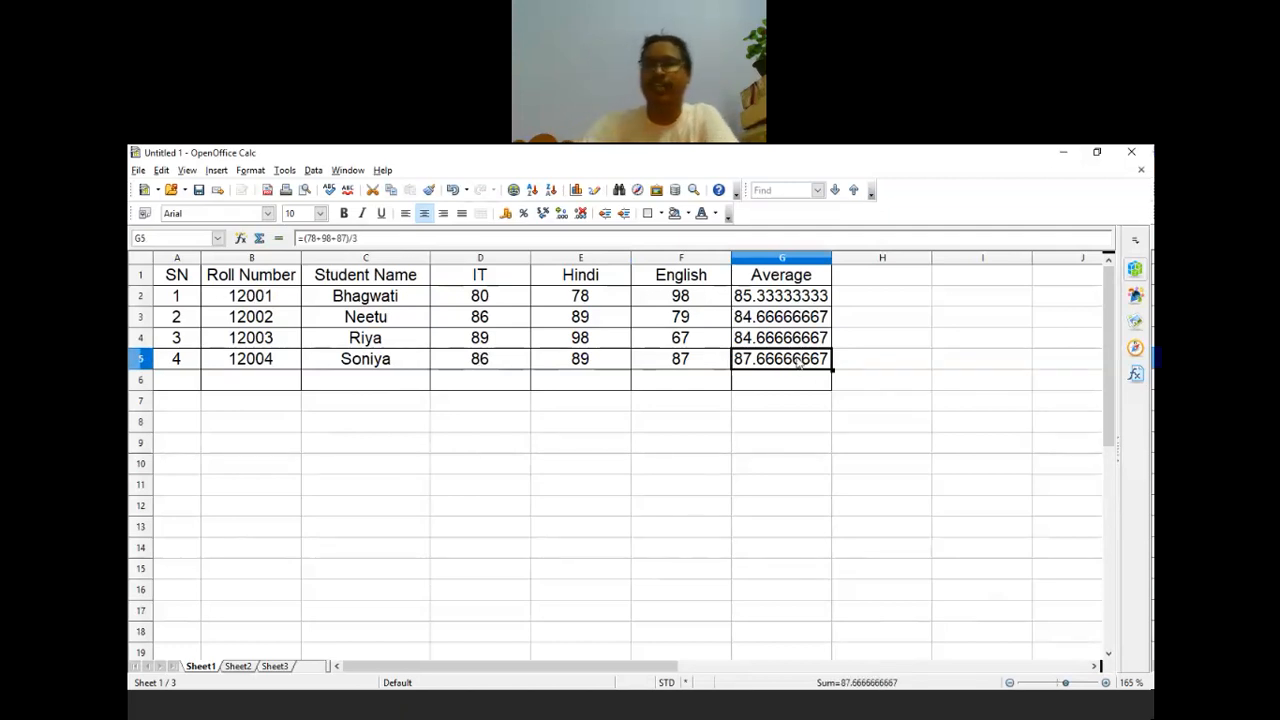
Step: Clear G5's fixed-number formula using Delete Contents with Delete all
key("Delete")
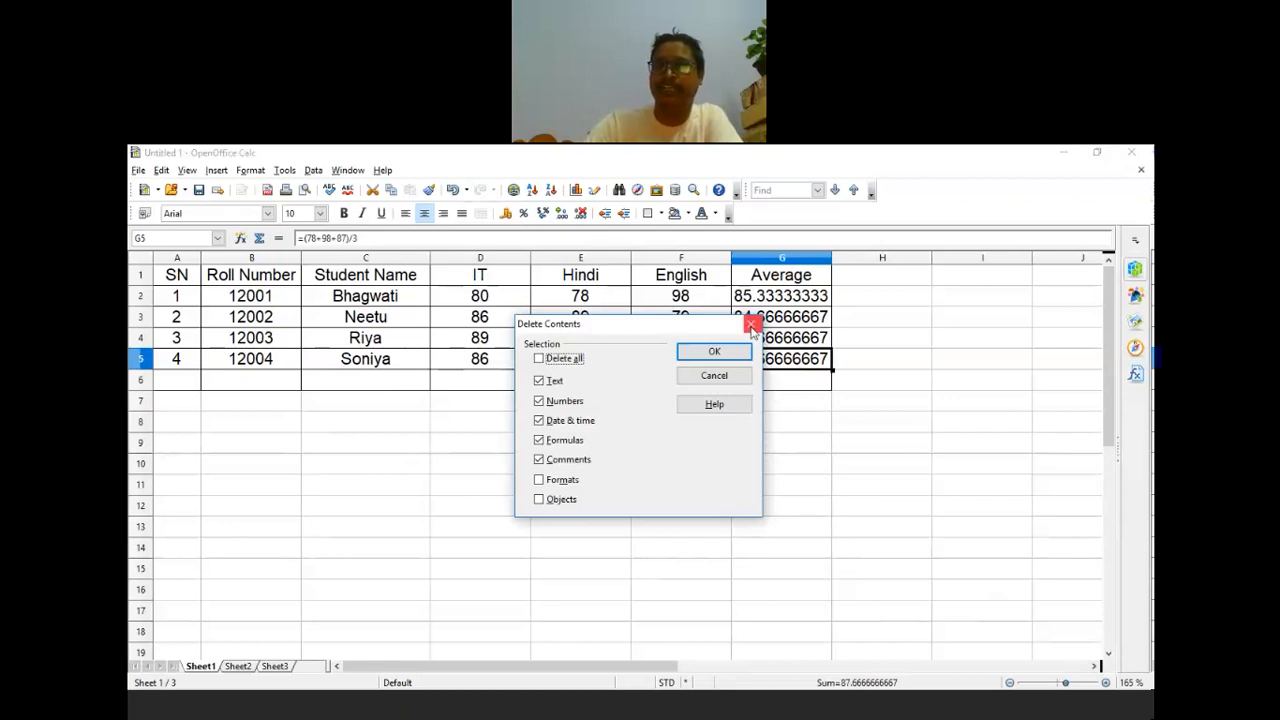
left_click(752, 325)
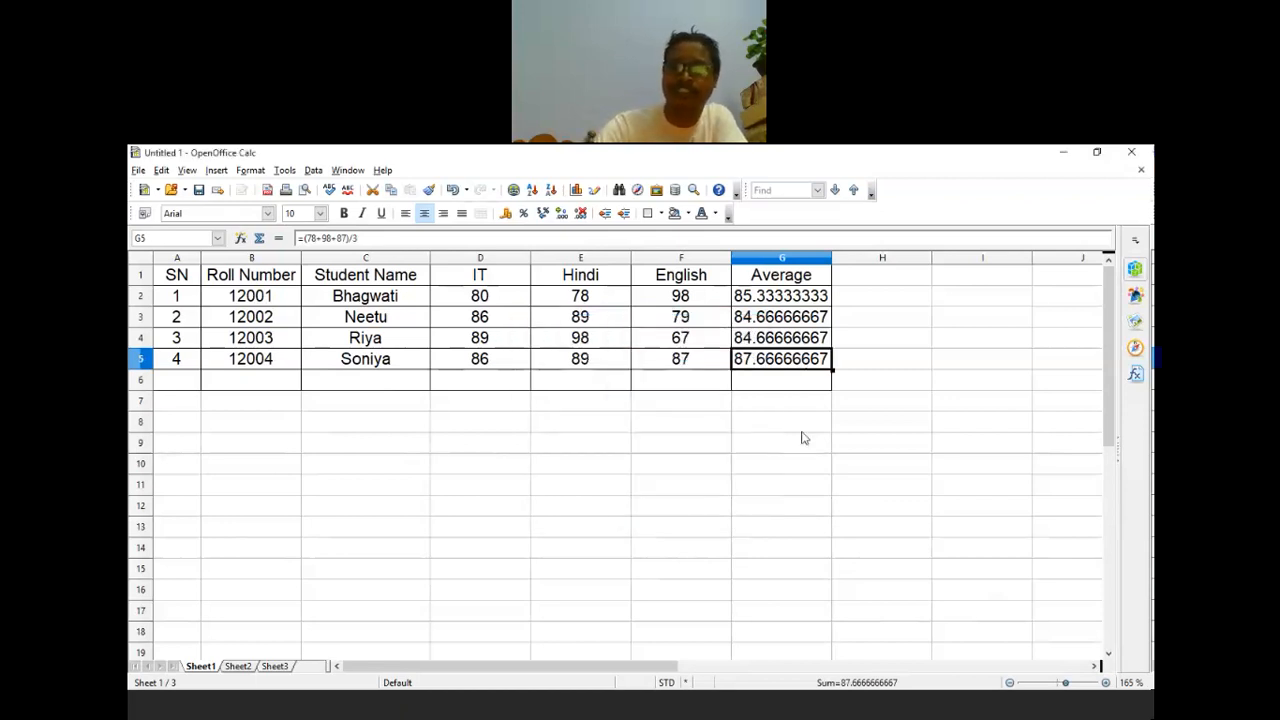
key("Delete")
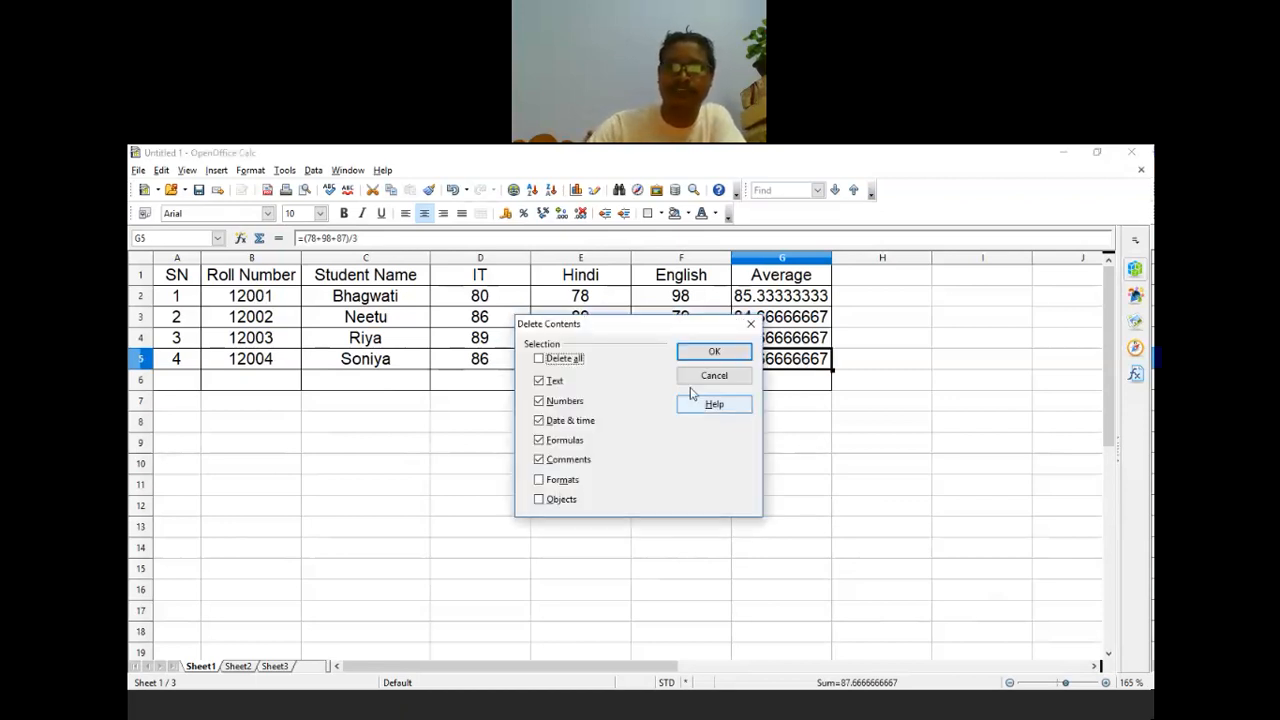
left_click(562, 360)
left_click(739, 356)
left_click(757, 487)
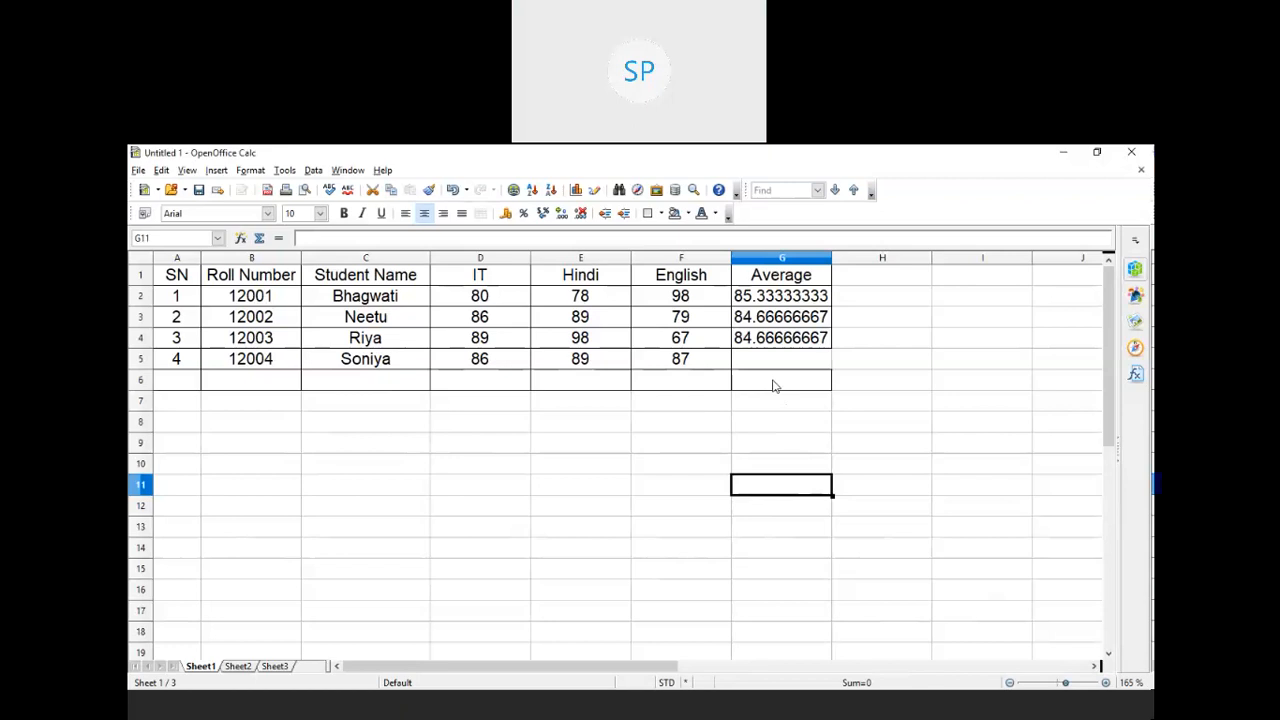
left_click(770, 297)
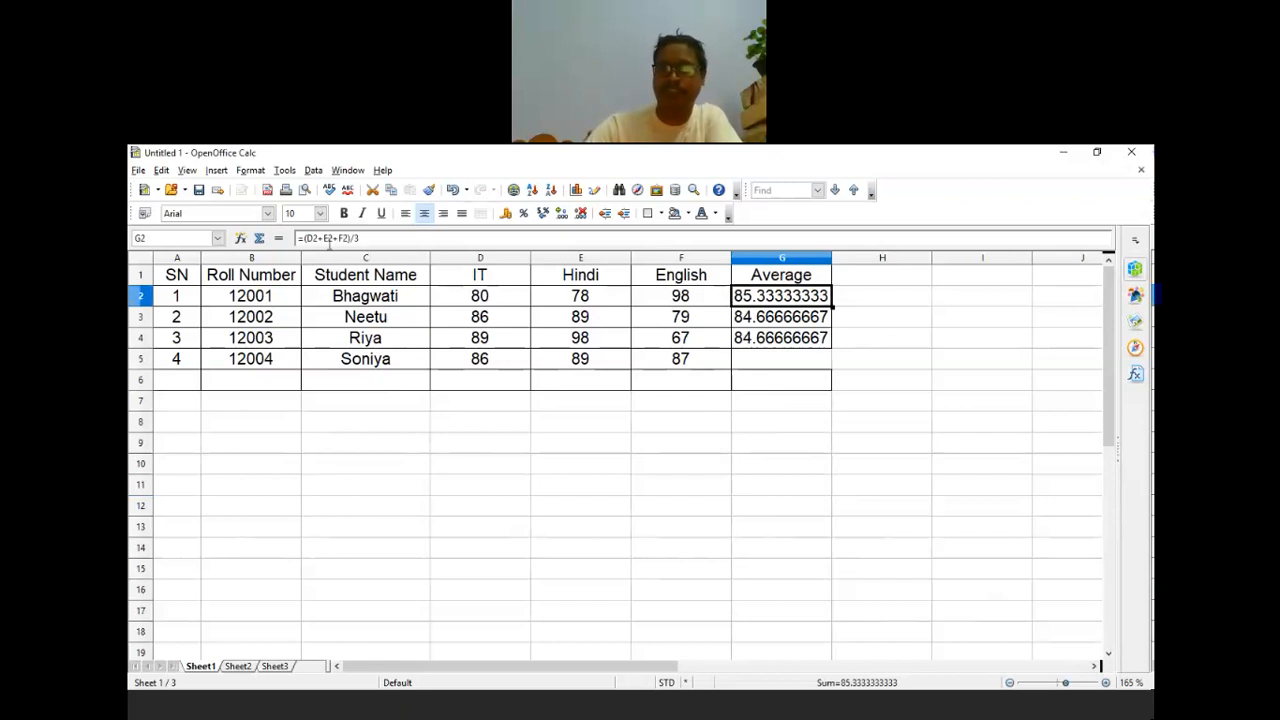
Step: Change the first student's IT mark to 85 and Hindi to 84, updating G2 to 89
left_click(580, 464)
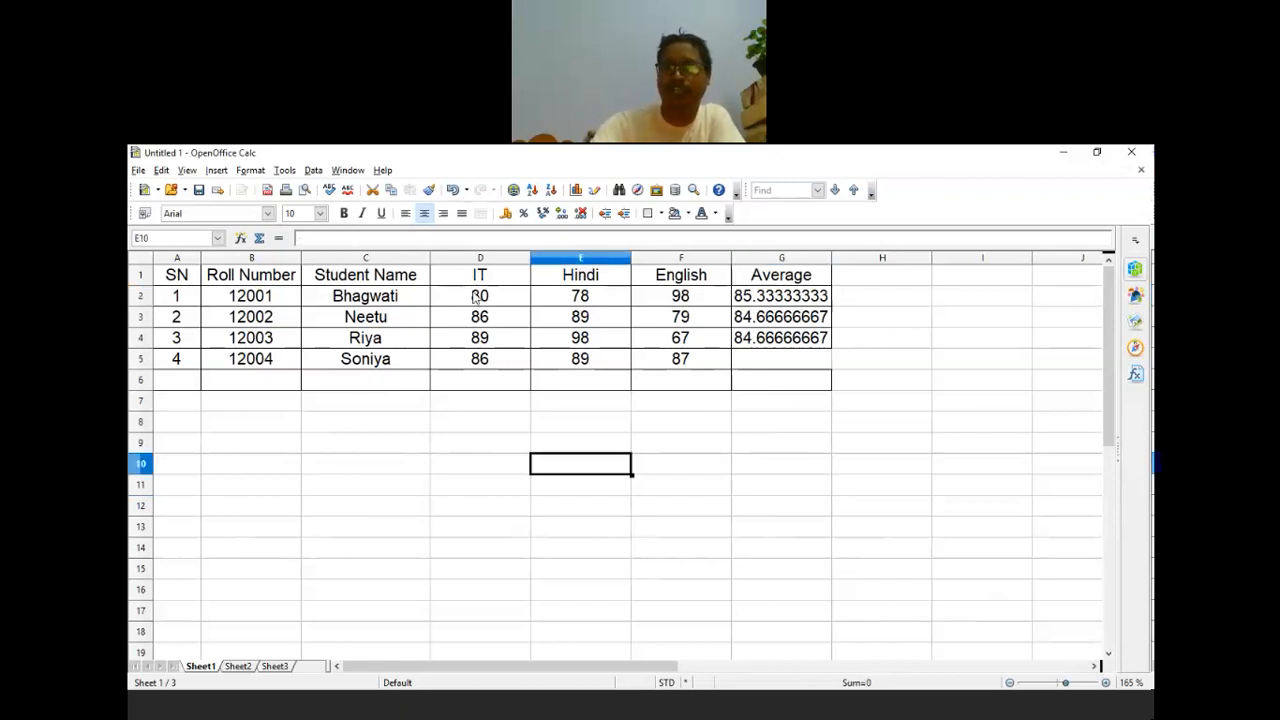
left_click(477, 297)
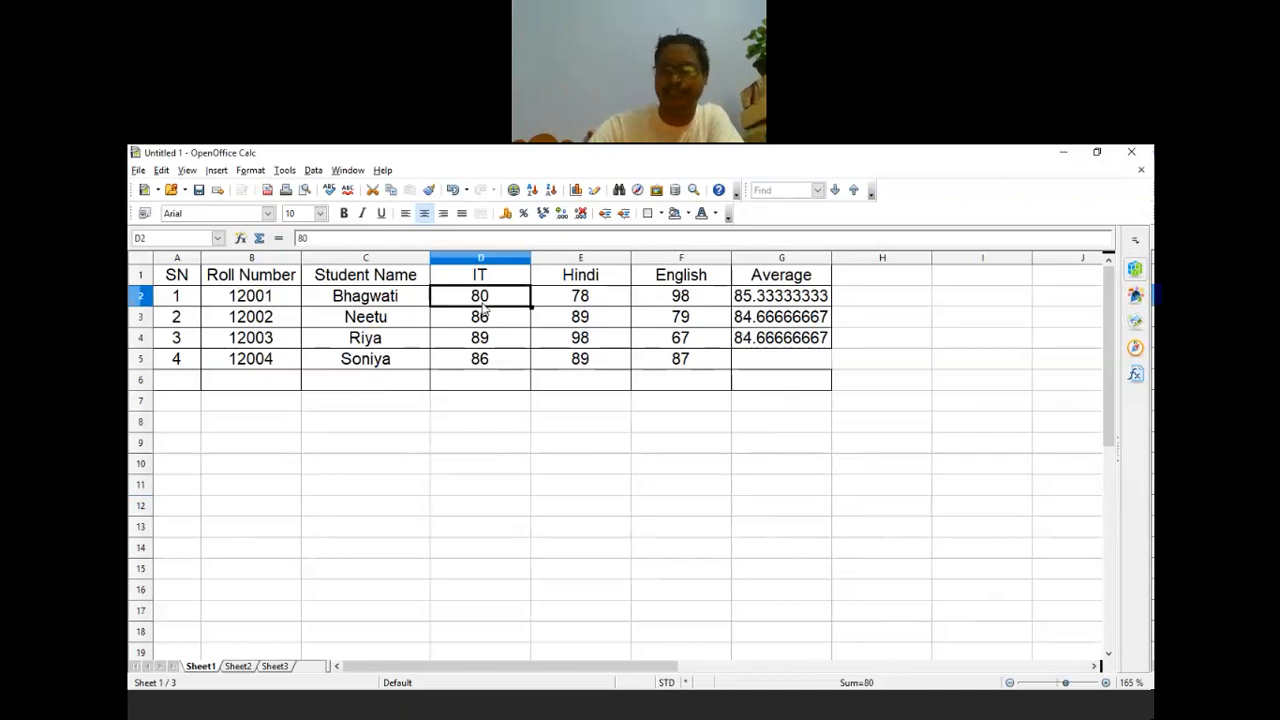
type("85")
key("Return")
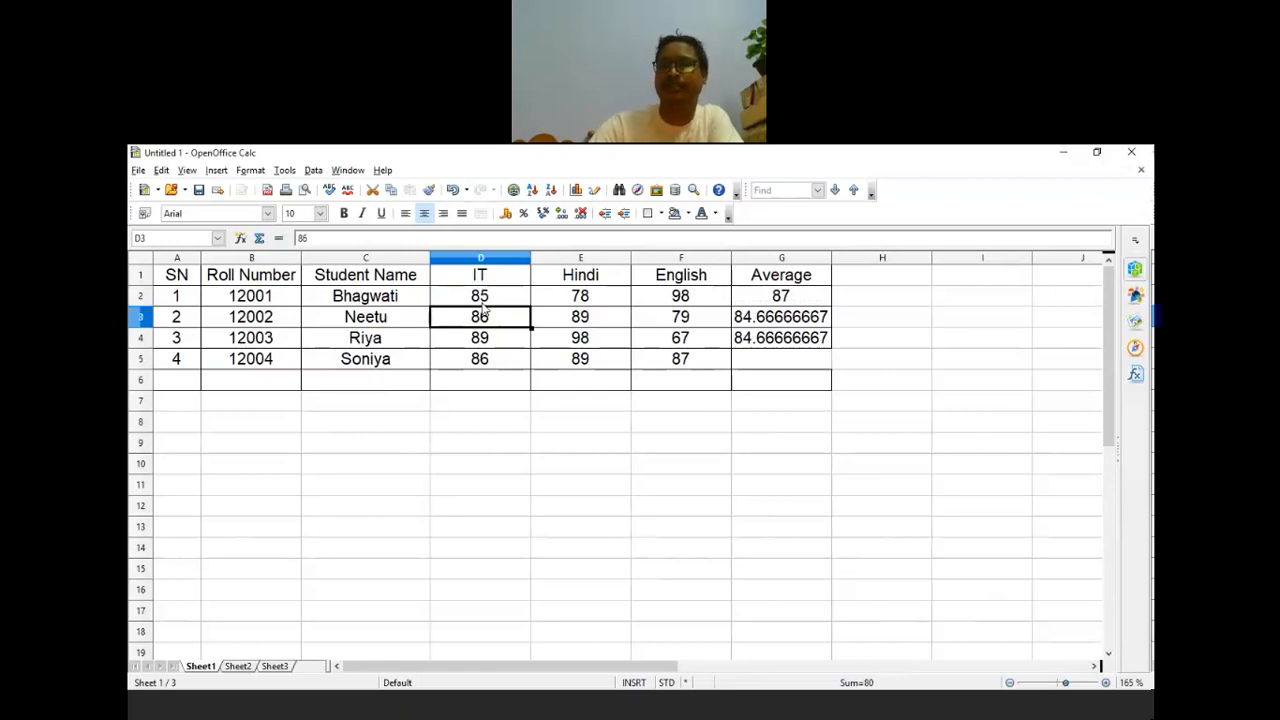
left_click(567, 302)
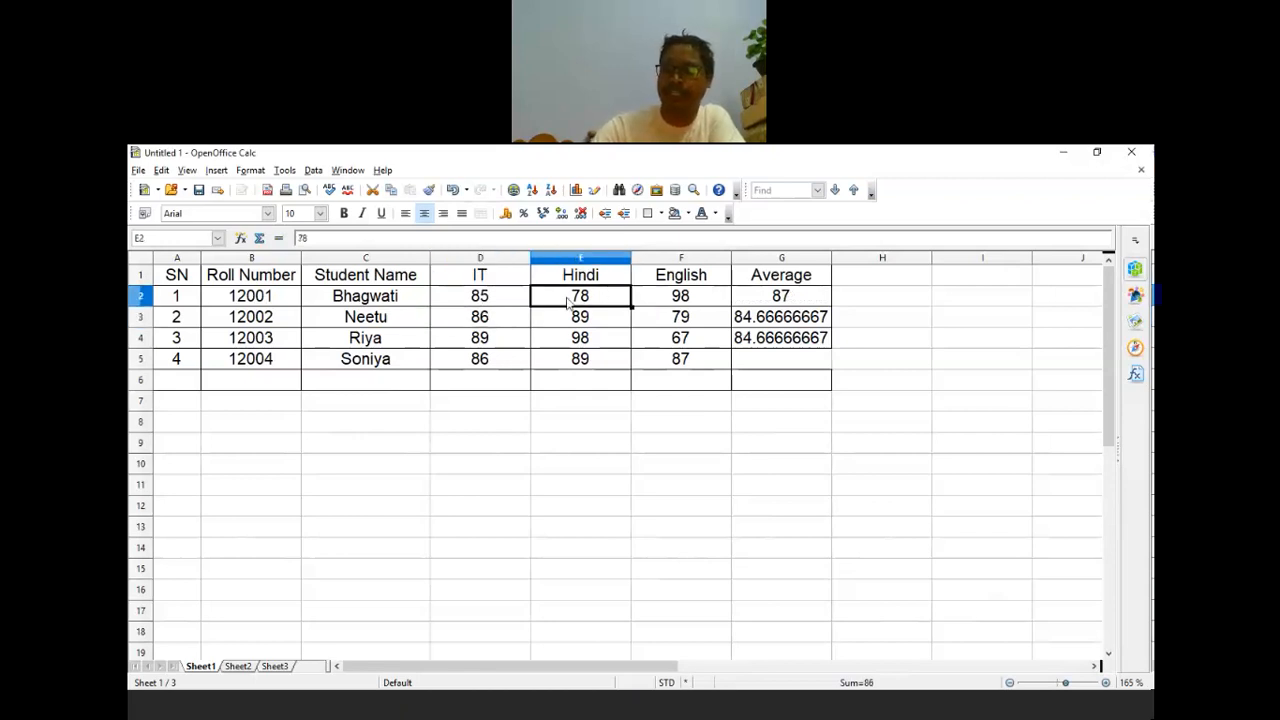
type("8")
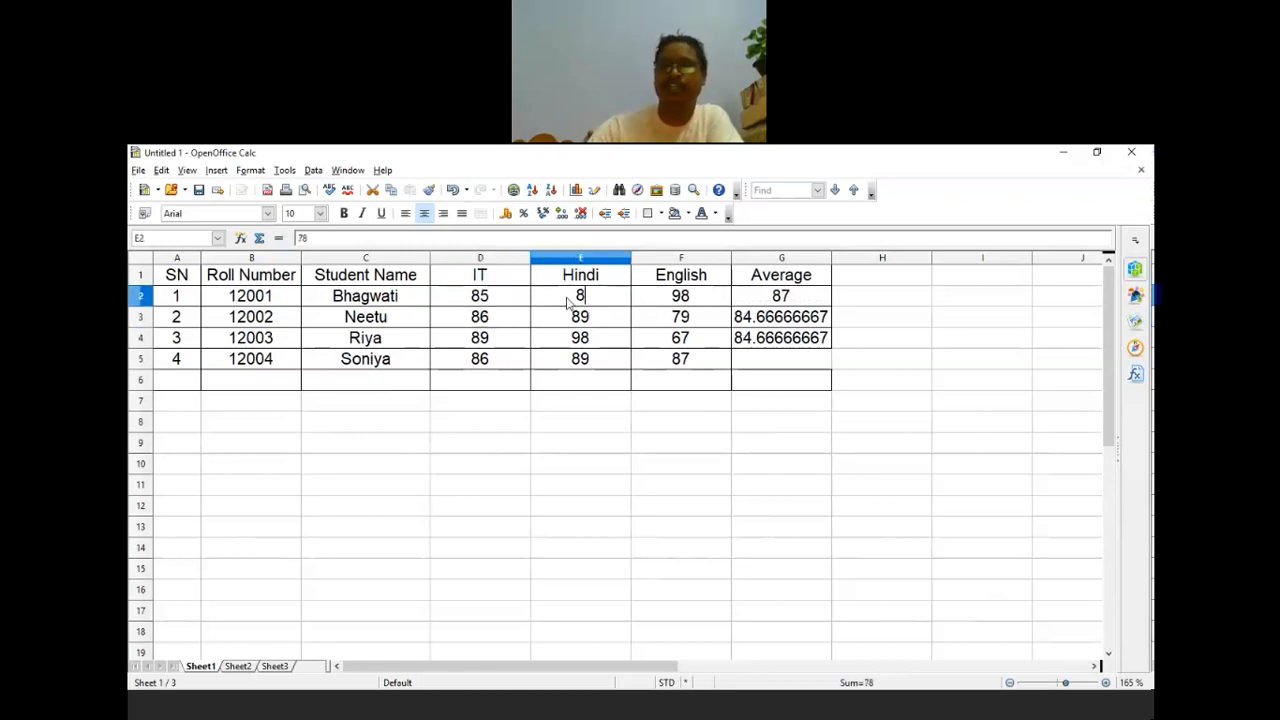
type("4")
left_click(648, 524)
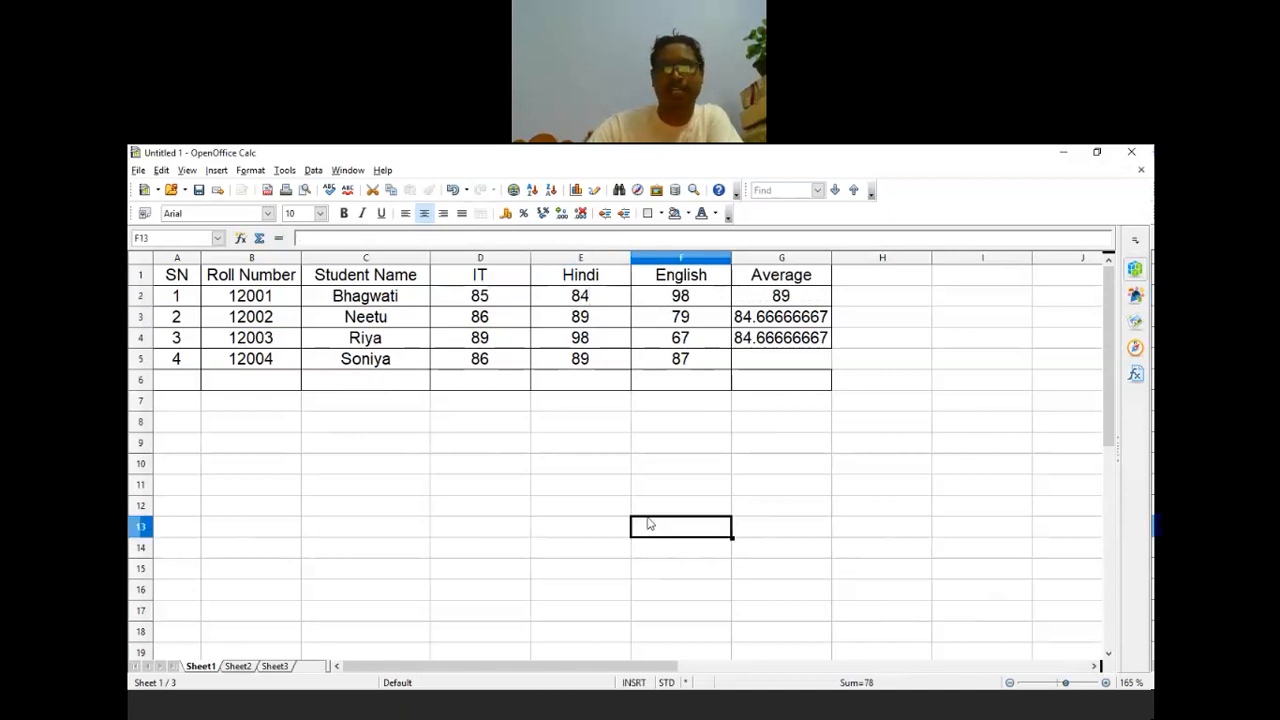
left_click(787, 298)
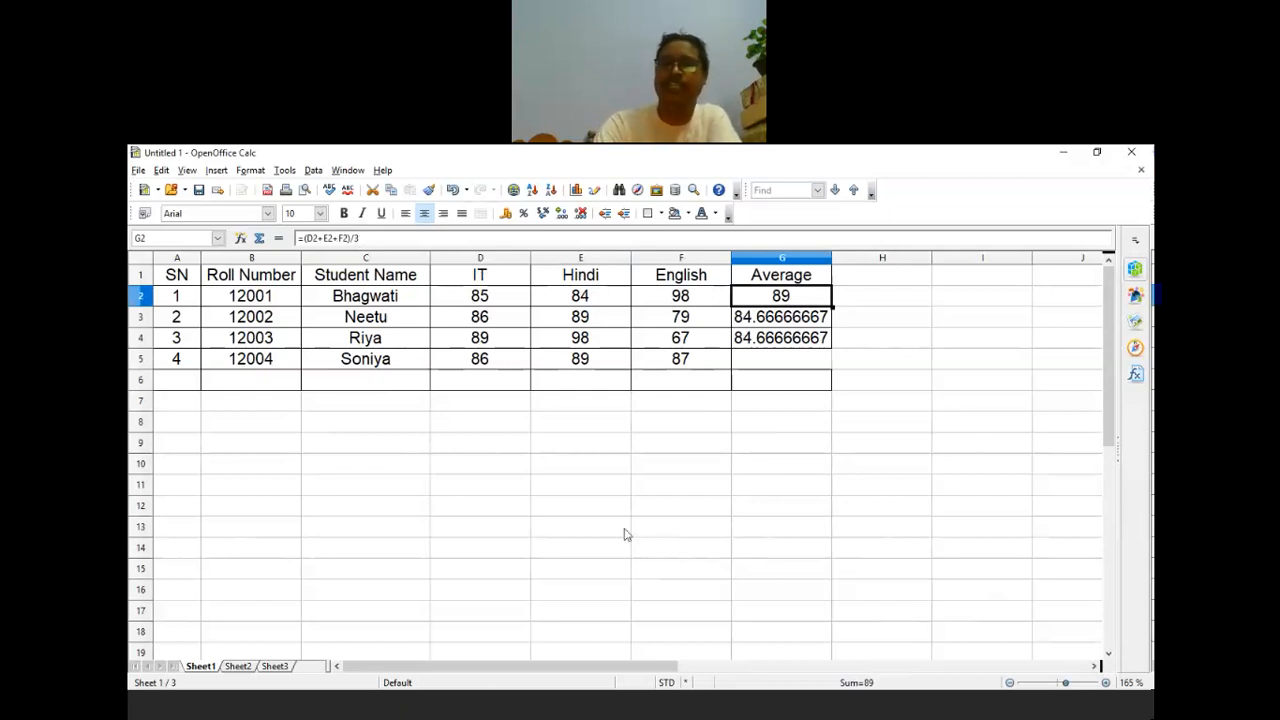
Step: Clear the existing averages in G2 and G4 through Delete Contents
key("BackSpace")
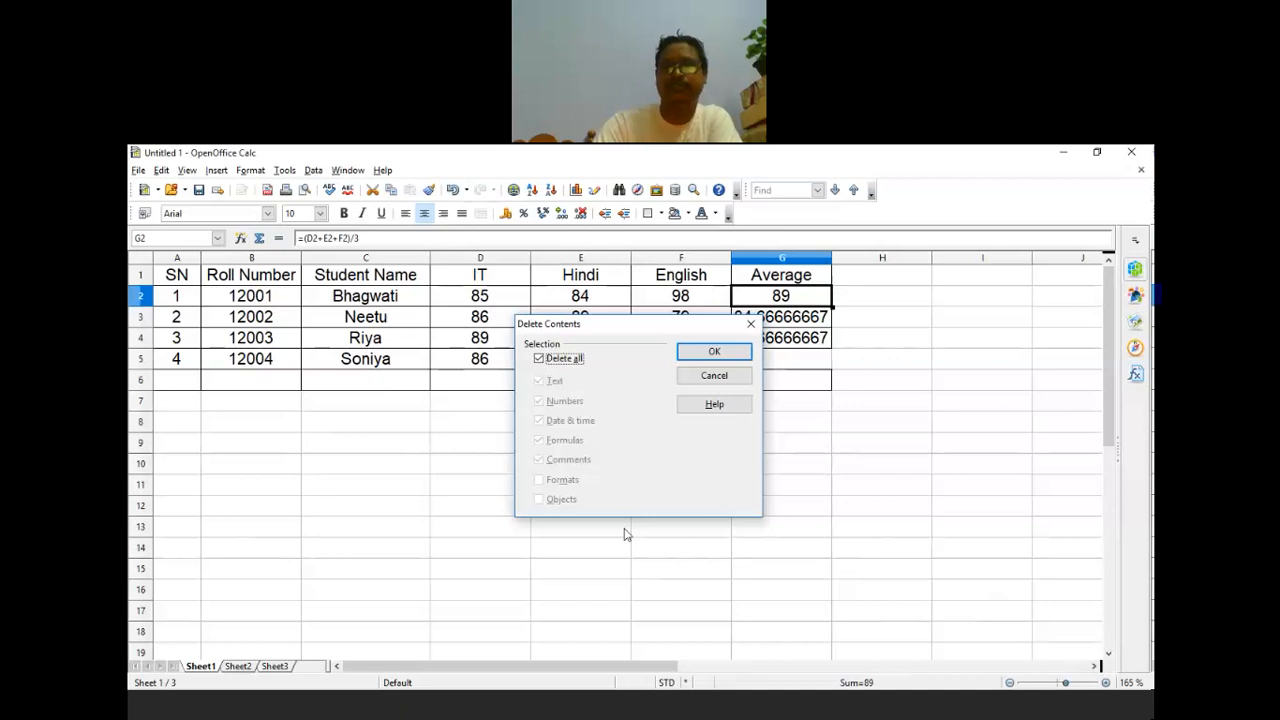
key("Return")
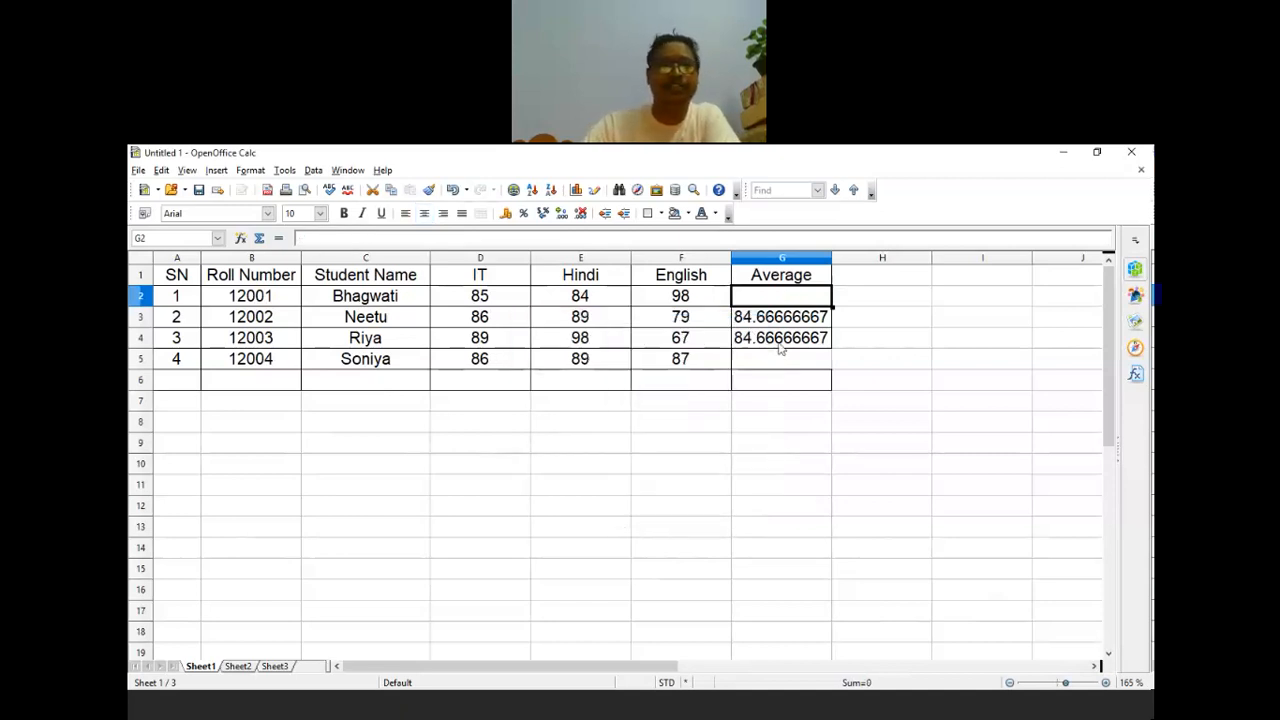
left_click(780, 342)
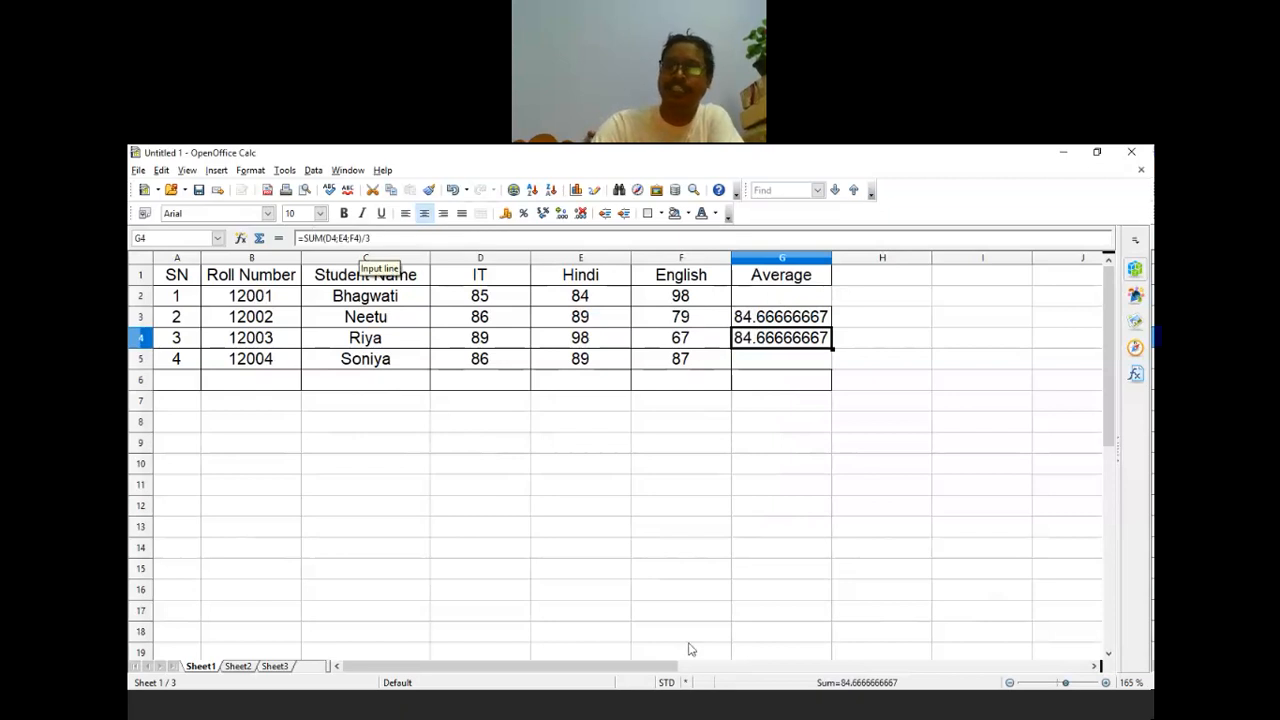
key("Down")
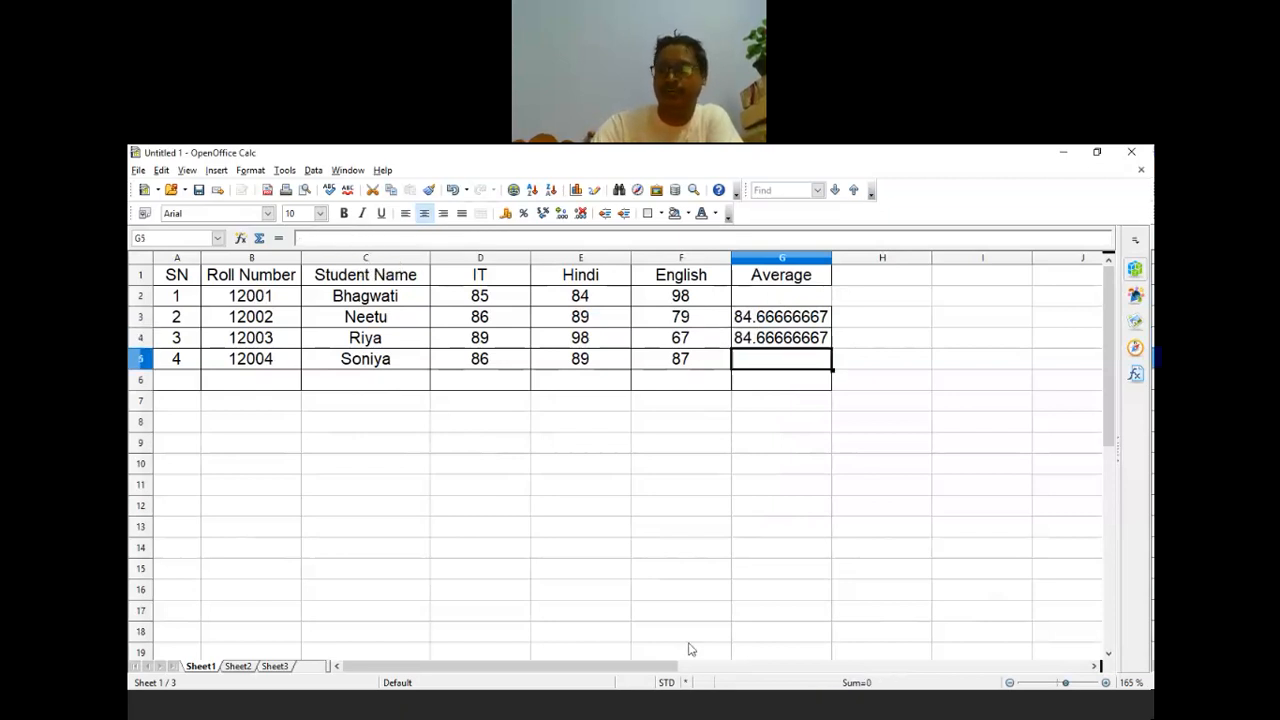
key("Up")
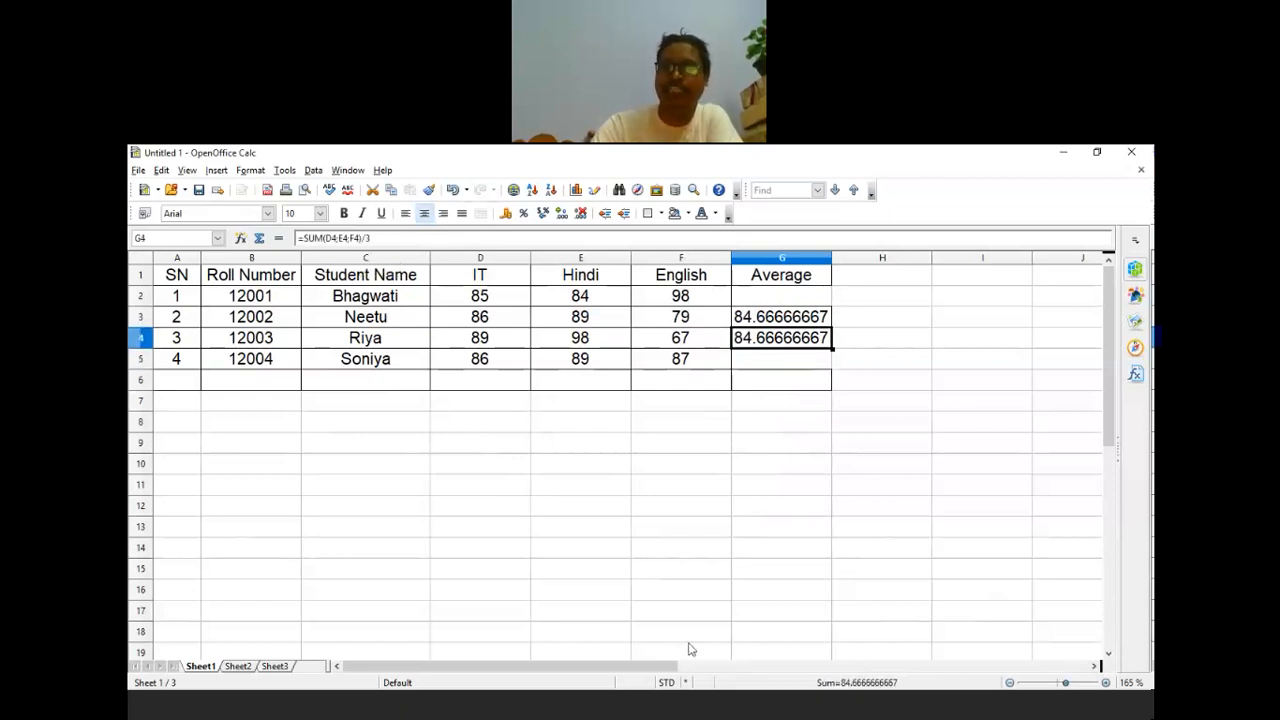
key("BackSpace")
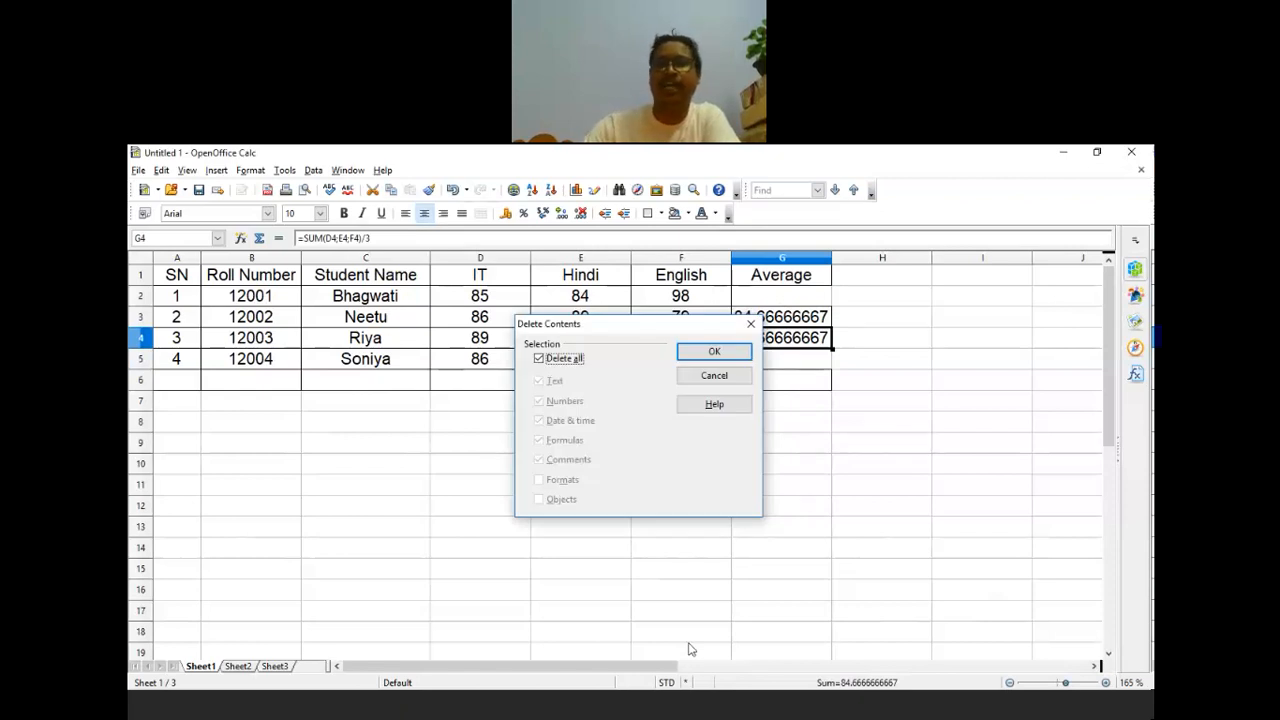
key("Return")
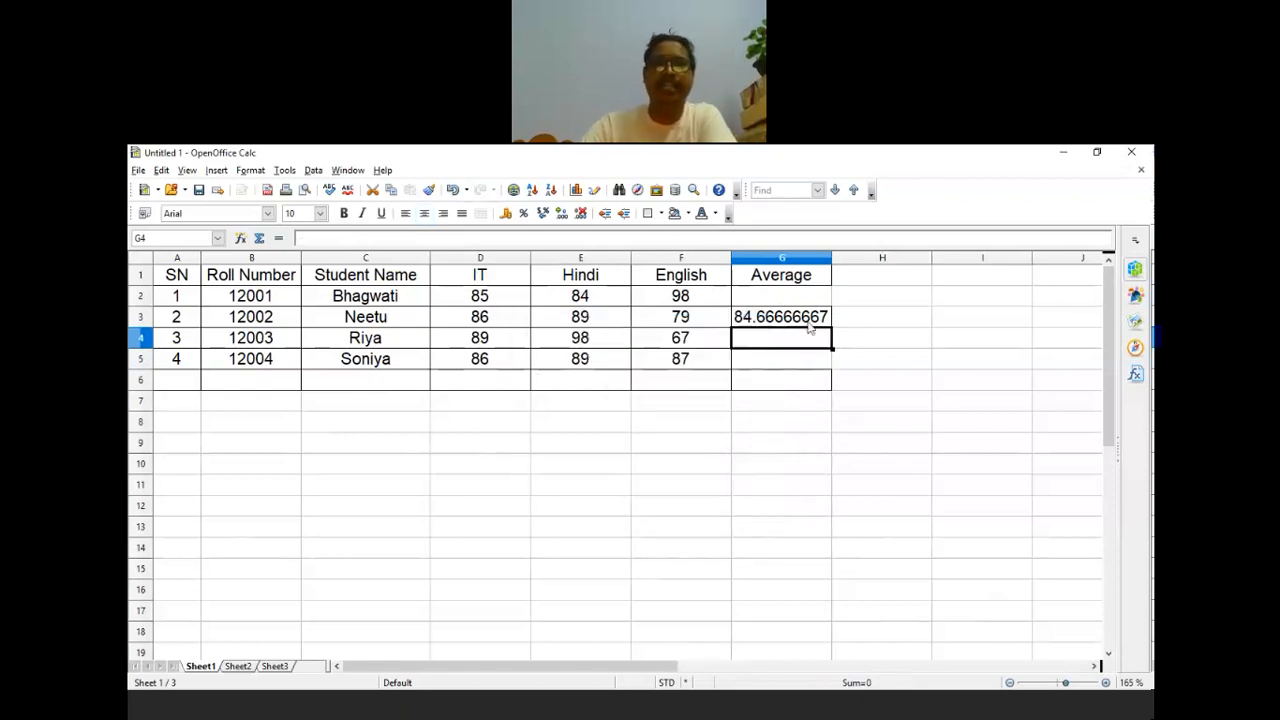
Step: Paste G3's average formula into G4, giving SUM(D4;E4;F4)/3 = 84.66666667, and compare both formulas
left_click(809, 325)
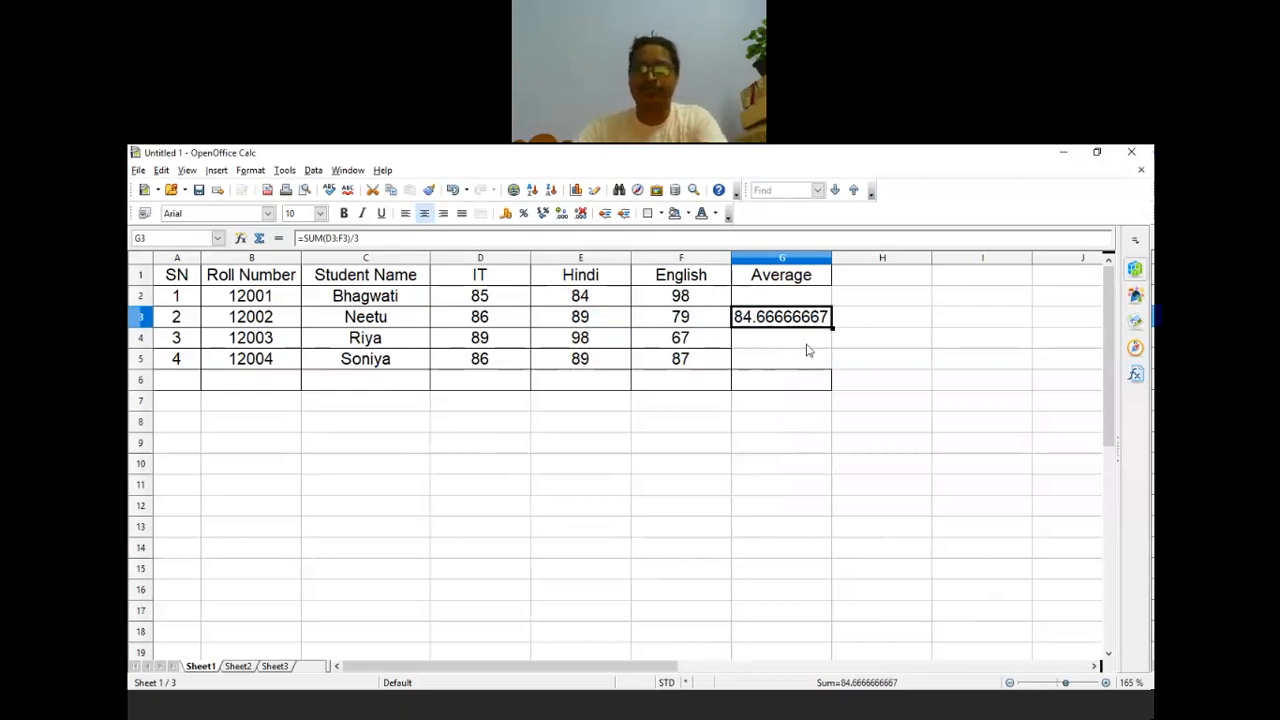
left_click(808, 348)
type("84.66666667")
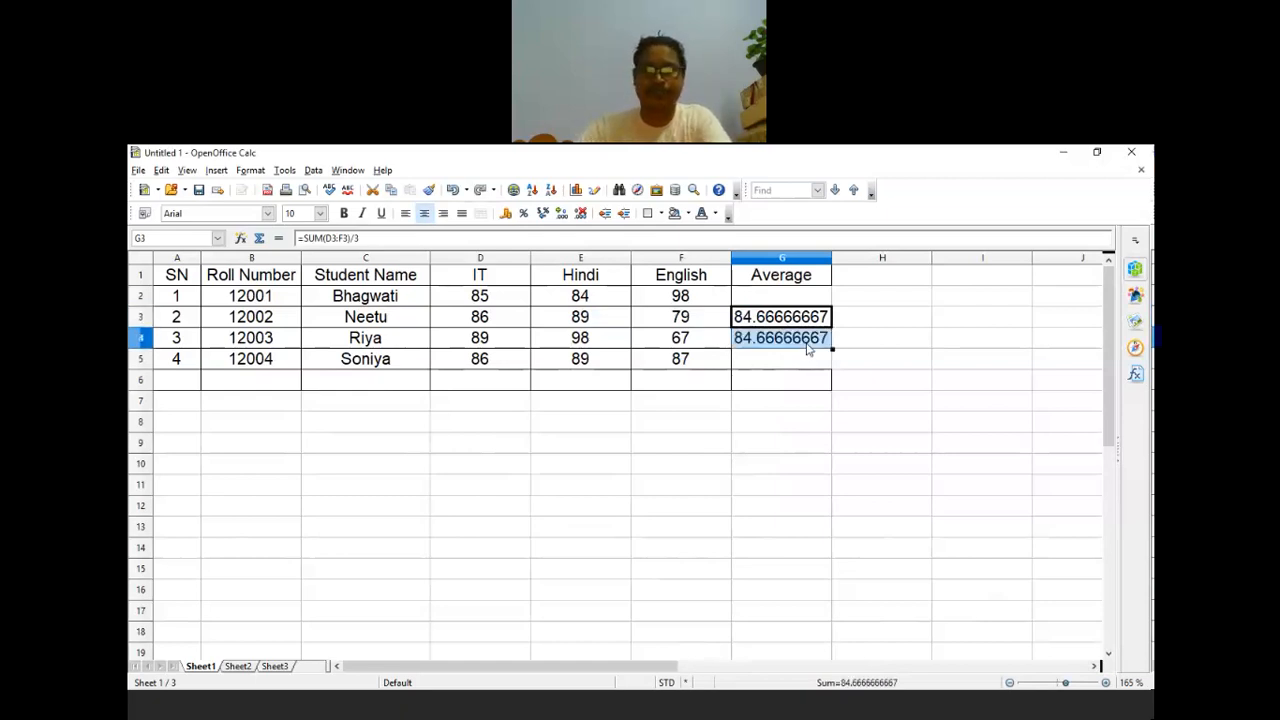
left_click(813, 341)
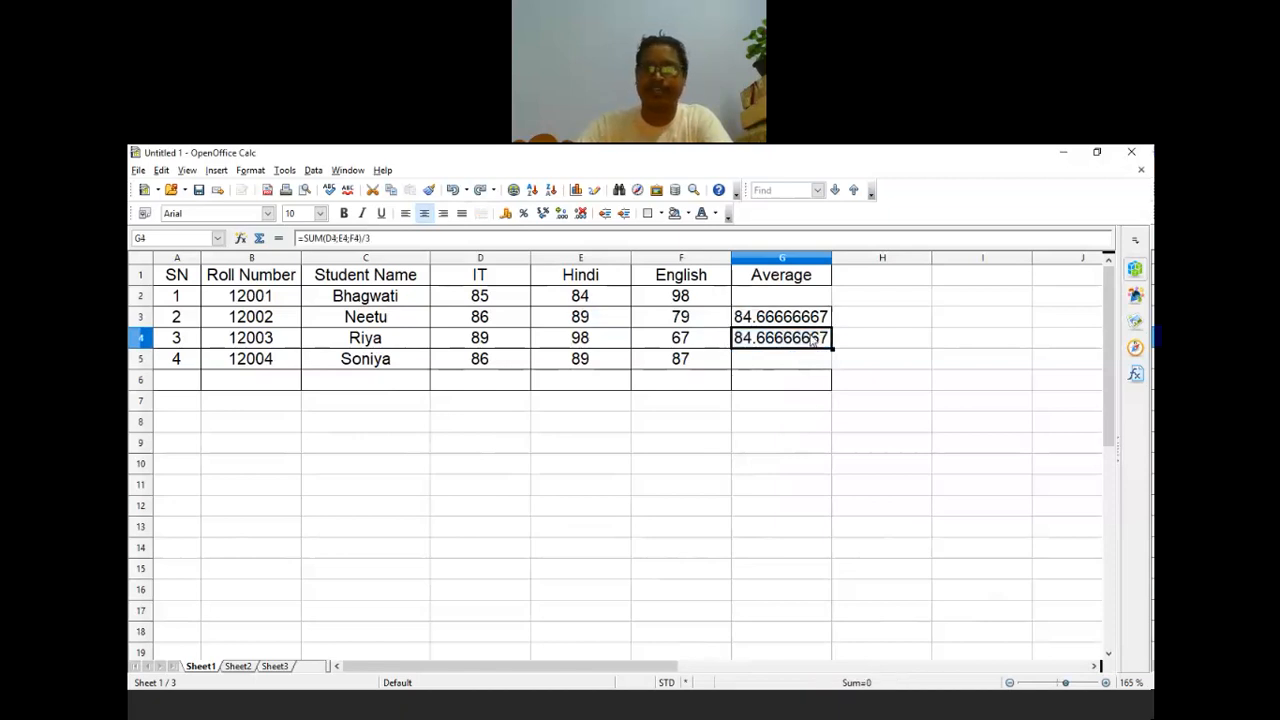
left_click(812, 342)
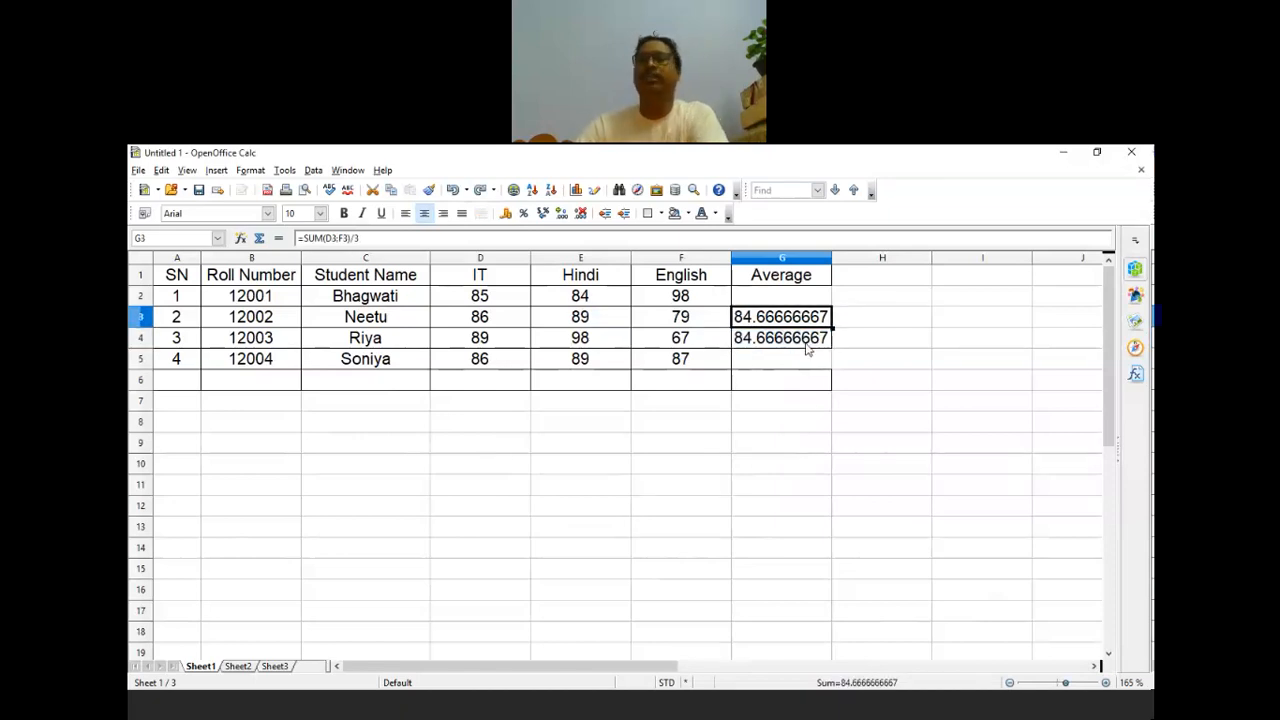
left_click(812, 318)
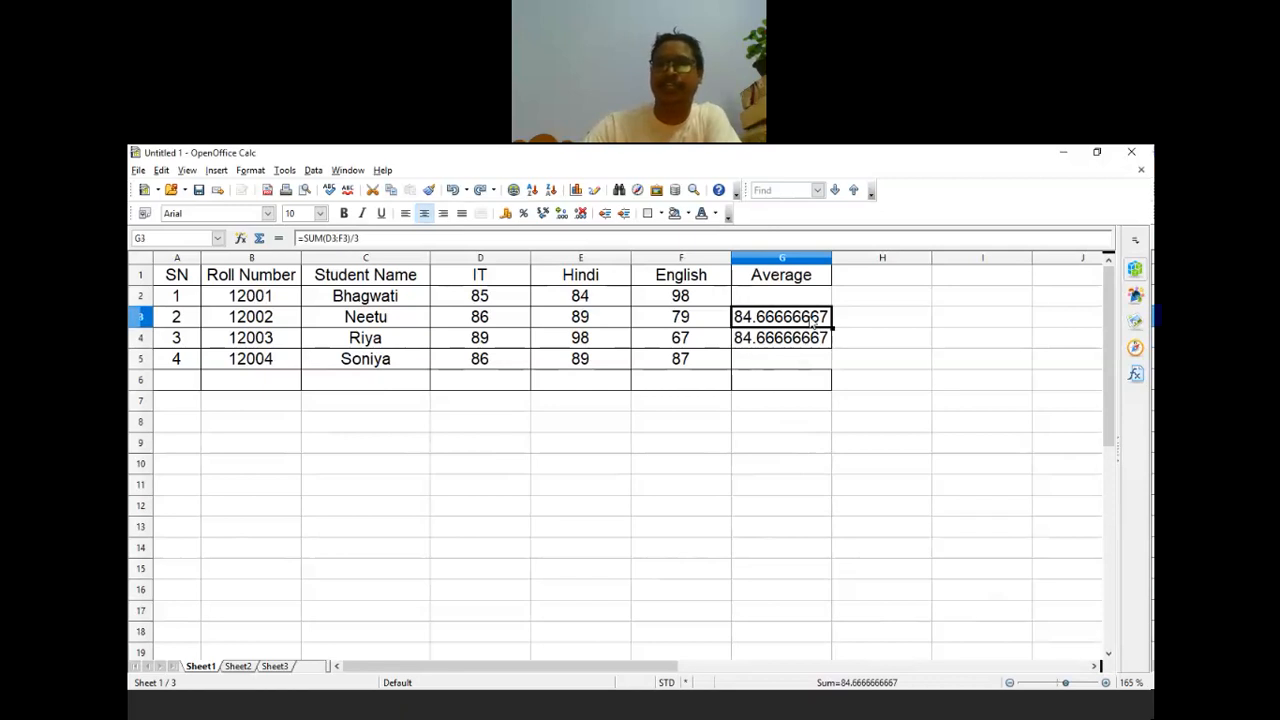
left_click(802, 329)
left_click(802, 325)
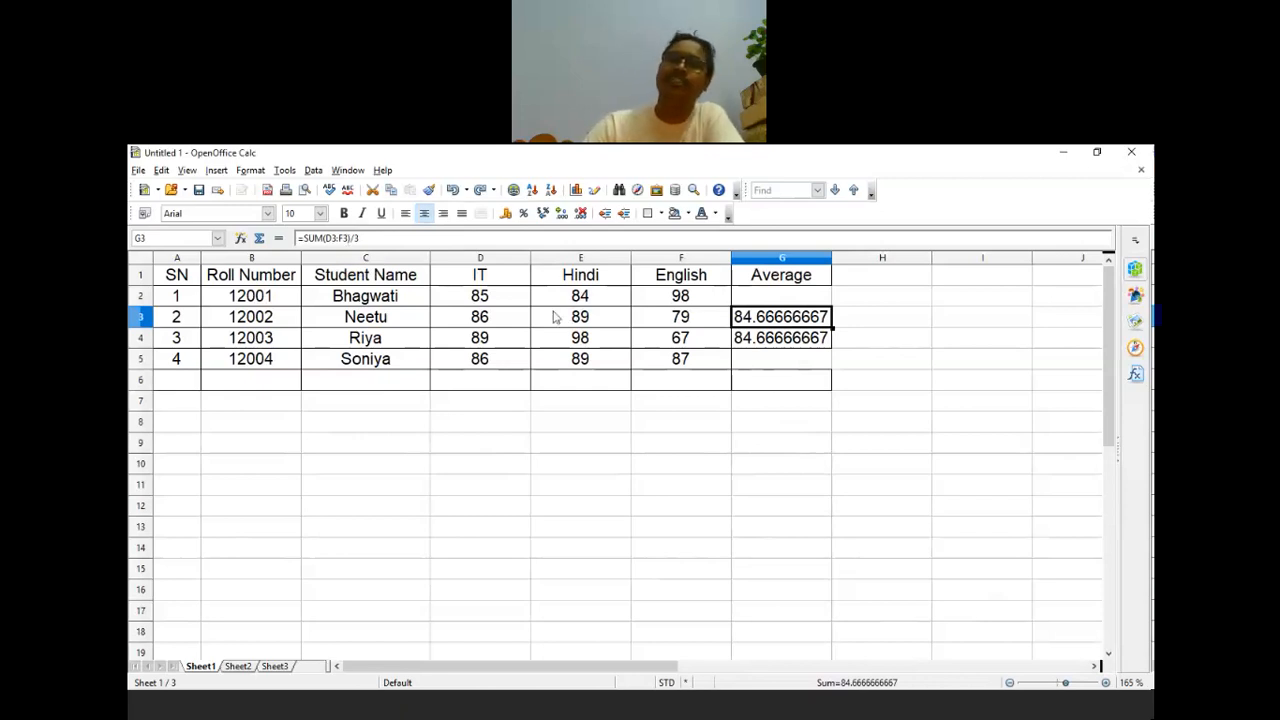
left_click(800, 344)
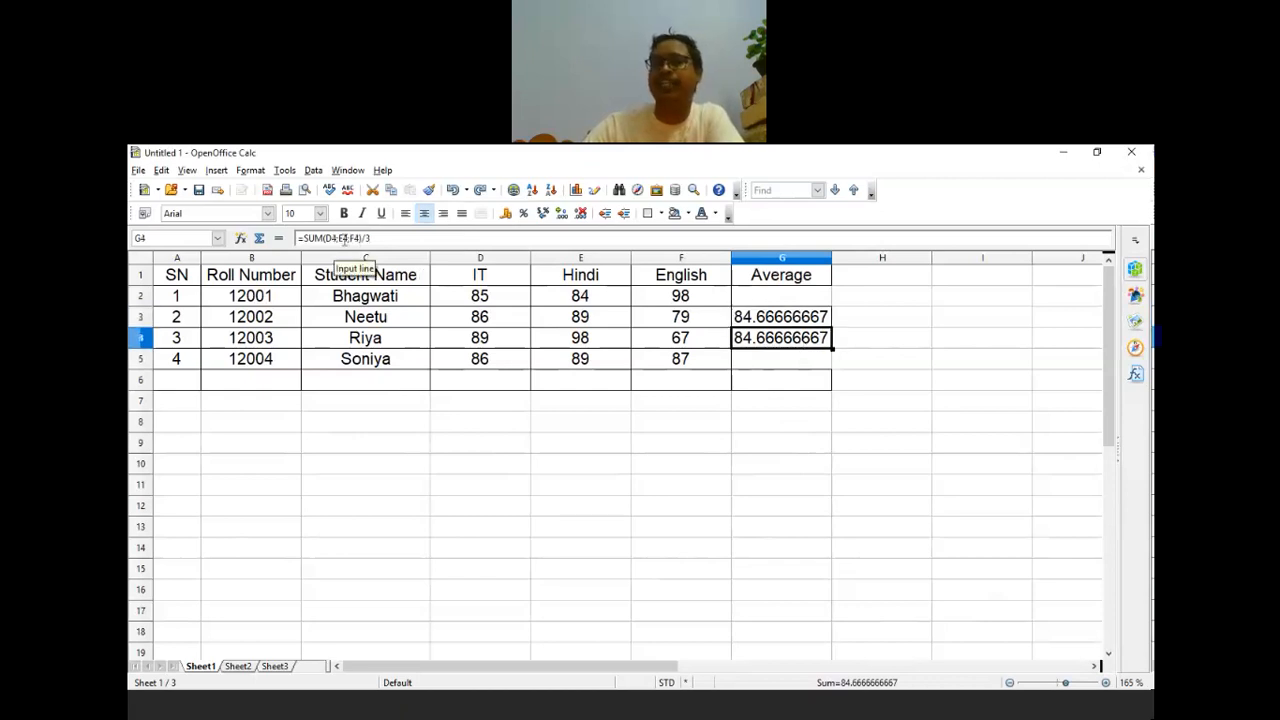
left_click(784, 362)
Step: Enter =sum(D2;D5;E4;F2;F5)/3 in G5, which shows 151.3333333
type("=su")
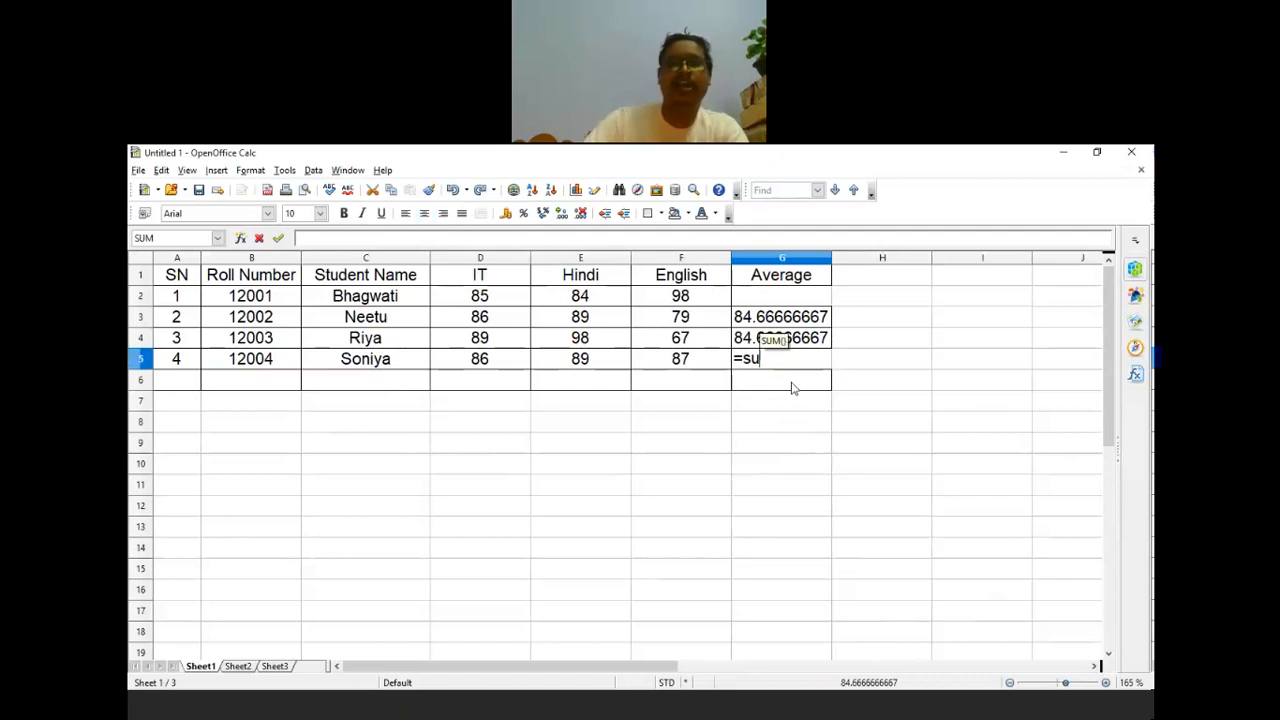
type("m(")
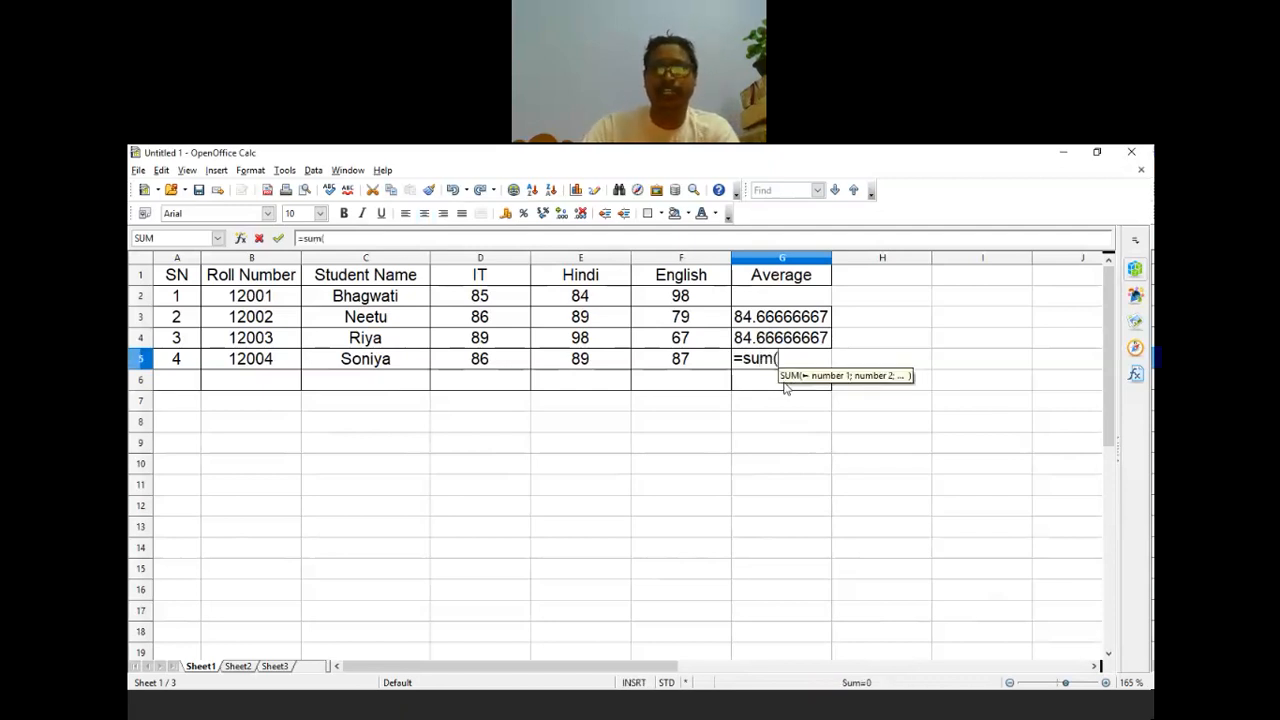
left_click(479, 302)
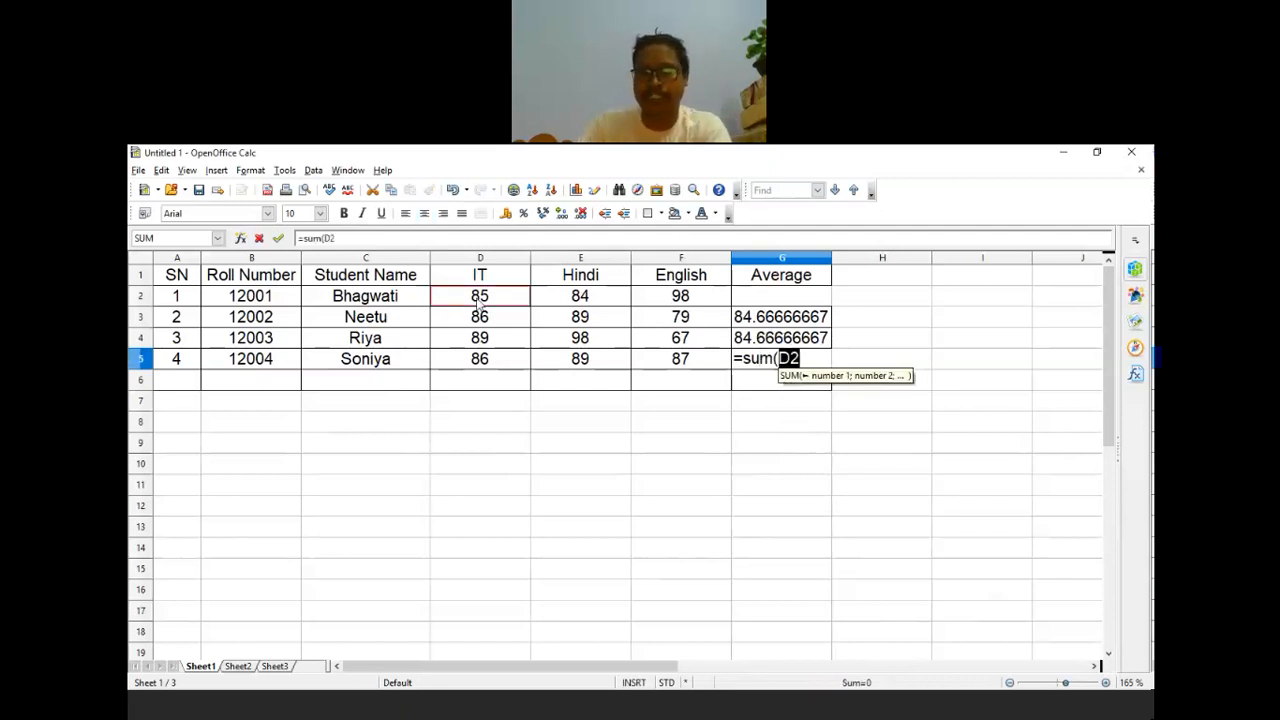
type(";")
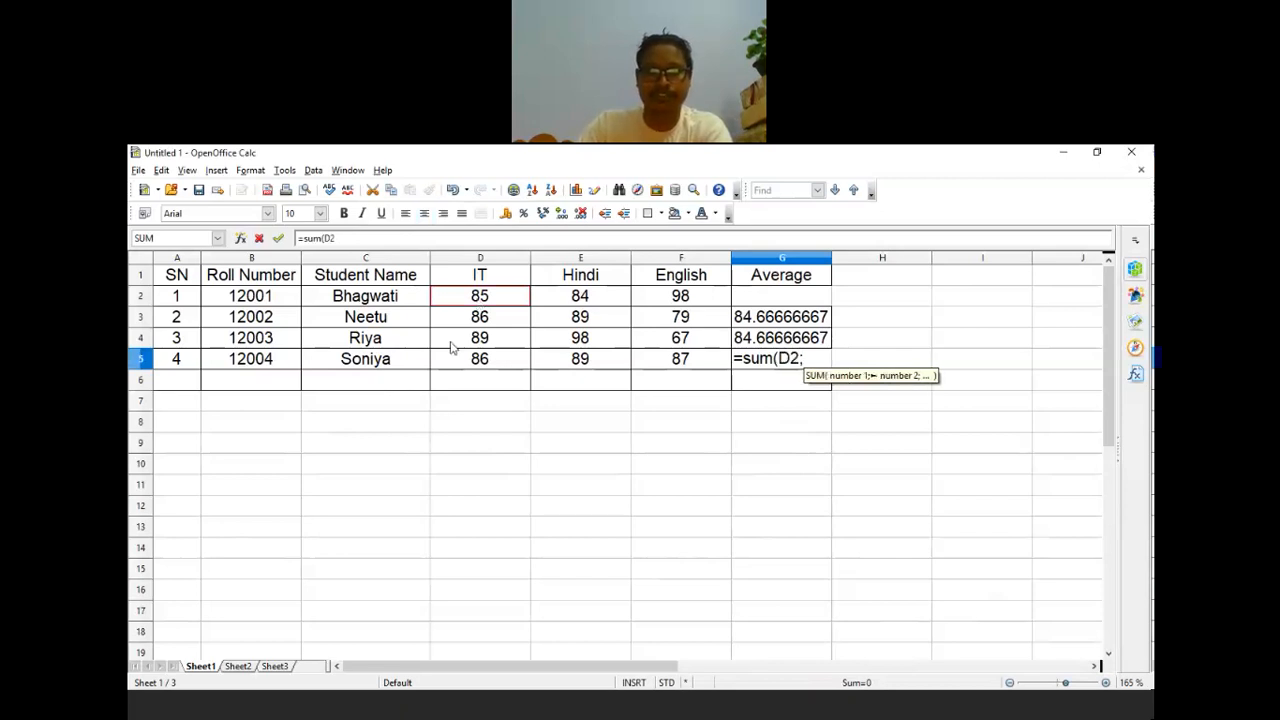
left_click(468, 356)
type(";")
left_click(570, 340)
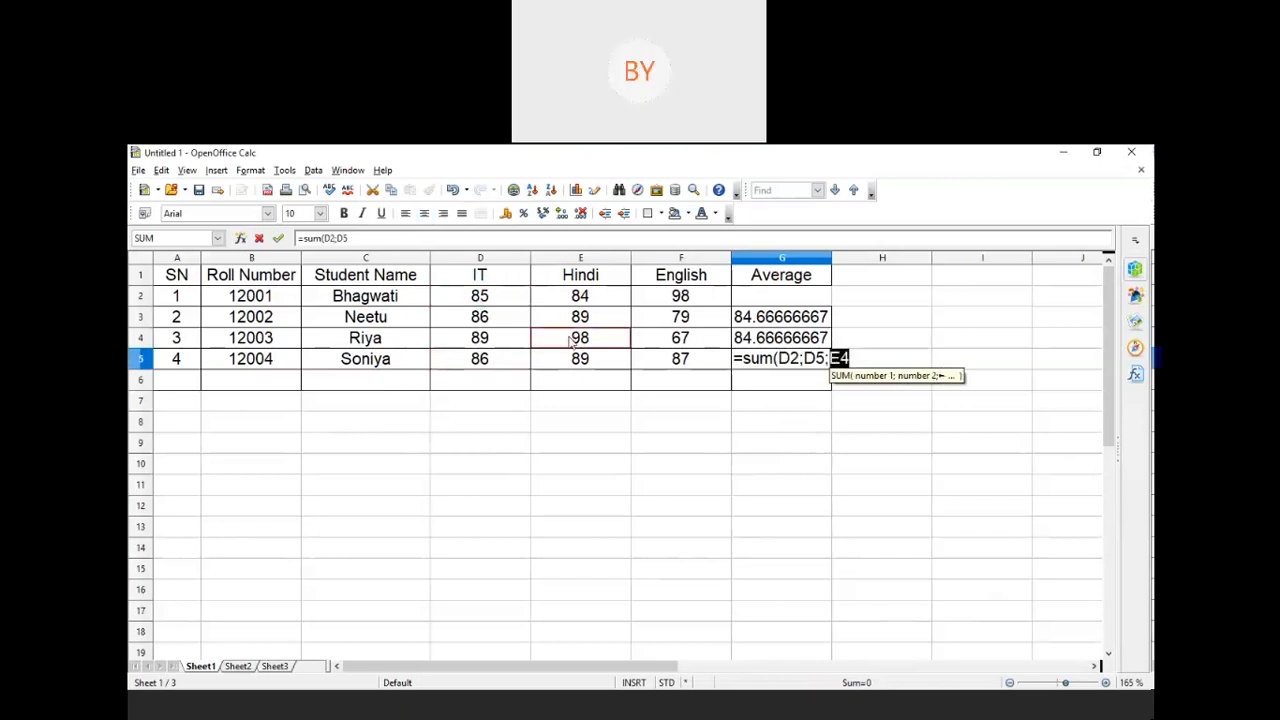
type(";")
left_click(670, 302)
type(";")
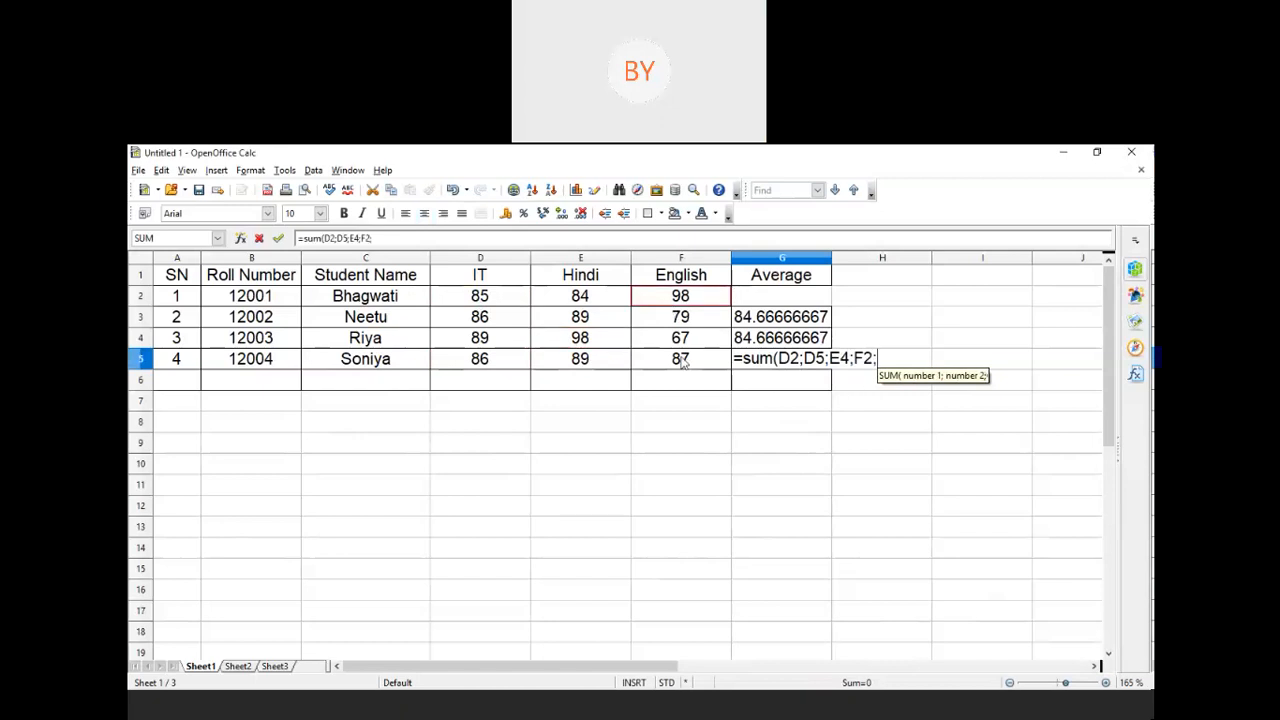
left_click(681, 362)
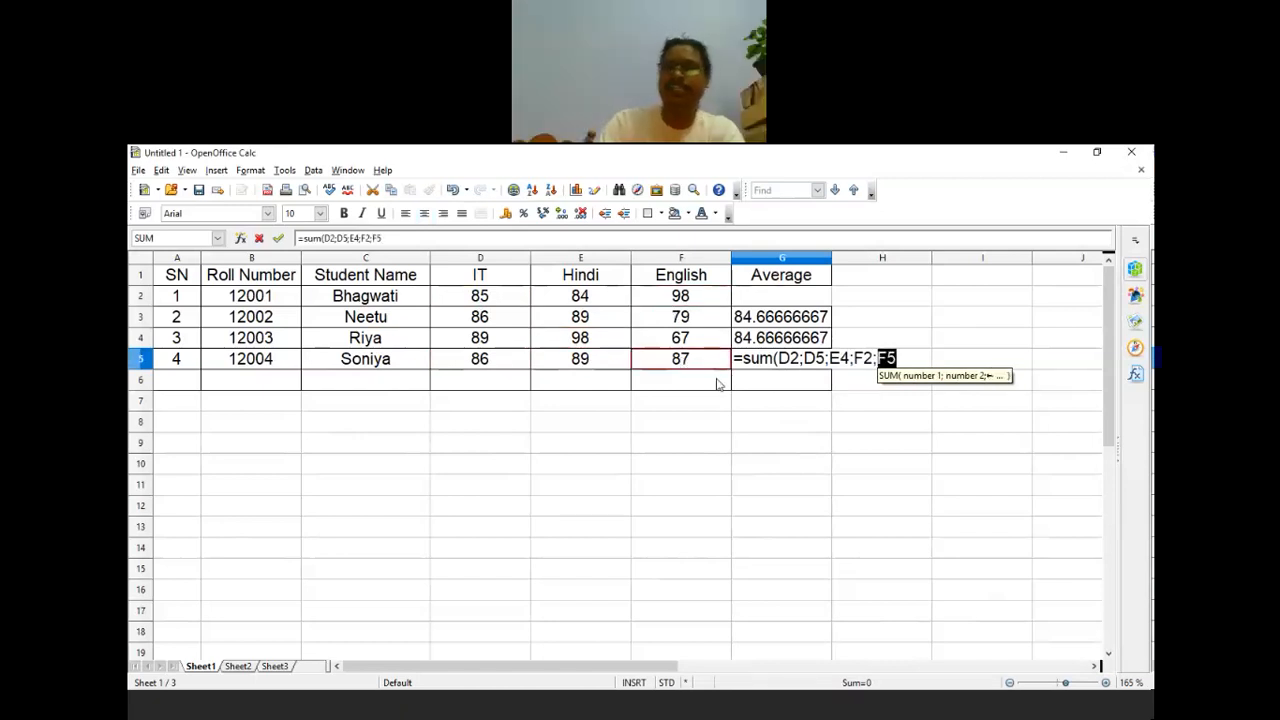
type(")")
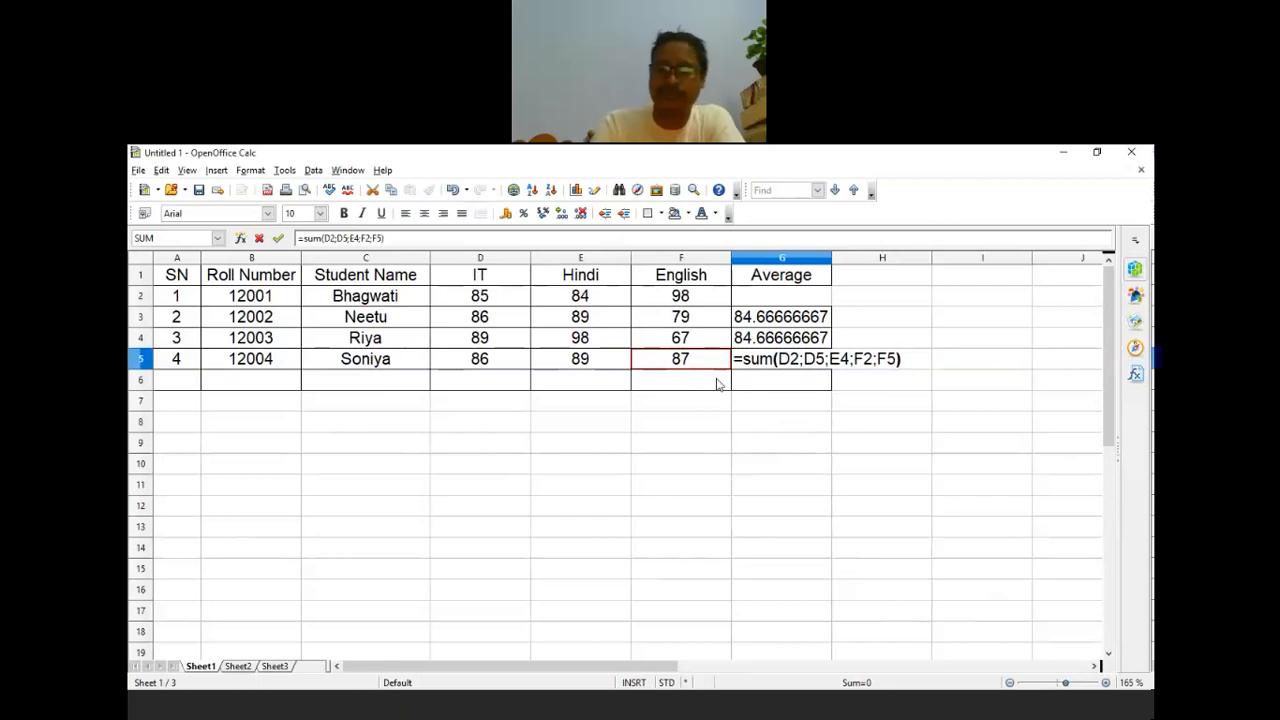
type("/")
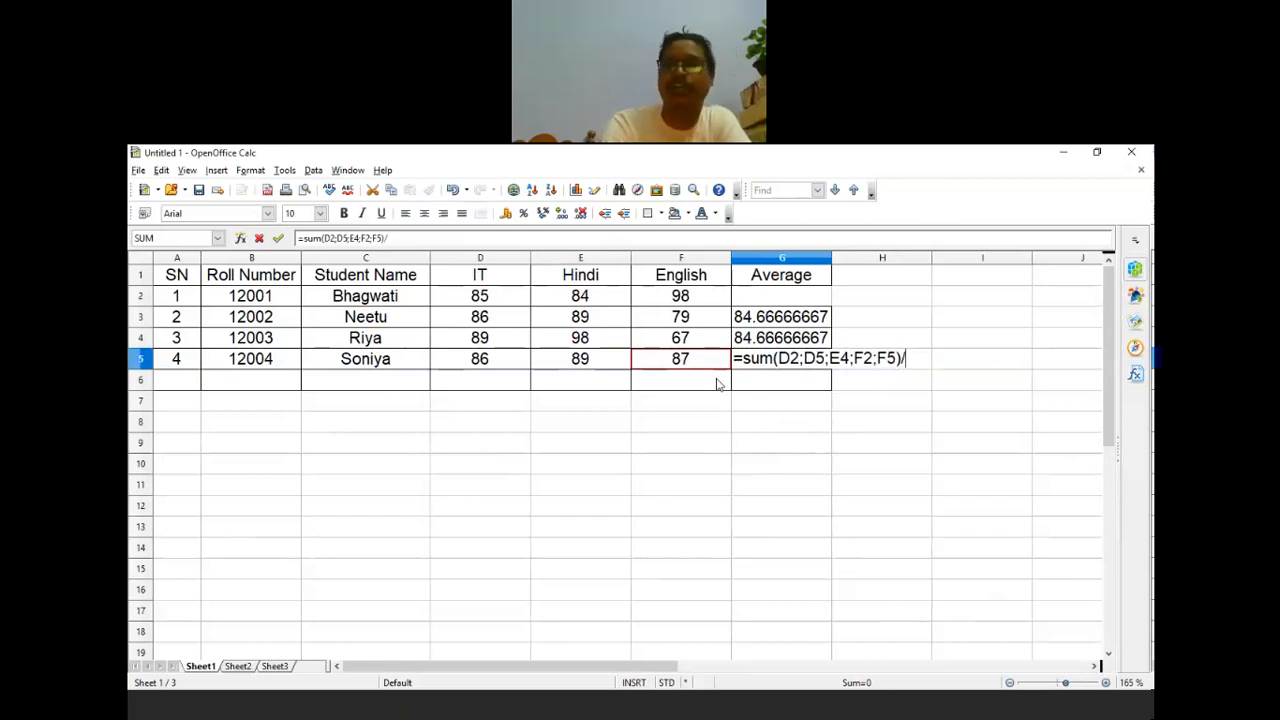
type("3")
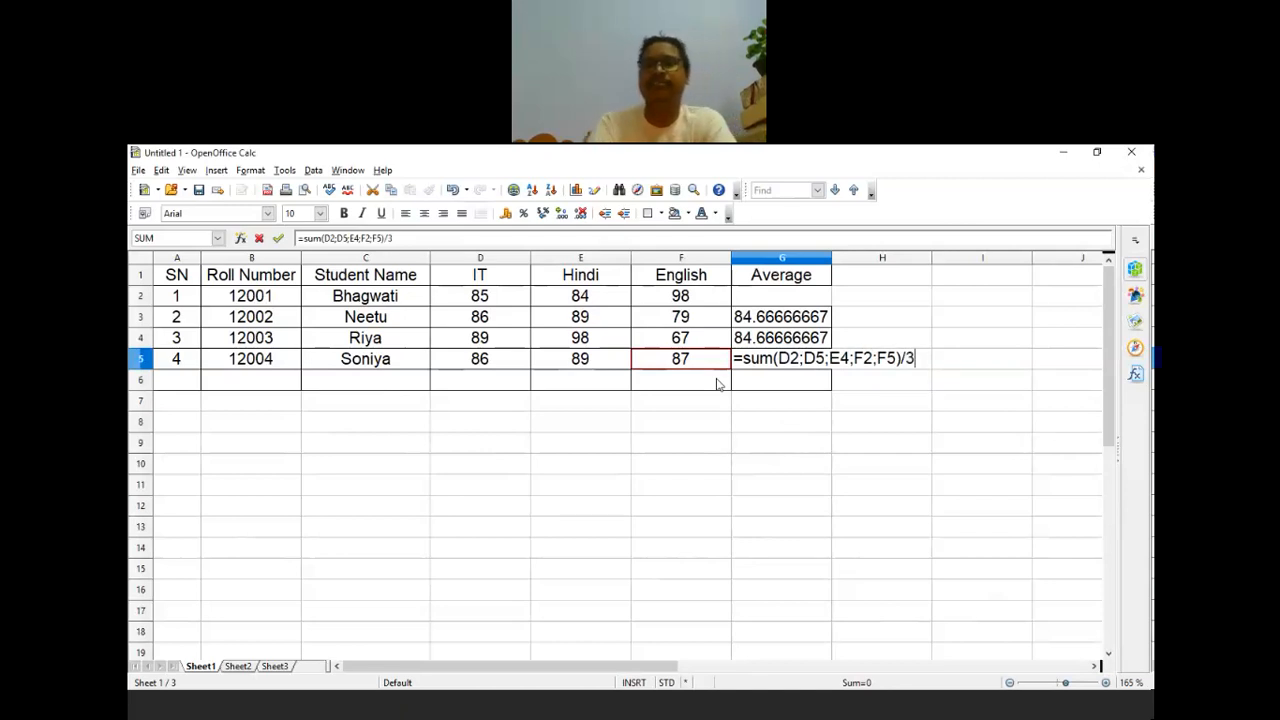
key("Return")
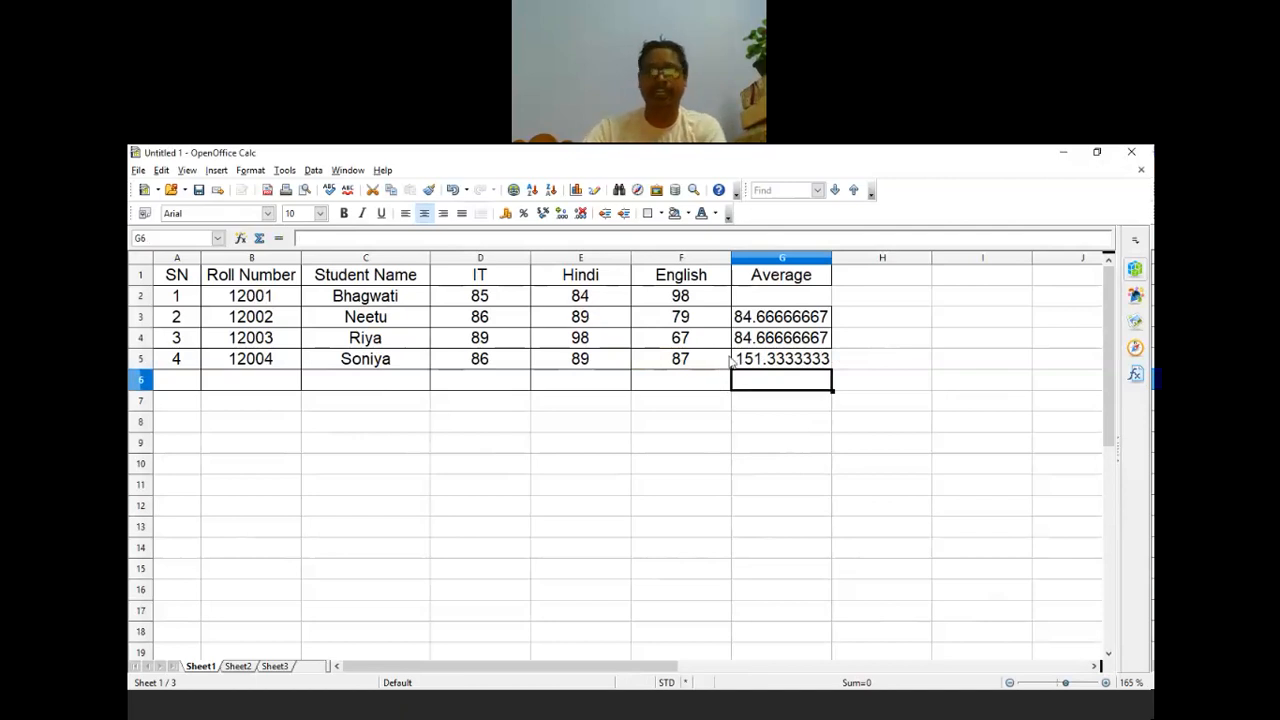
Step: Change G5's divisor from 3 to 5 so it reads 90.8, then recheck G4 and G3
left_click(800, 366)
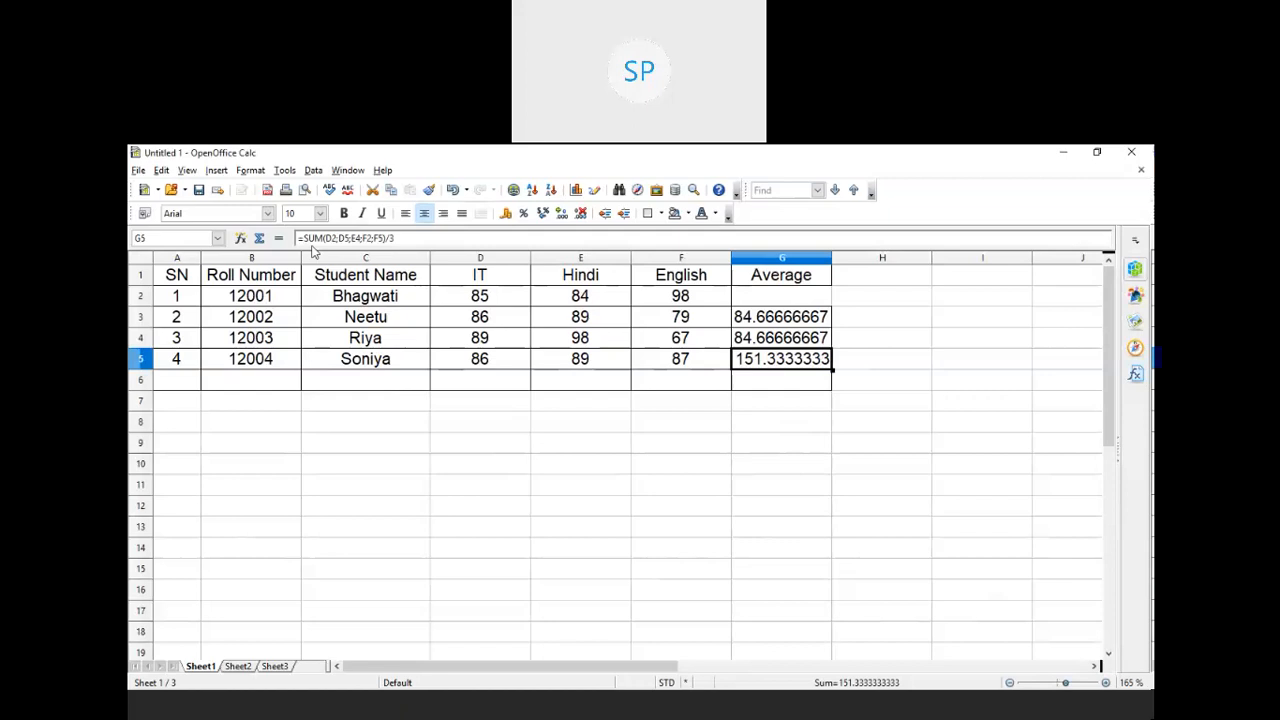
left_click(396, 238)
key("BackSpace")
type("5")
key("Return")
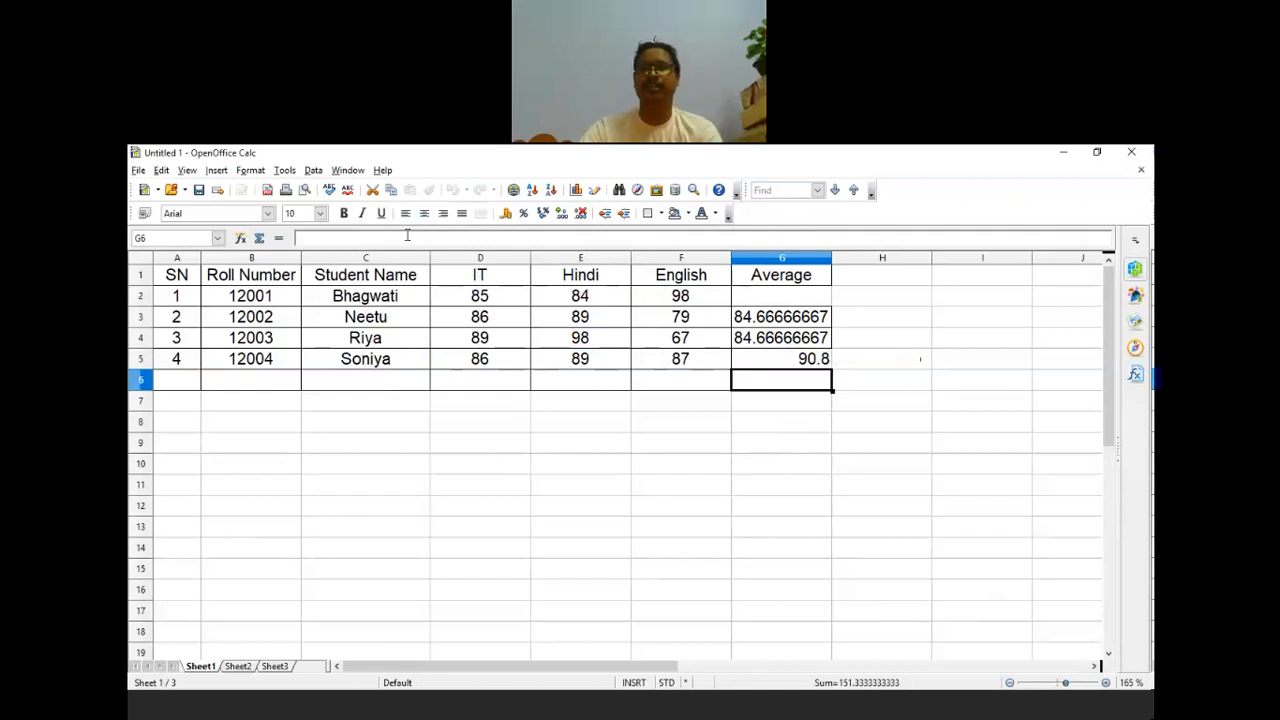
left_click(618, 533)
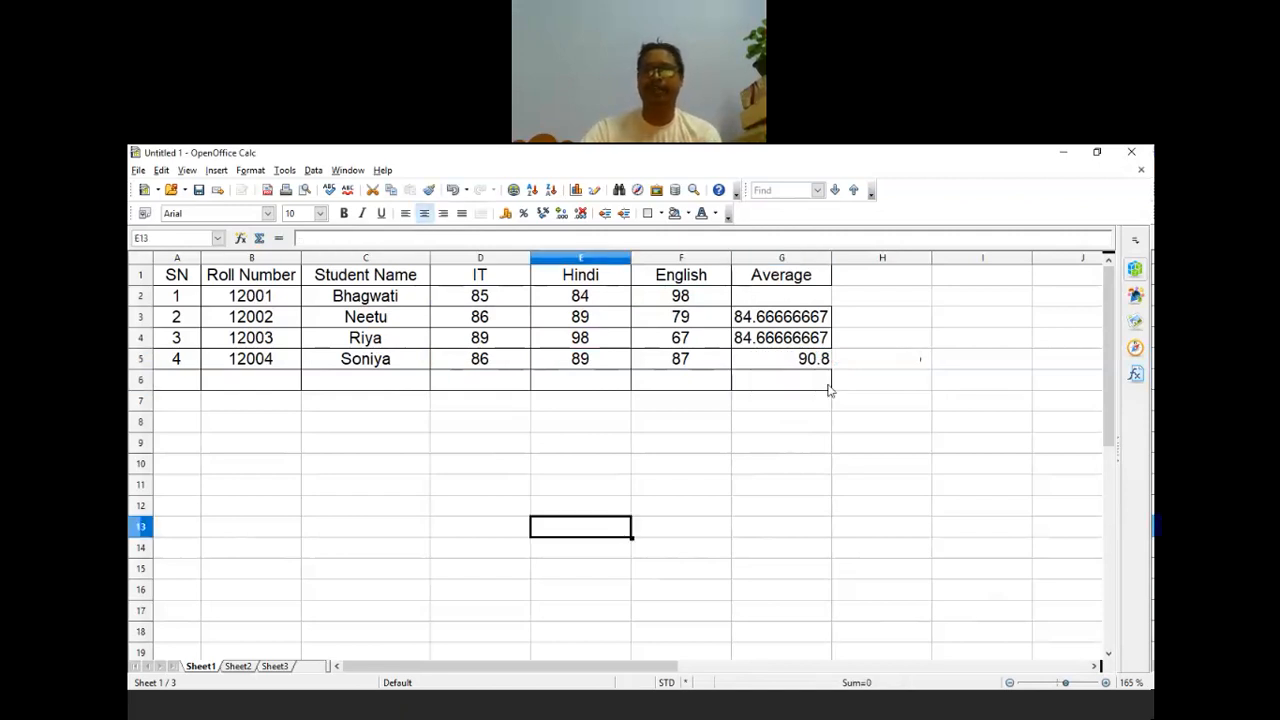
left_click(816, 338)
left_click(813, 323)
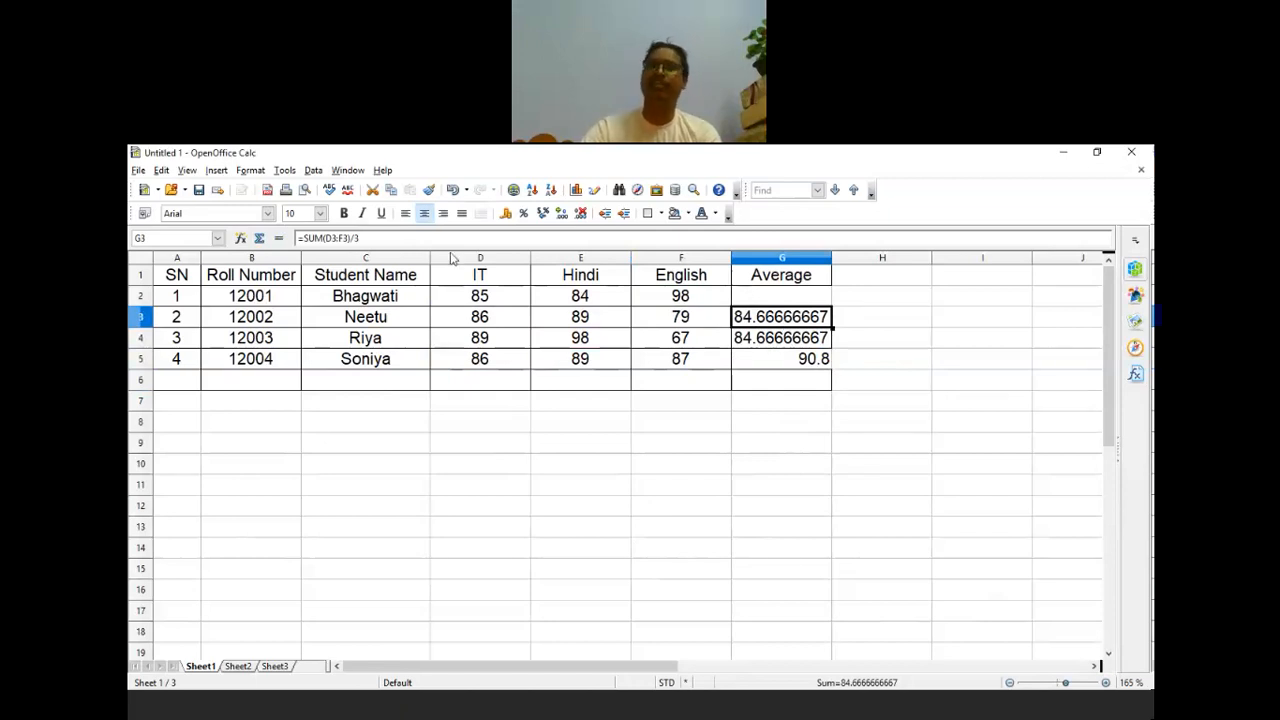
Step: Delete the average formulas in G4 and G5, keeping only G3's 84.66666667
left_click(804, 345)
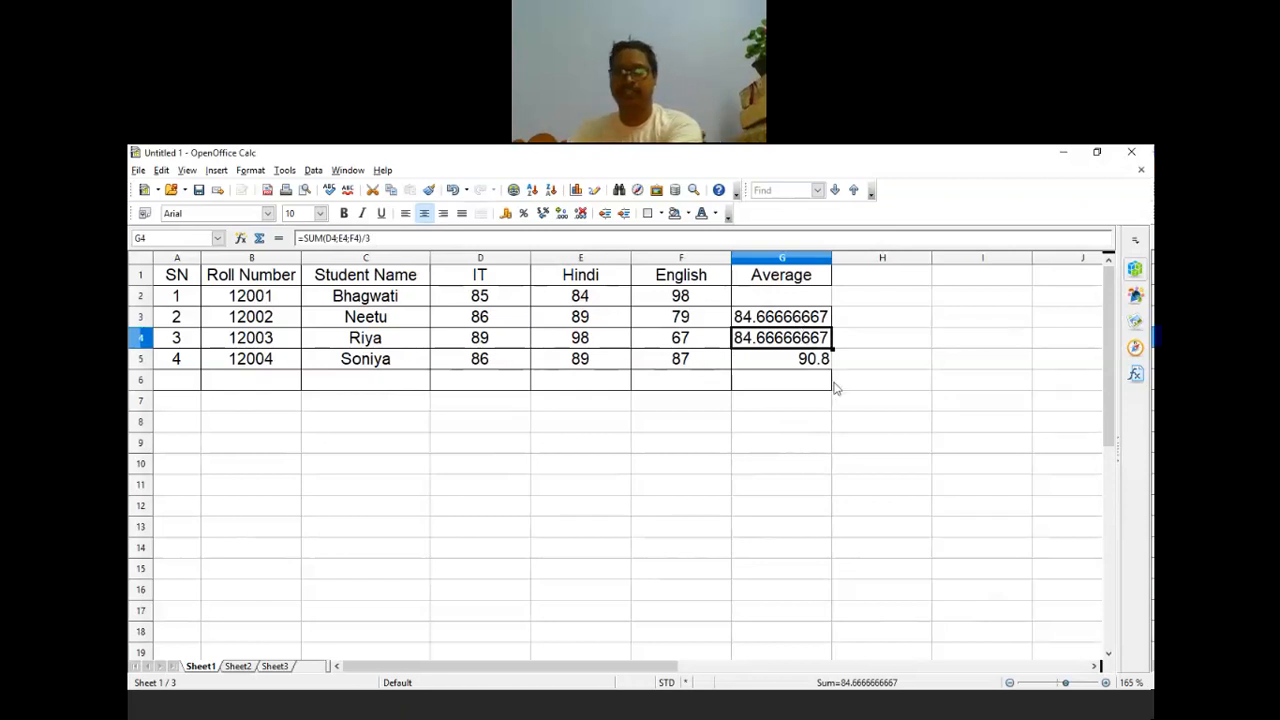
key("Delete")
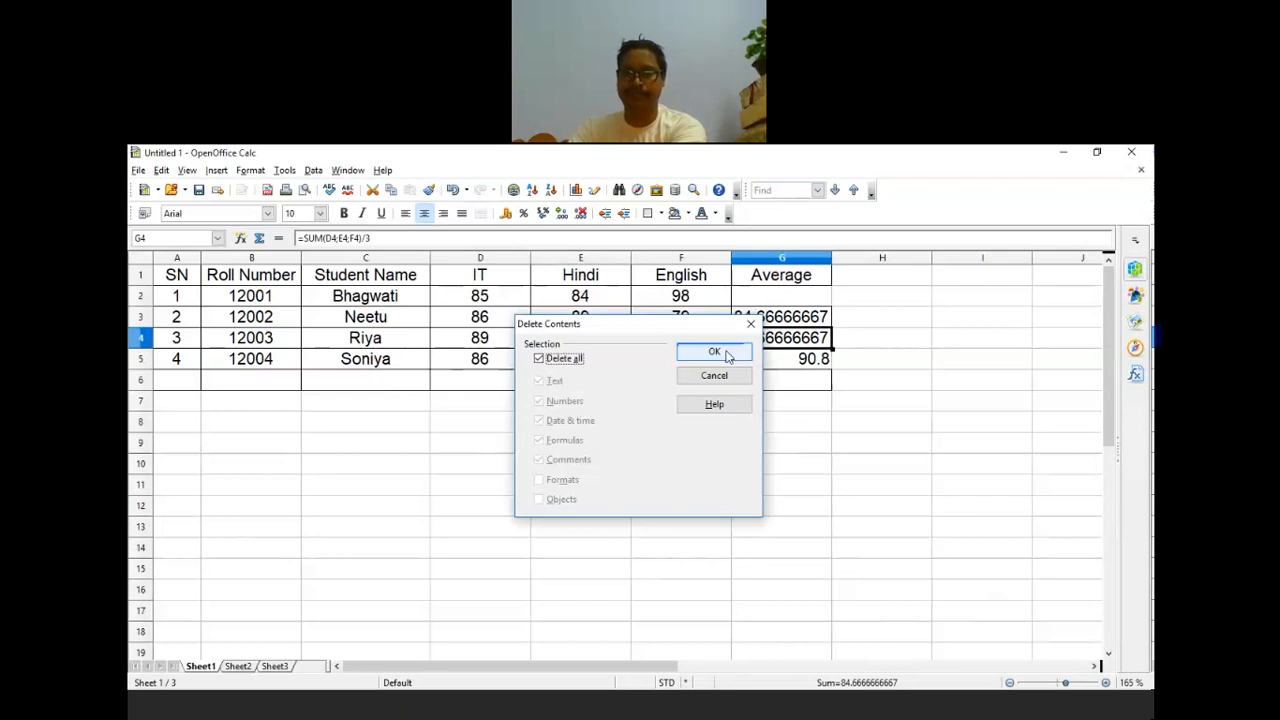
left_click(716, 355)
left_click(816, 367)
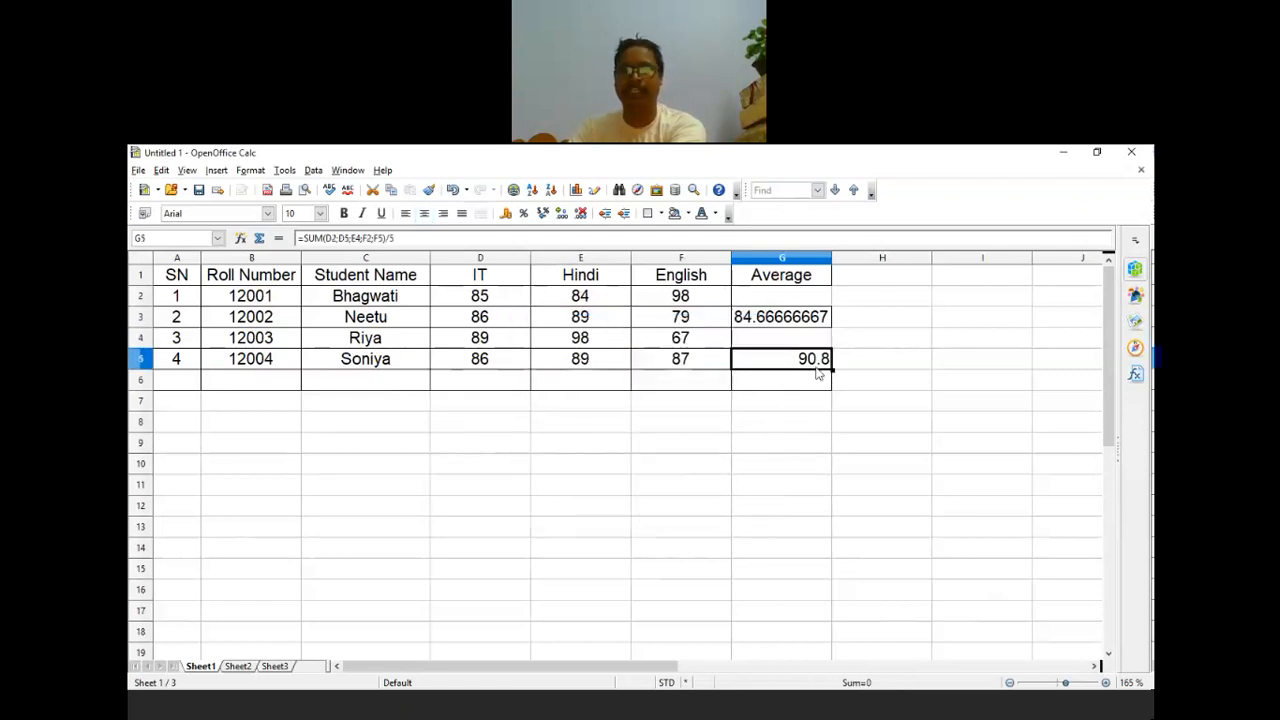
key("Delete")
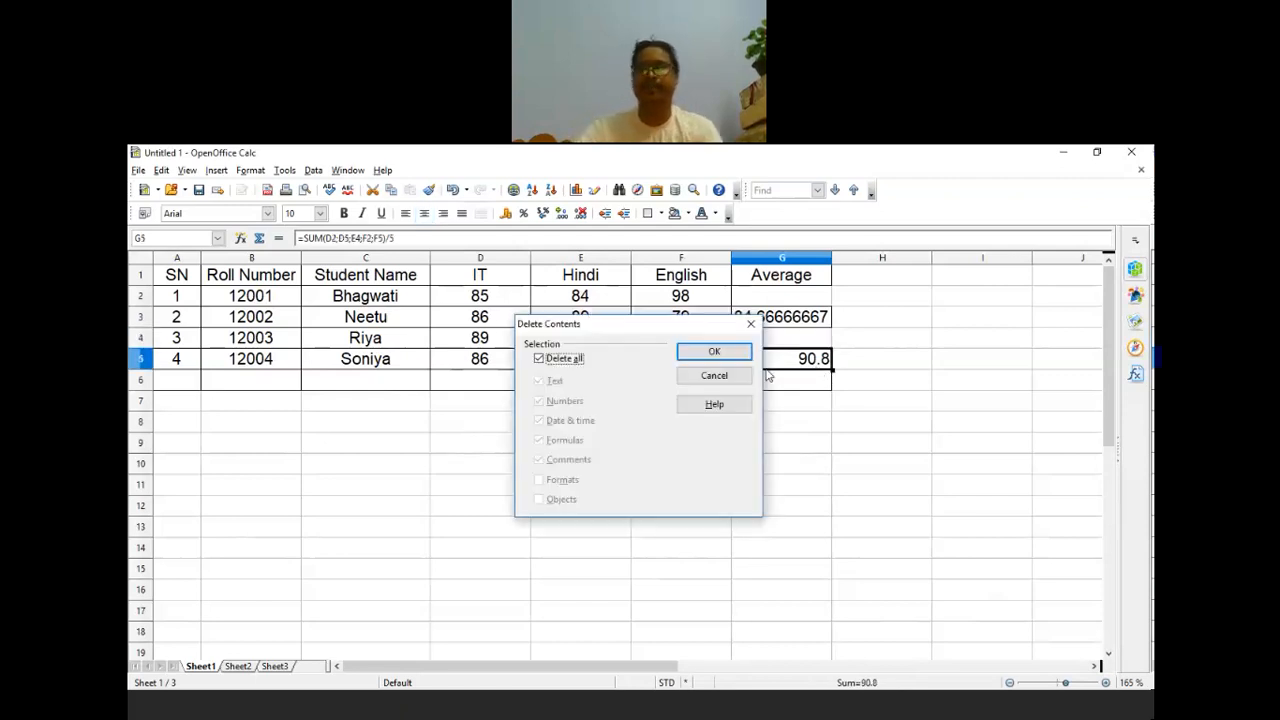
key("Return")
left_click(813, 466)
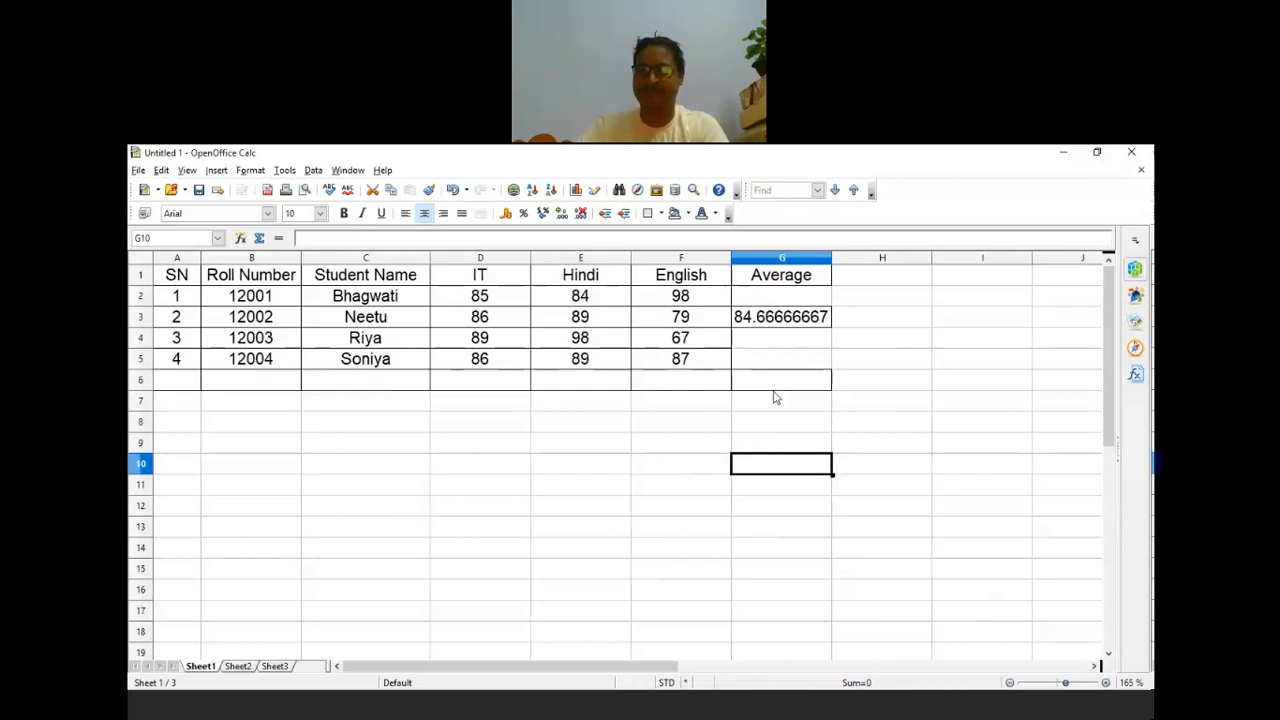
Step: Fill G3's average formula up to G2 and down to G6, giving 89, 84.66666667, 84.66666667, 87.33333333, 0
left_click(815, 320)
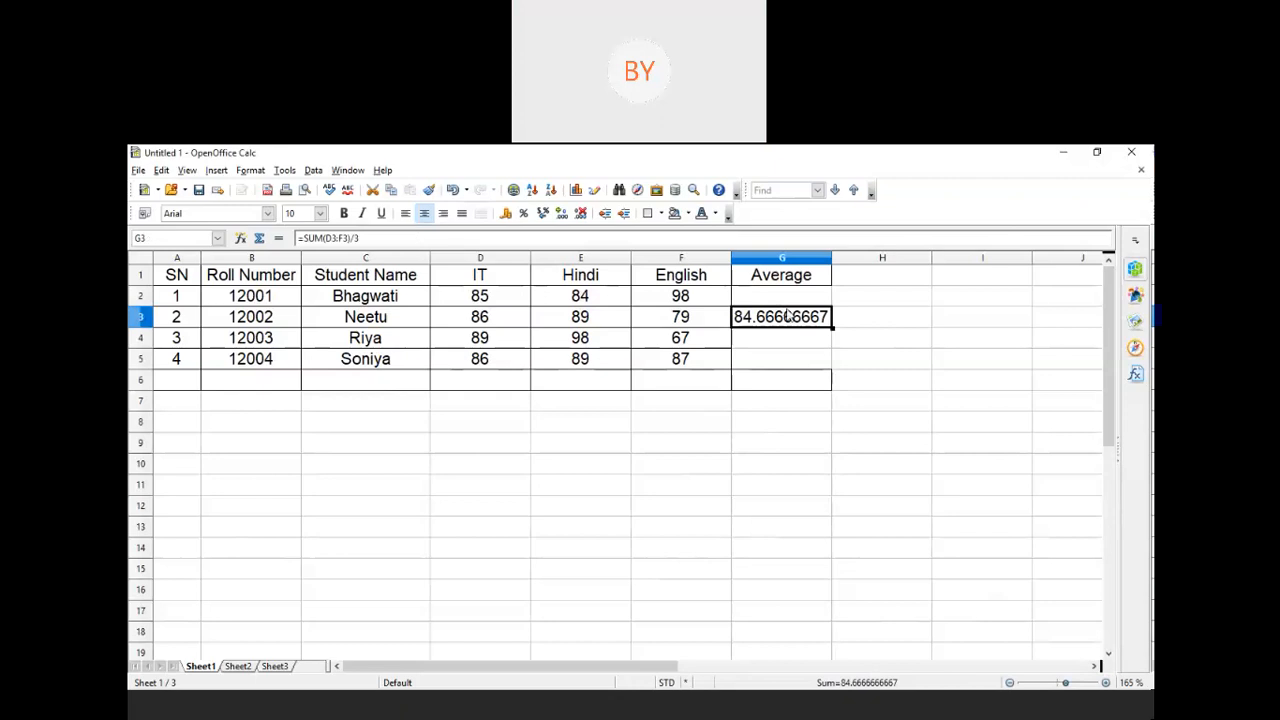
left_click_drag(831, 327, 834, 291)
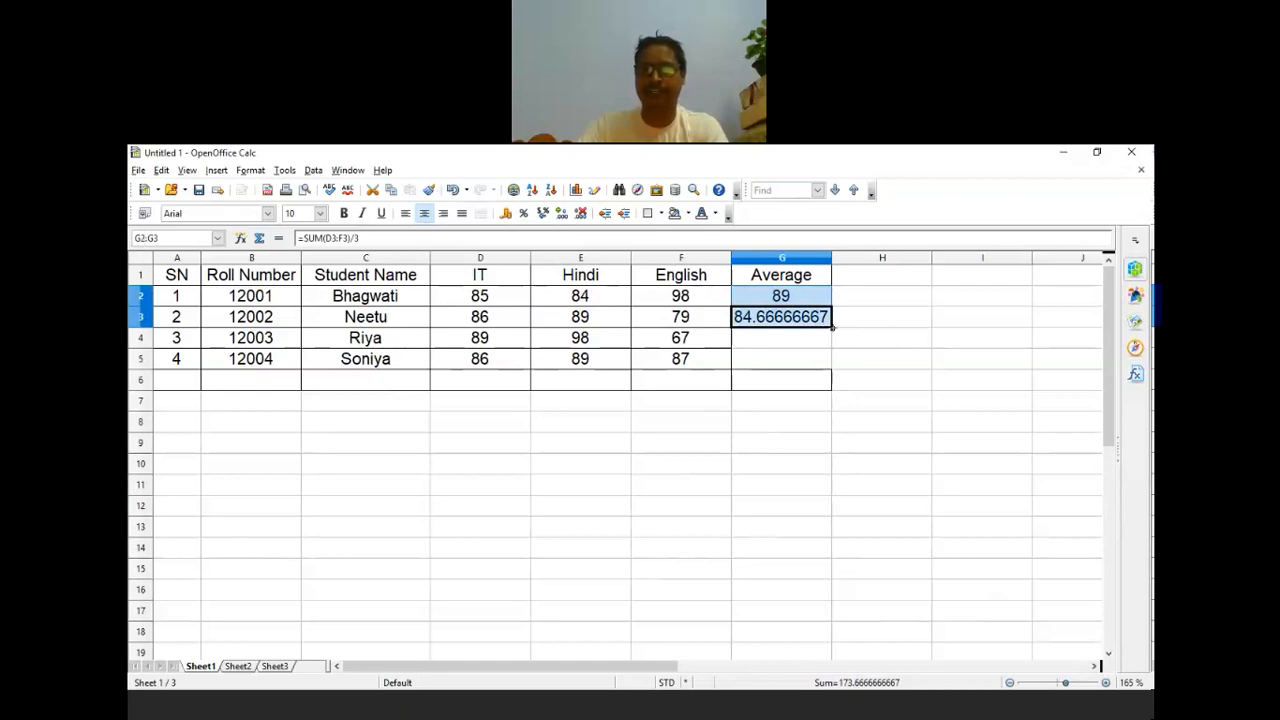
left_click_drag(831, 327, 829, 390)
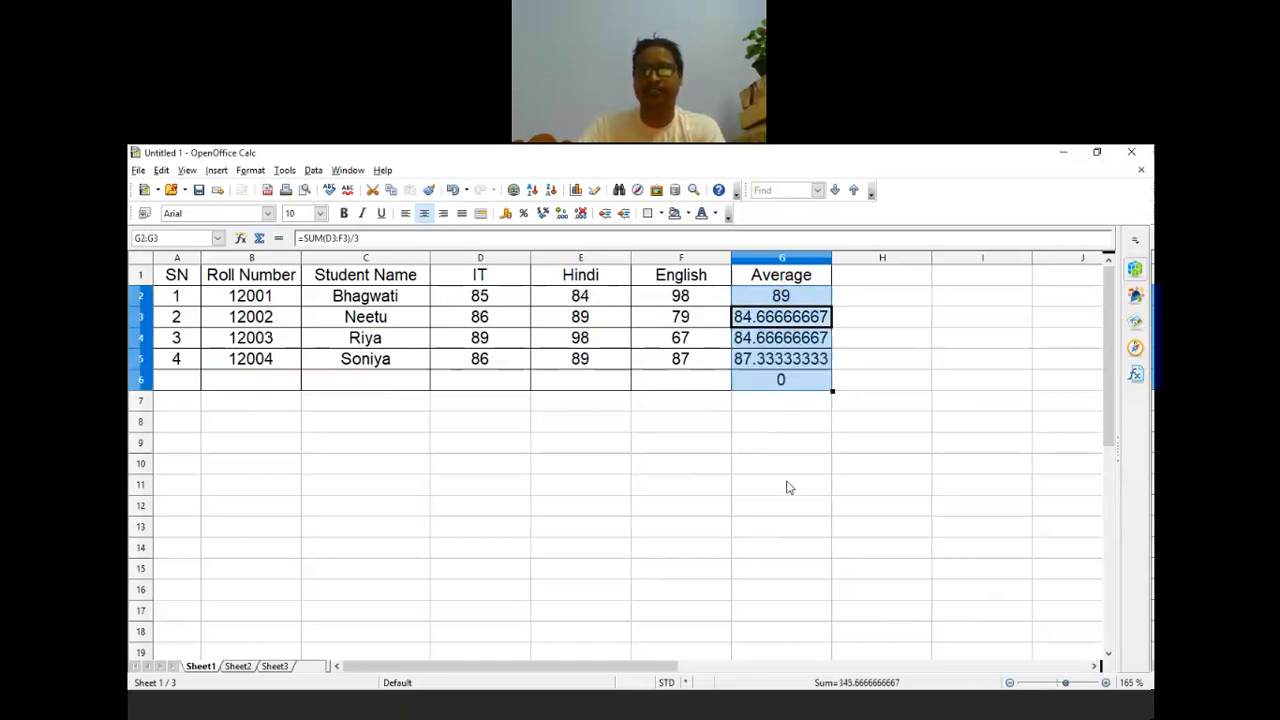
left_click(789, 486)
left_click(815, 322)
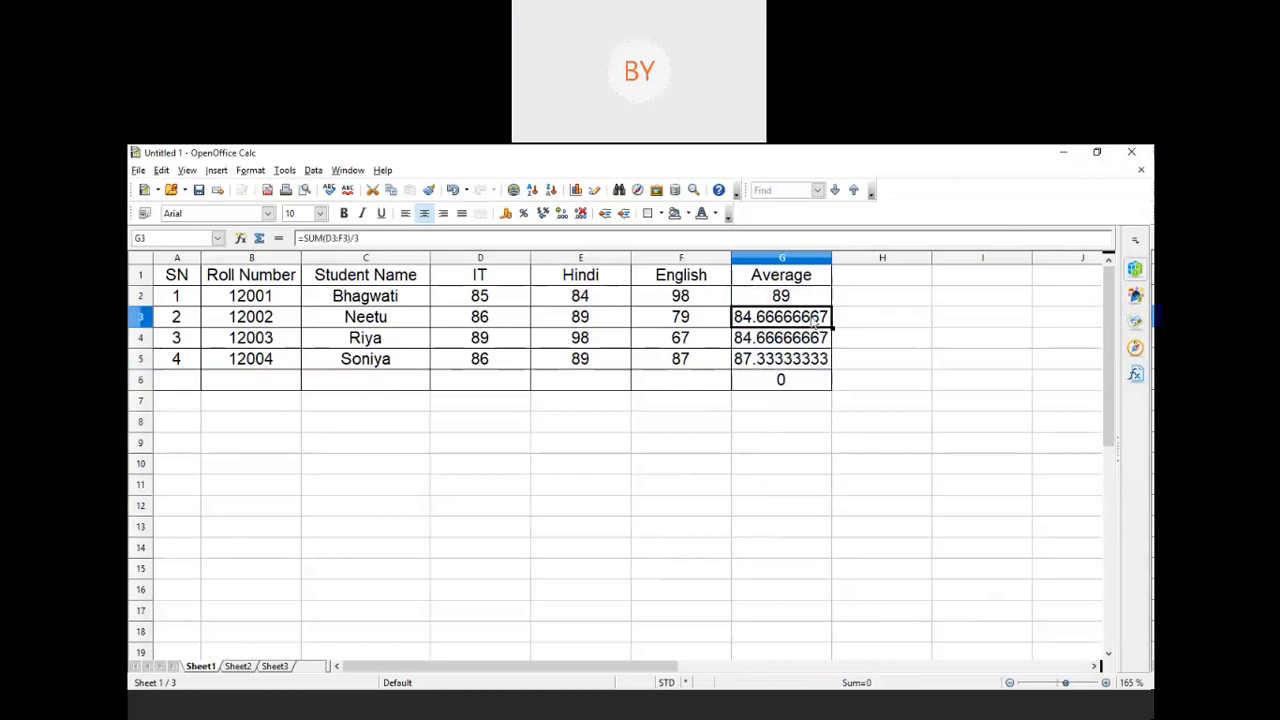
left_click(815, 303)
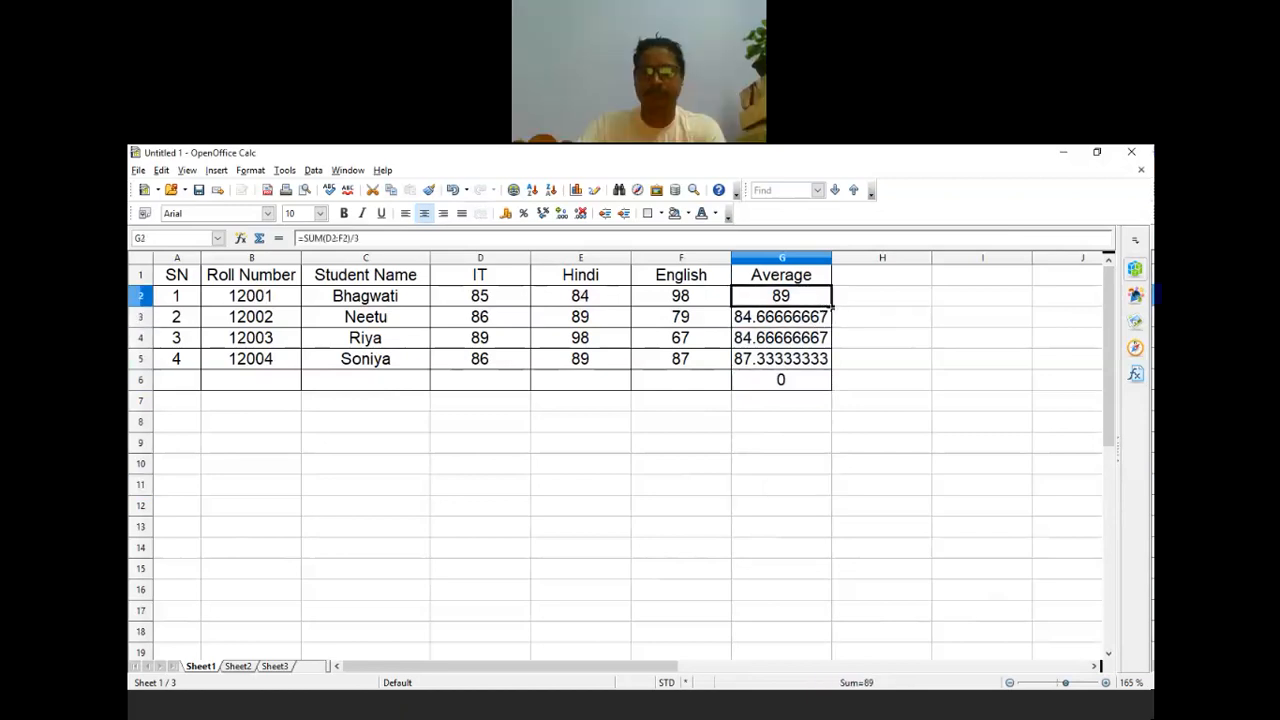
left_click_drag(827, 340, 828, 385)
Step: Change the English mark in F4 to 78, so G4's average becomes 88.33333333
left_click(745, 443)
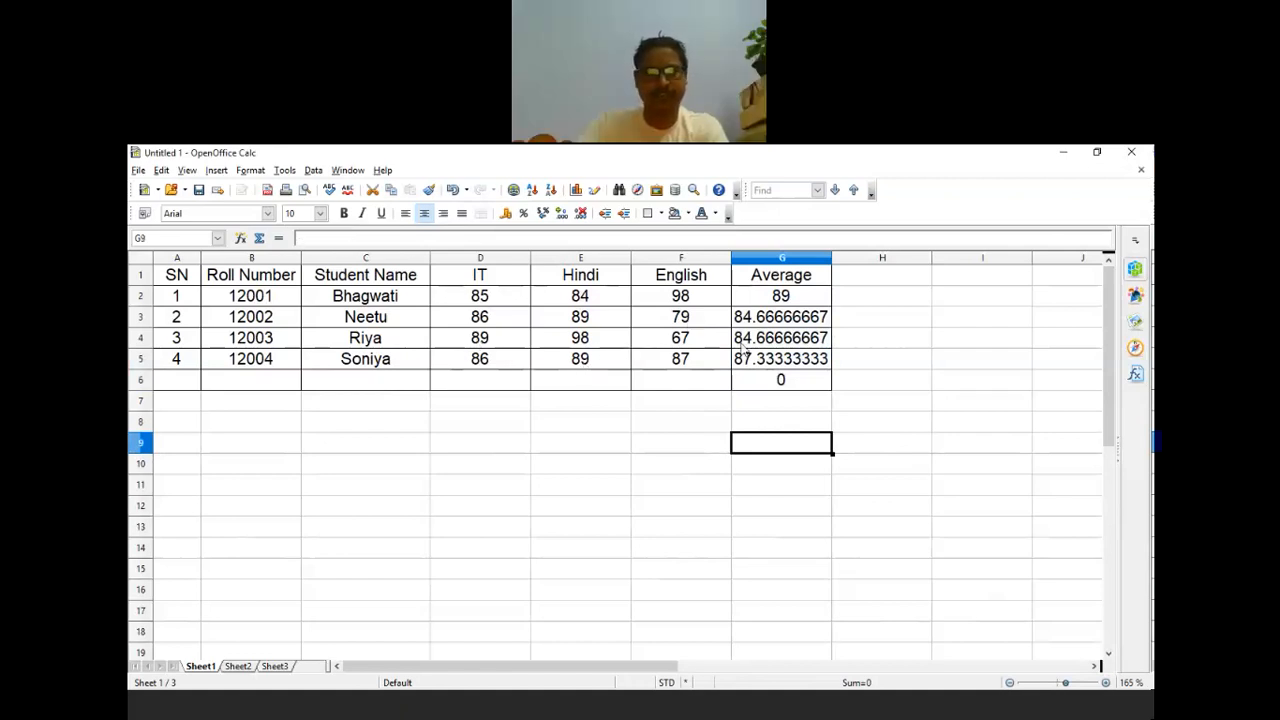
left_click(766, 347)
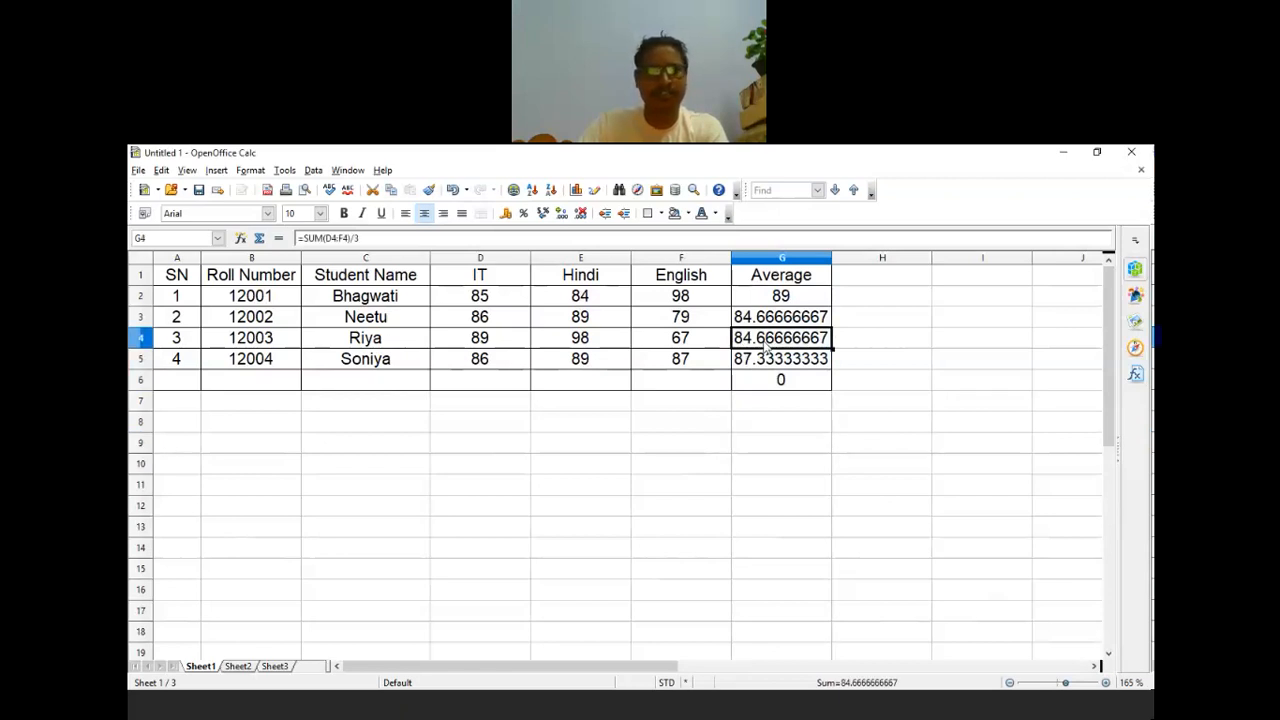
left_click(777, 324)
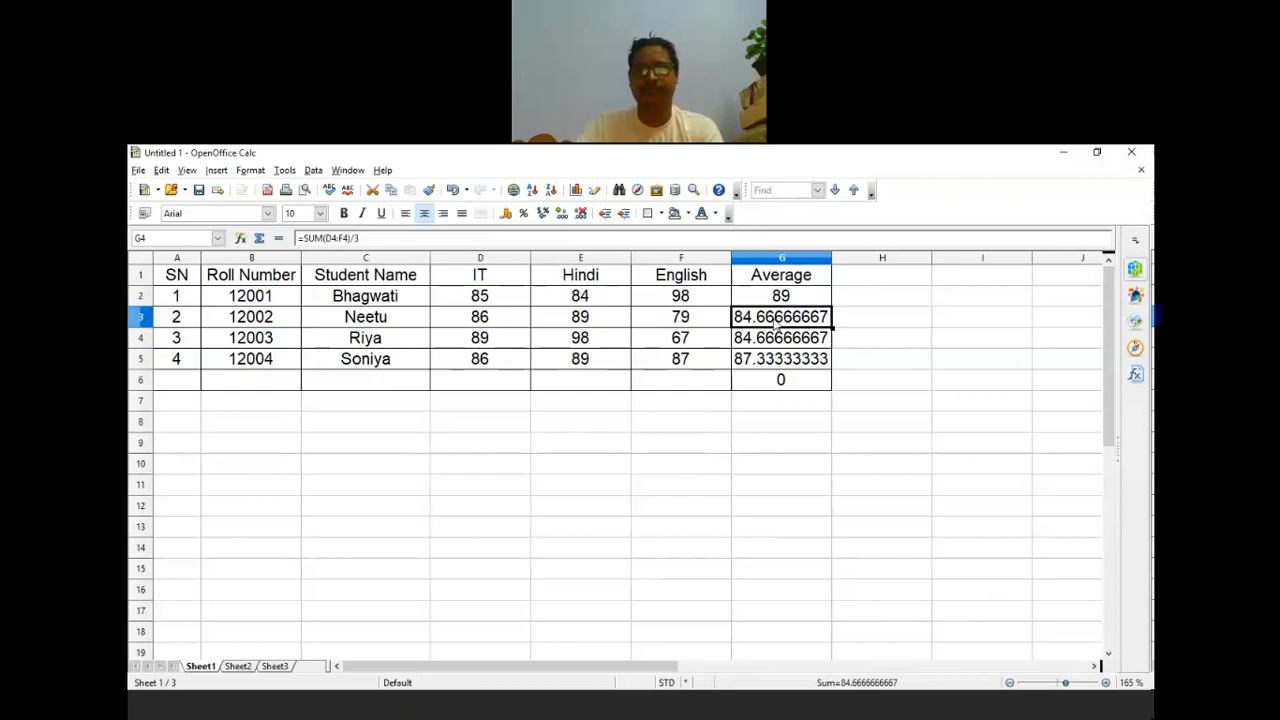
key("Down")
key("Down")
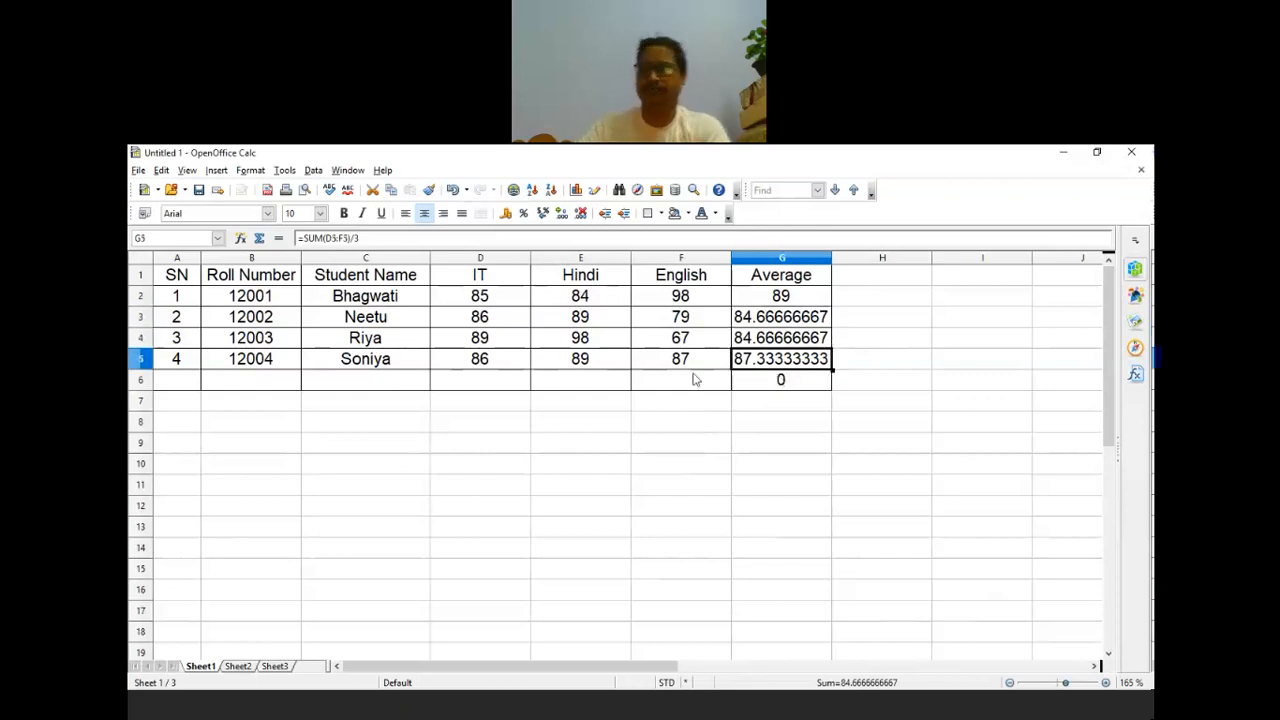
left_click(692, 344)
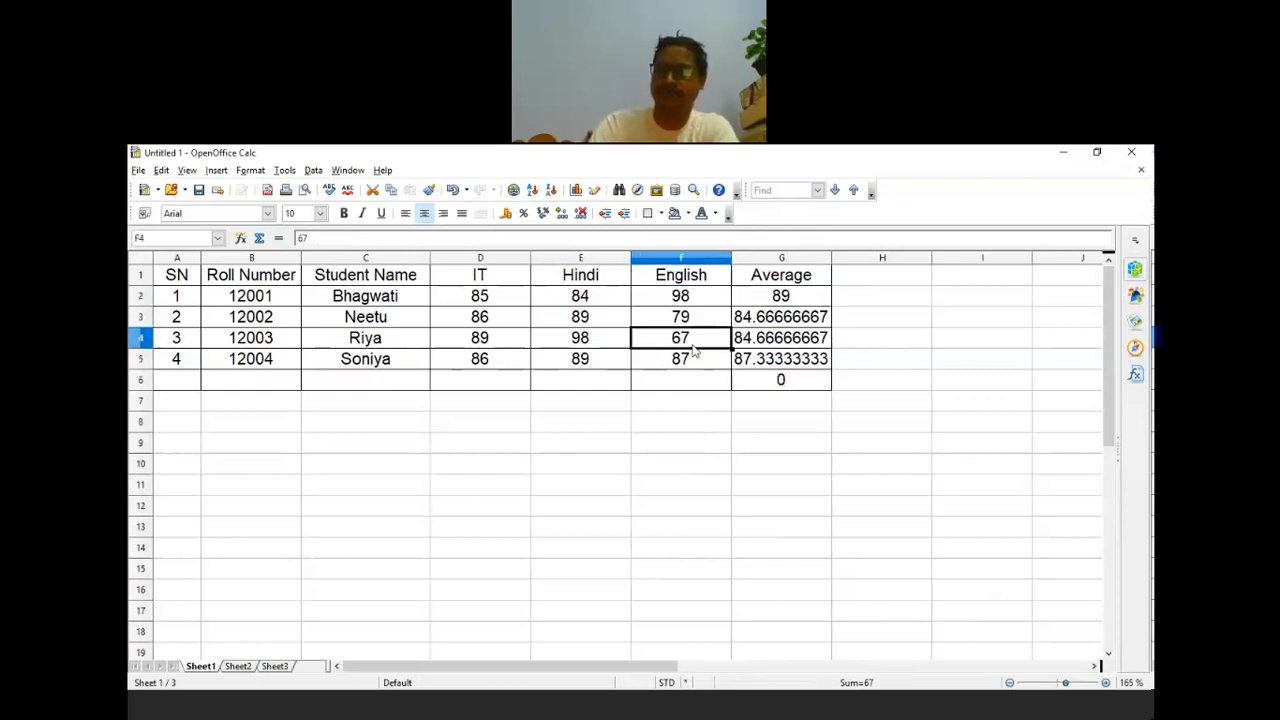
type("78")
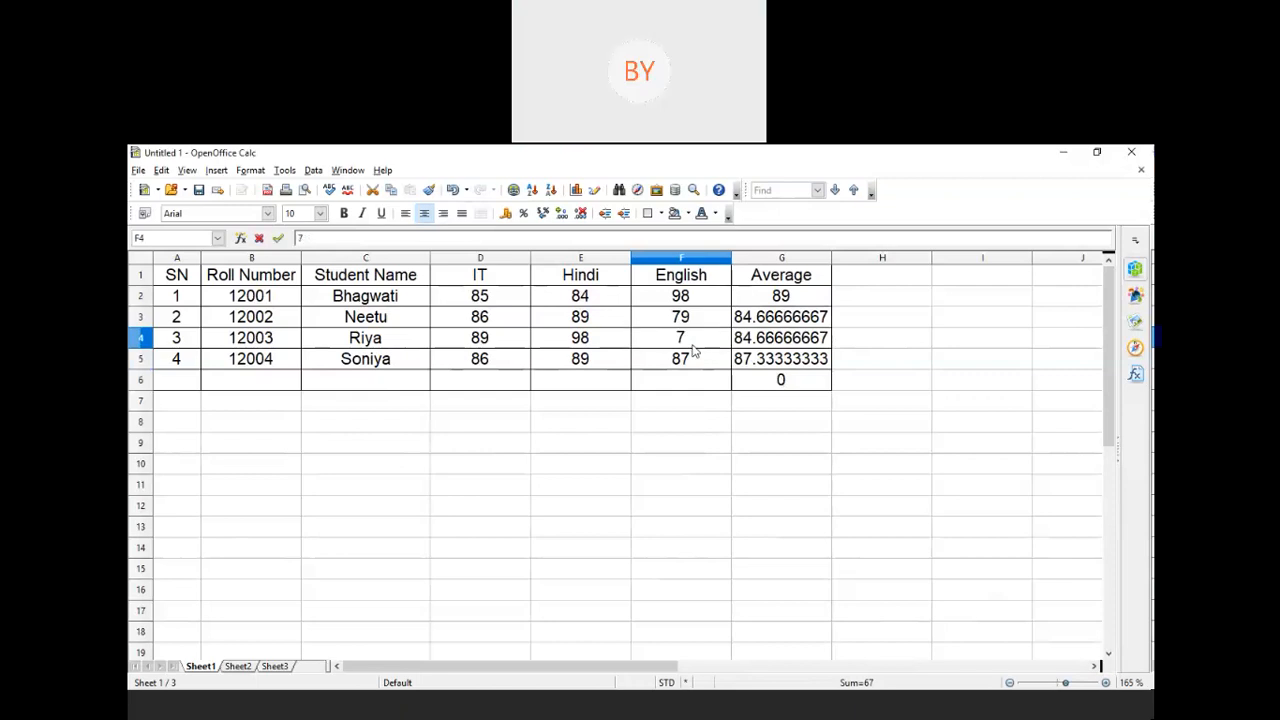
key("Return")
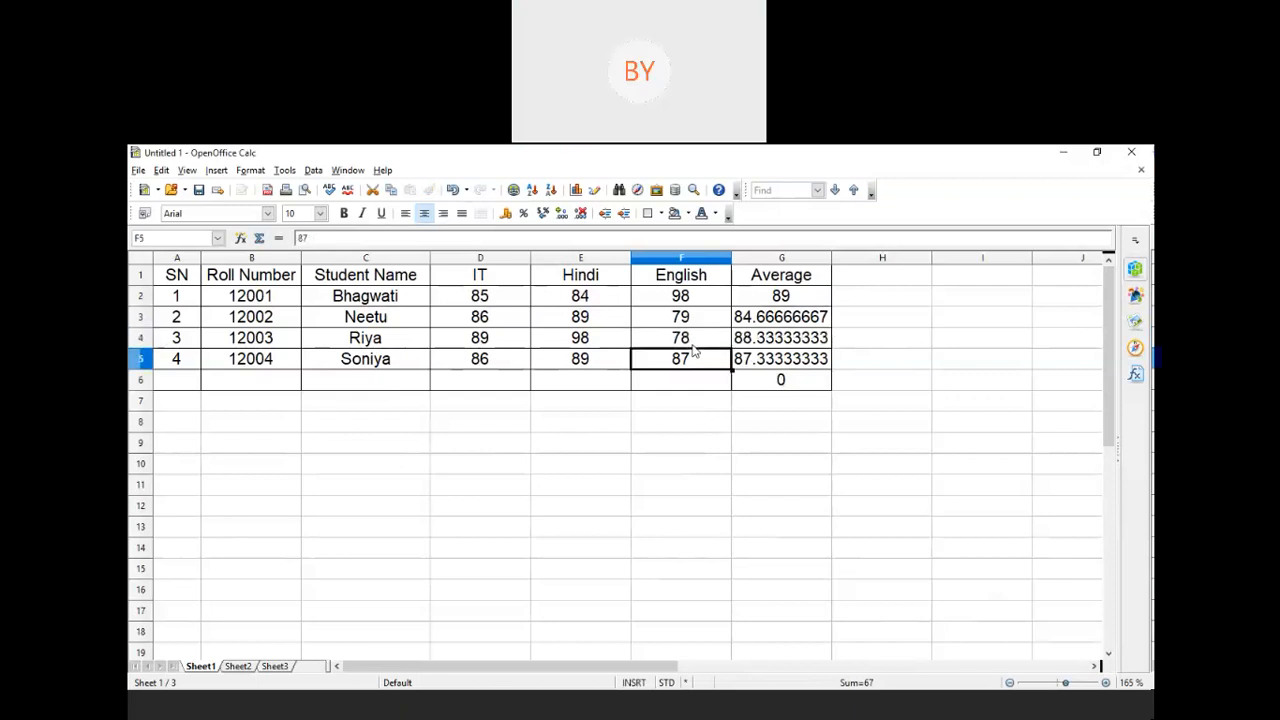
left_click(715, 492)
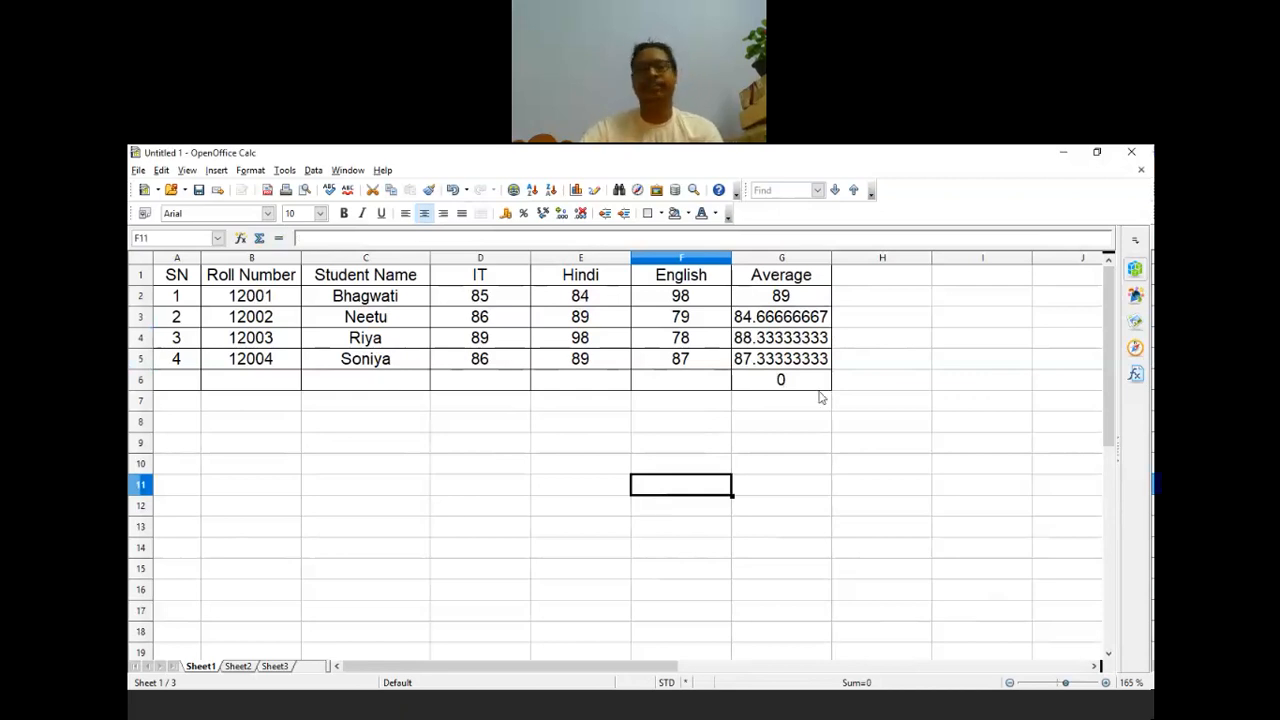
Step: Start row 6 with serial number 5 and roll number 12005
left_click(197, 383)
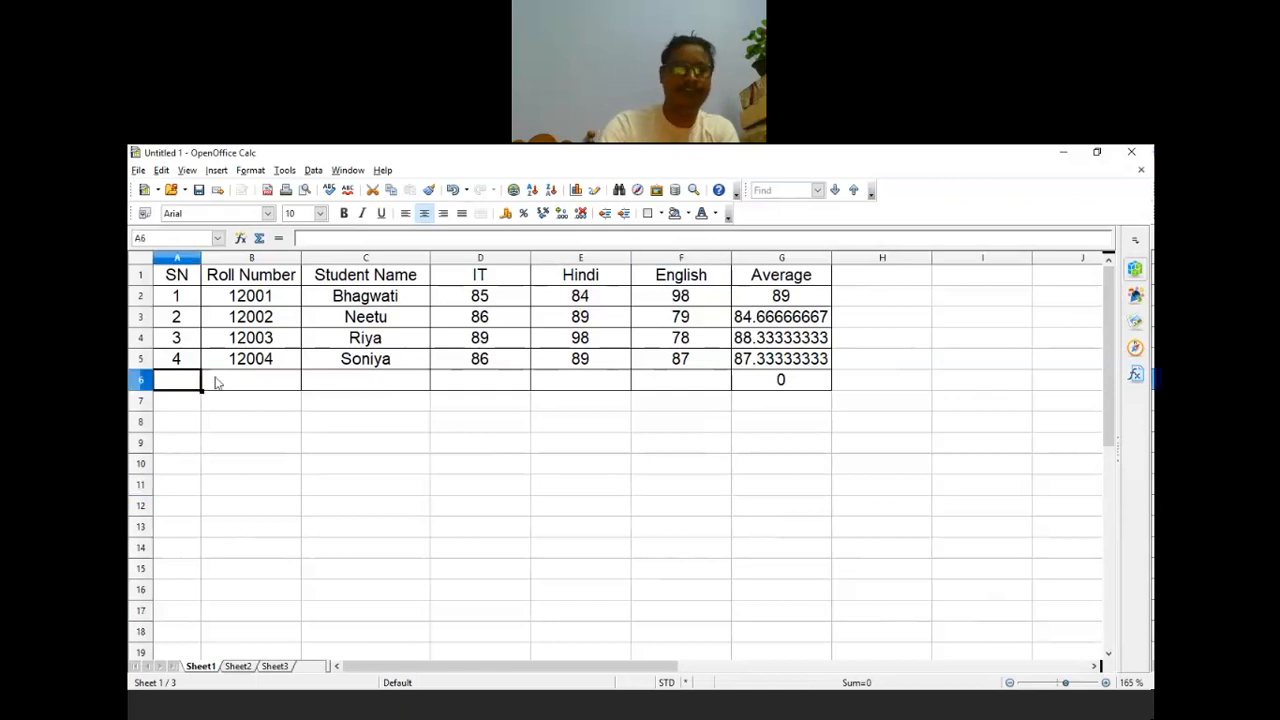
type("5")
left_click(253, 387)
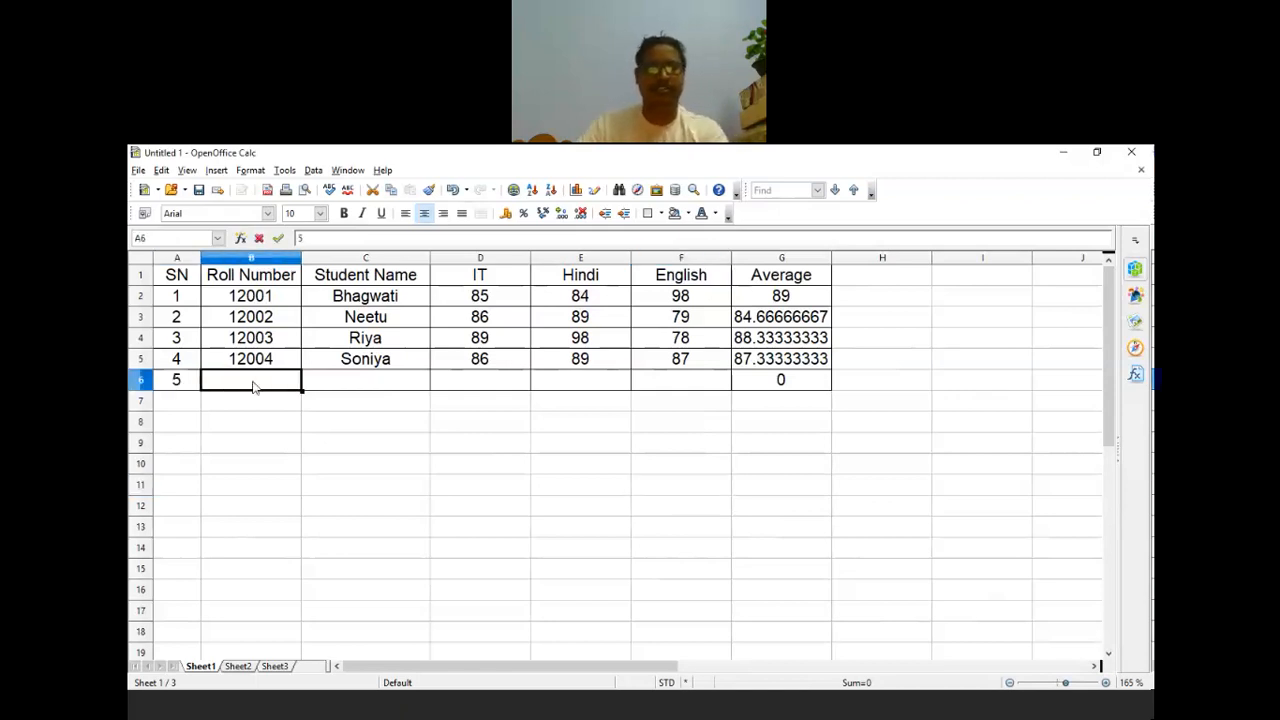
type("12")
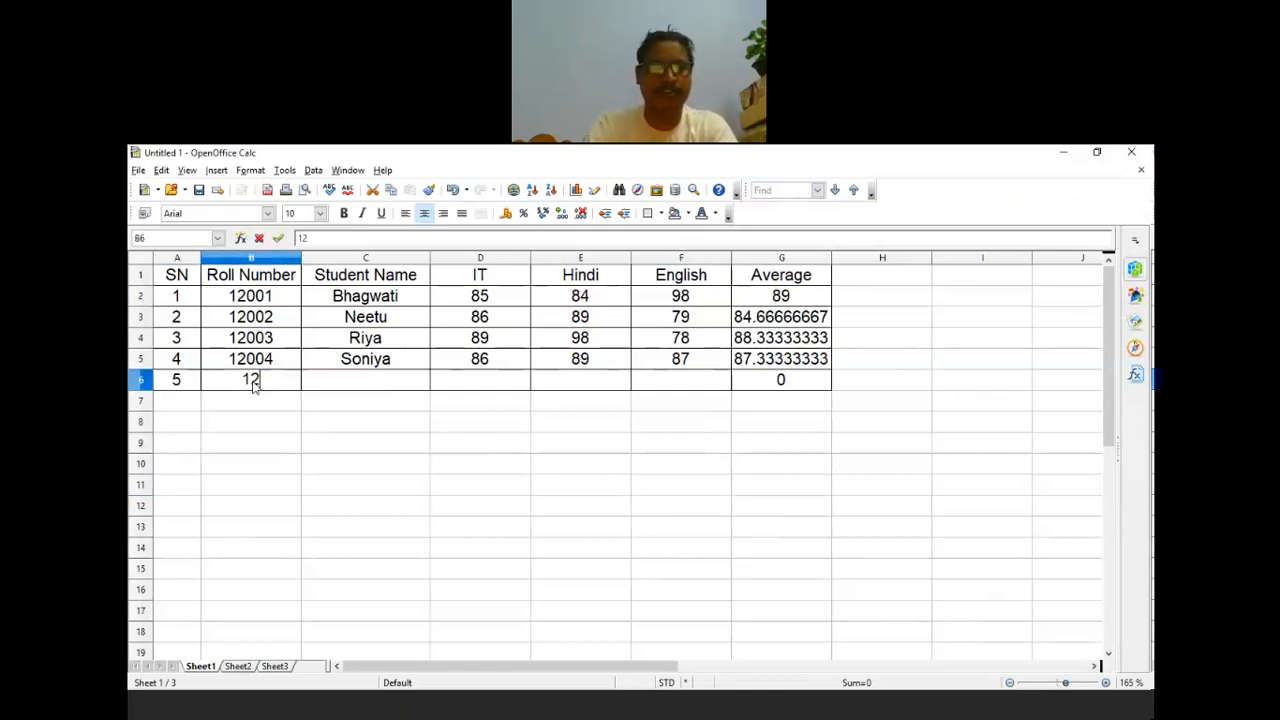
type("005")
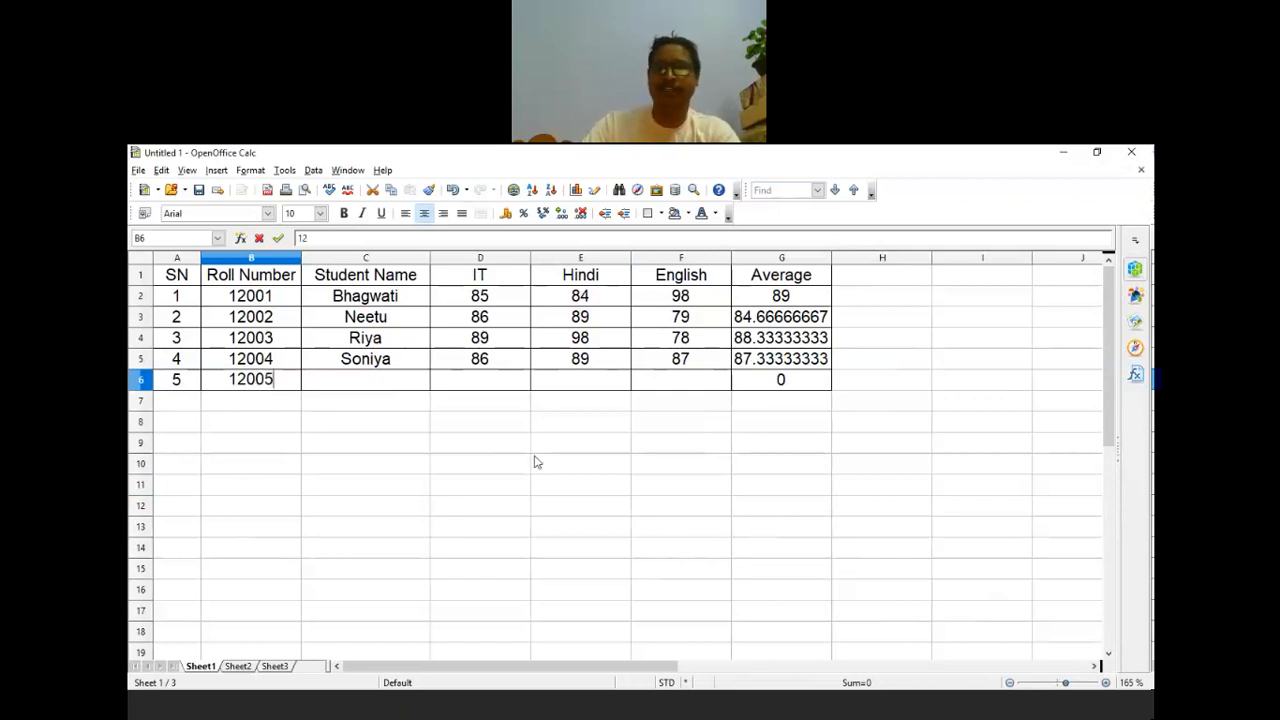
left_click(492, 393)
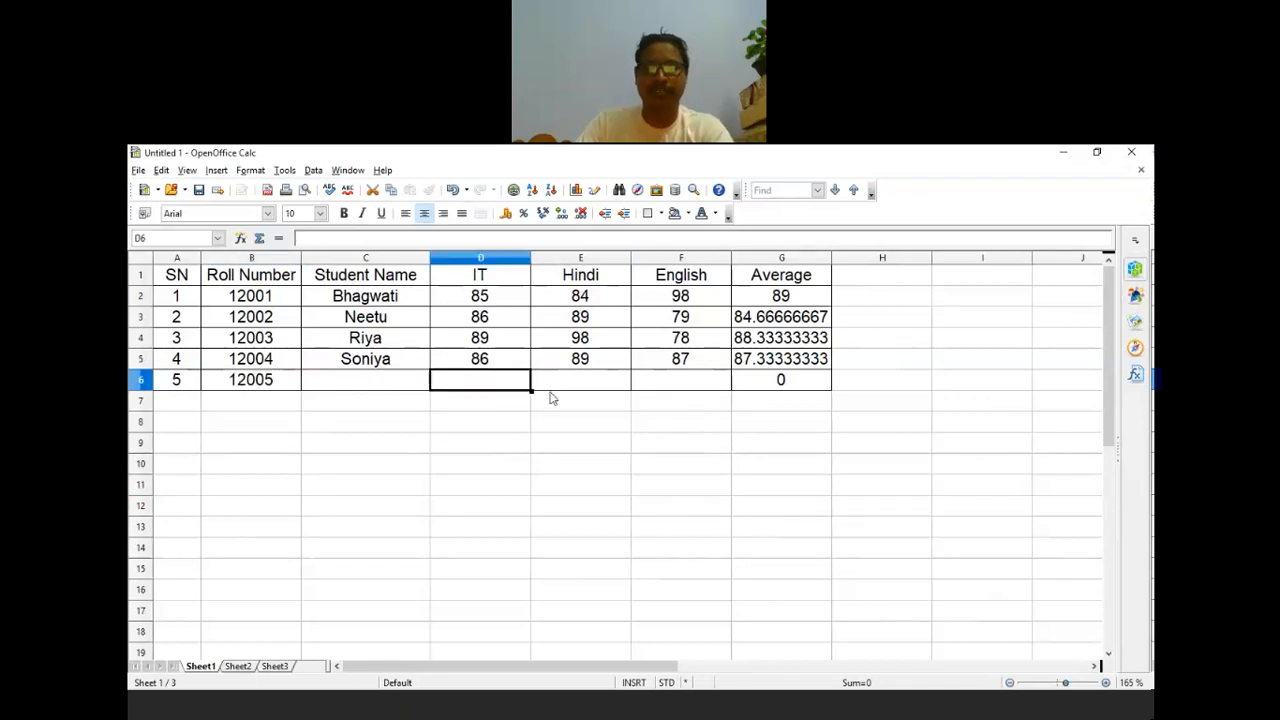
Step: Enter the marks 87, 67 and 80 in D6:F6
type("8")
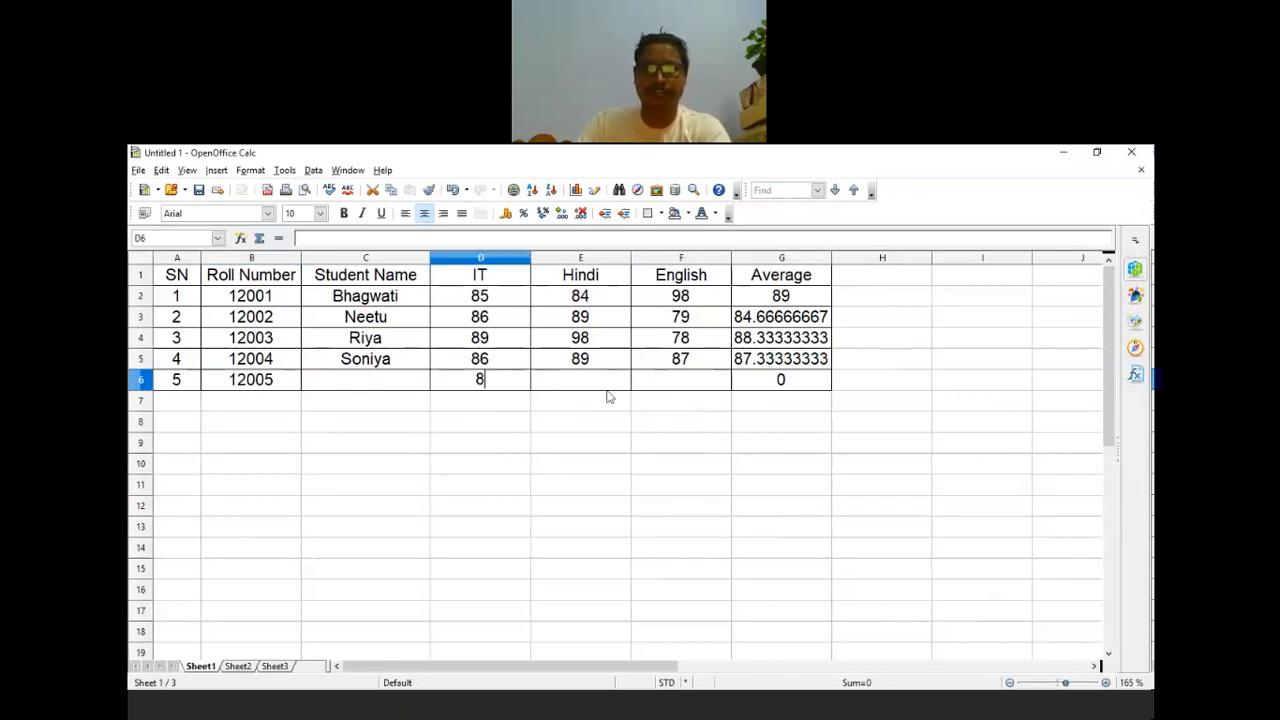
type("7")
key("Tab")
type("676")
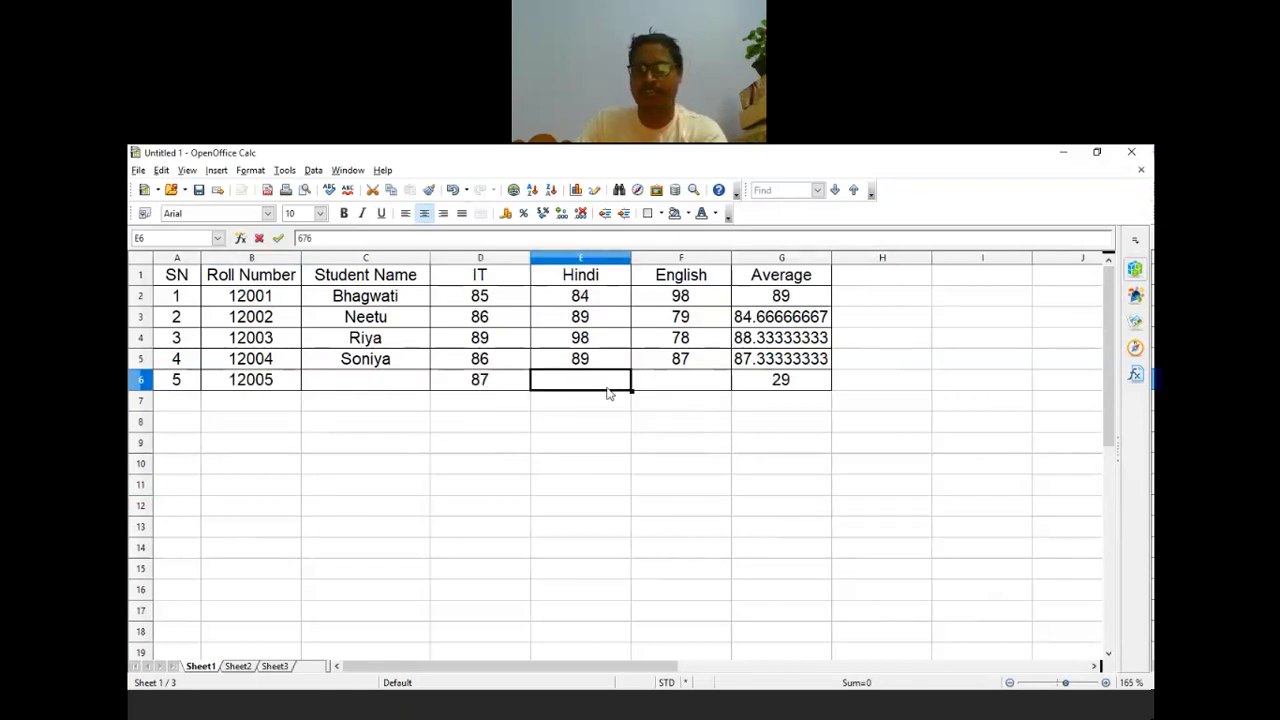
key("BackSpace")
key("Tab")
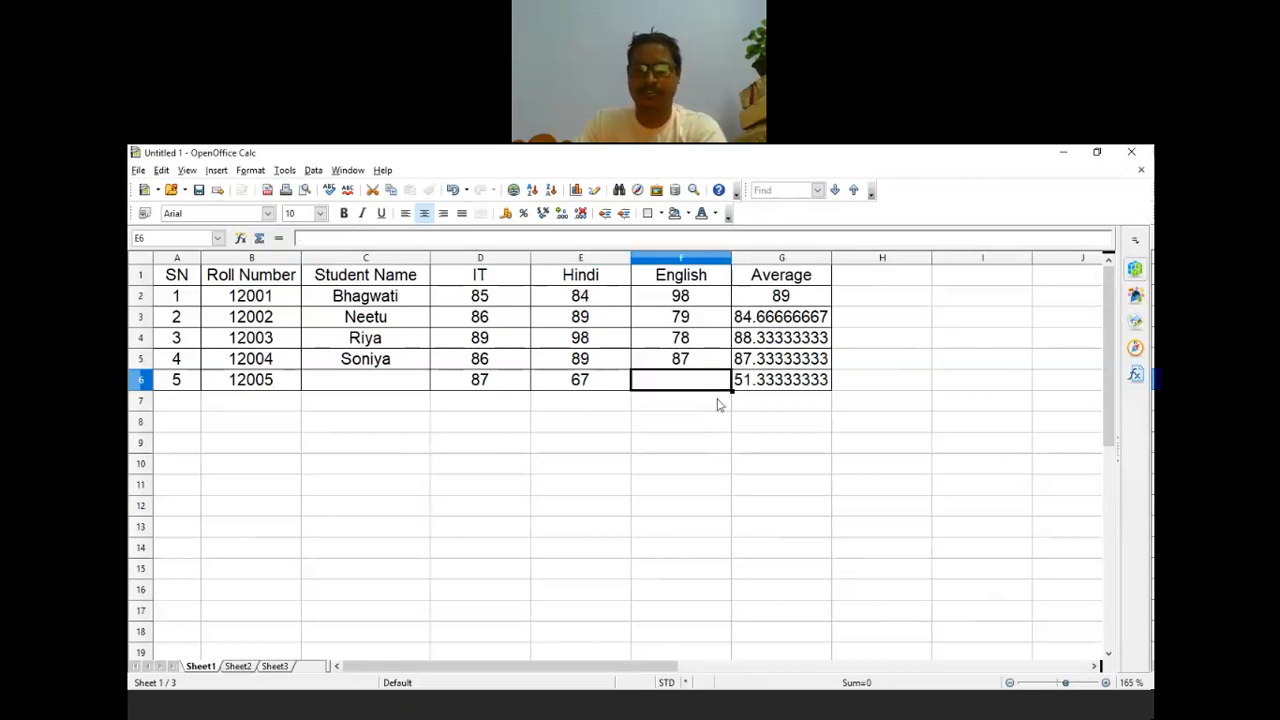
type("87")
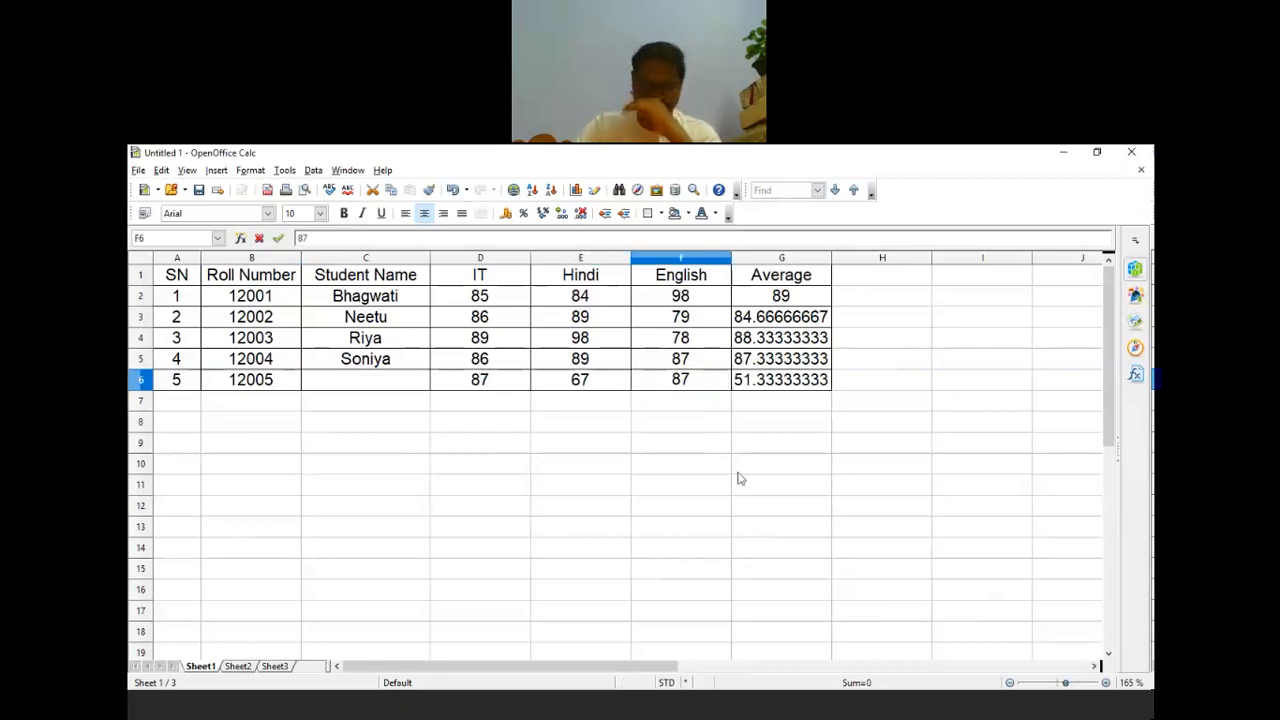
key("BackSpace")
type("0")
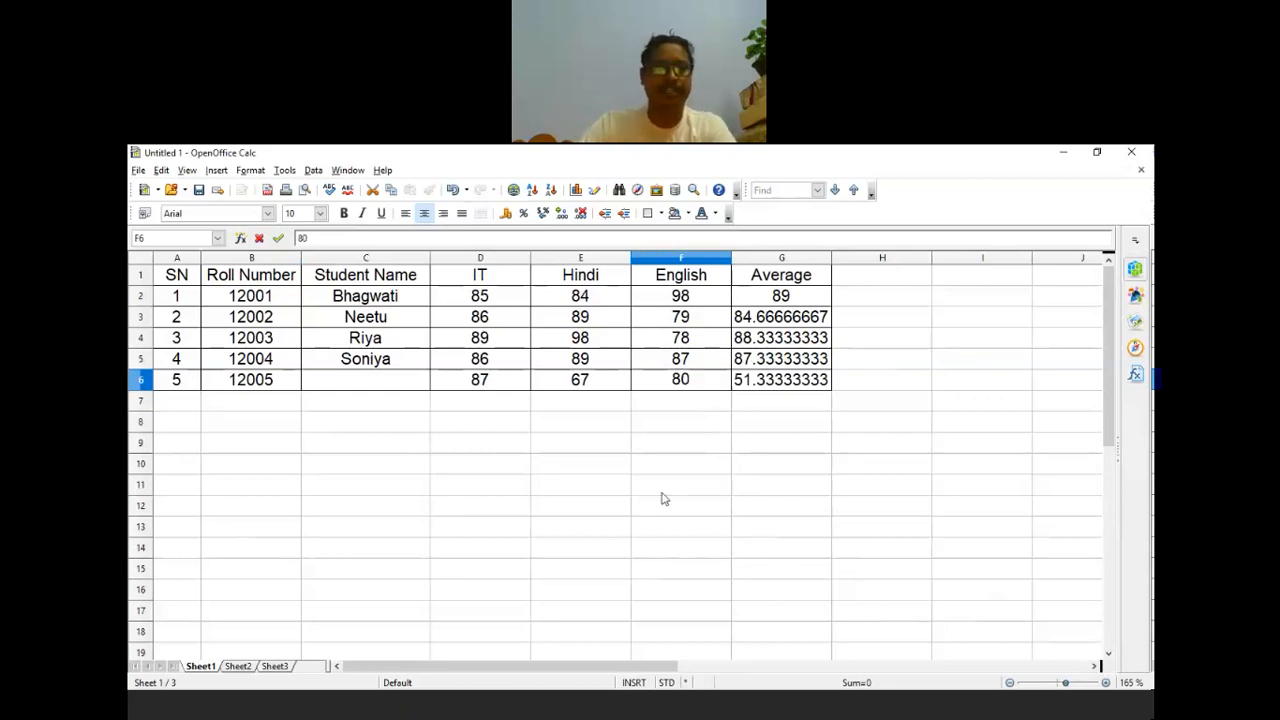
left_click(661, 492)
Step: Type the new student's name into C6
left_click(393, 389)
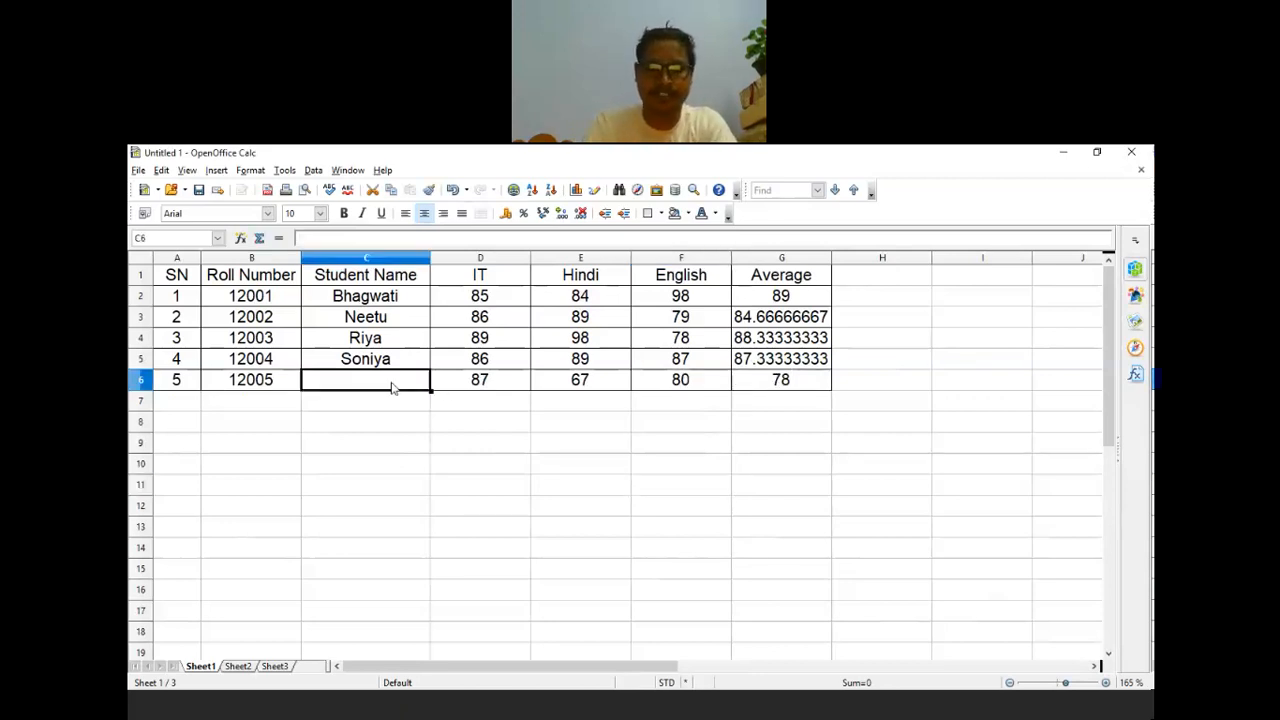
type("murari")
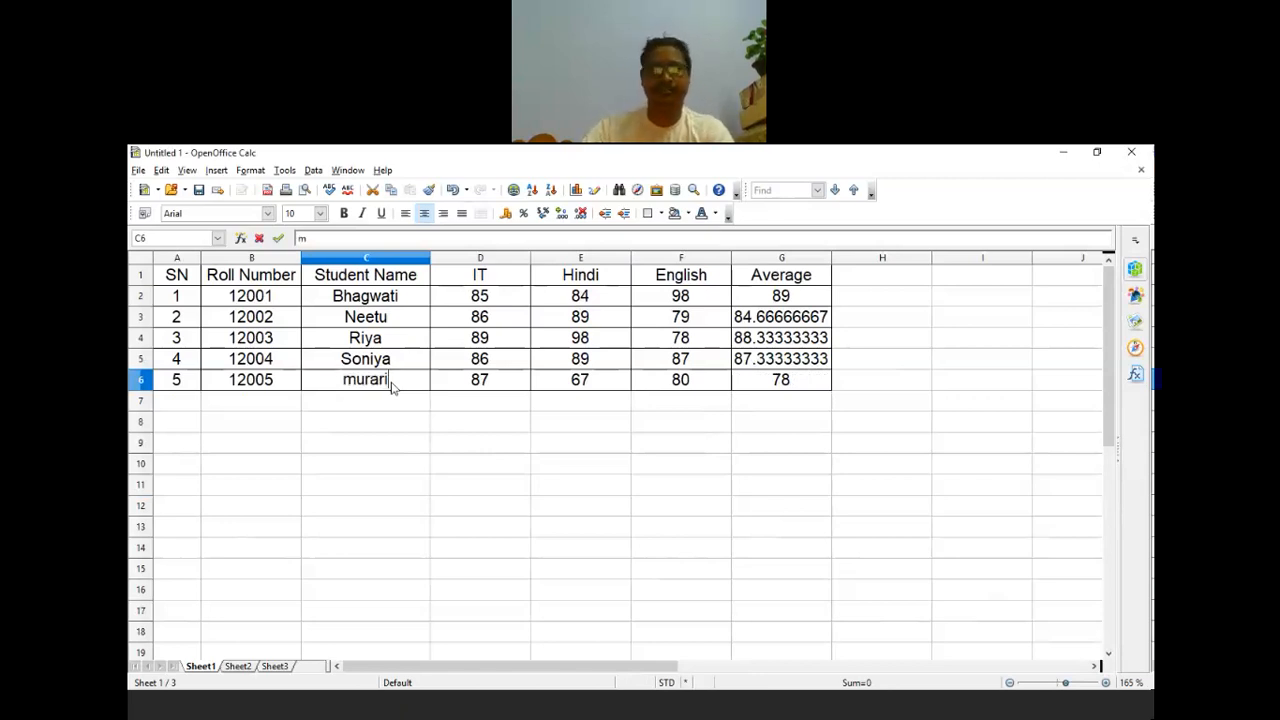
left_click(480, 484)
left_click(749, 526)
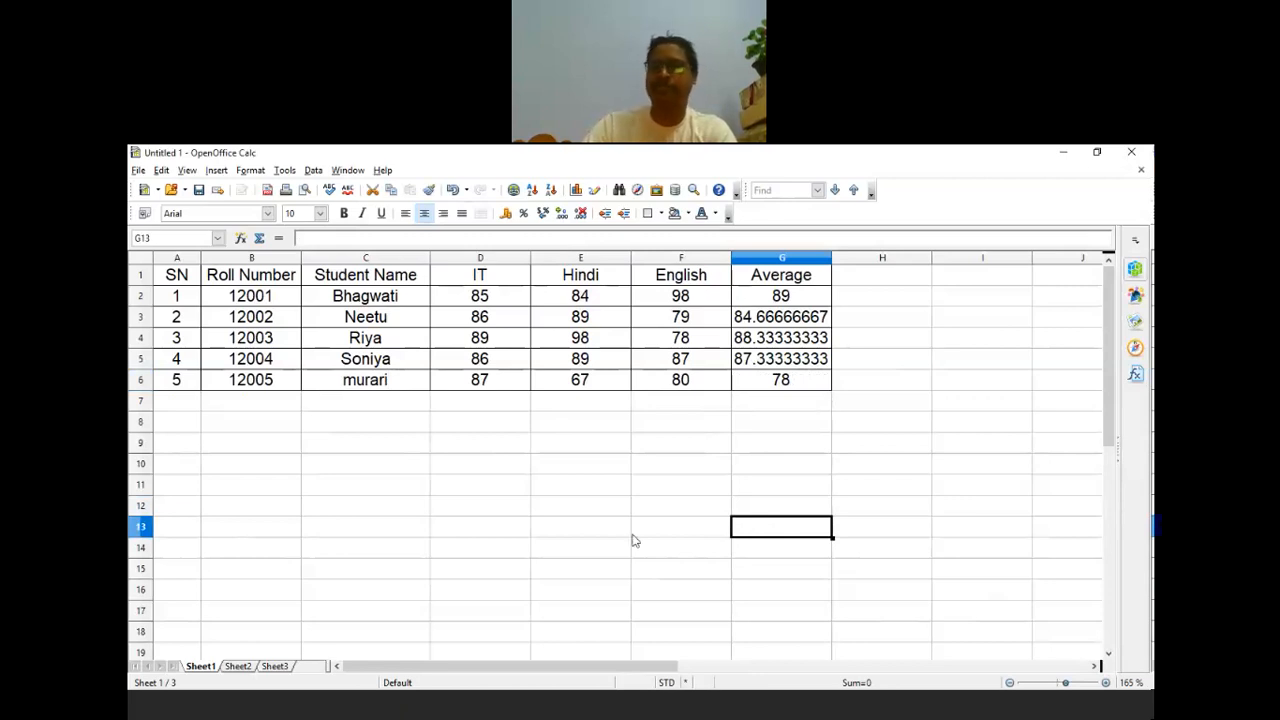
left_click(625, 712)
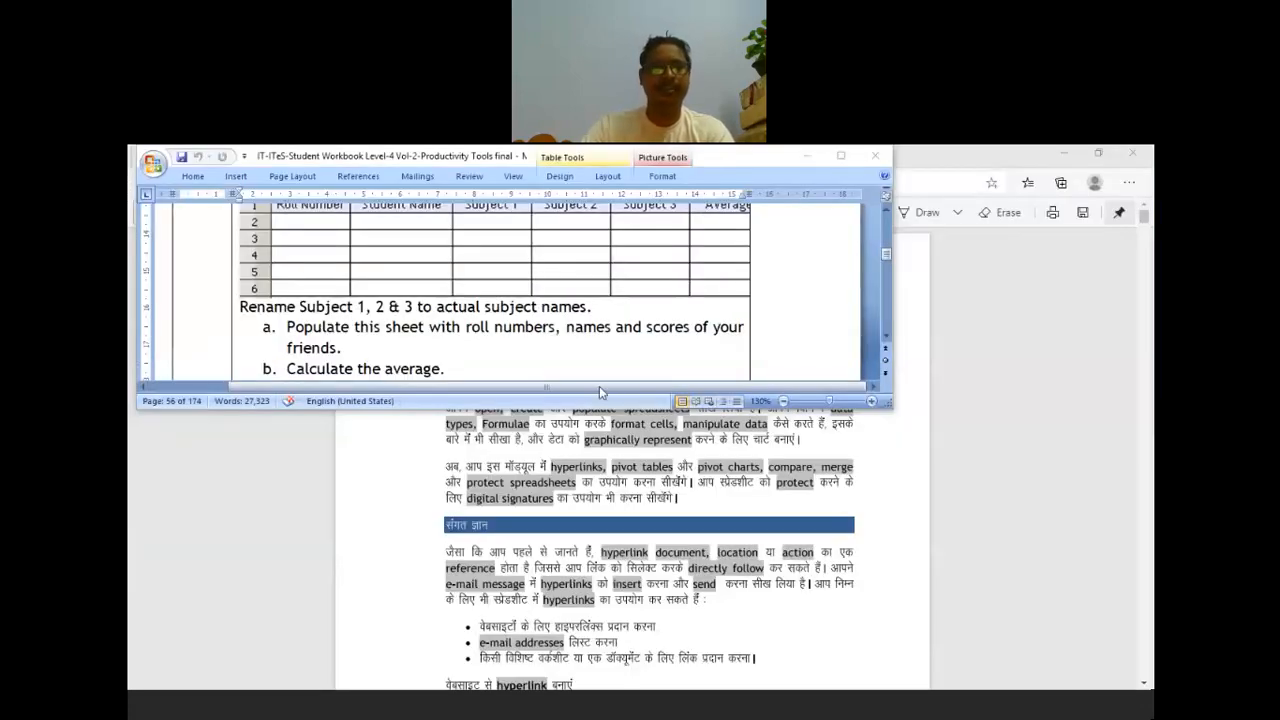
scroll(324, 295, "down", 2)
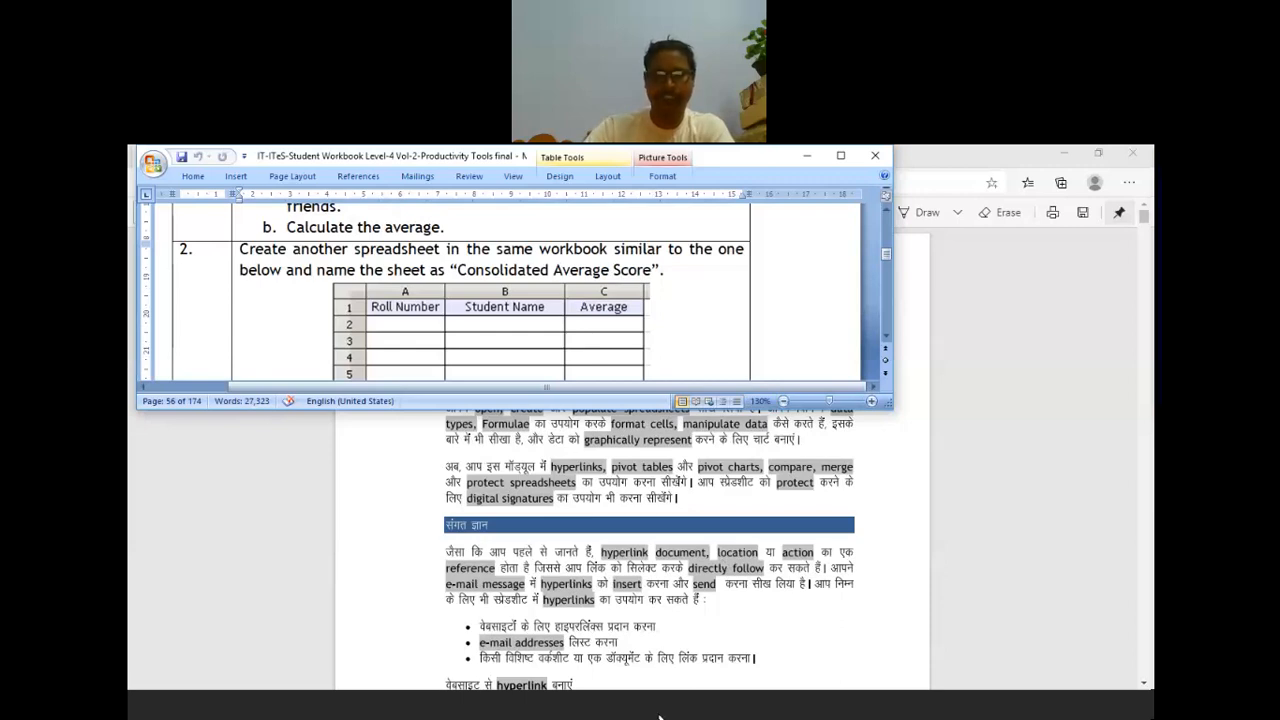
left_click(624, 710)
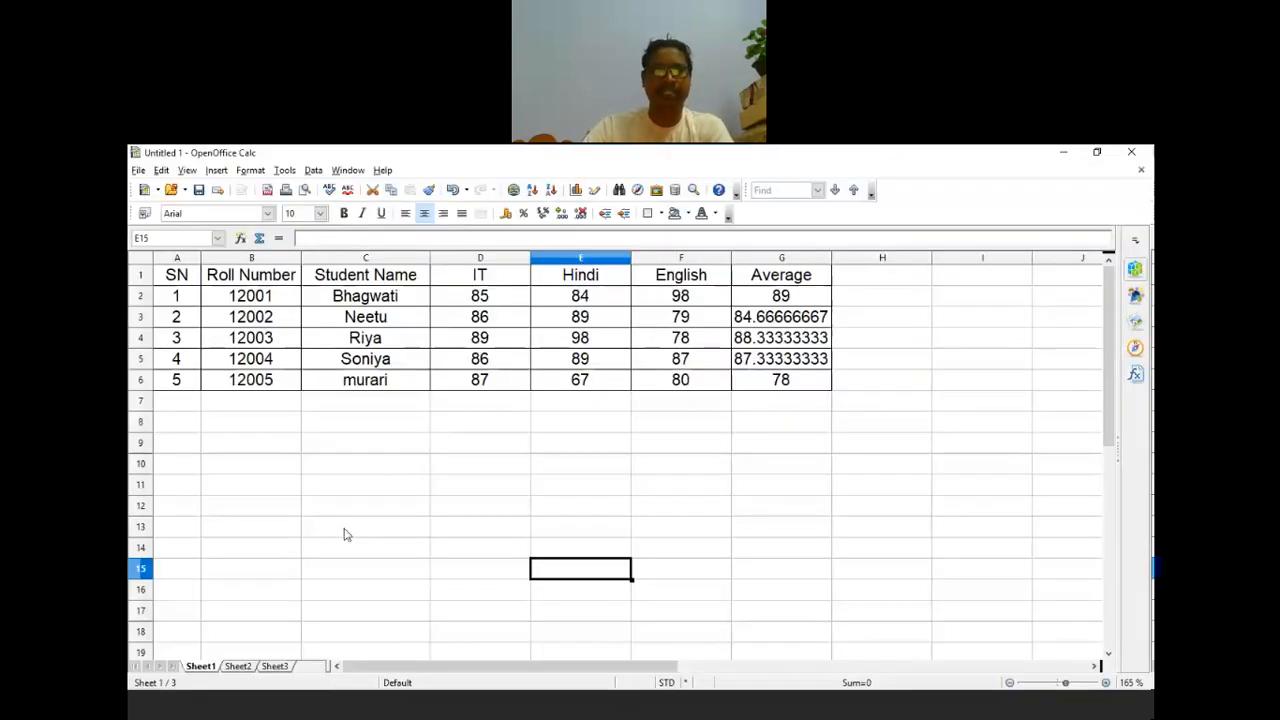
Step: Copy A1:C6 (SN, Roll Number, Student Name) from Sheet1 into Sheet2, ending on Sheet2
left_click(177, 282)
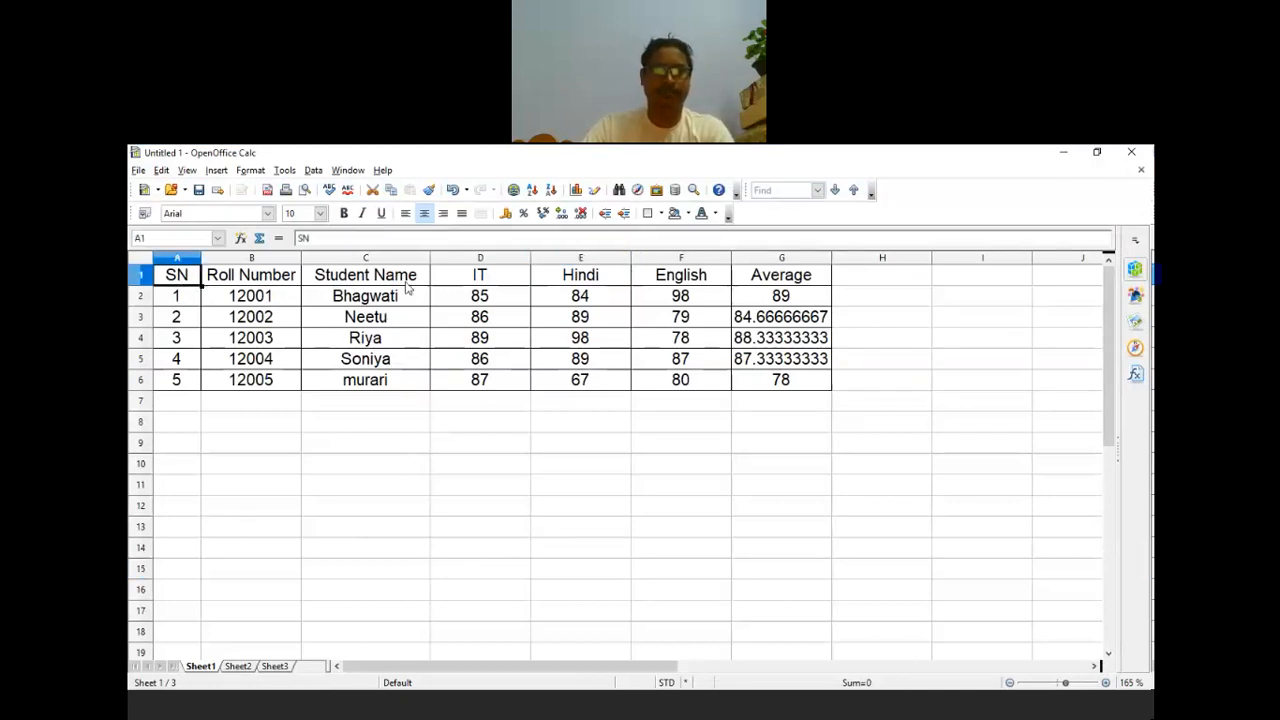
left_click(411, 386, "shift")
key("ctrl+c")
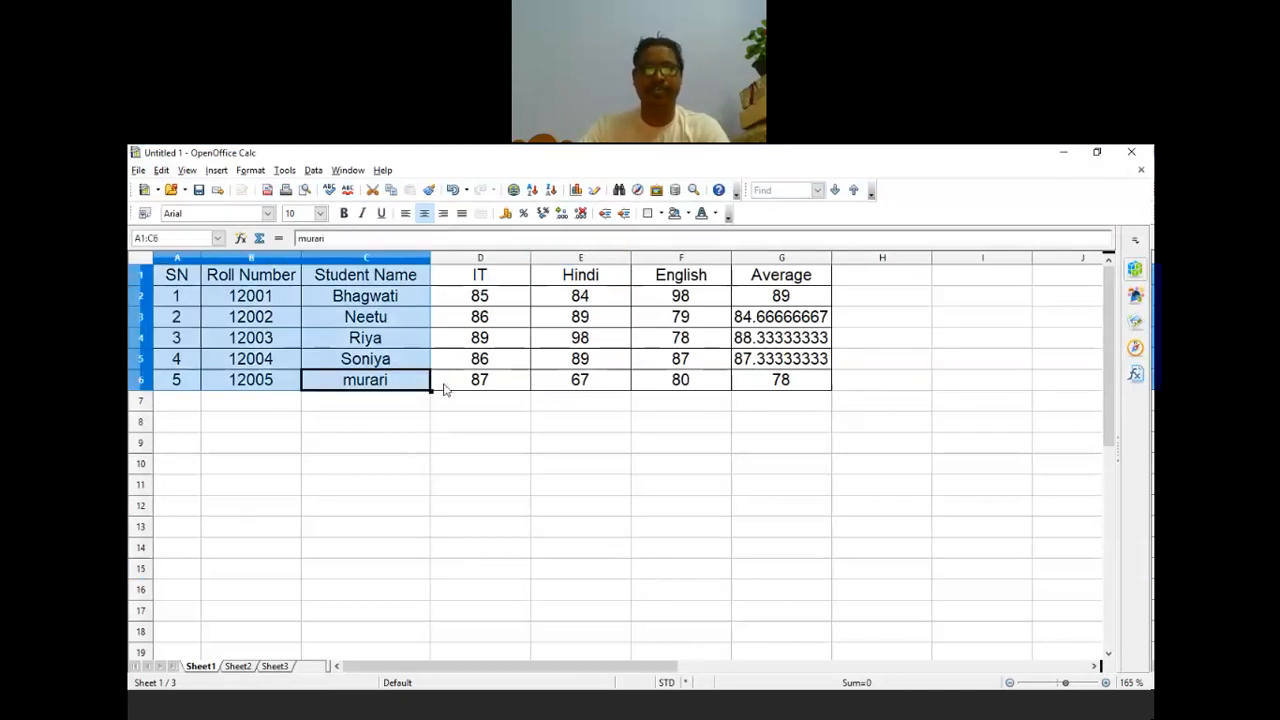
left_click(238, 667)
key("ctrl+v")
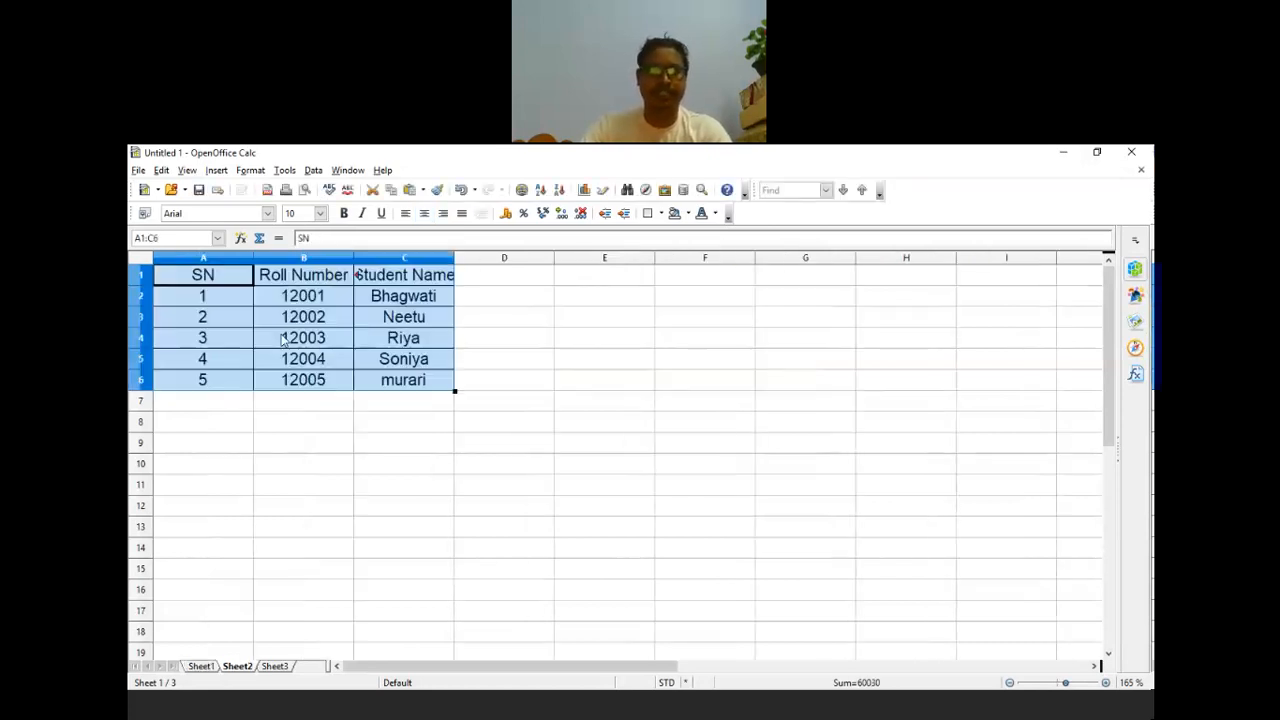
left_click(504, 505)
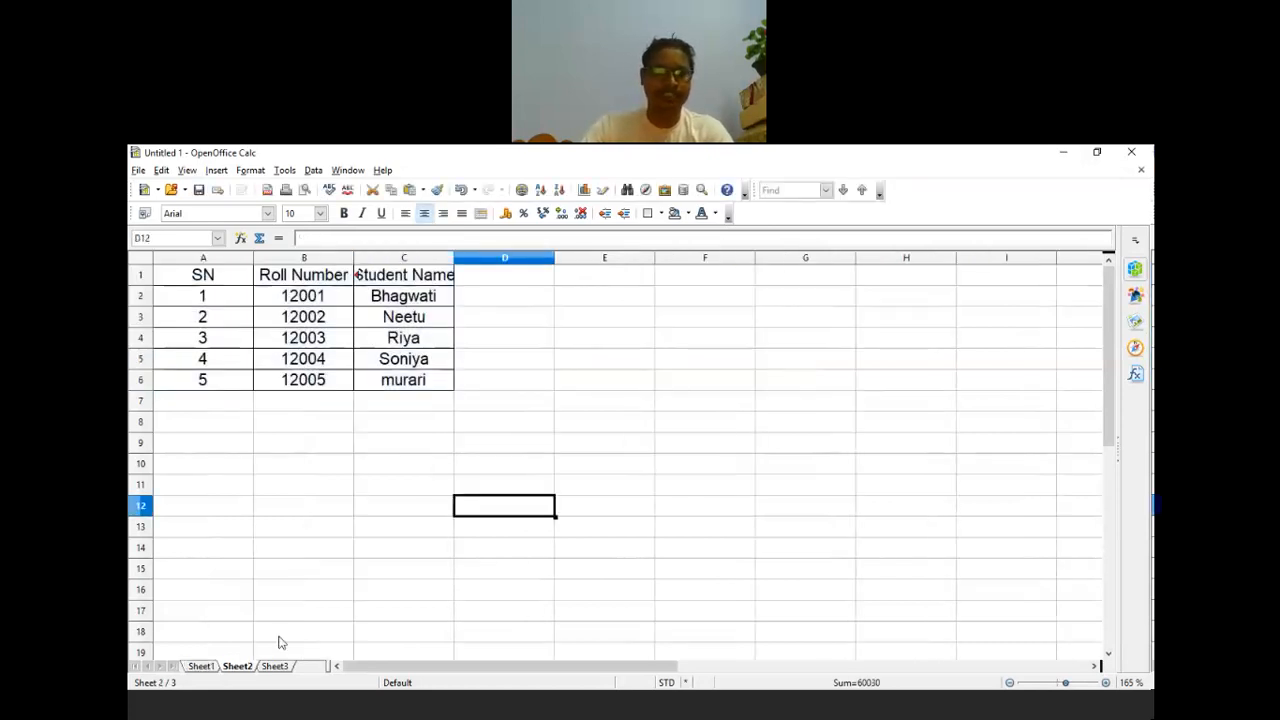
left_click(205, 667)
left_click(781, 275)
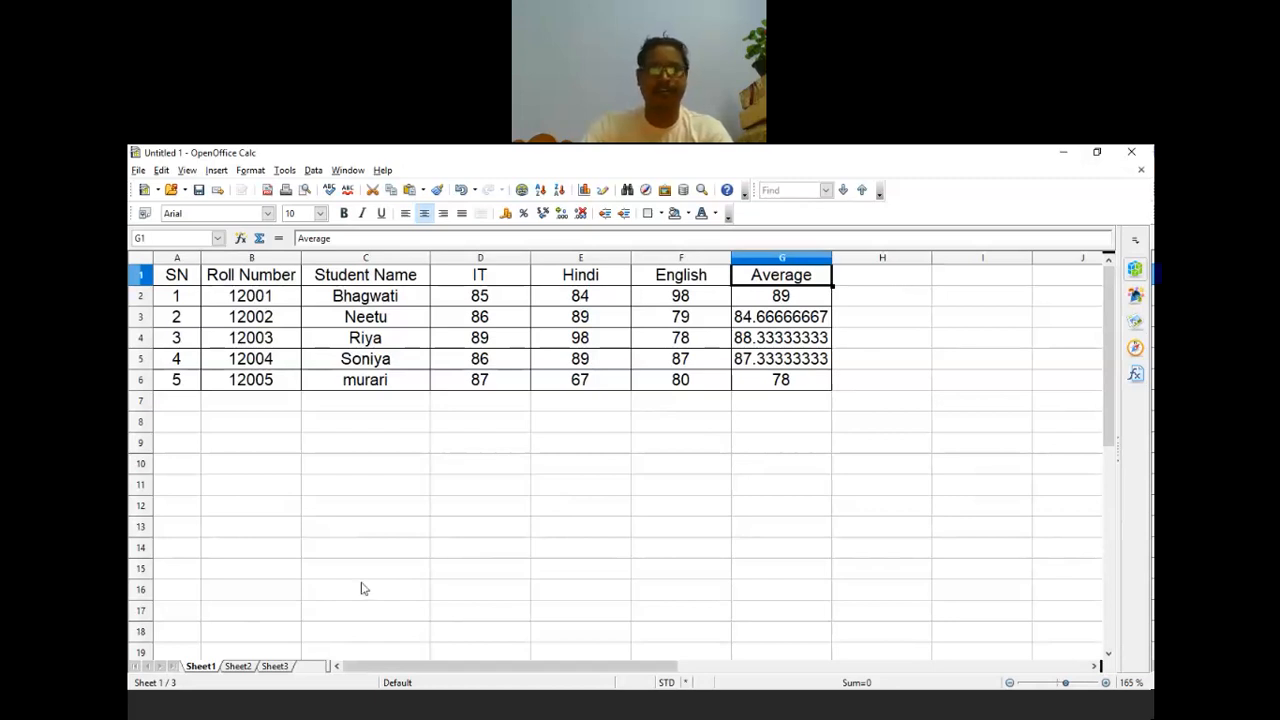
key("ctrl+Page_Down")
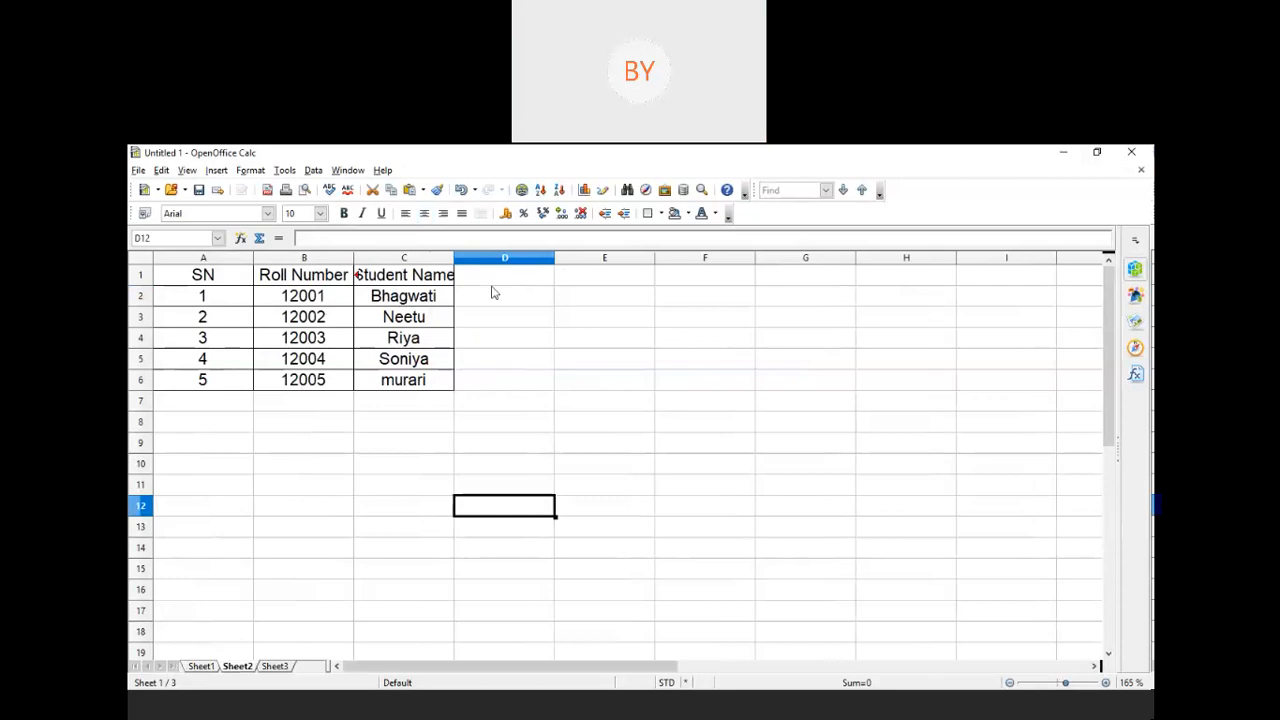
Step: Put an Average heading in Sheet2's D1 and add borders to D2:D6
left_click(505, 284)
type("Average")
left_click(604, 380)
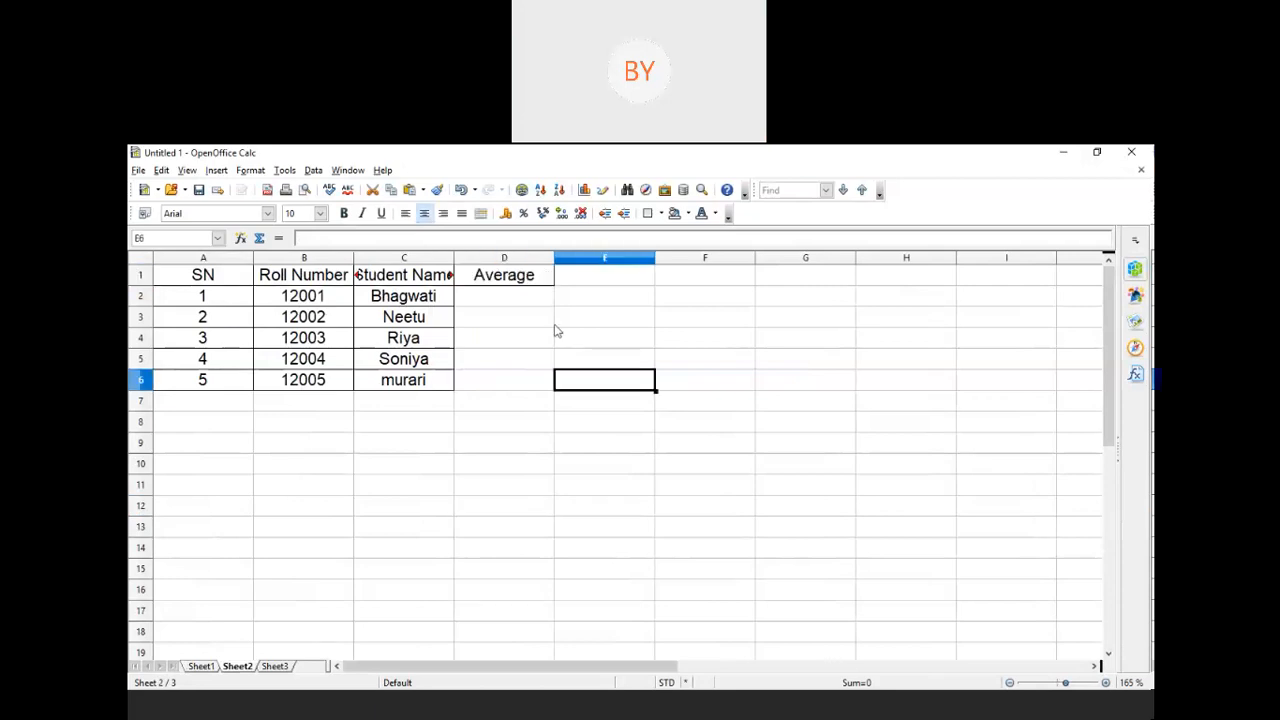
left_click_drag(504, 296, 503, 381)
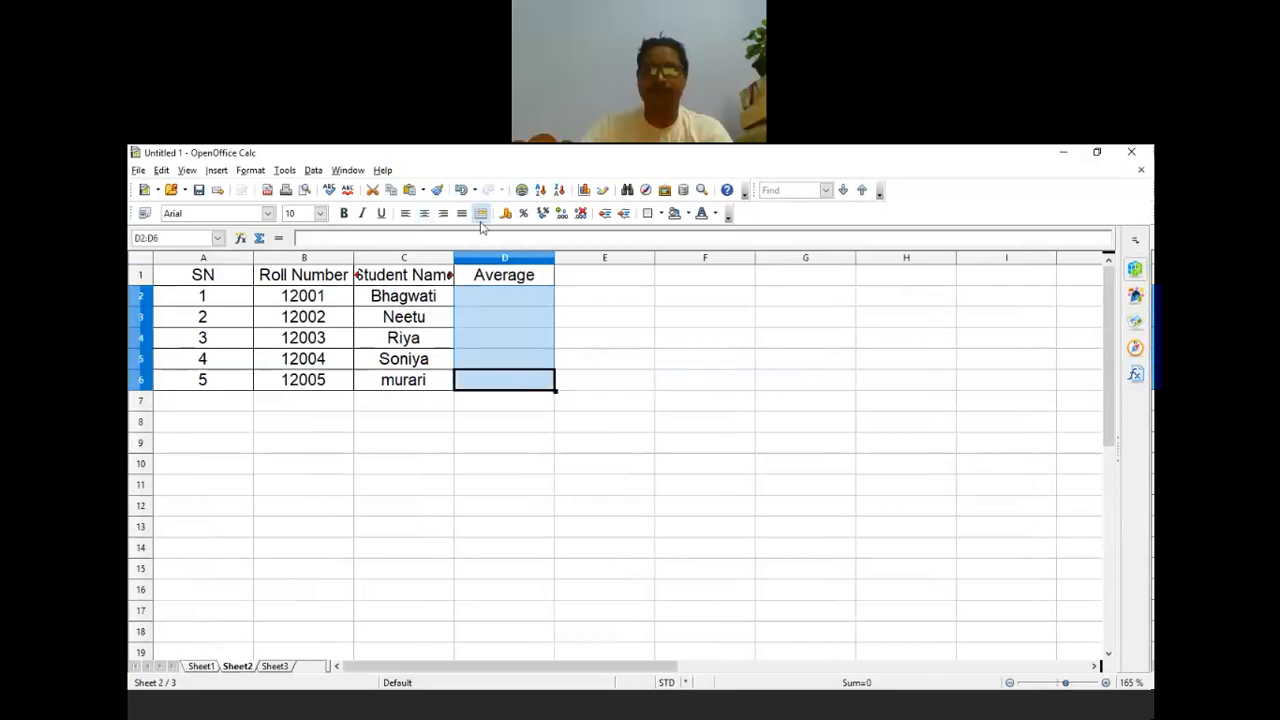
left_click(661, 213)
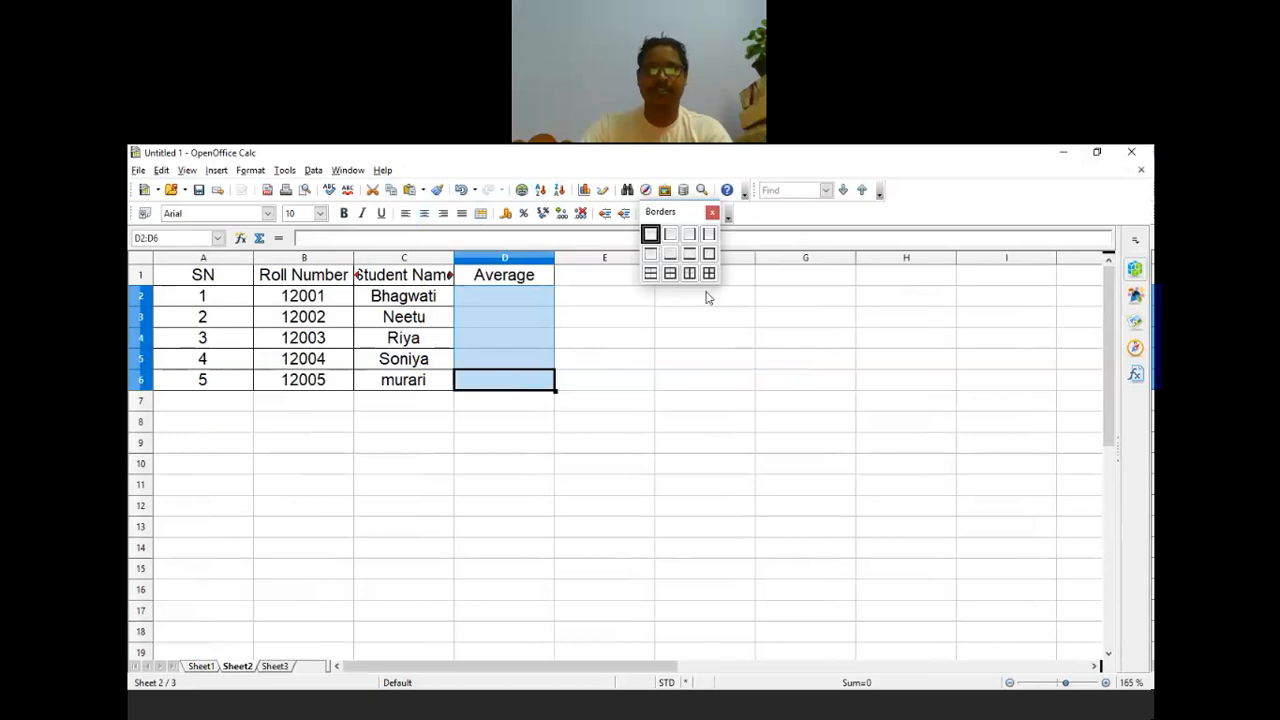
key("Escape")
left_click(677, 376)
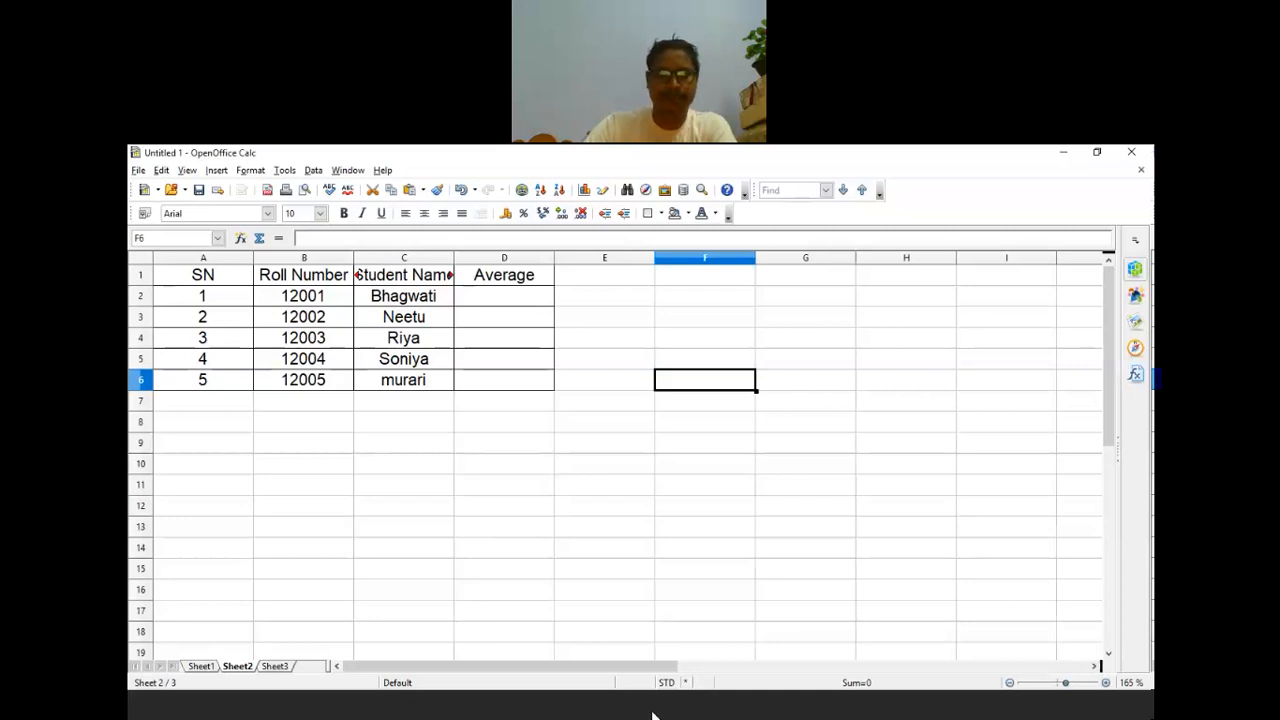
mouse_move(518, 716)
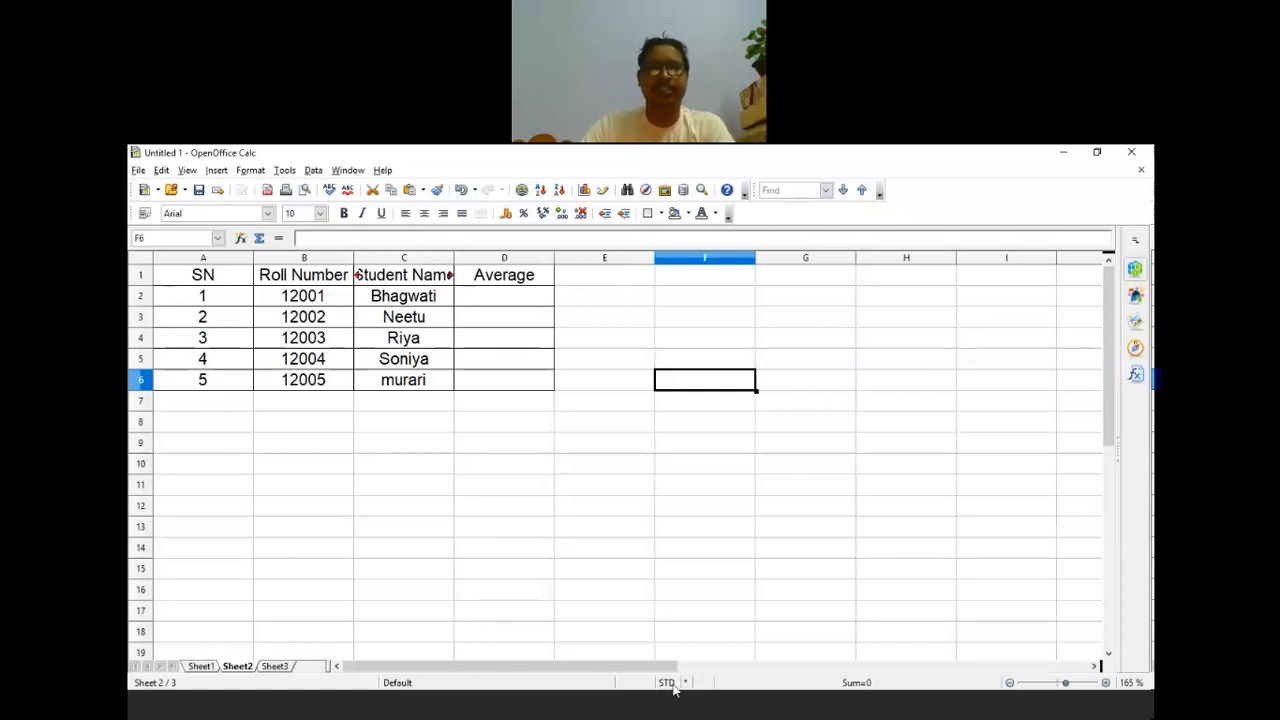
Step: Read the Word exercise text on the Consolidated Average Score and task 3, then return to Calc
left_click(610, 712)
scroll(720, 360, "down", 1)
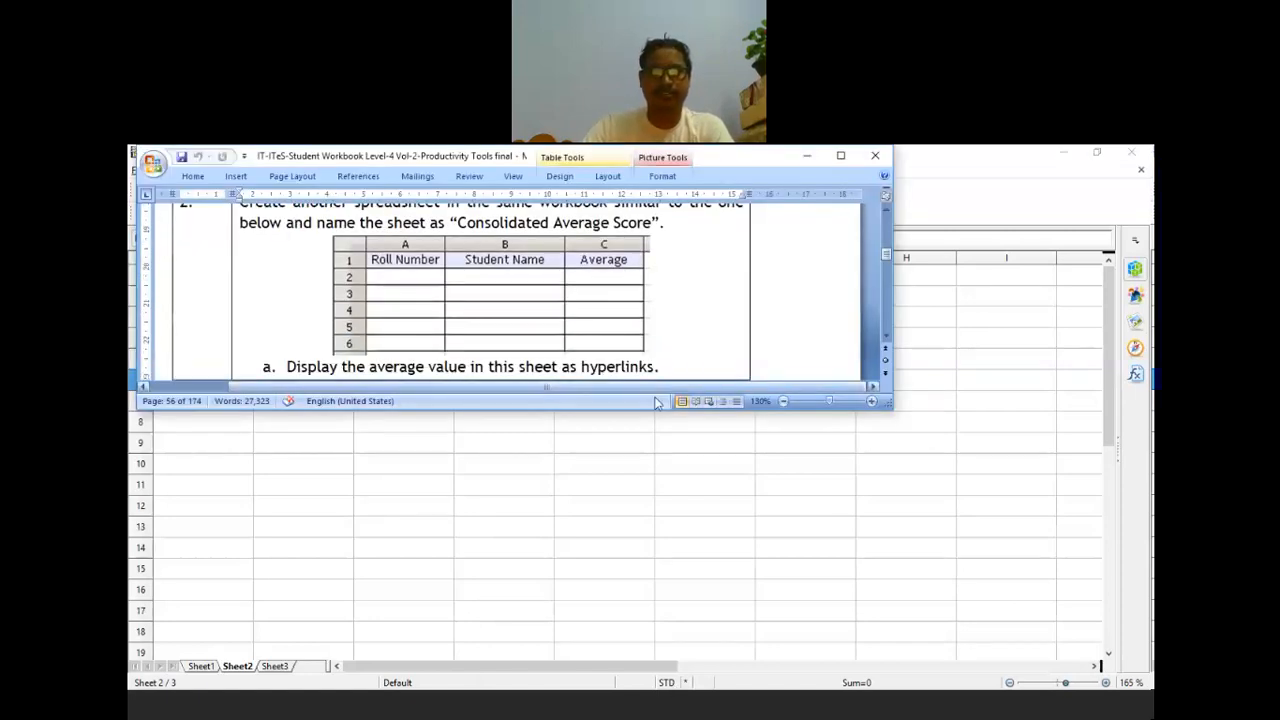
left_click_drag(659, 410, 657, 517)
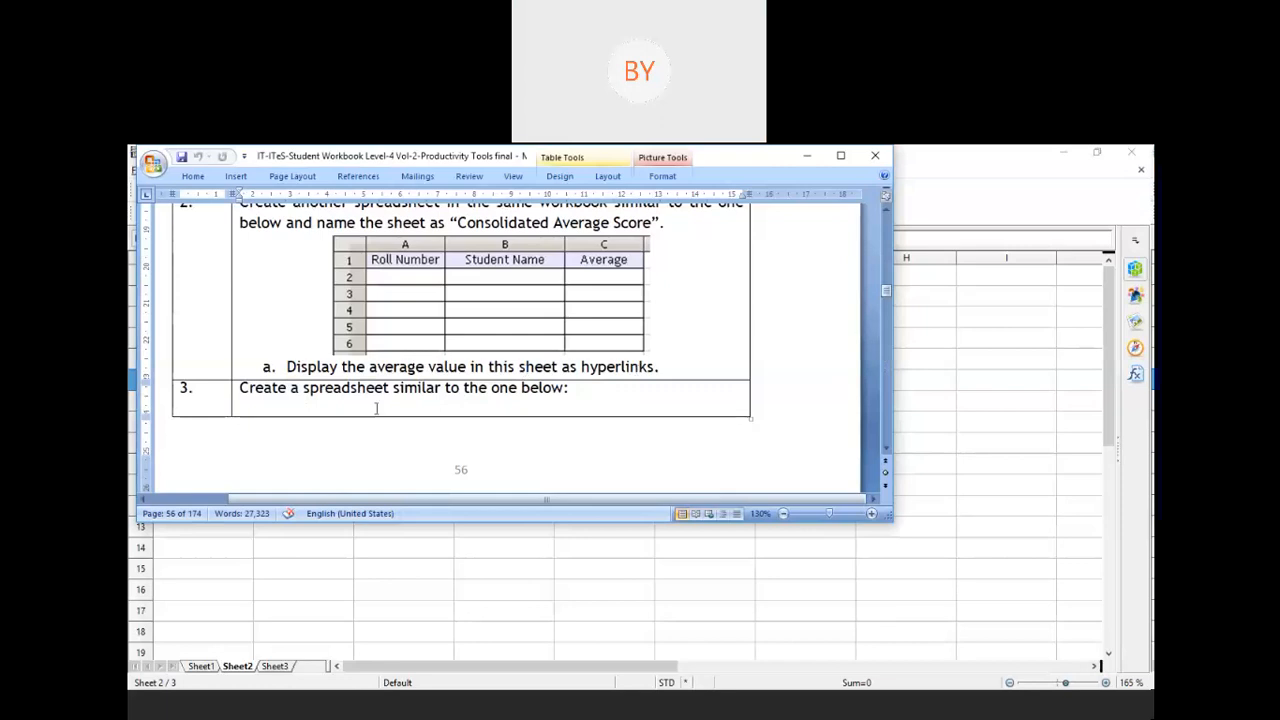
left_click(760, 612)
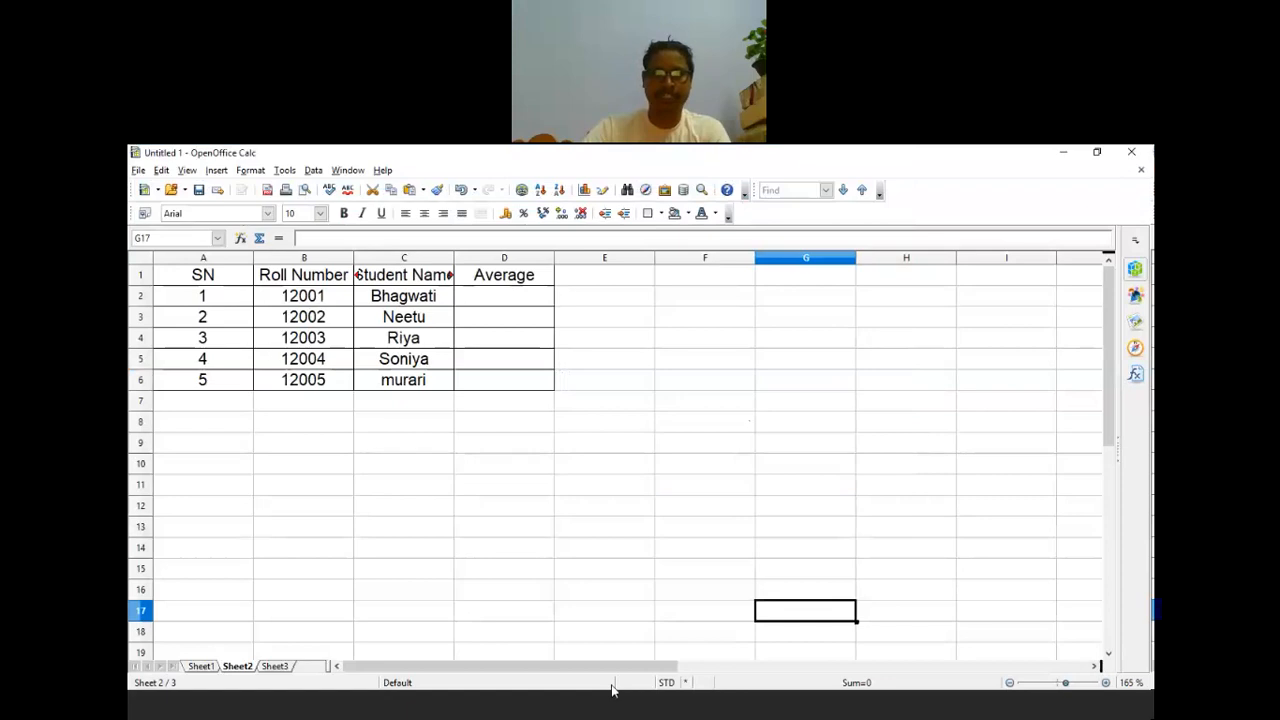
Step: Select Bhagwati's Average cell D2 and open the Insert Hyperlink dialog
left_click(486, 294)
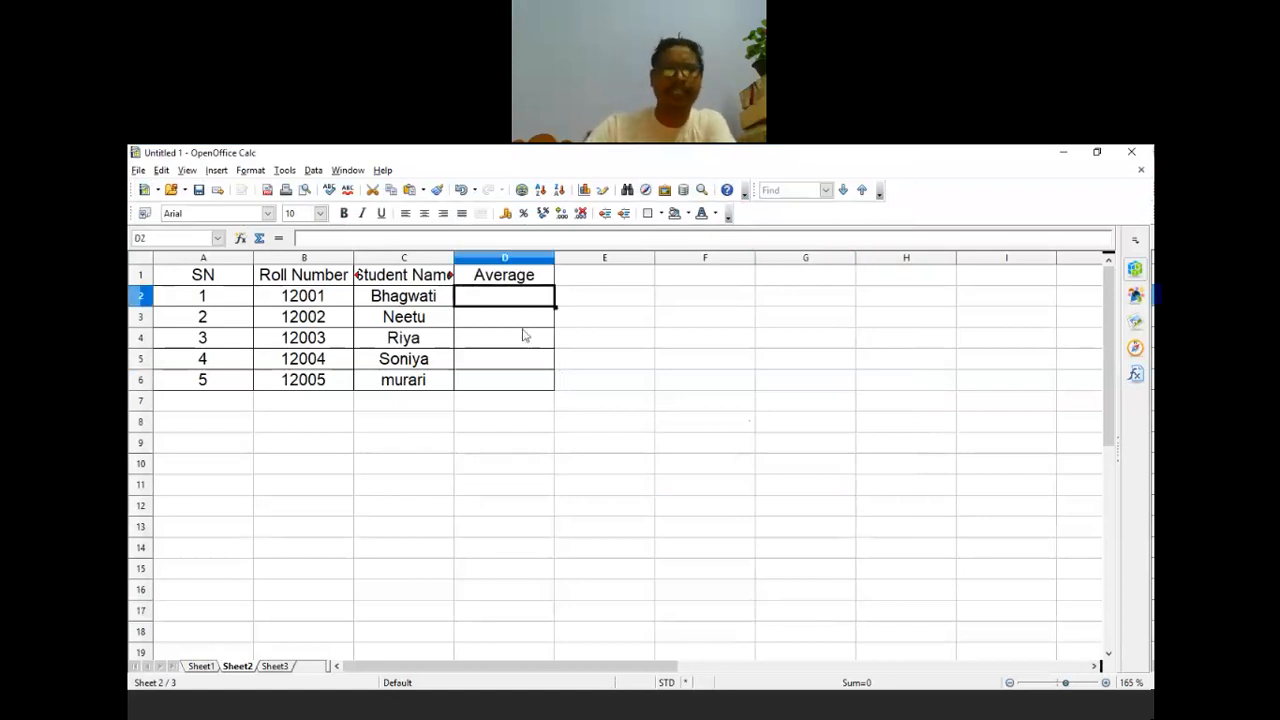
left_click(161, 170)
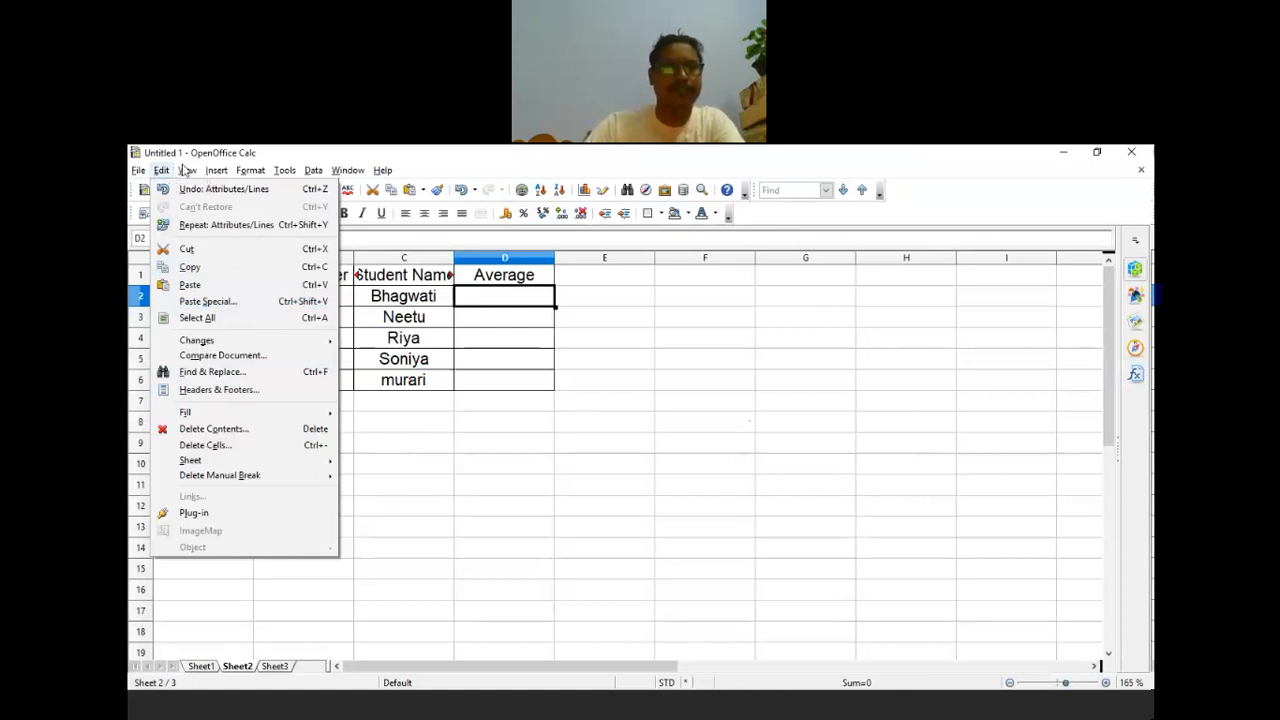
mouse_move(216, 170)
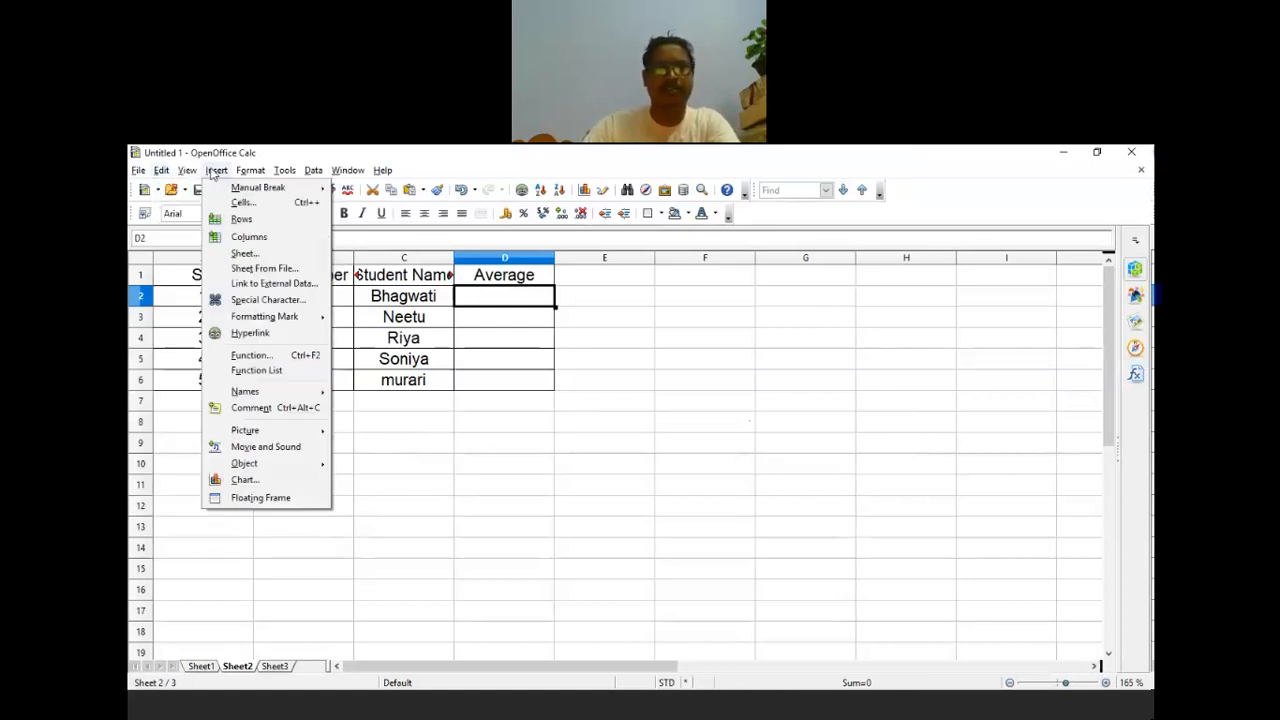
left_click(250, 334)
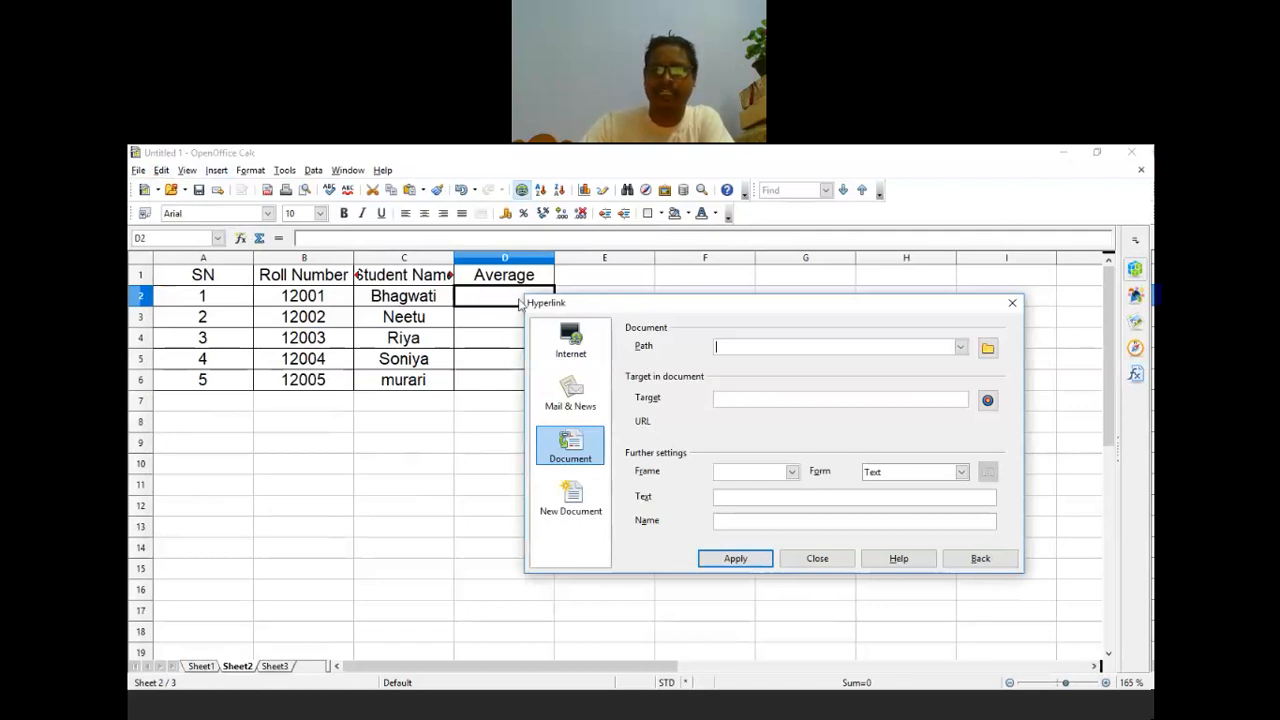
Step: In the Hyperlink dialog's Document page, choose Sheet1 as the target from the target navigator
left_click_drag(520, 303, 322, 291)
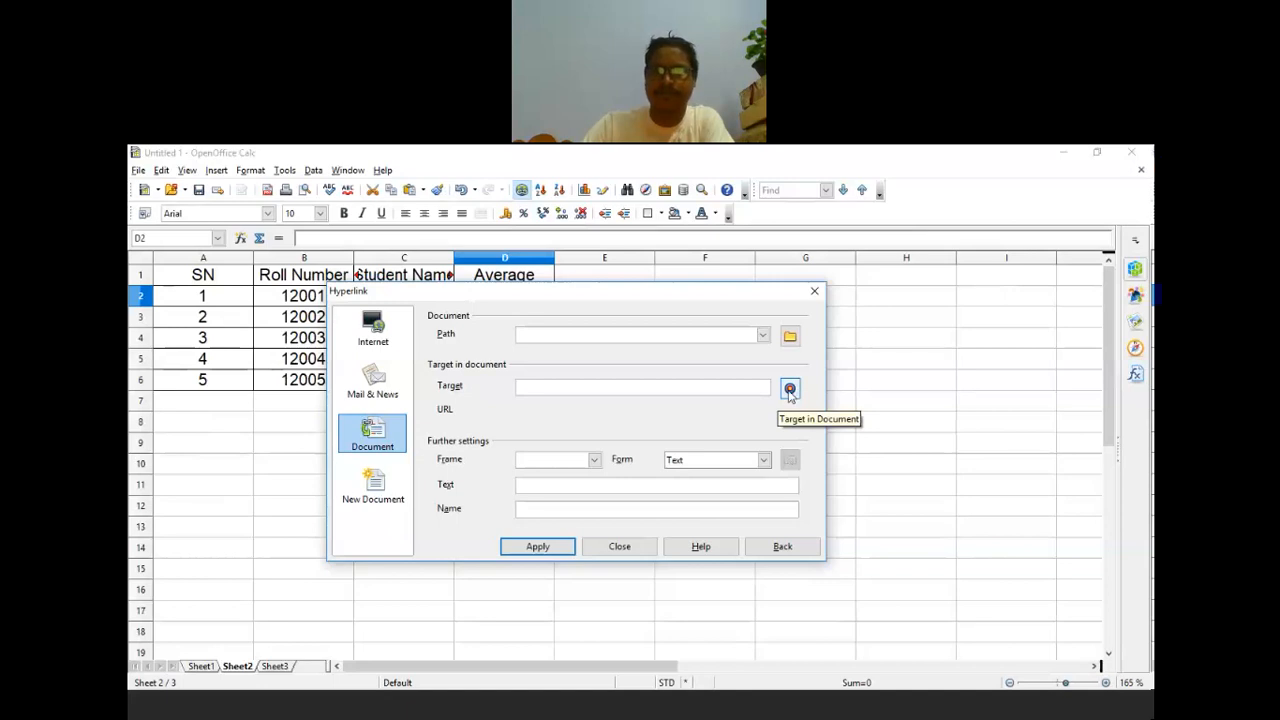
left_click(790, 390)
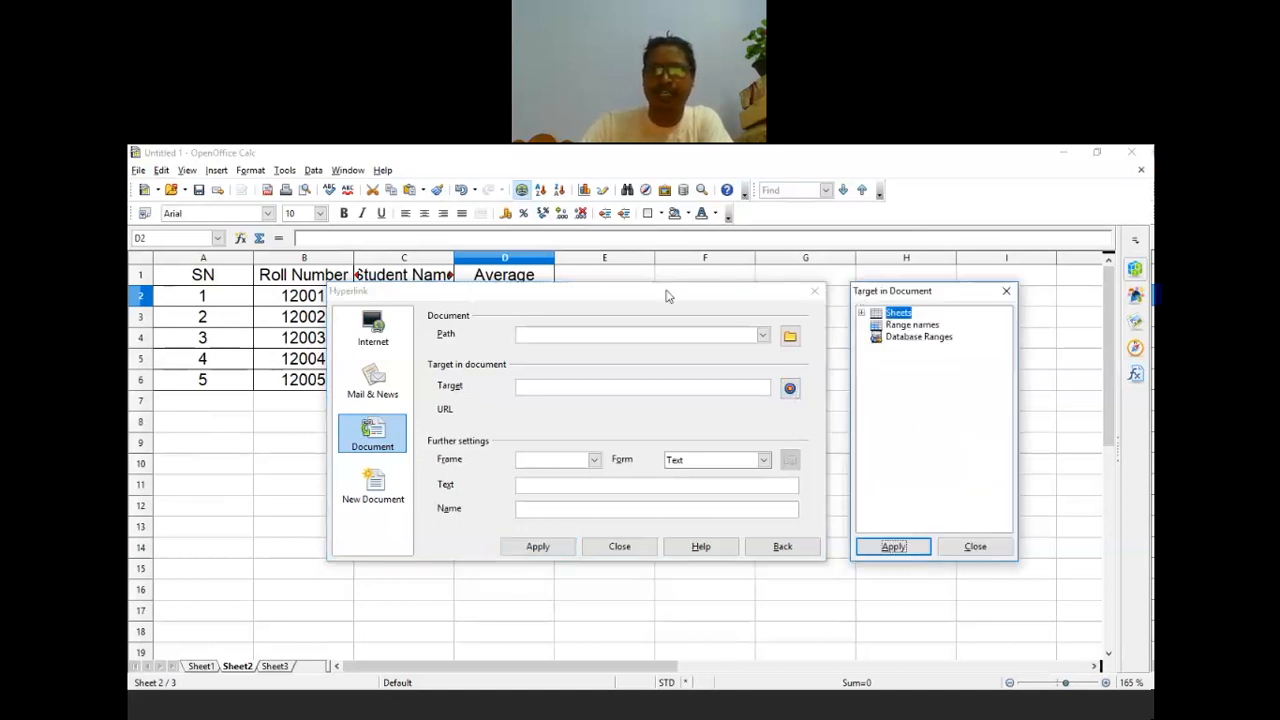
left_click_drag(668, 296, 668, 293)
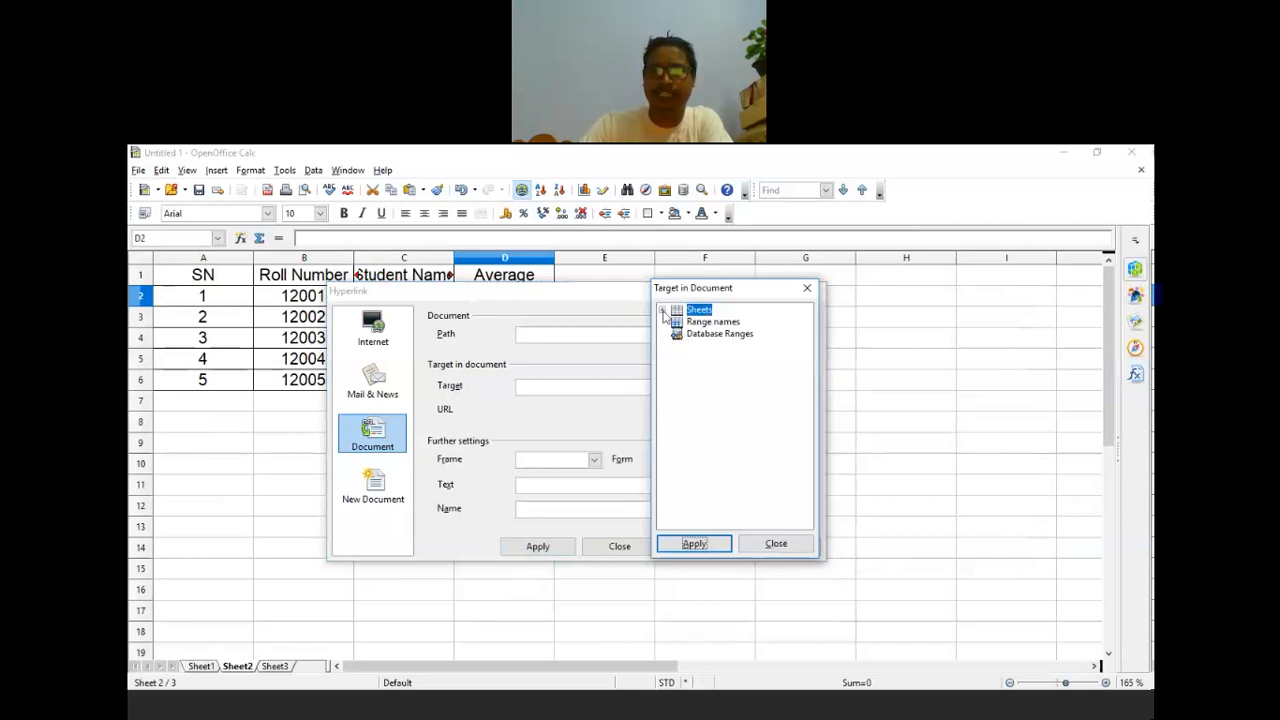
left_click(662, 311)
left_click(706, 322)
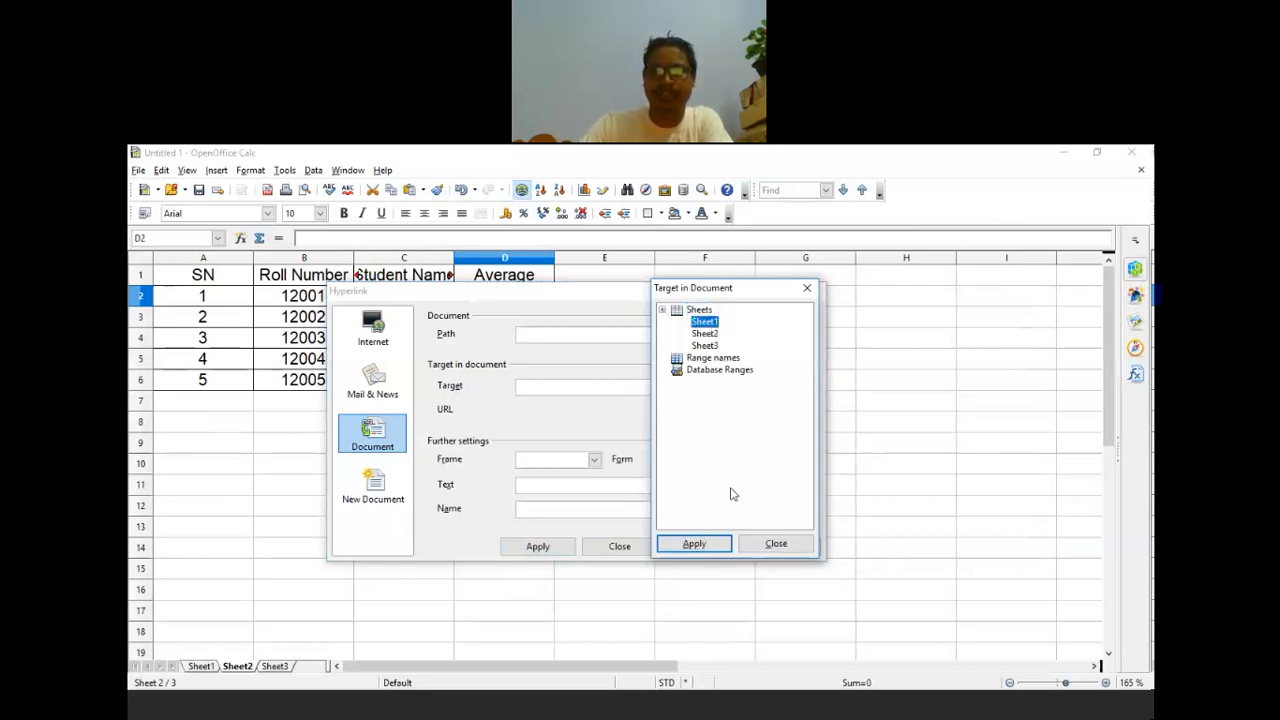
left_click(706, 548)
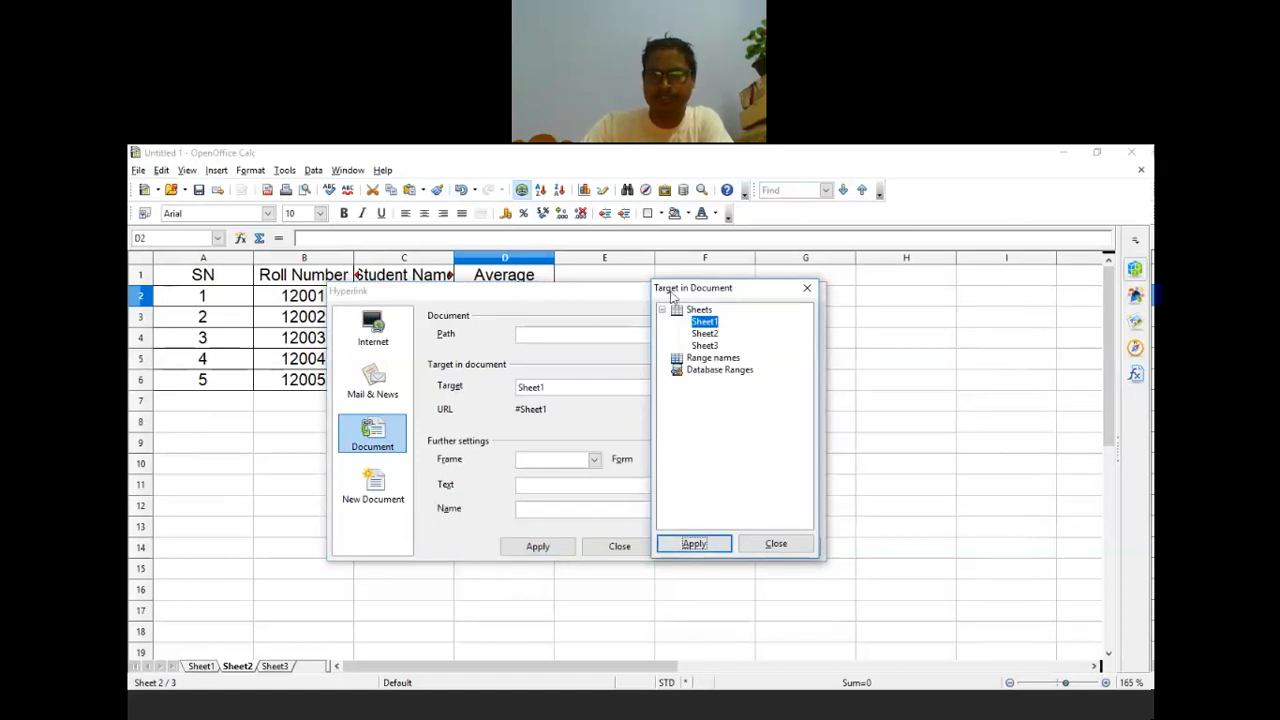
Step: Apply the Sheet1 hyperlink to D2 so it displays #Sheet1, then close the dialog
left_click(752, 371)
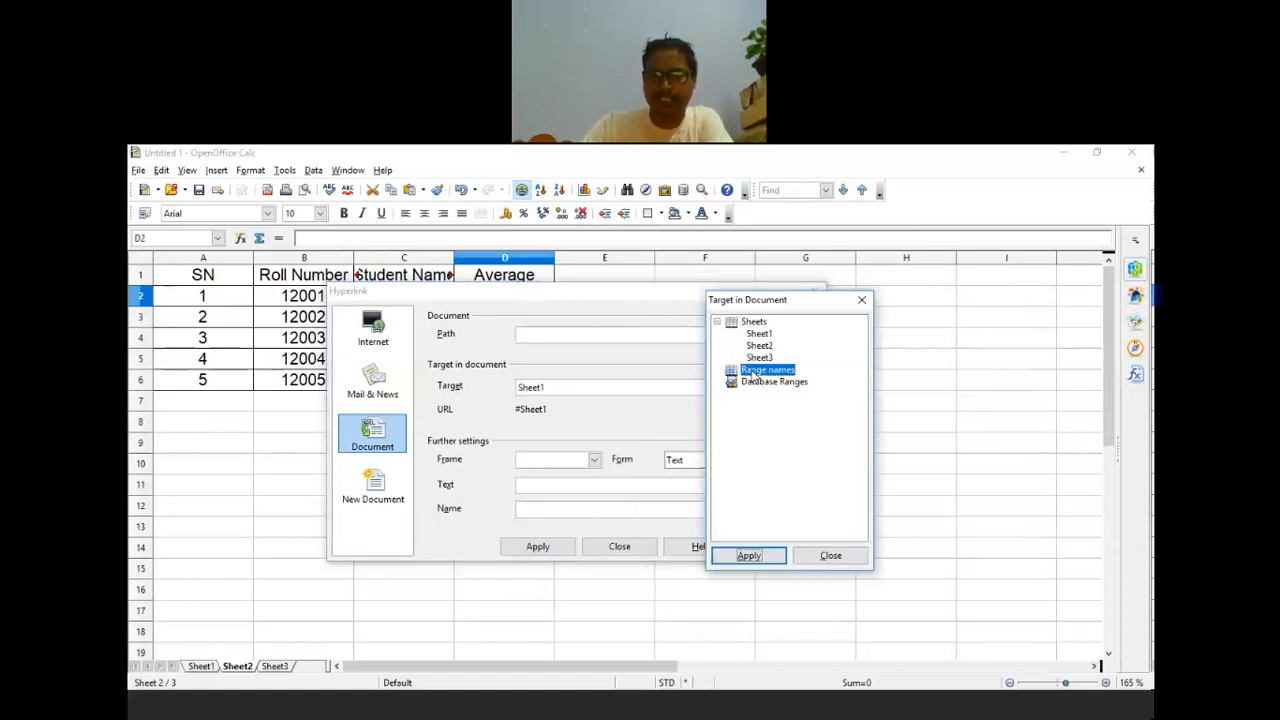
left_click(765, 374)
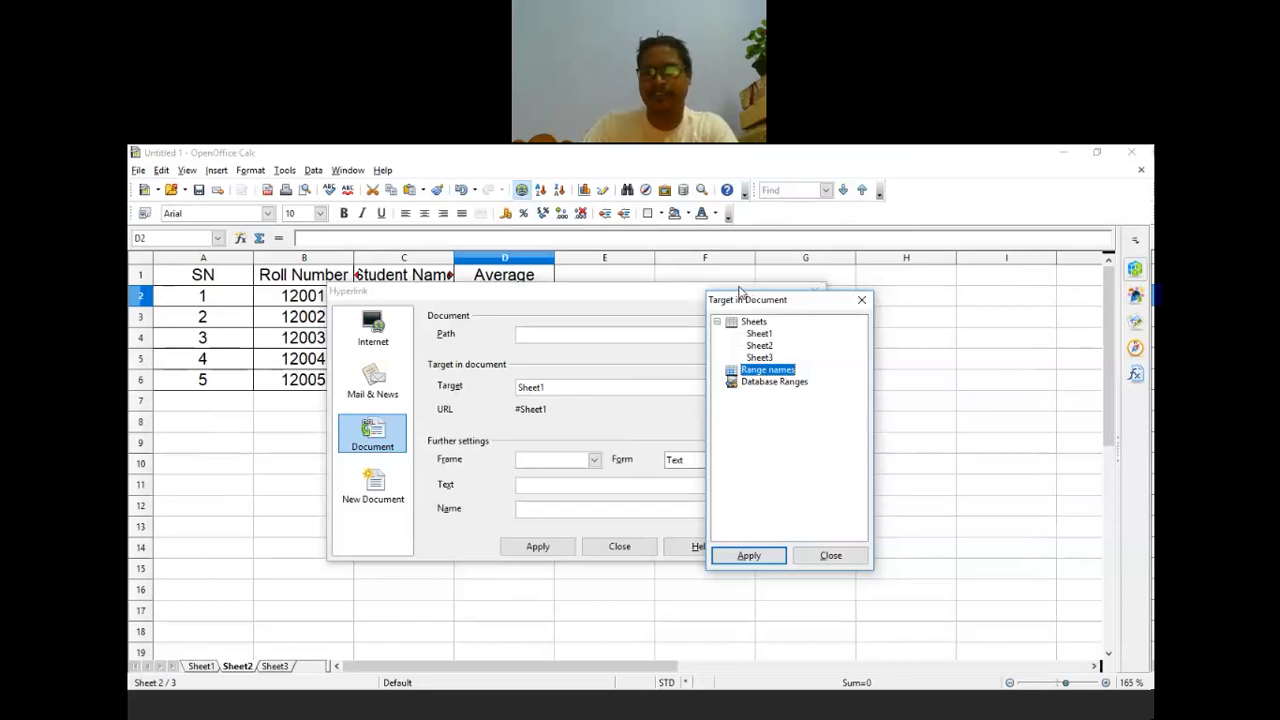
left_click_drag(739, 291, 753, 276)
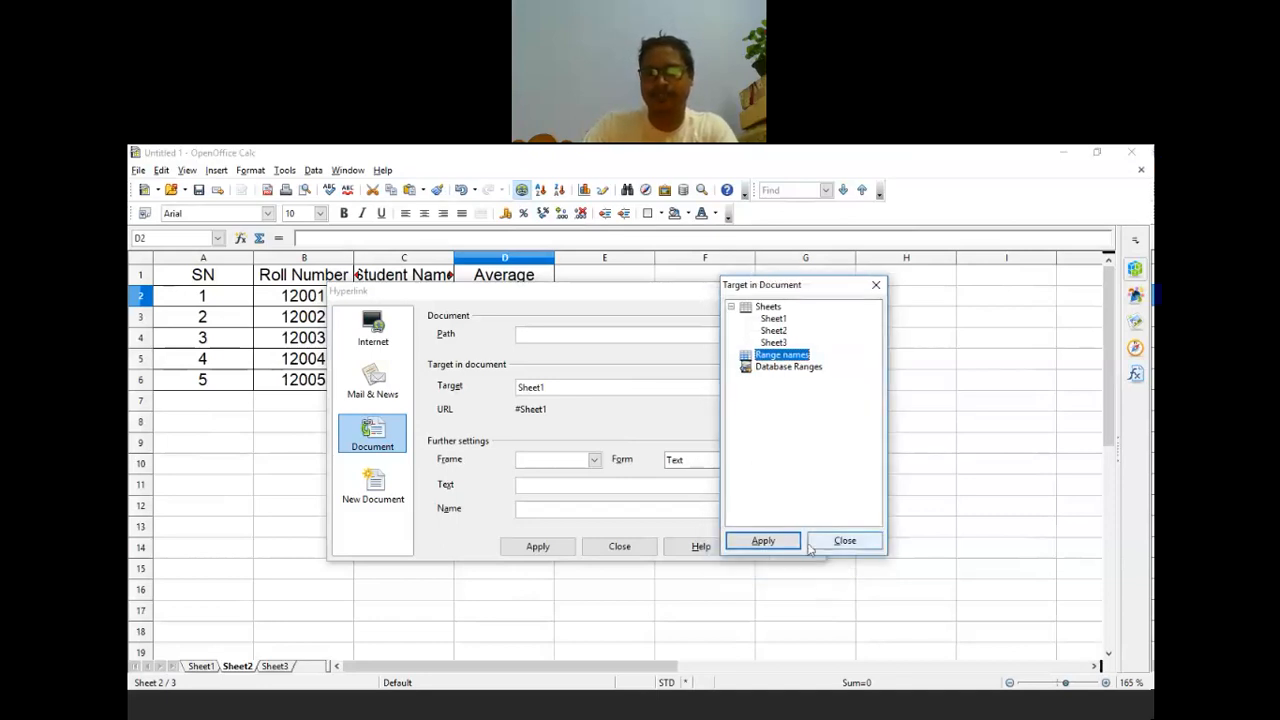
left_click(812, 545)
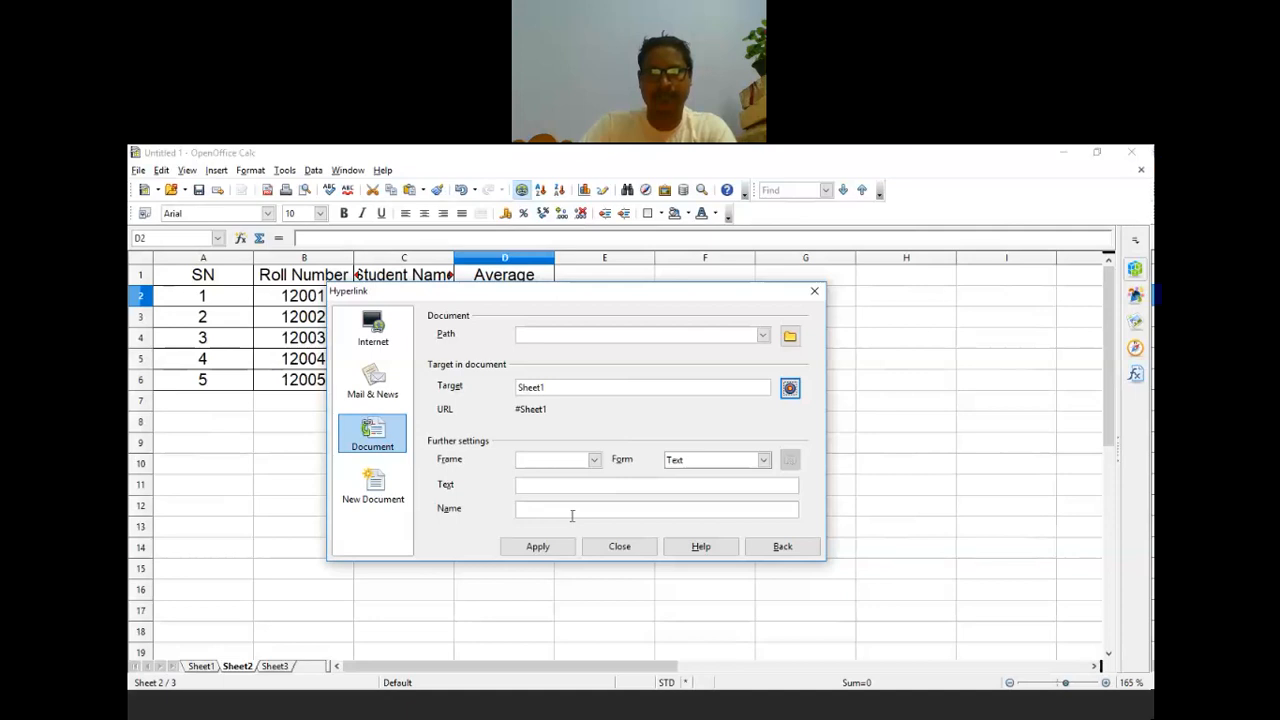
left_click(546, 552)
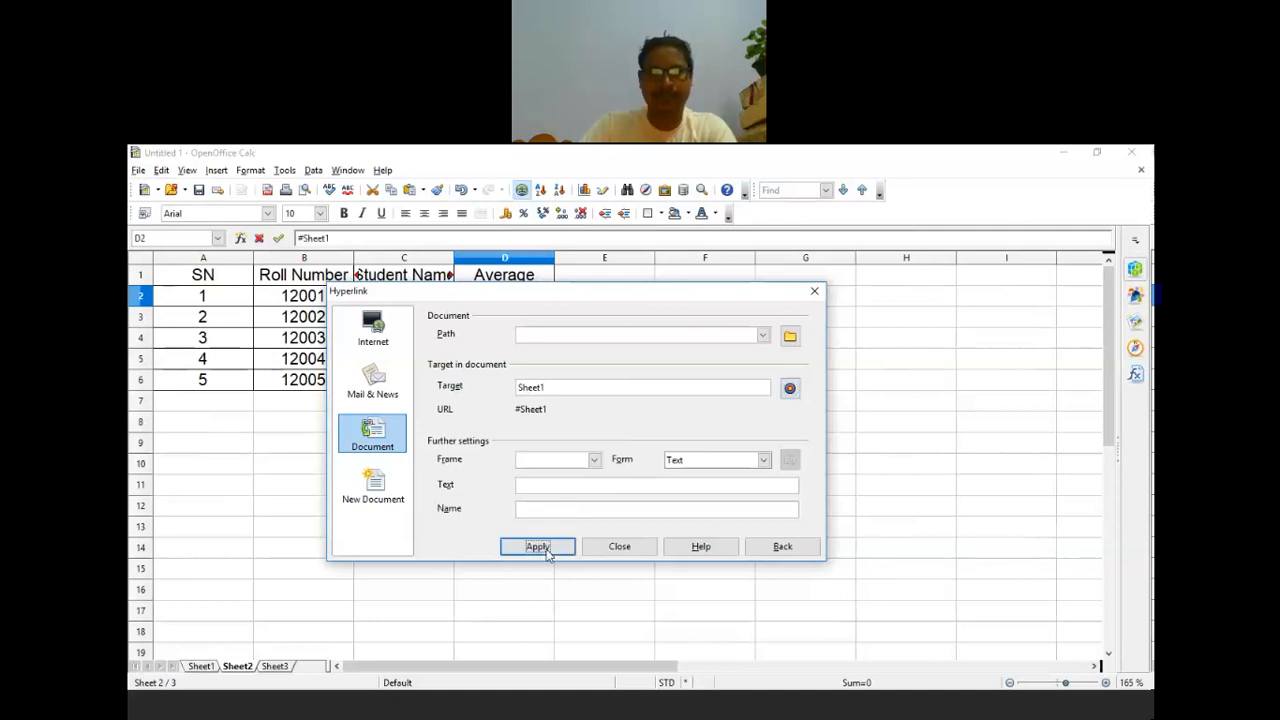
left_click(621, 546)
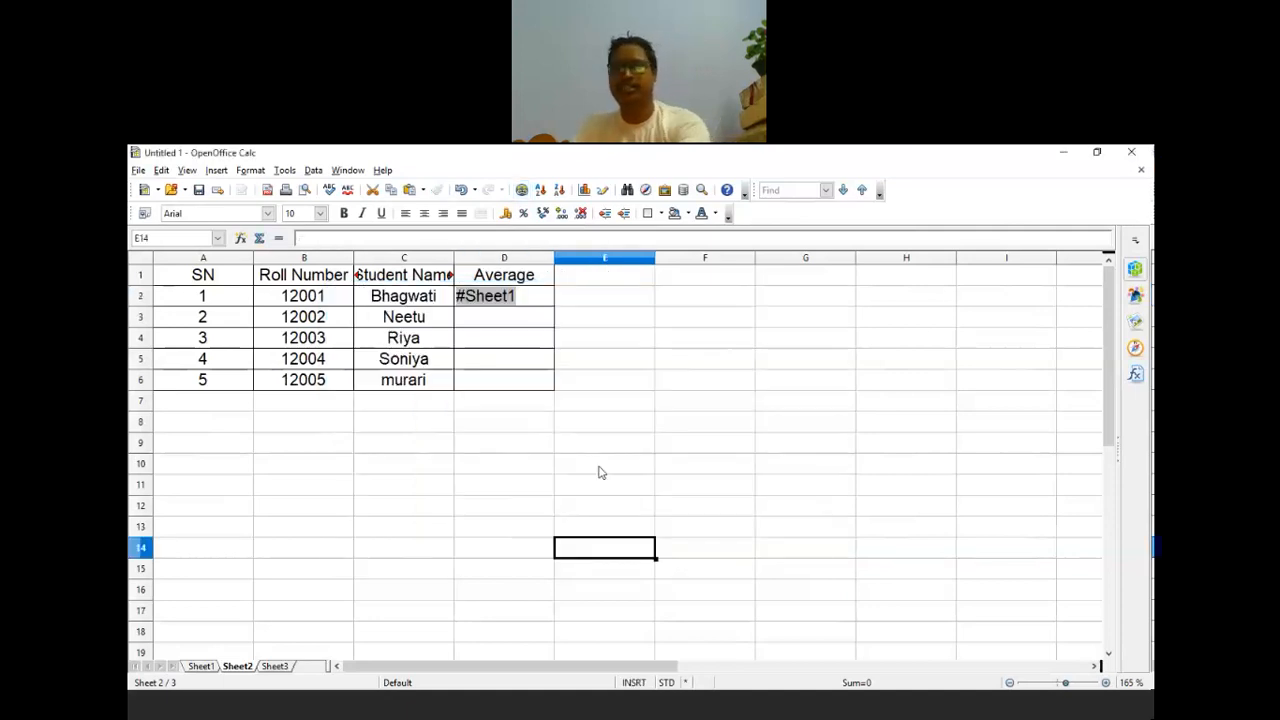
left_click(540, 299)
key("Delete")
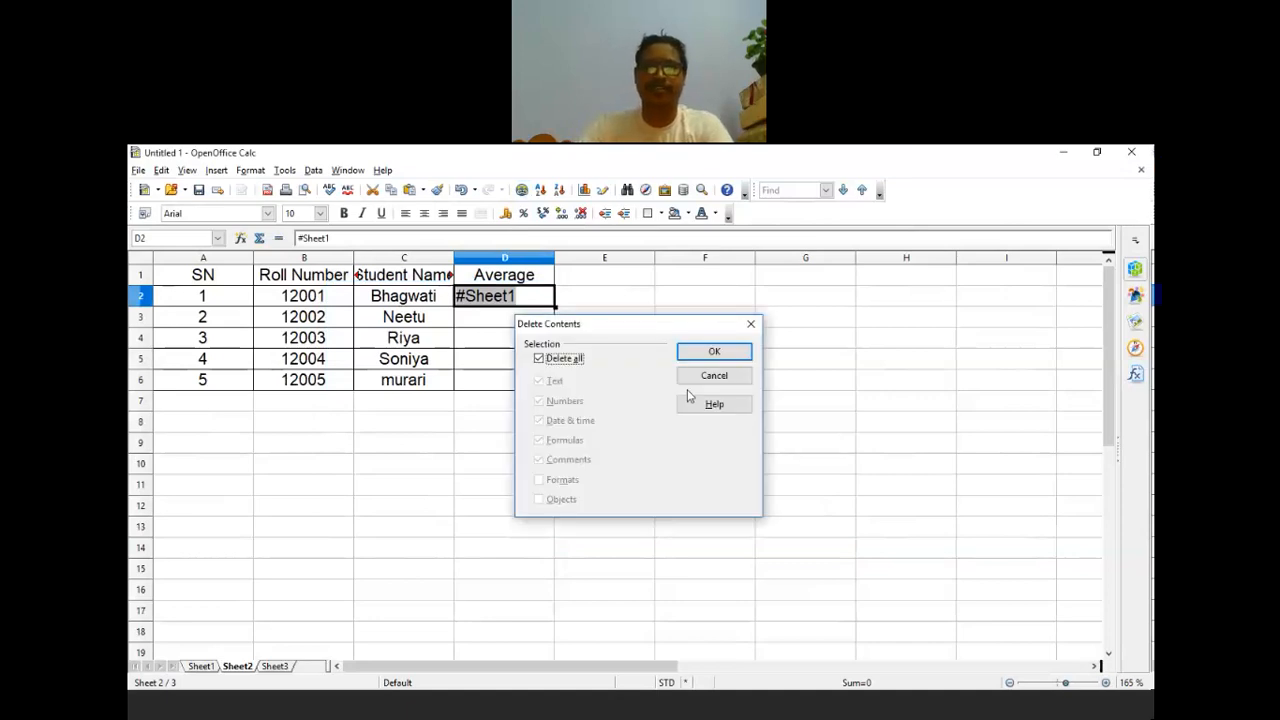
key("Return")
left_click(723, 479)
left_click(526, 237)
left_click(516, 295)
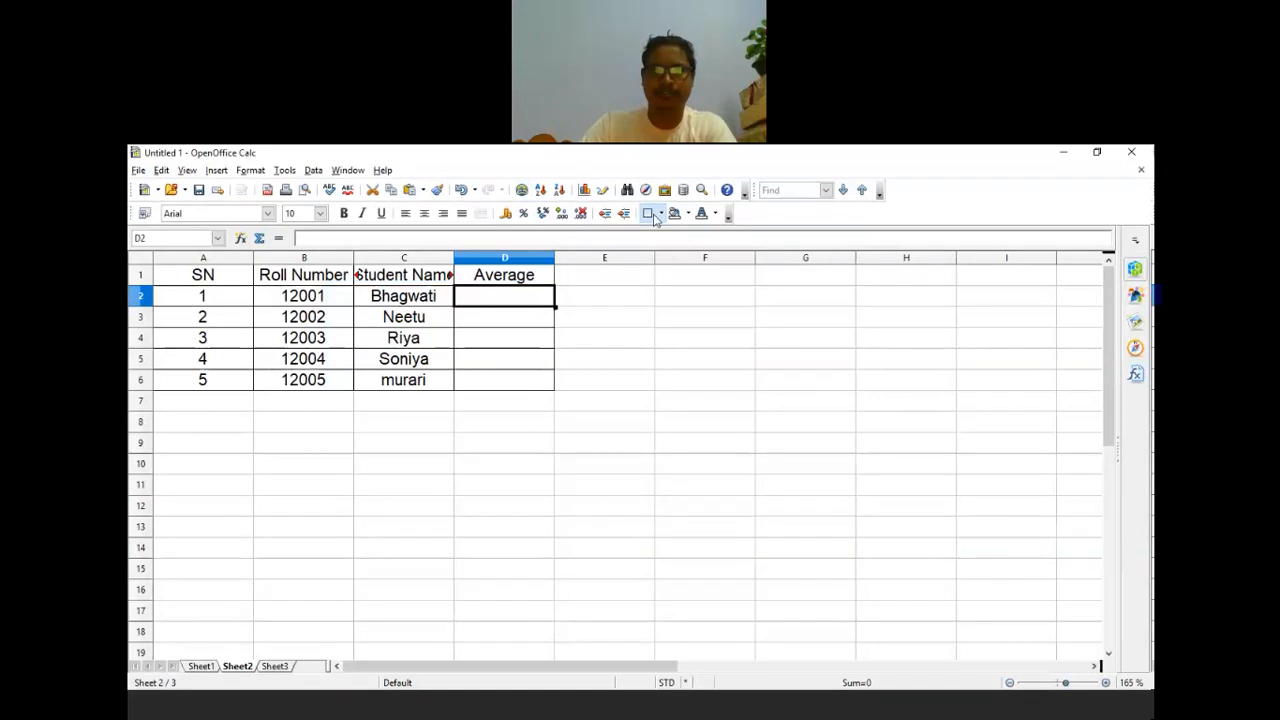
left_click(655, 216)
left_click(636, 400)
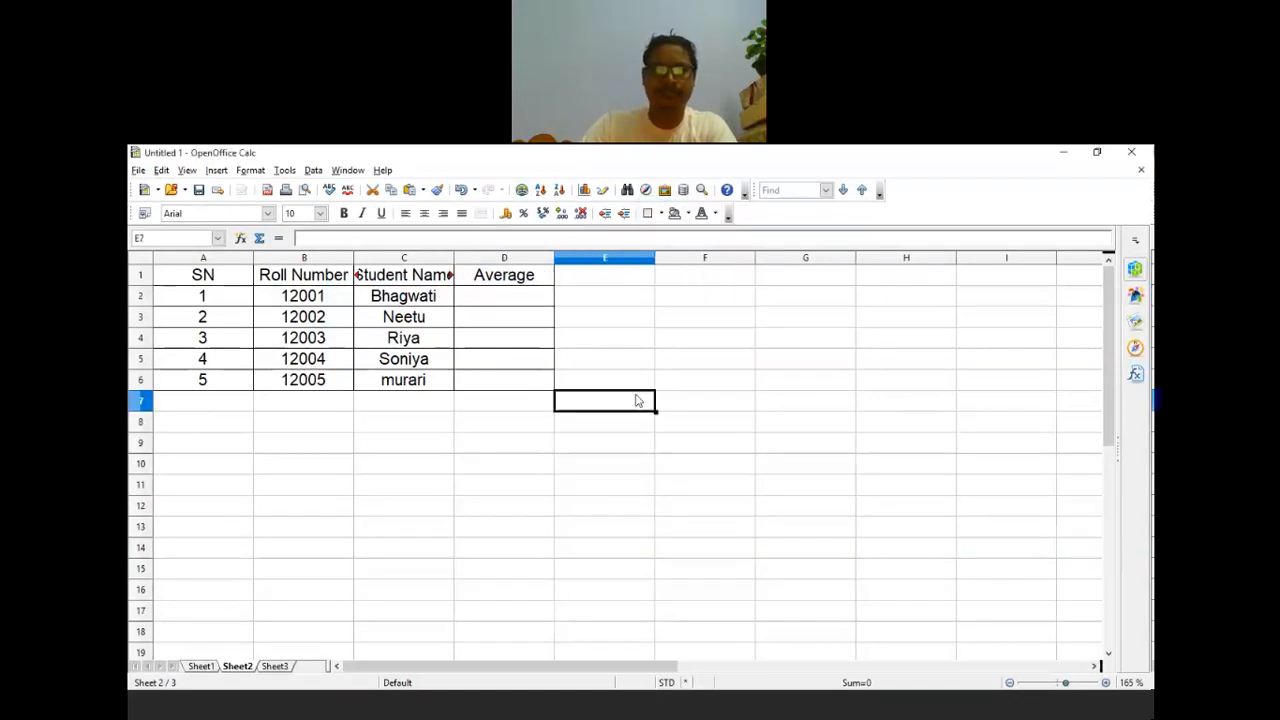
left_click(509, 296)
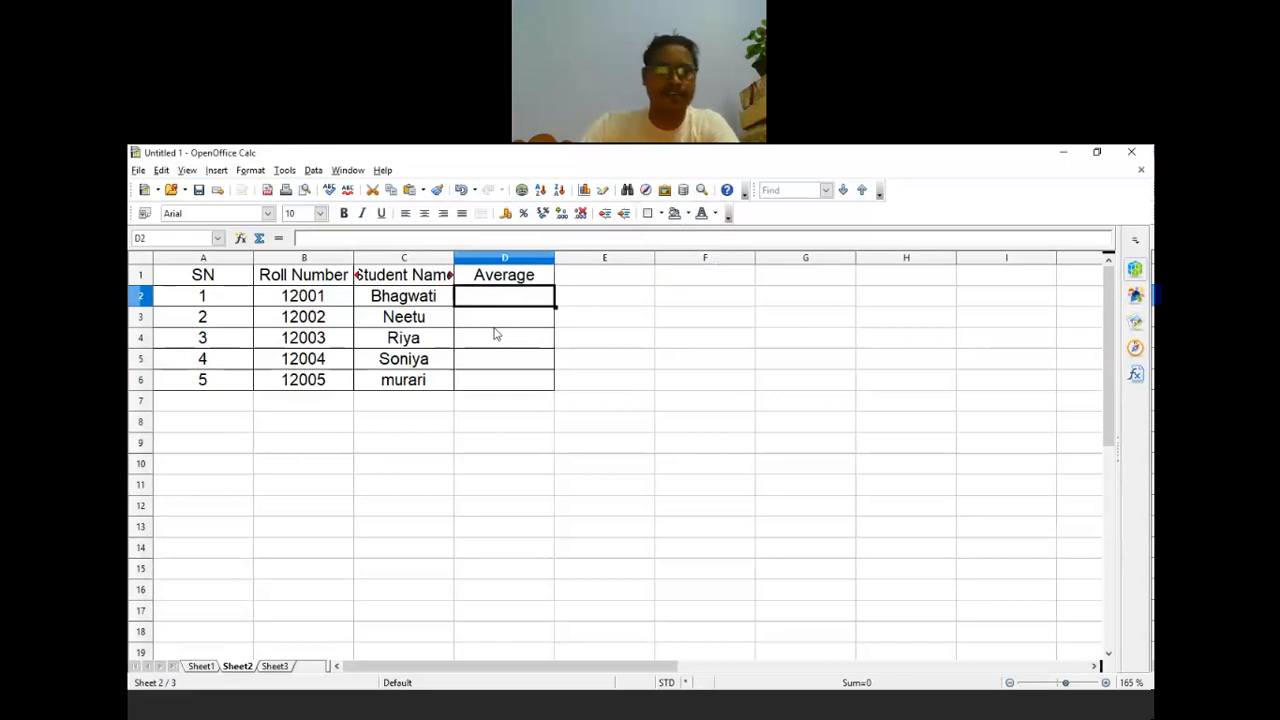
type("=")
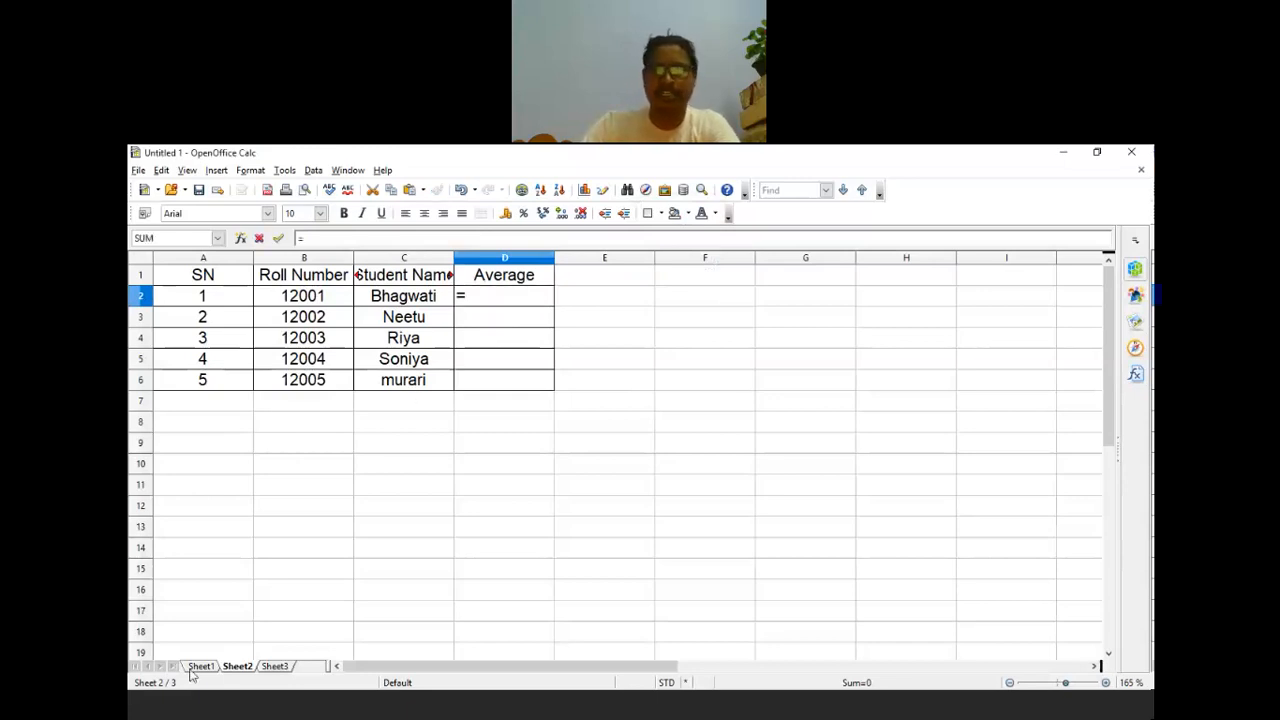
left_click(199, 666)
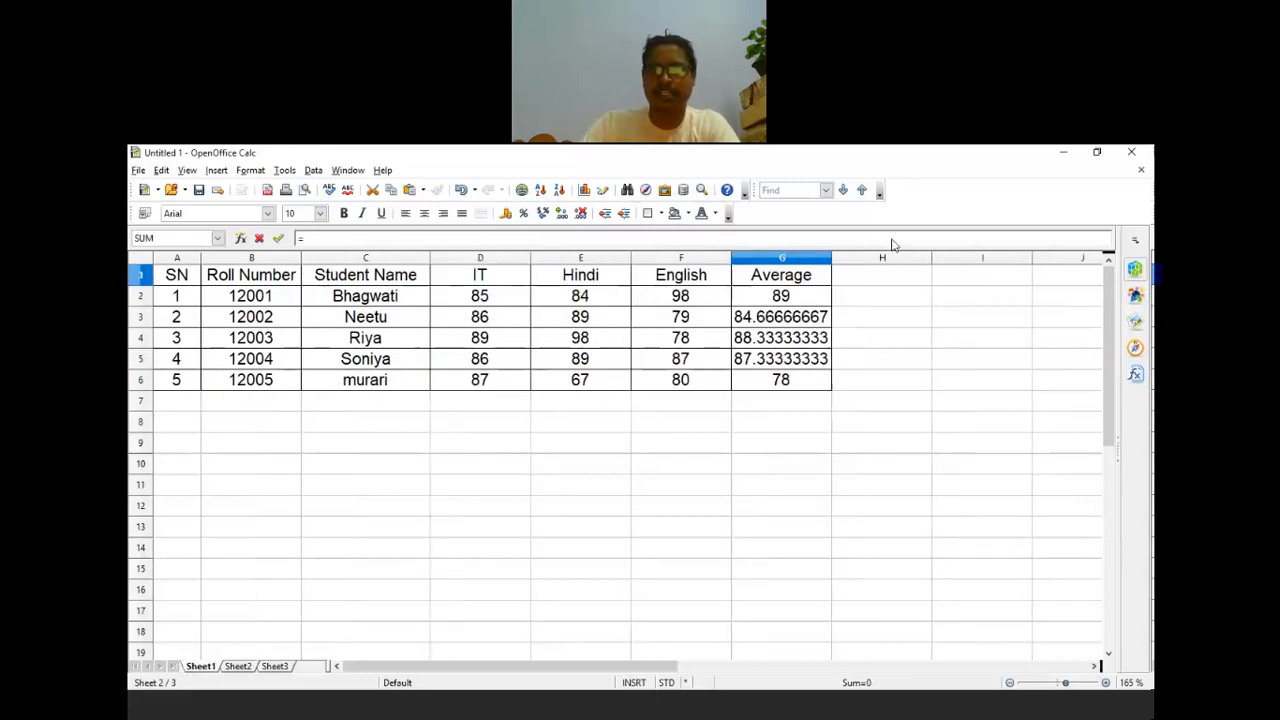
left_click(812, 302)
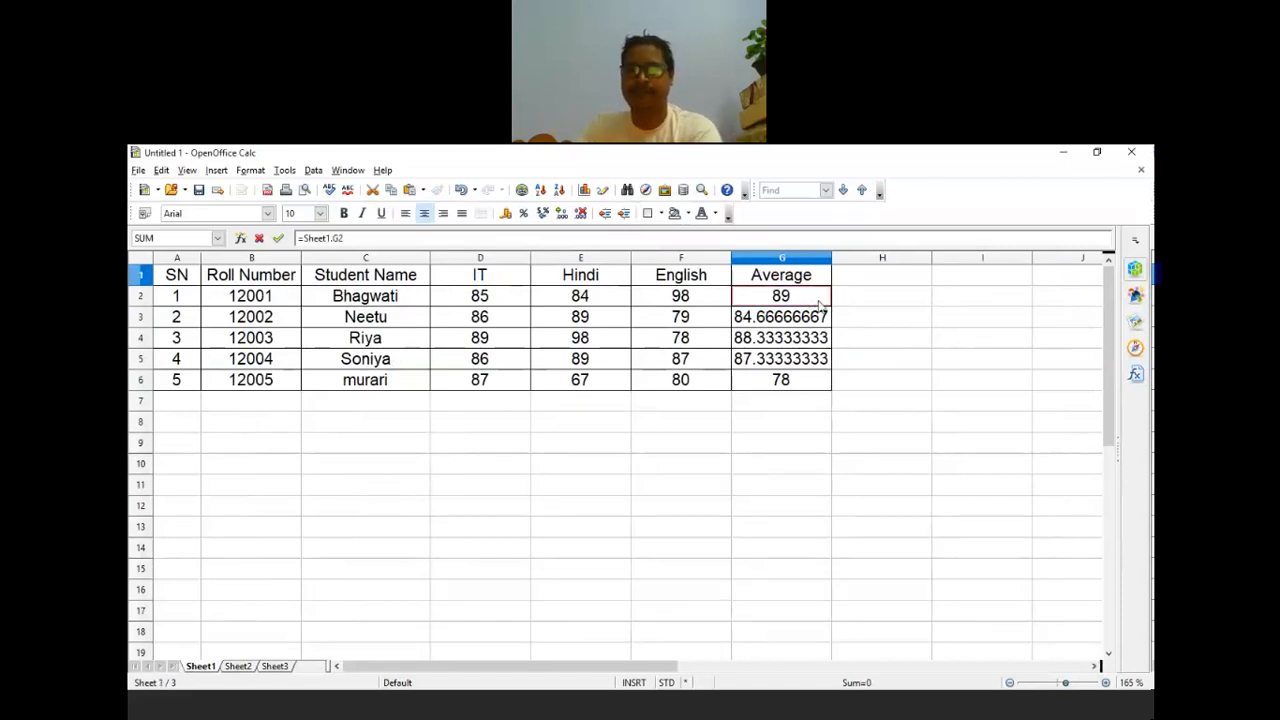
key("Return")
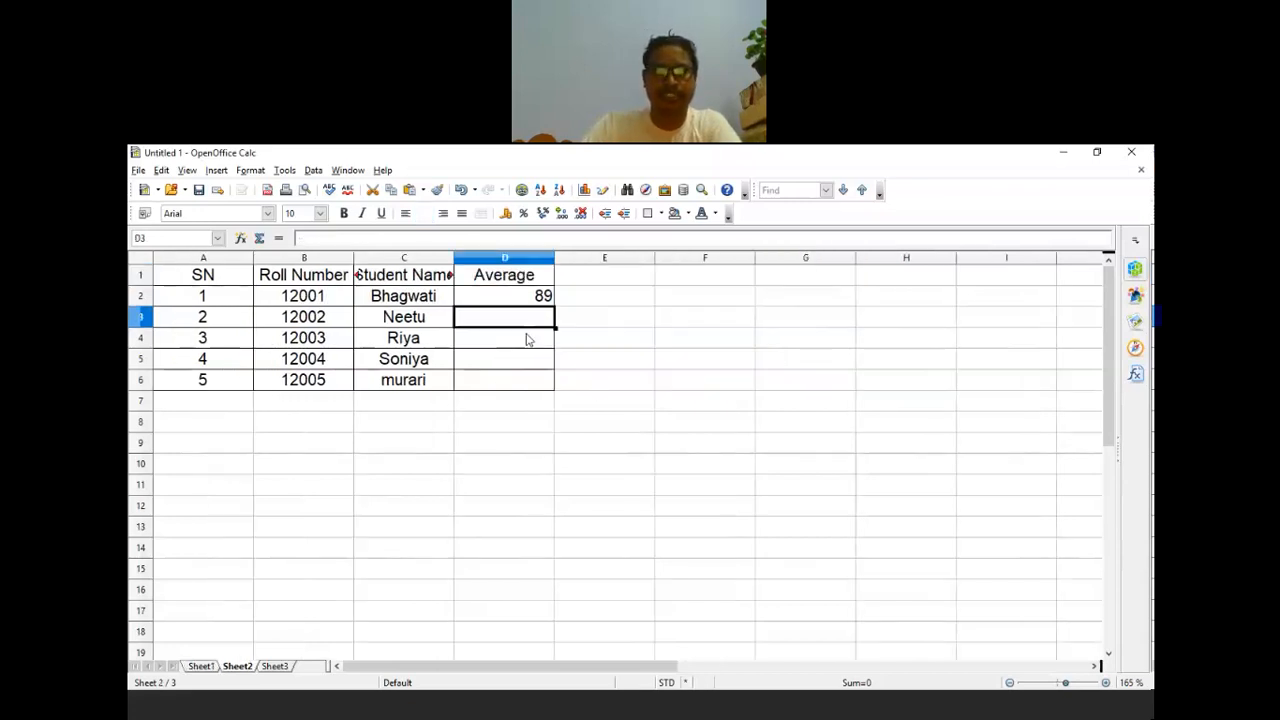
left_click(521, 388, "shift")
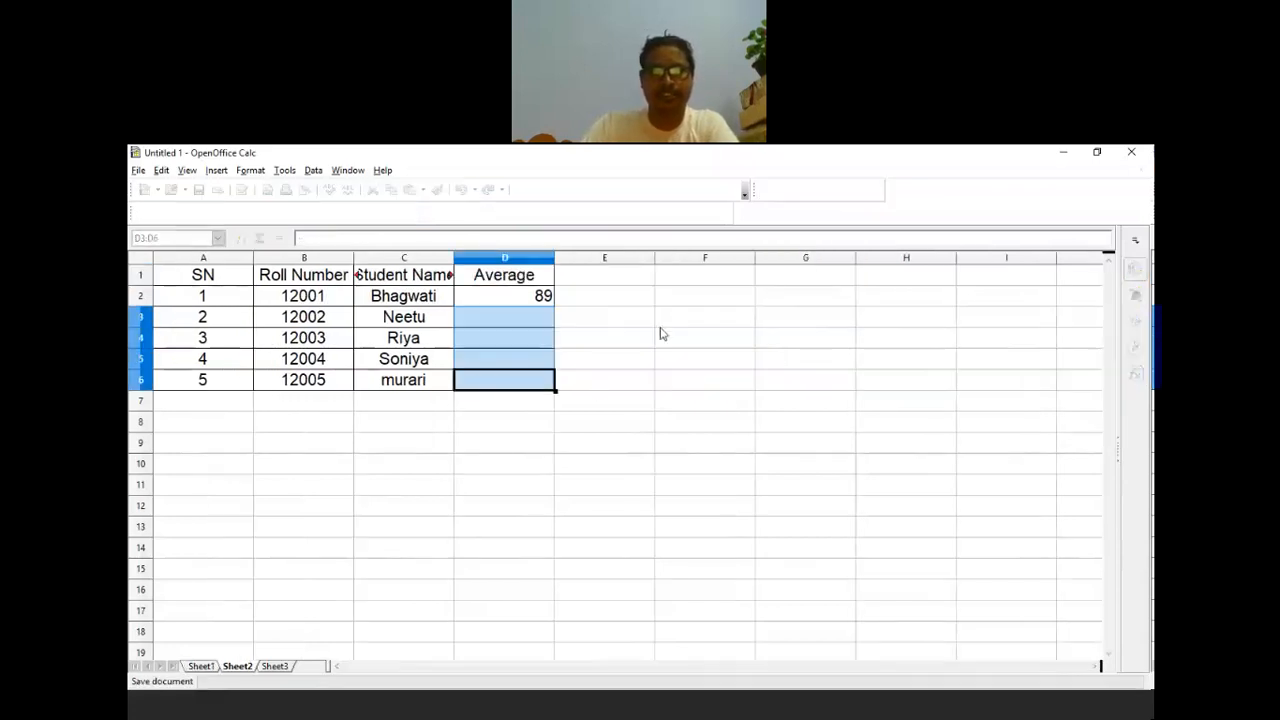
left_click(524, 334)
left_click(545, 300)
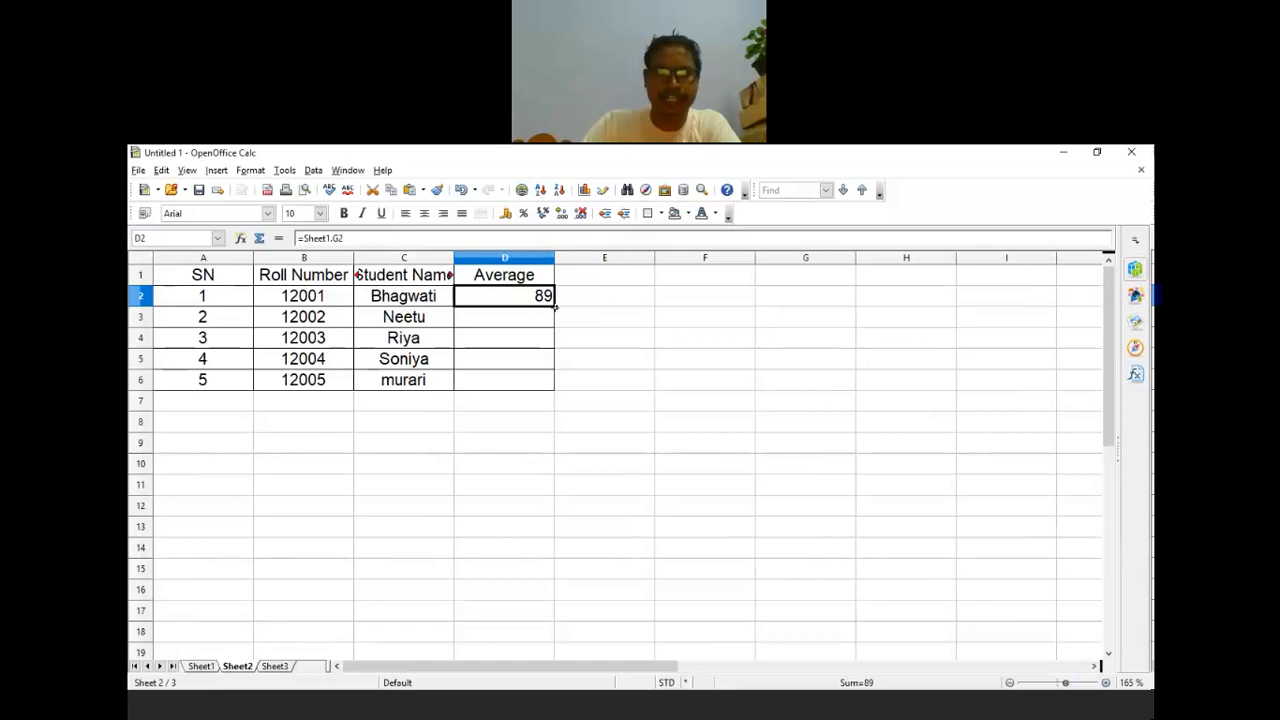
left_click_drag(555, 307, 556, 384)
left_click(505, 317)
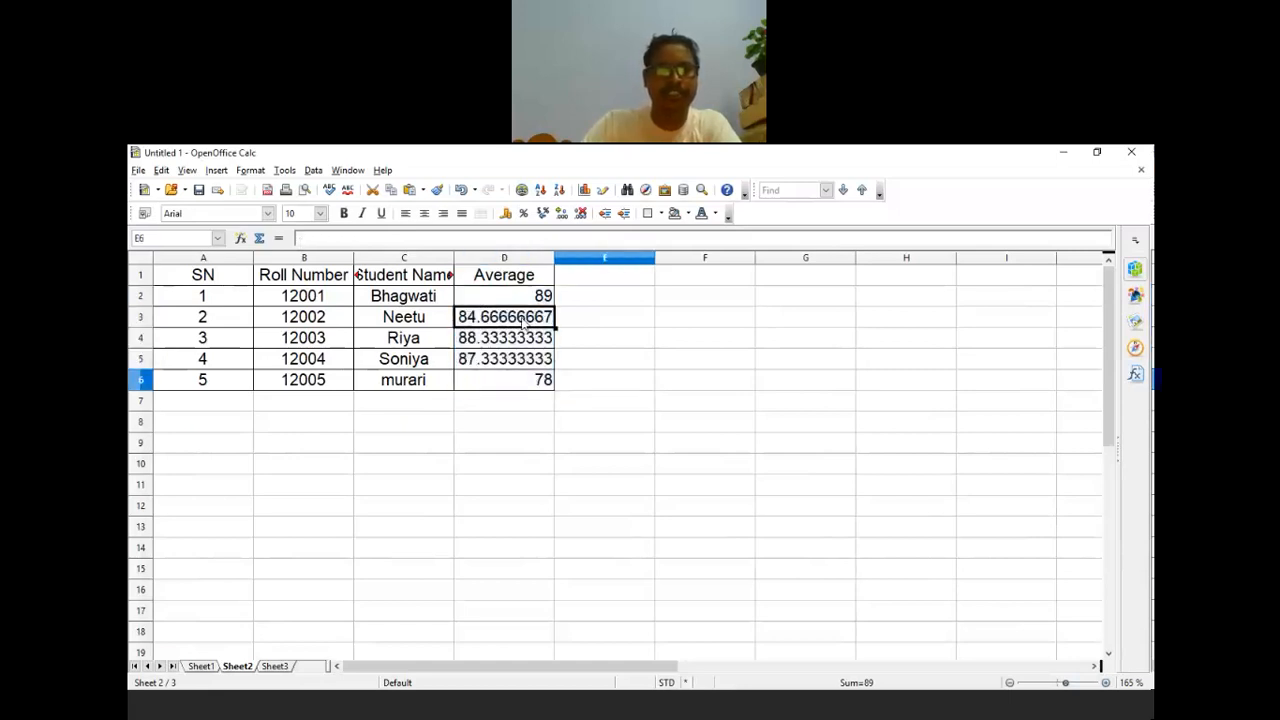
left_click(498, 341)
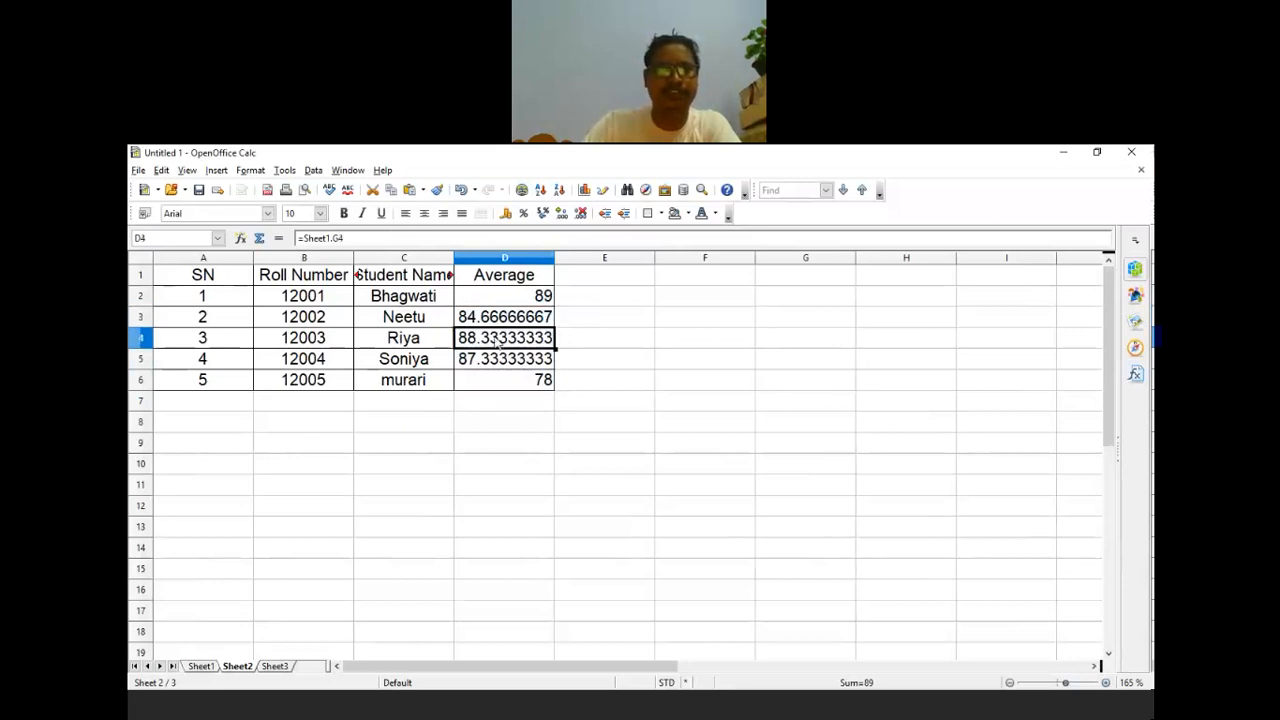
left_click(510, 366)
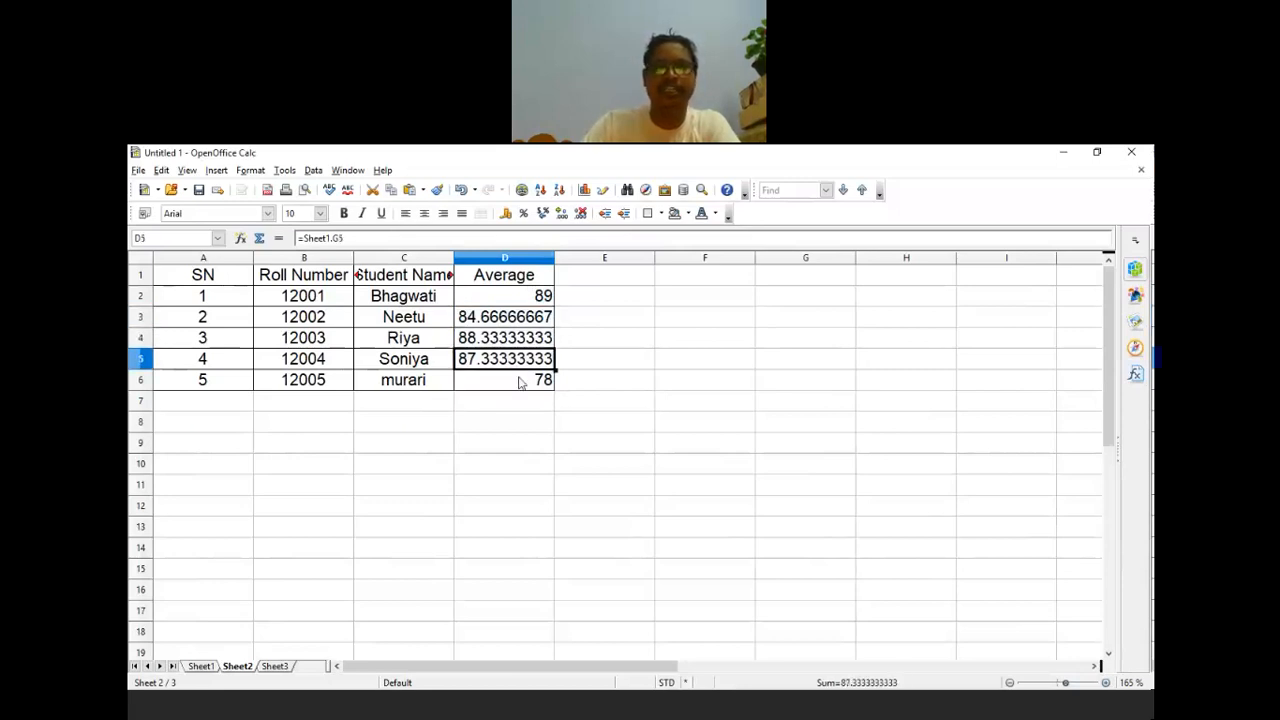
left_click(520, 386)
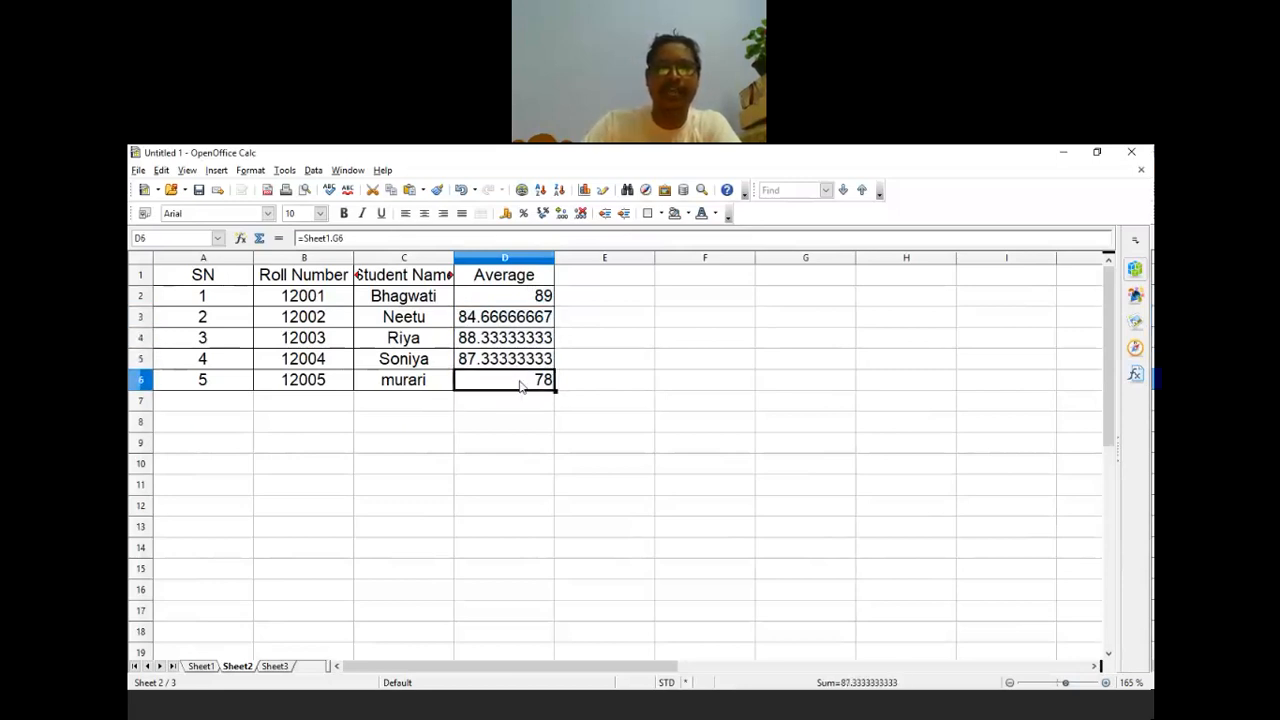
left_click(512, 258)
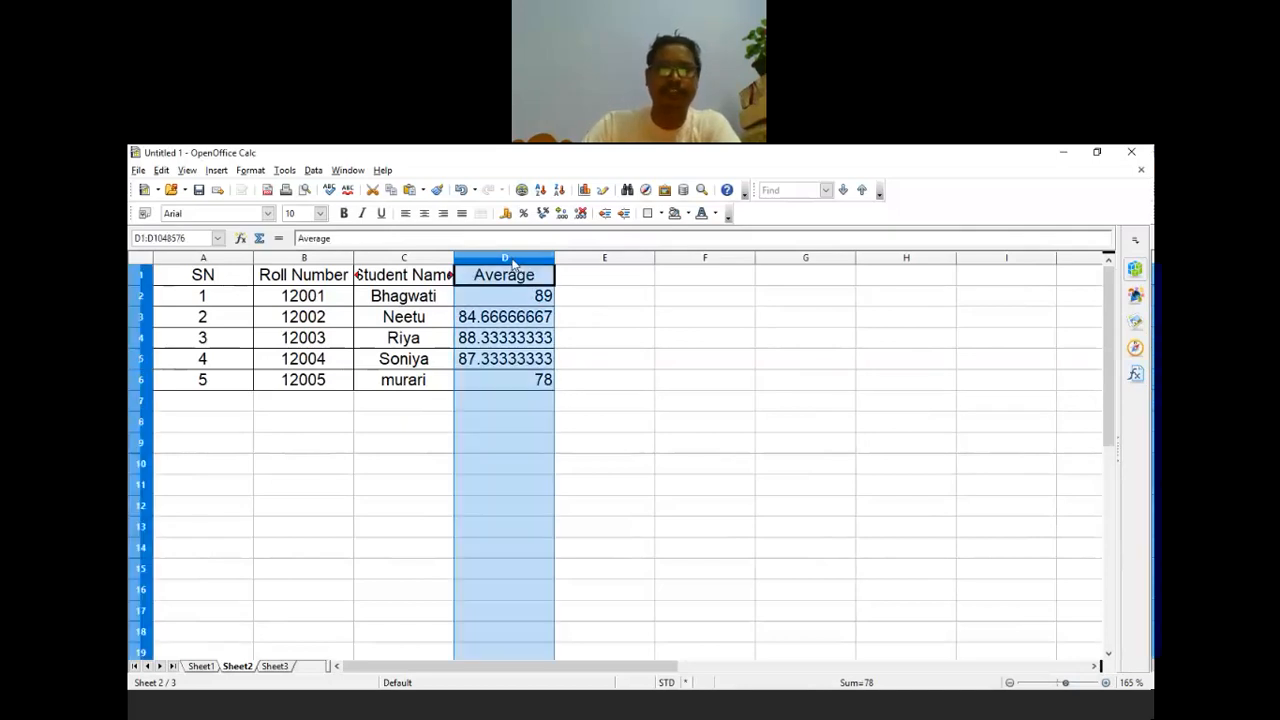
left_click(541, 298)
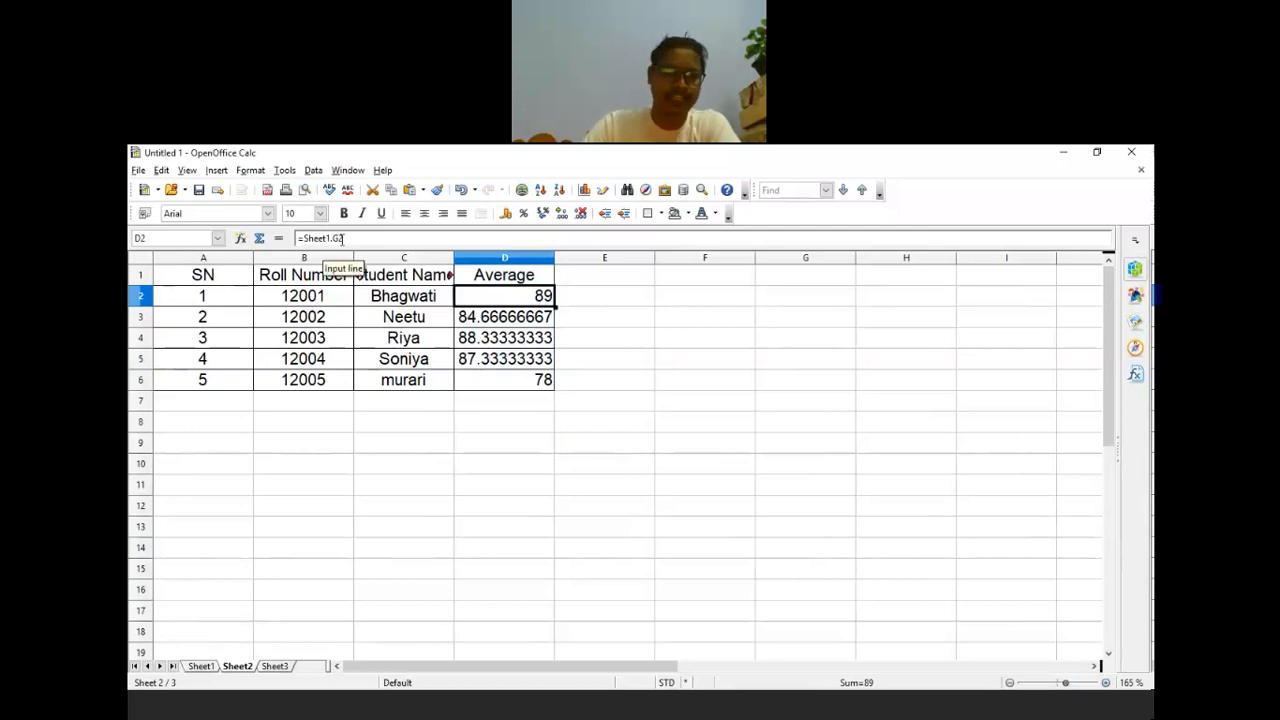
Step: Change Bhagwati's IT mark in Sheet1 D2 to 92 and confirm Sheet2's Average shows 91.33333333
left_click(200, 666)
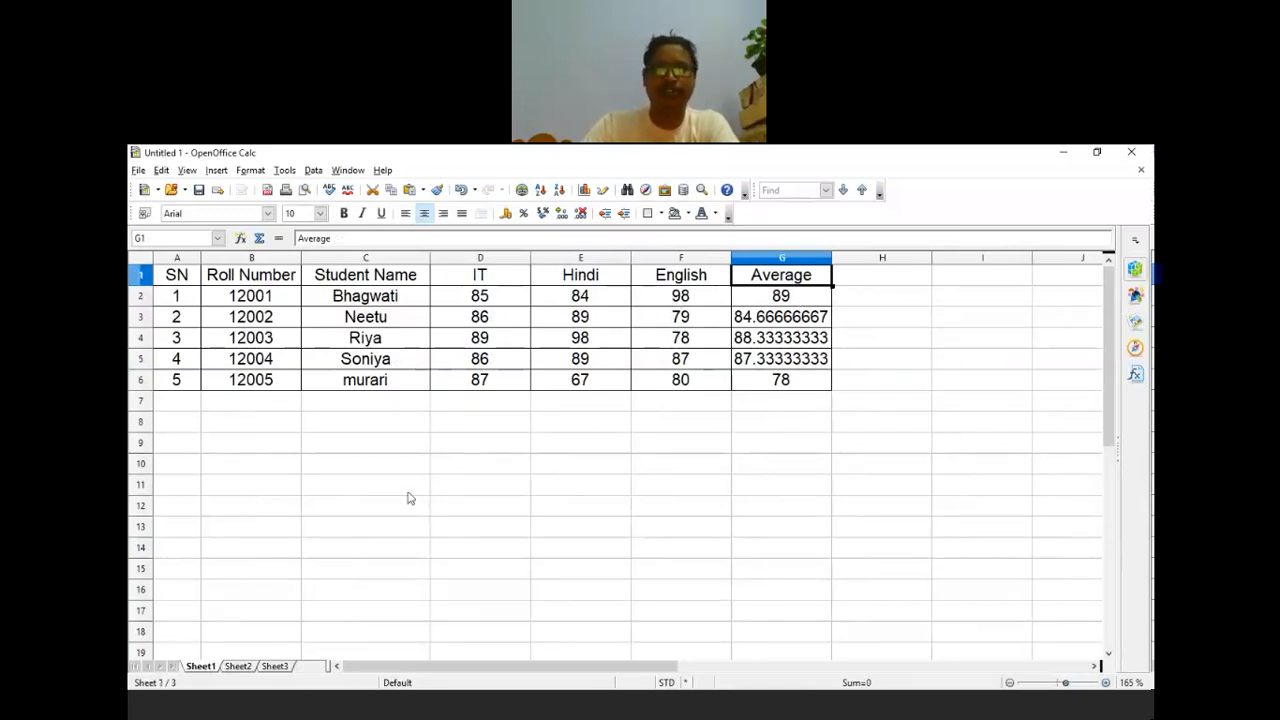
left_click(243, 667)
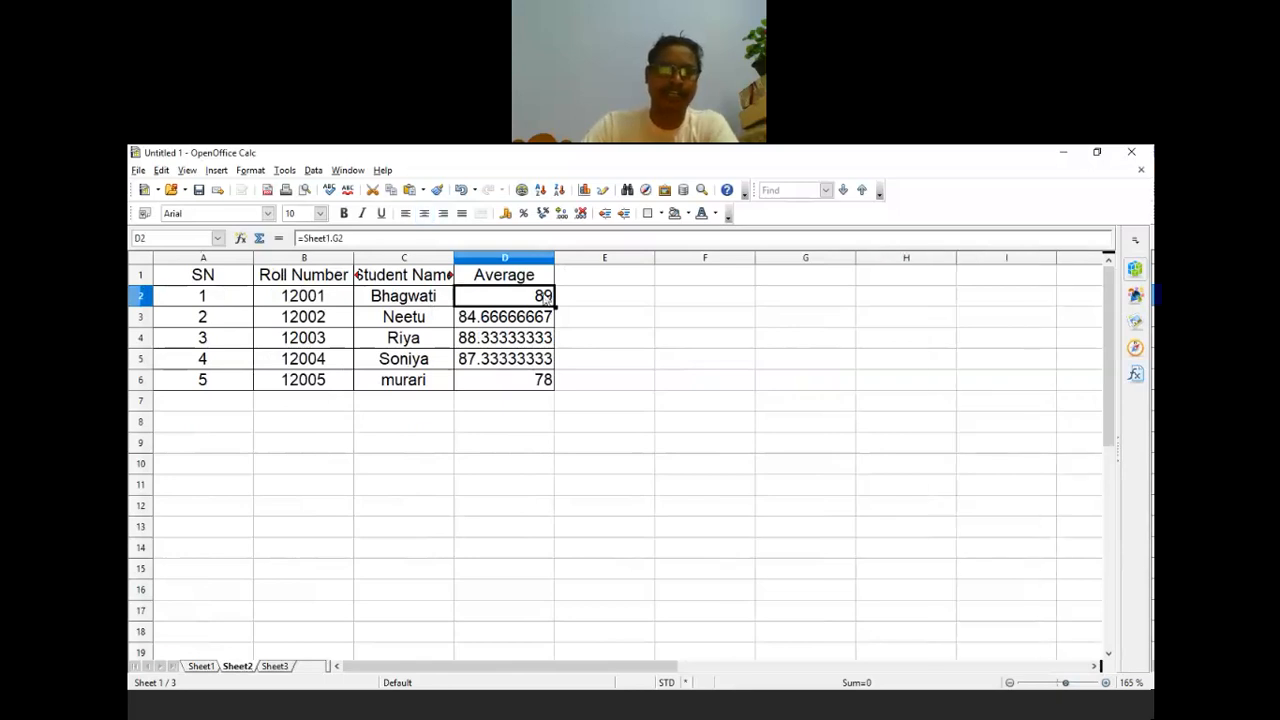
left_click(201, 666)
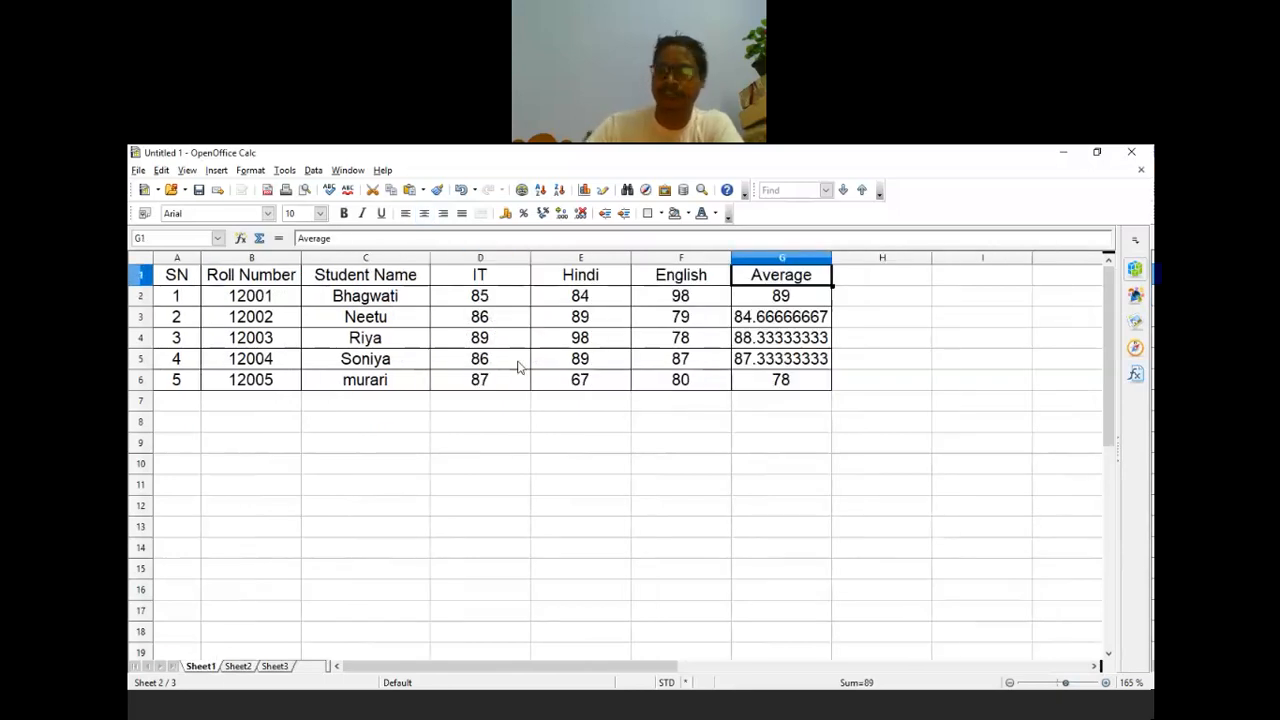
left_click(500, 298)
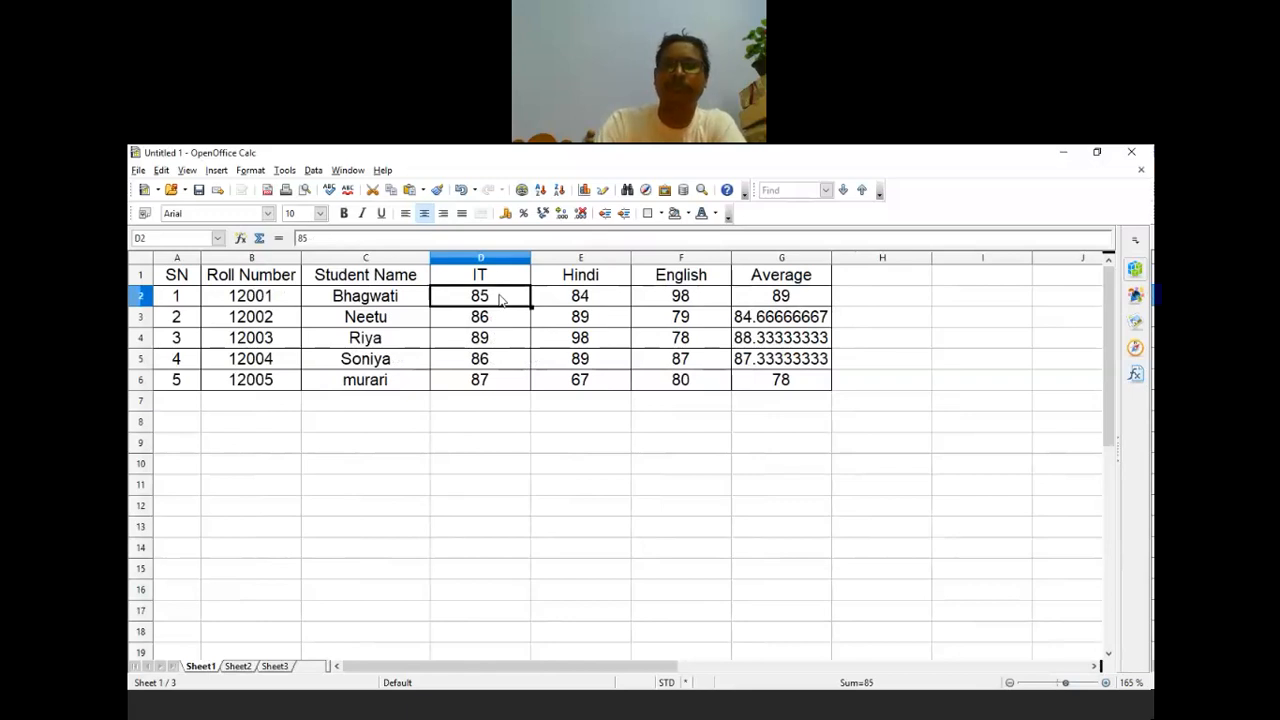
type("92")
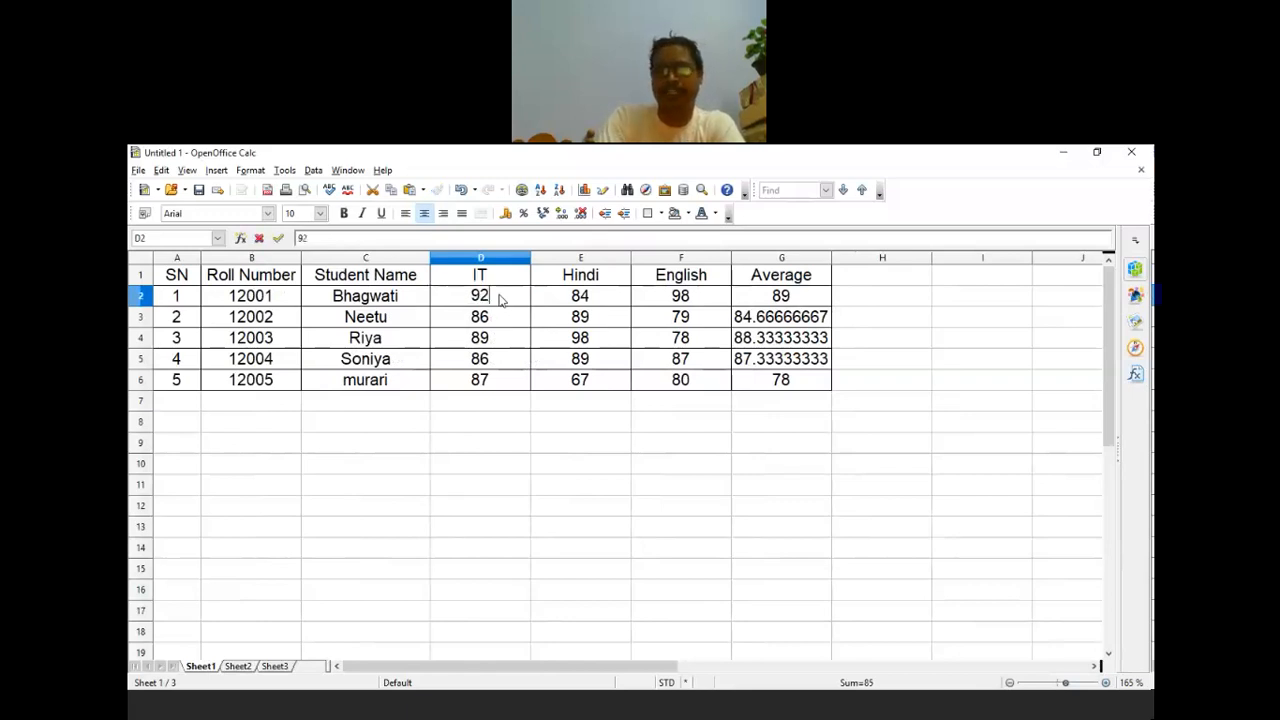
key("Return")
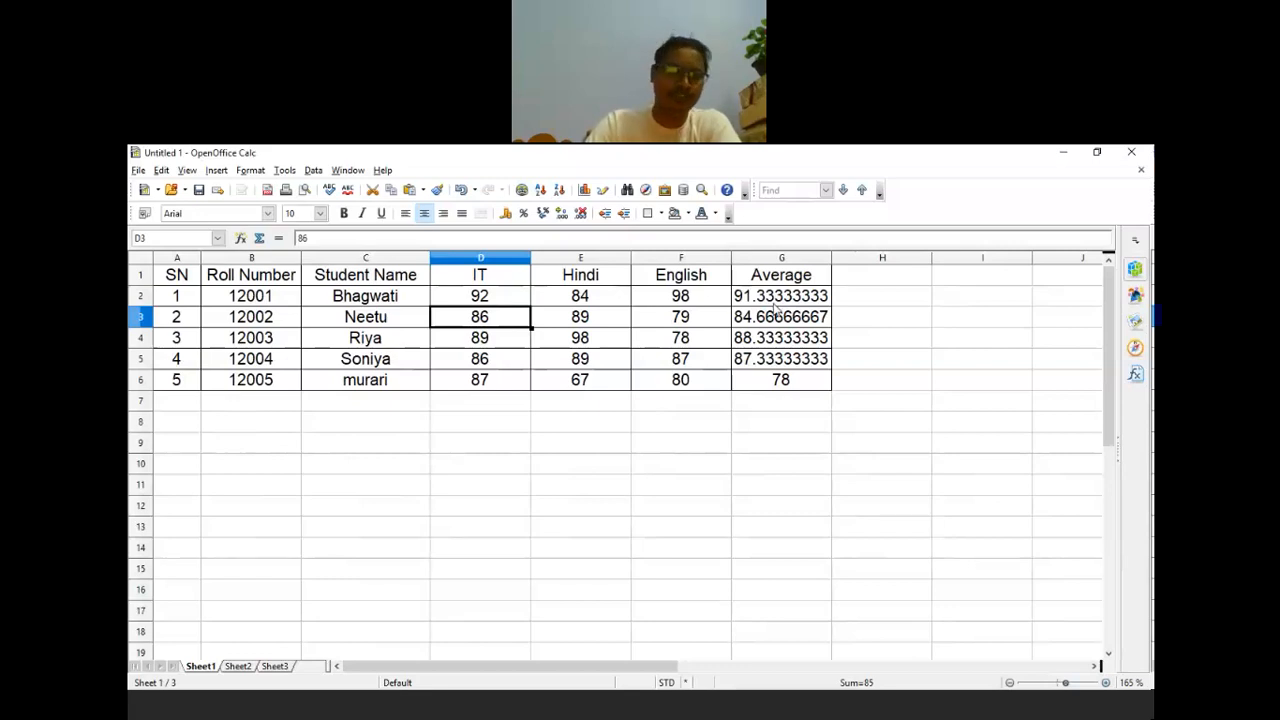
left_click(240, 667)
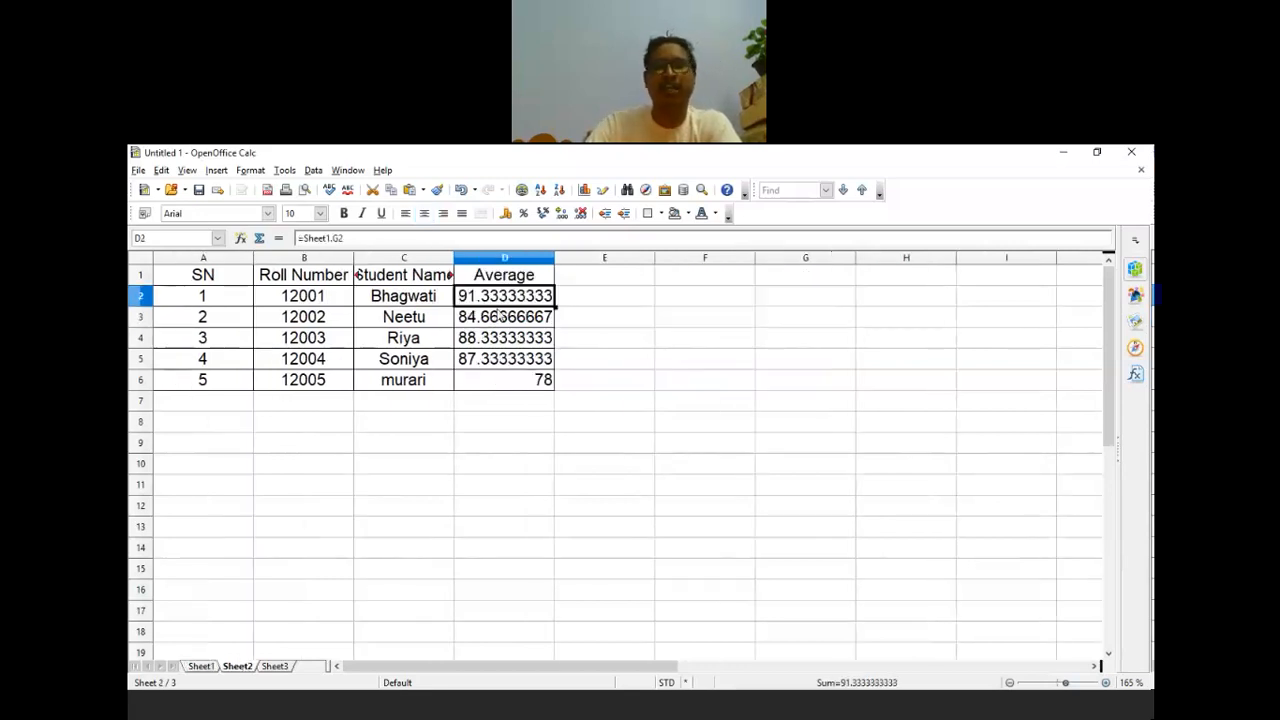
left_click(575, 489)
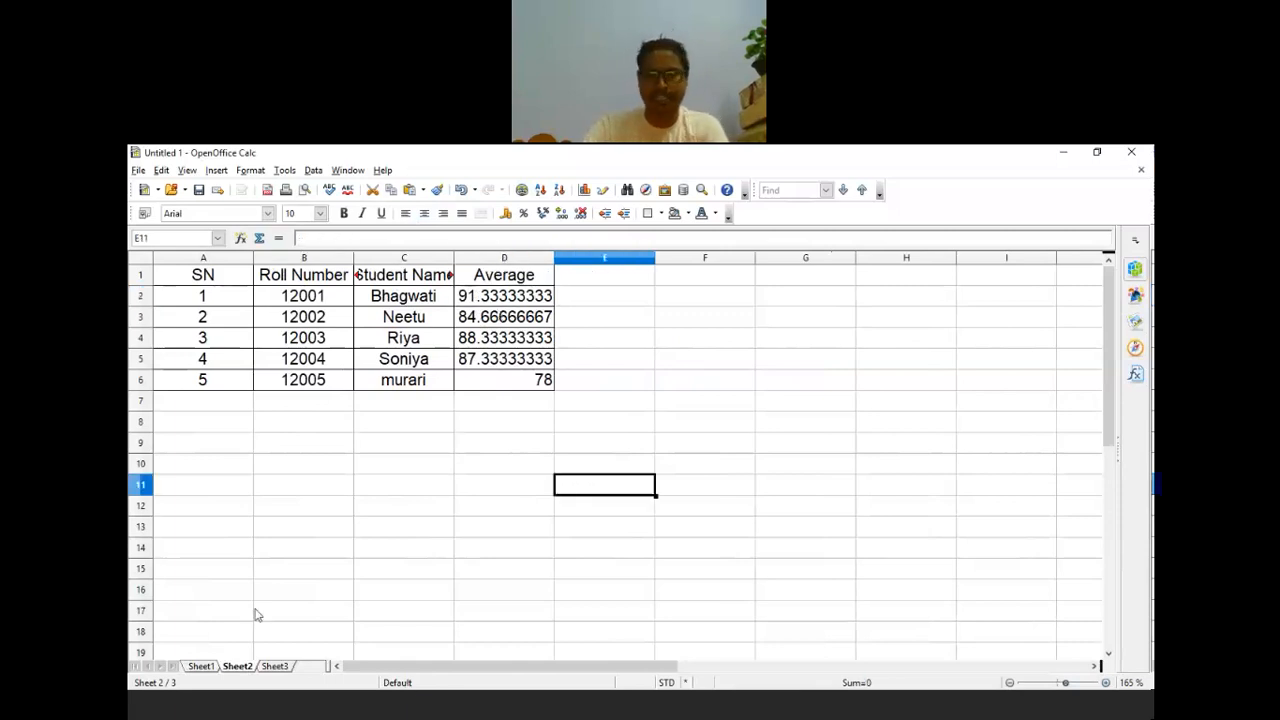
Step: Review exercise 2's Consolidated Average Score layout in the Word workbook, then minimize Word
left_click(665, 712)
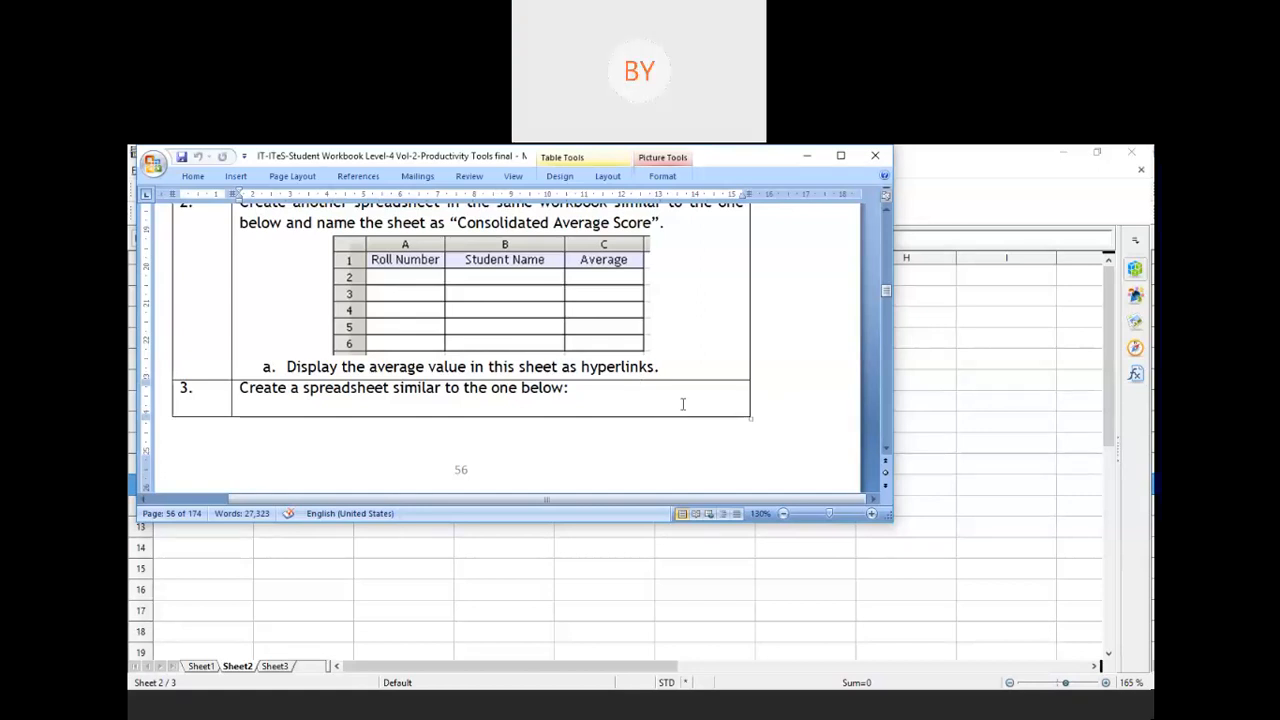
scroll(683, 404, "up", 2)
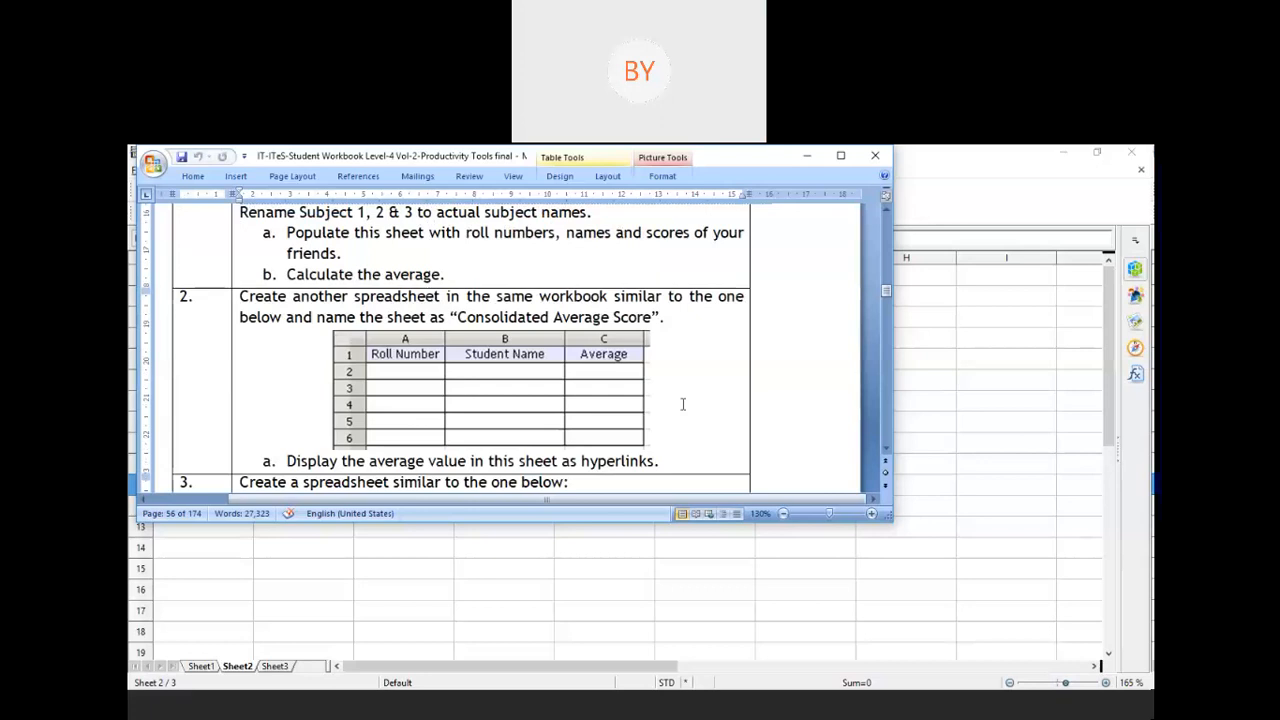
scroll(683, 404, "down", 2)
scroll(683, 404, "down", 1)
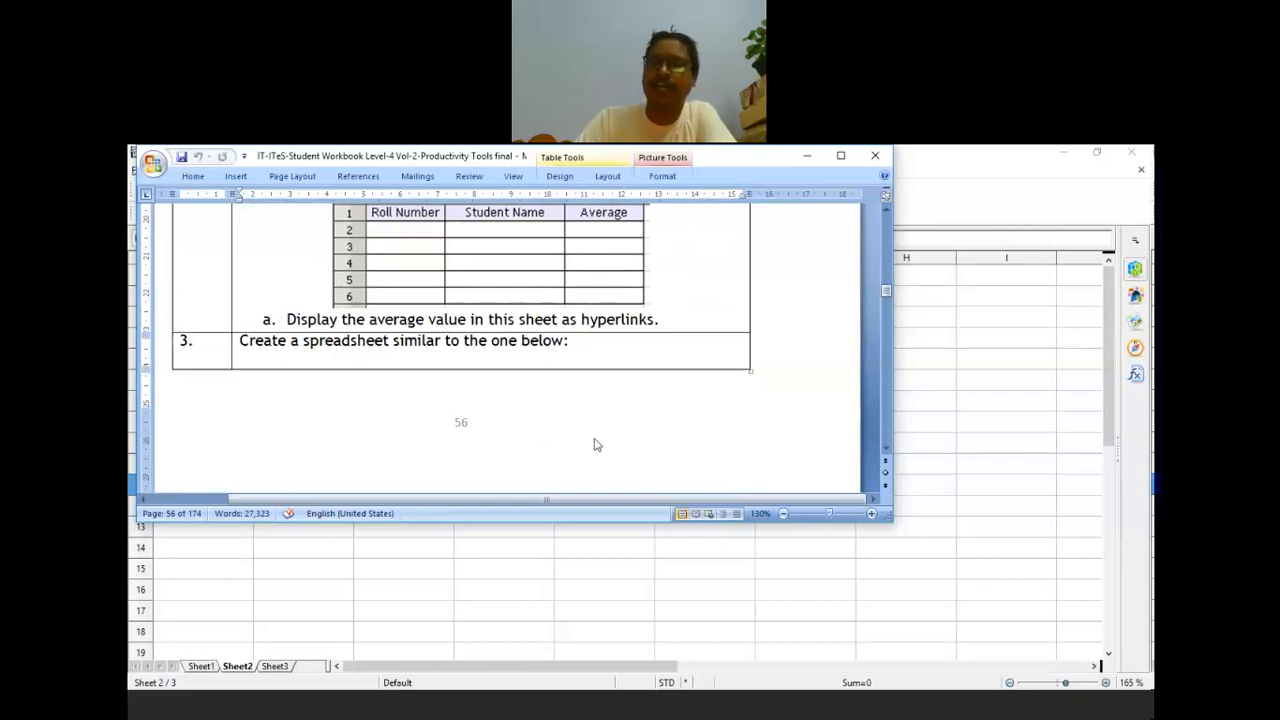
scroll(600, 440, "up", 1)
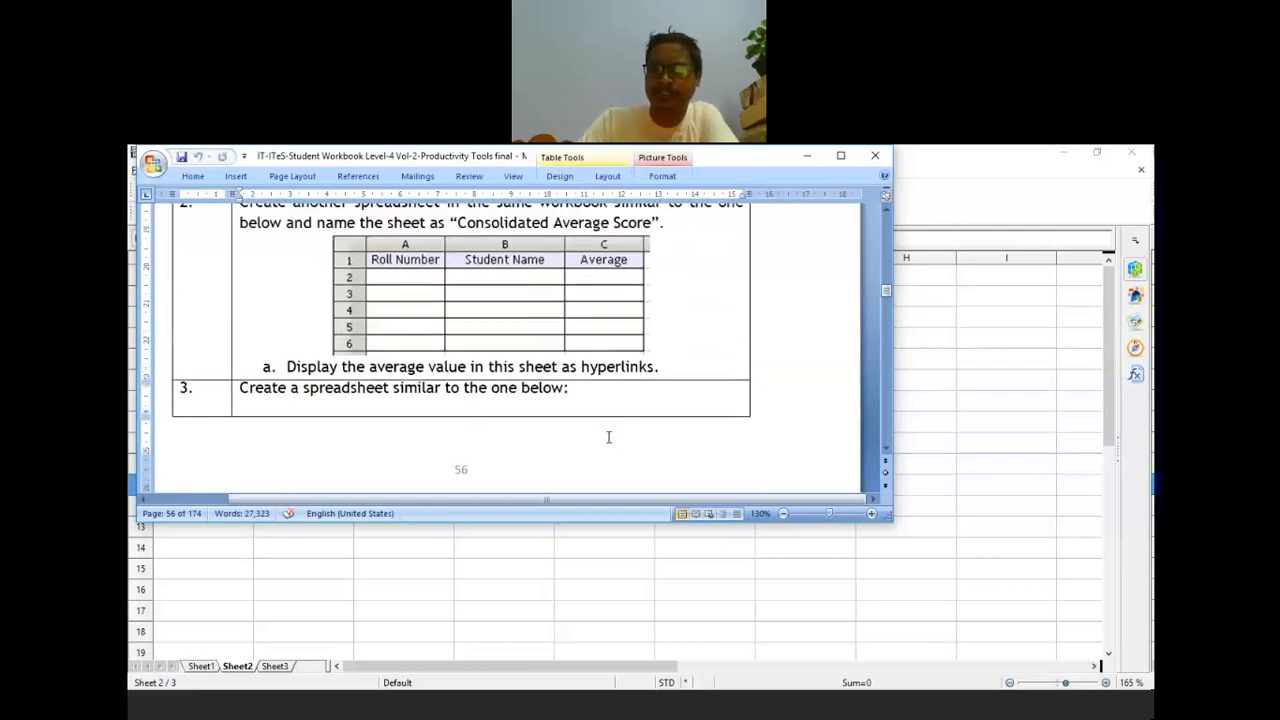
scroll(608, 437, "up", 1)
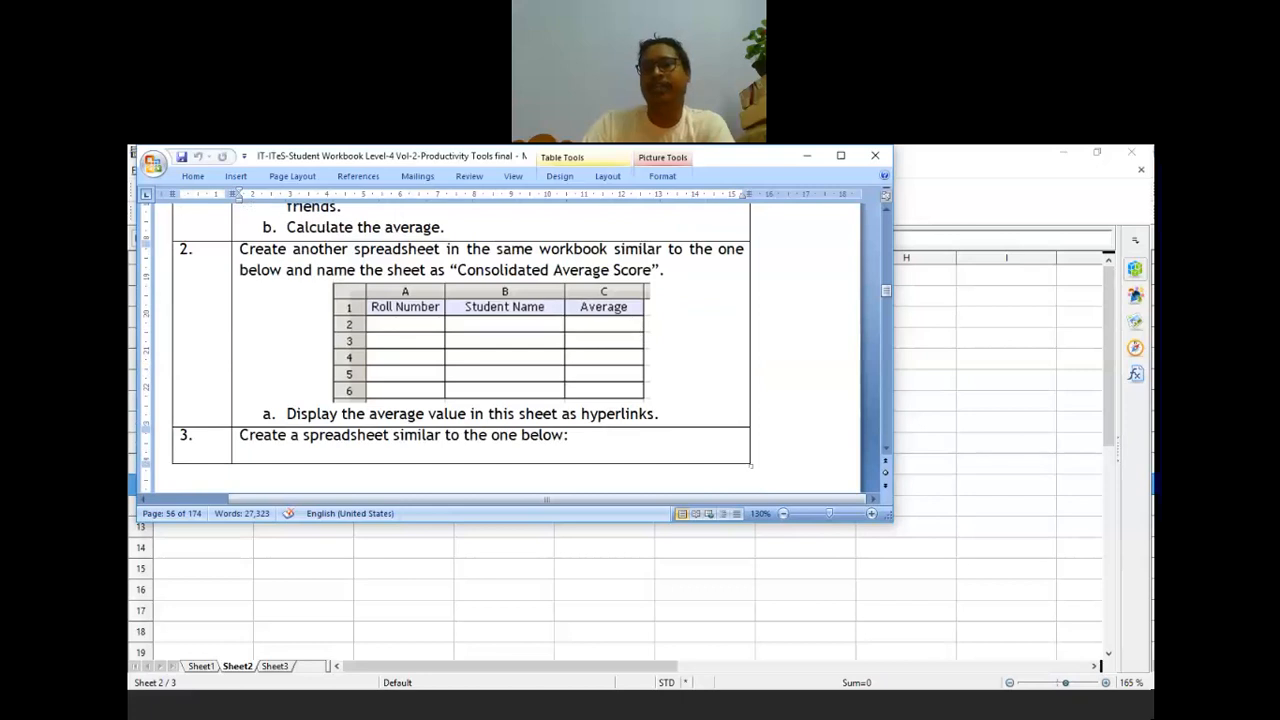
left_click(848, 309)
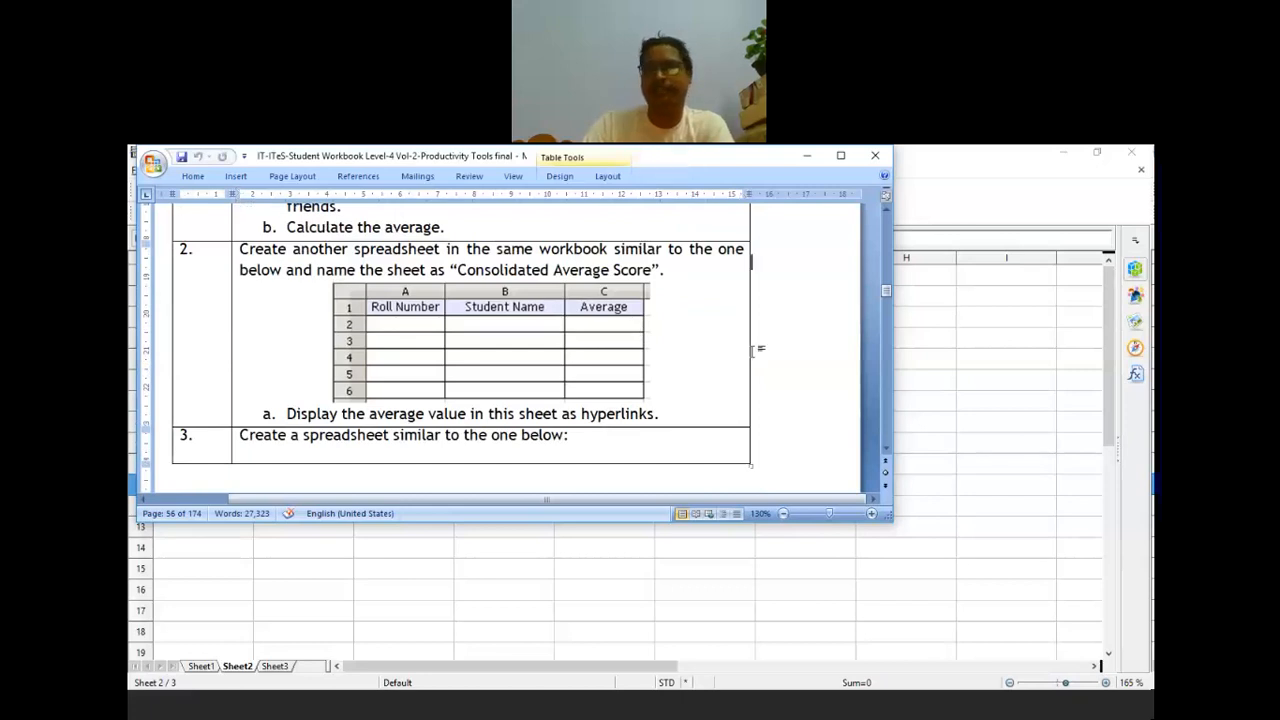
left_click(807, 156)
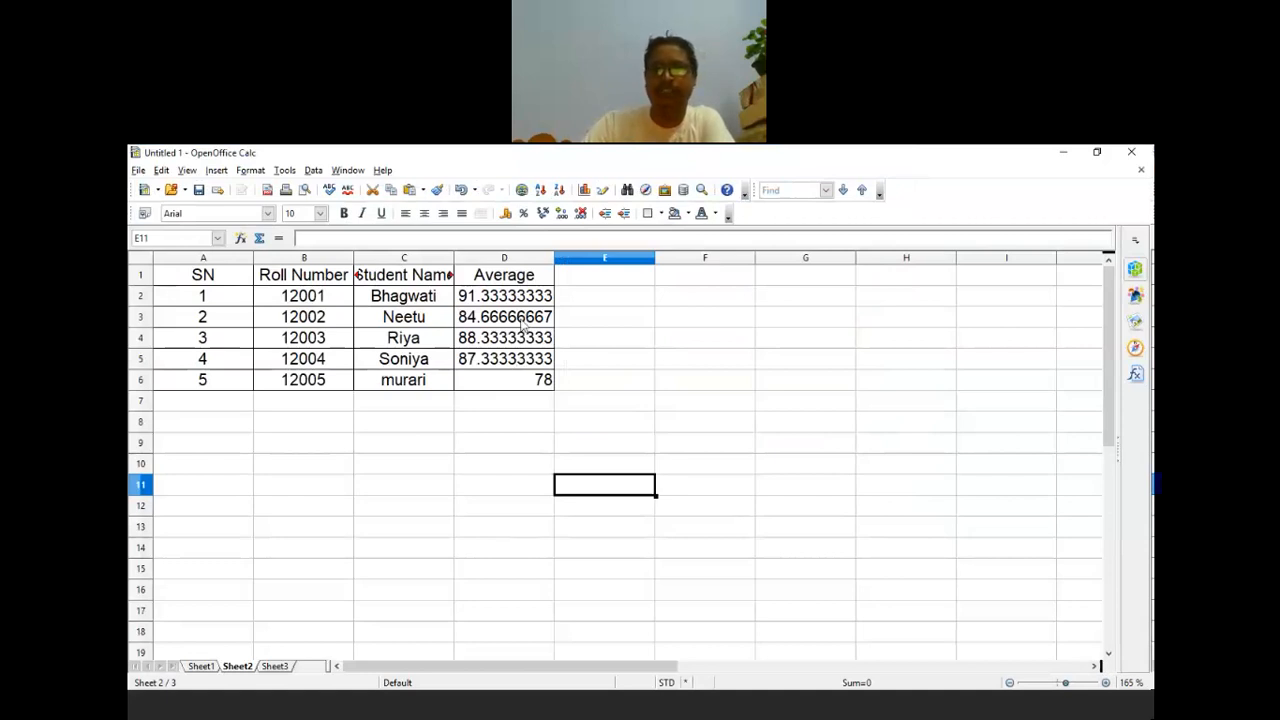
Step: Enter 23 in F2 and fill it down to F8 as the series 23–29
left_click(698, 305)
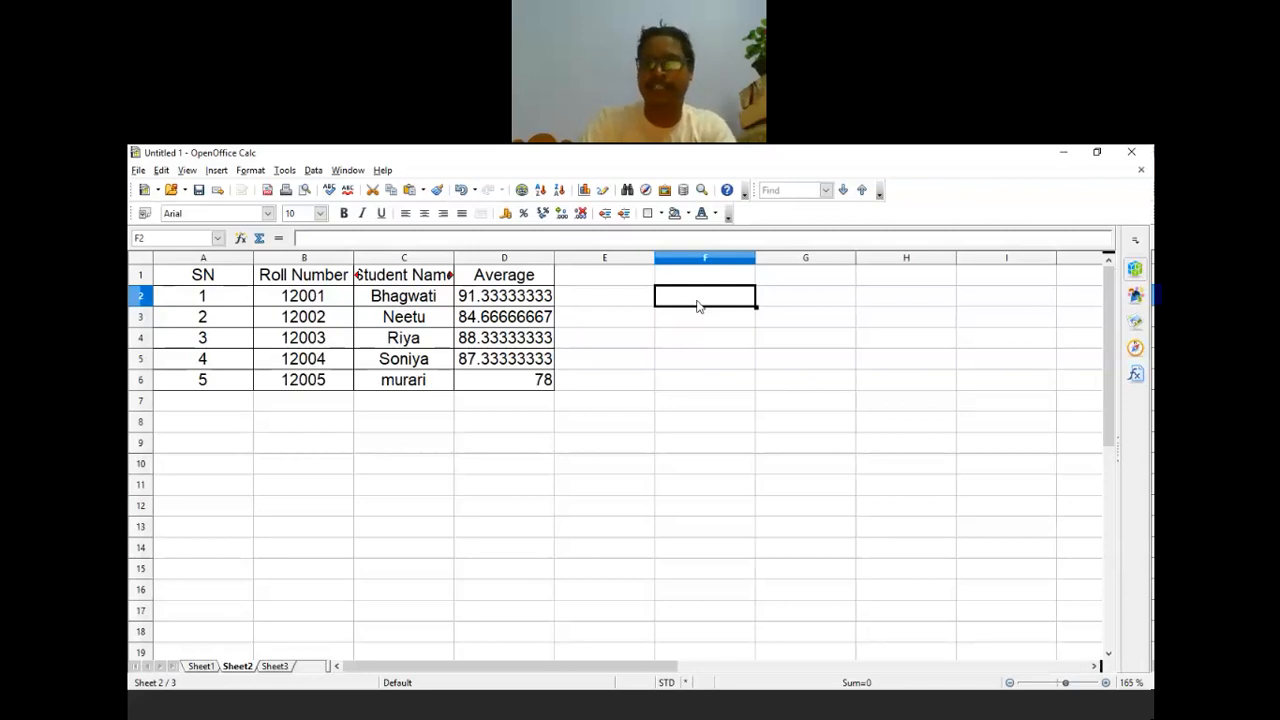
type("23")
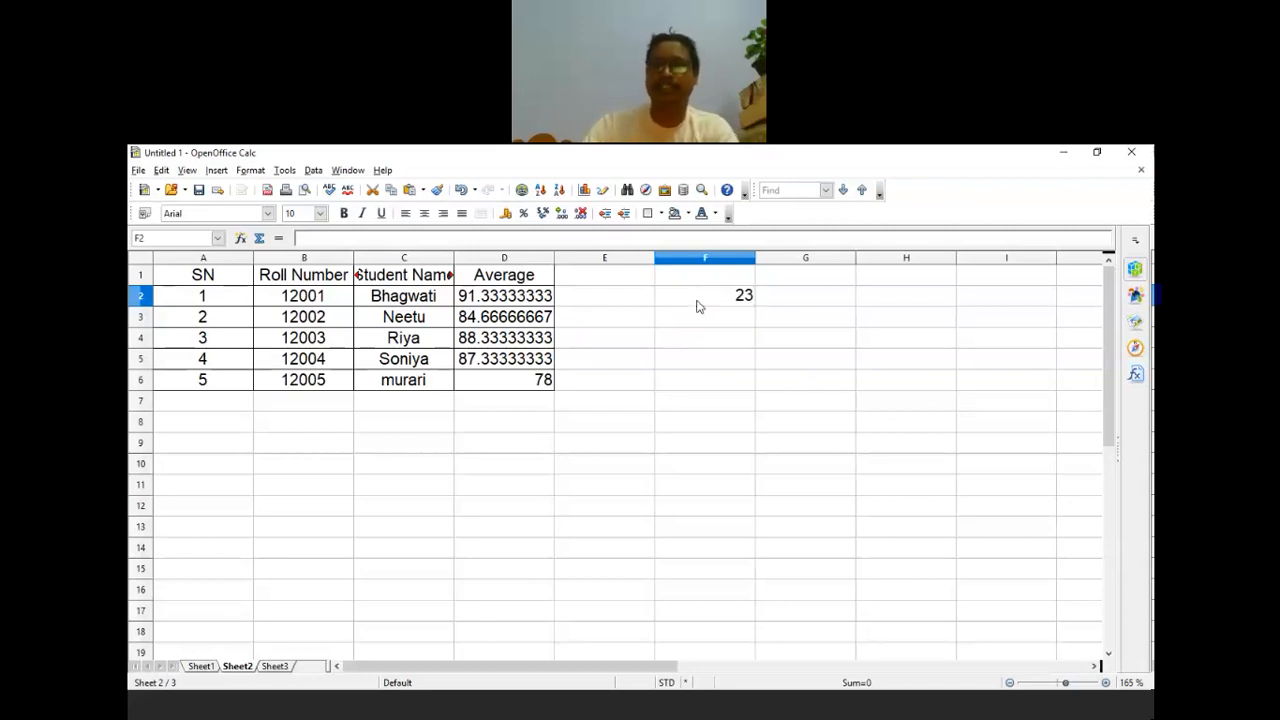
key("Return")
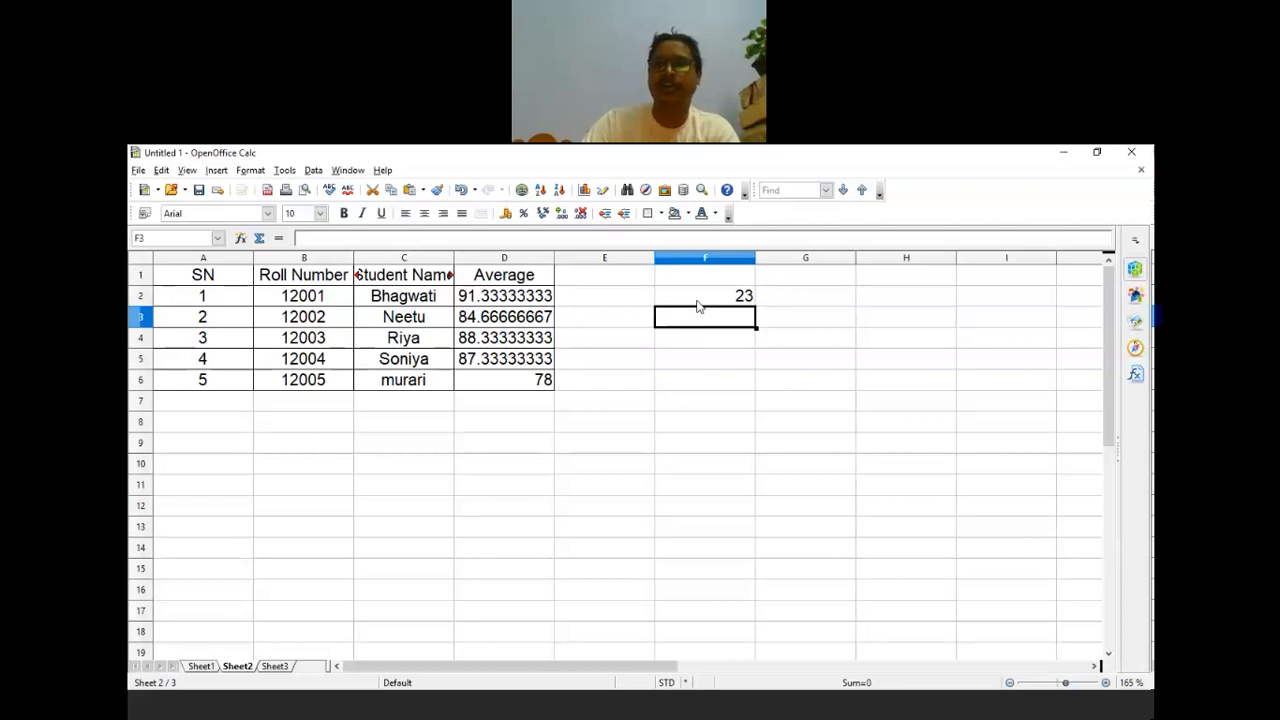
left_click(721, 300)
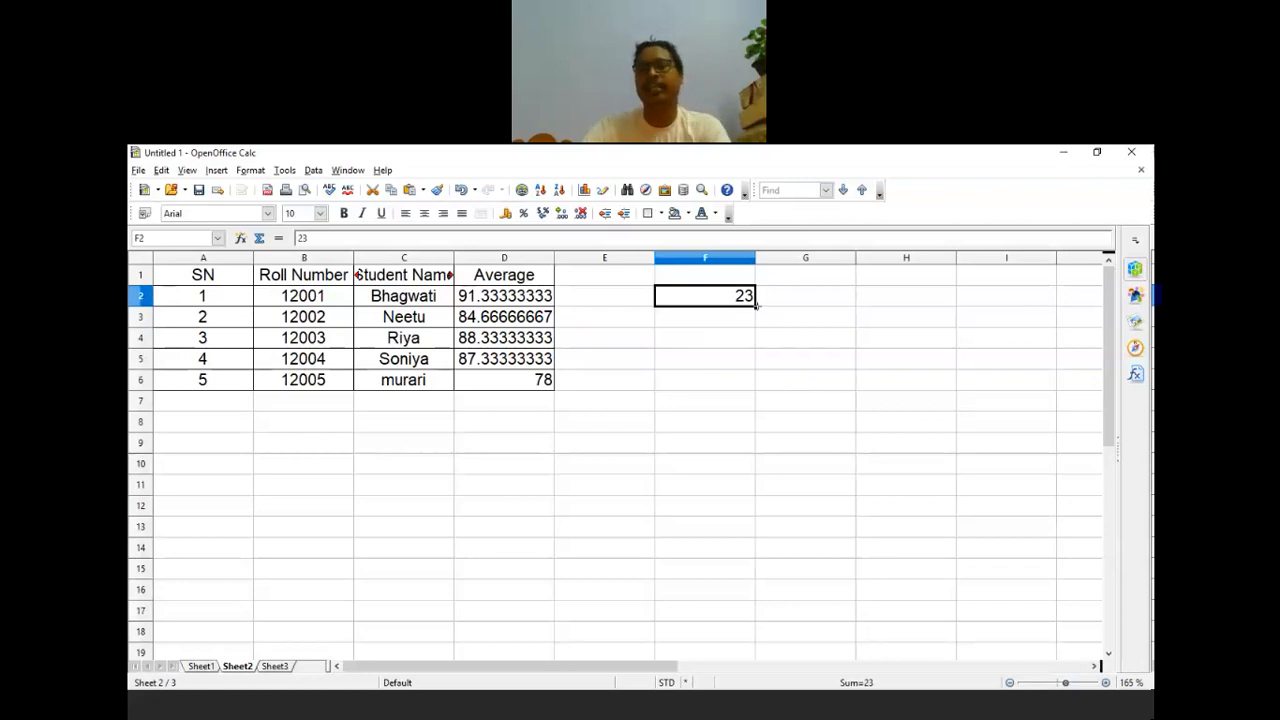
left_click_drag(756, 305, 758, 428)
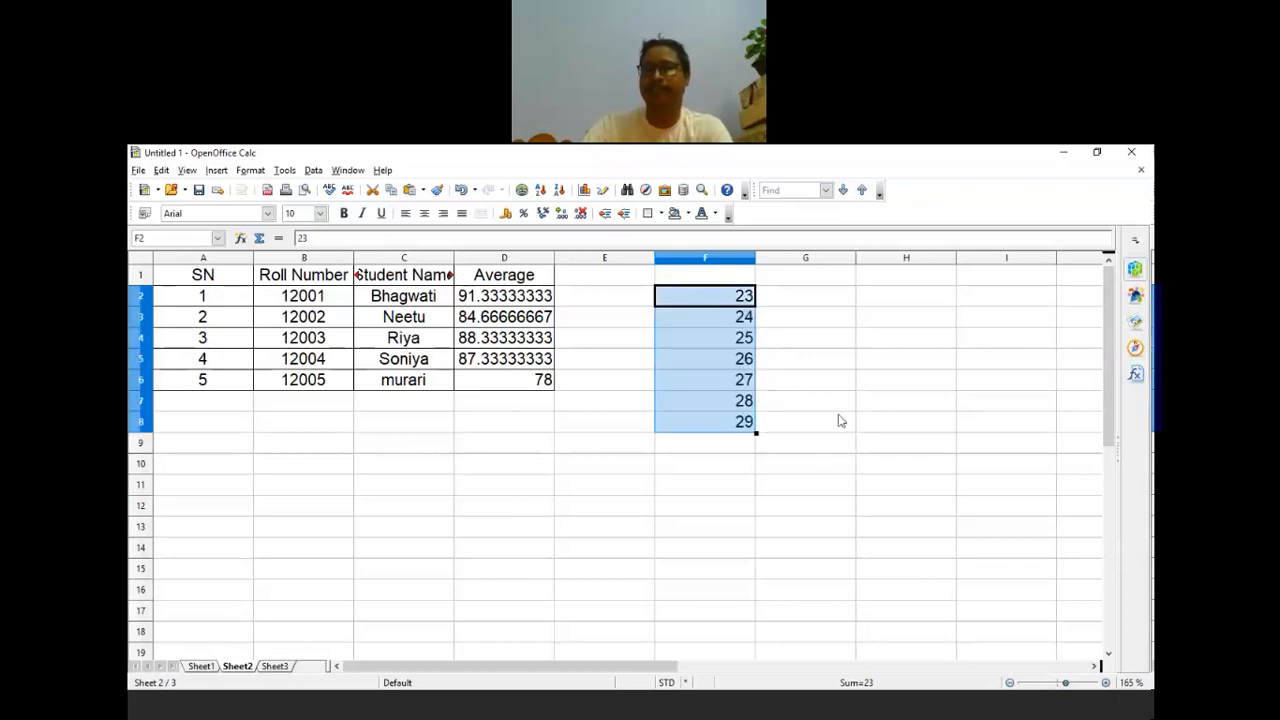
left_click(840, 410)
left_click(745, 298)
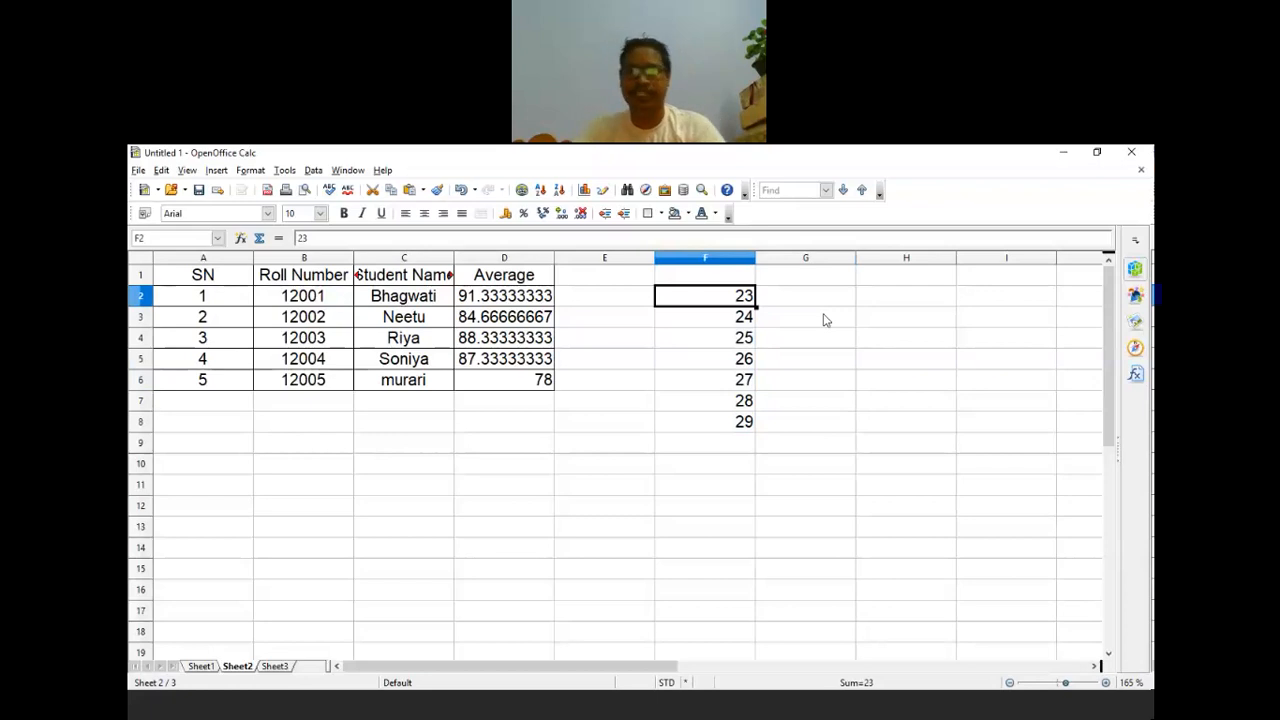
Step: Enter 1 in G2 and fill it down to G8 as the series 1–7
left_click(816, 302)
type("1")
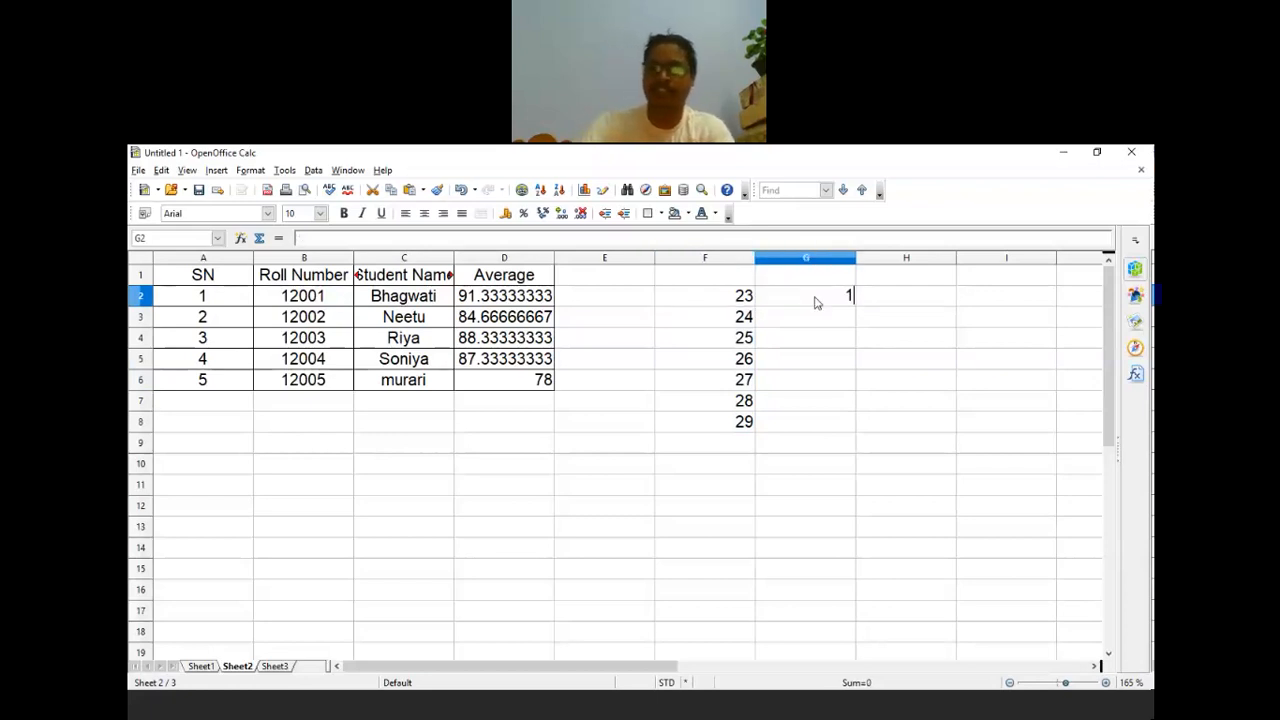
key("Return")
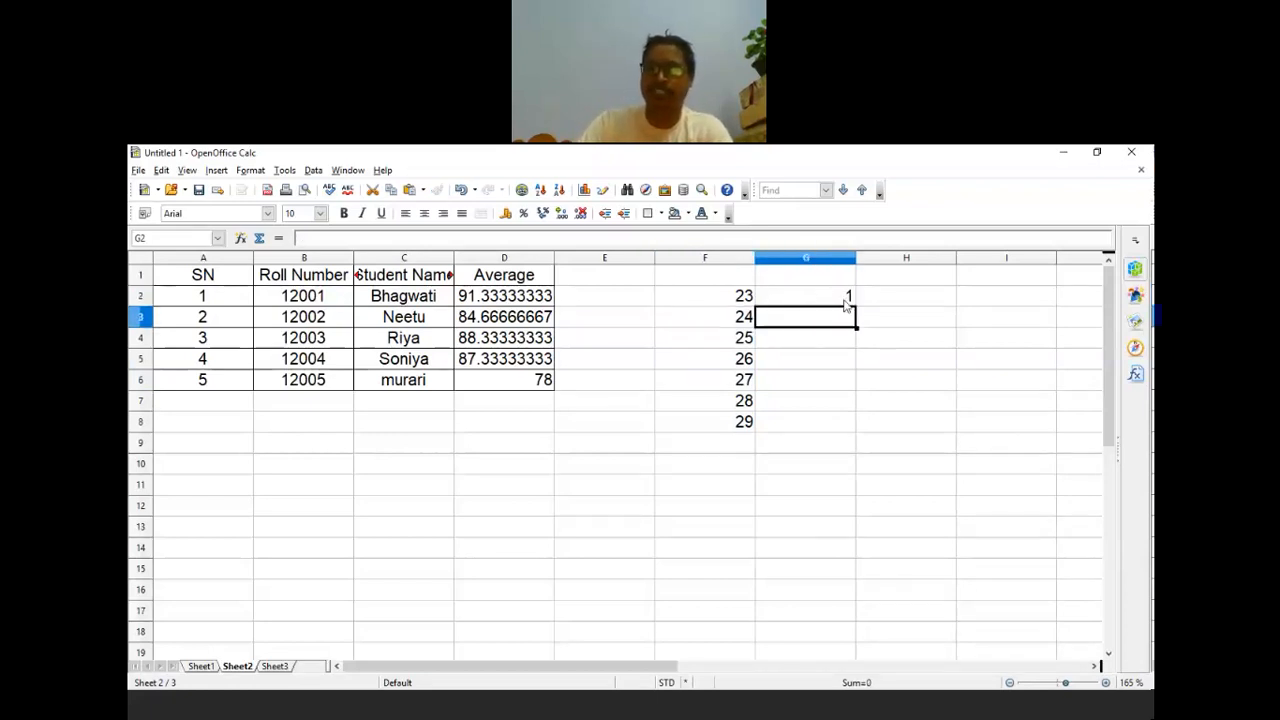
left_click(845, 300)
left_click_drag(857, 307, 858, 425)
left_click(831, 522)
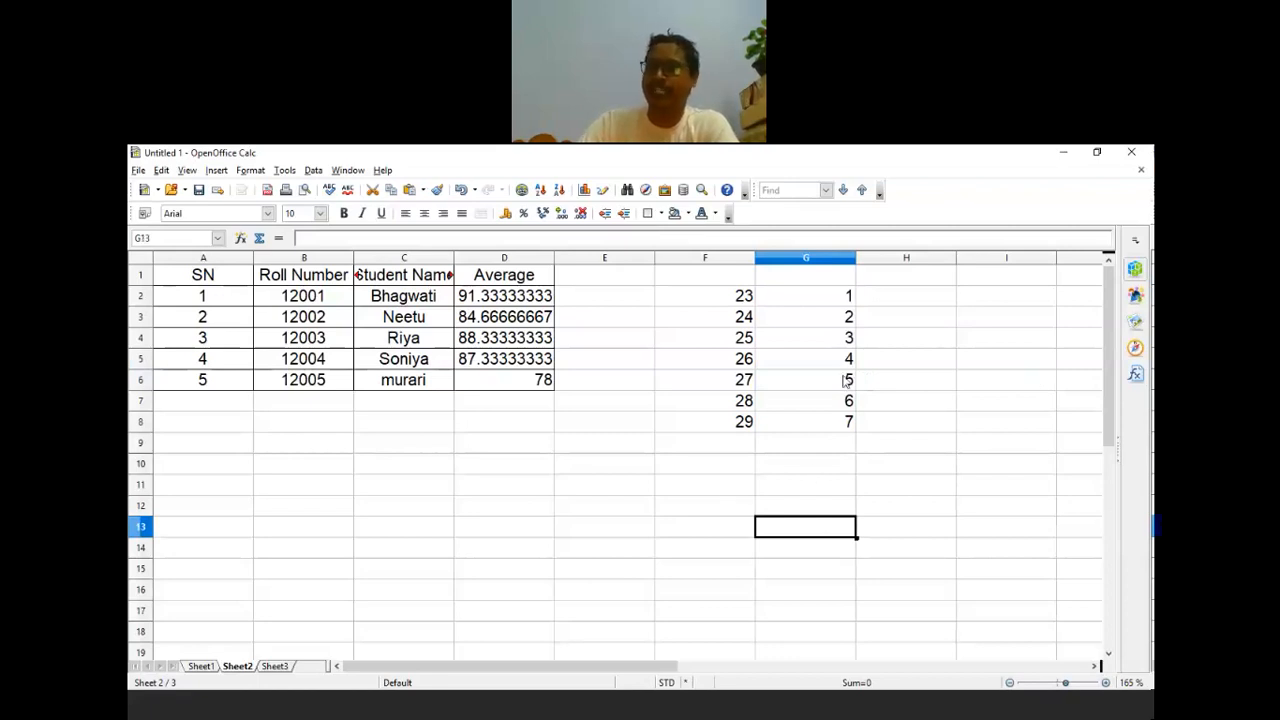
left_click(706, 465)
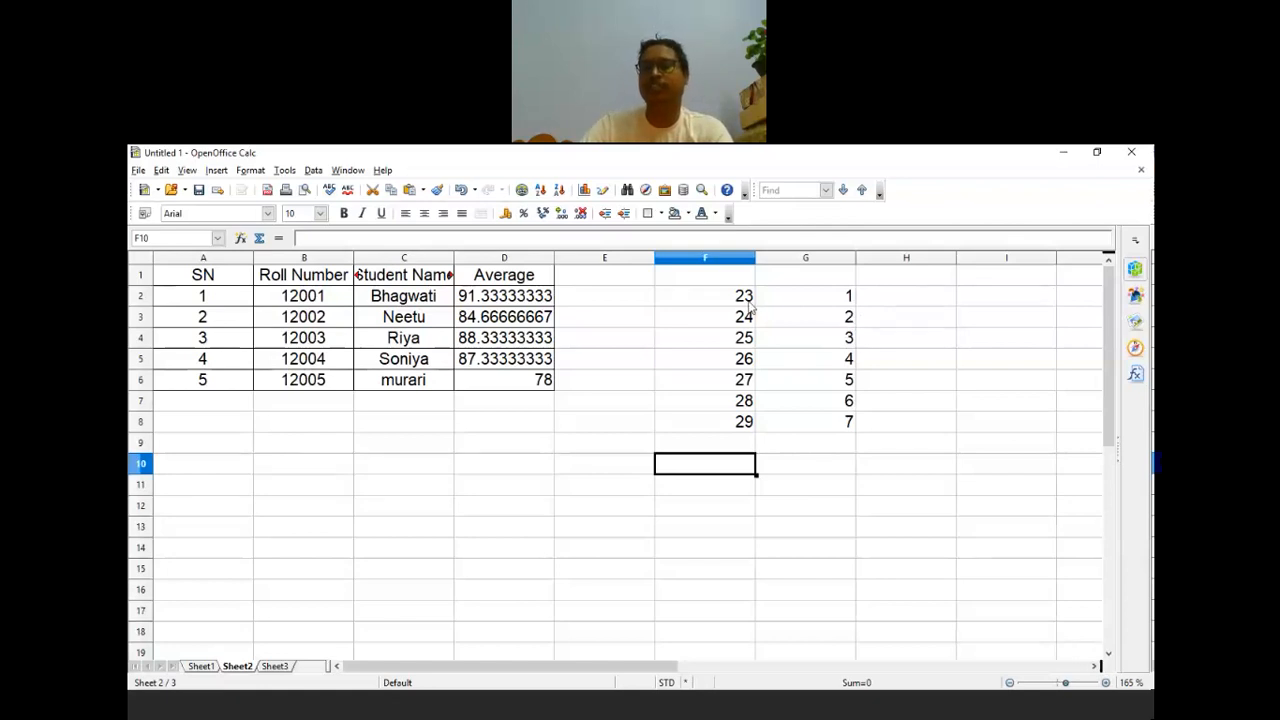
Step: Enter 2 and 4 in H2:H3 and extend the step-of-two series to H8 (up to 14)
left_click(899, 305)
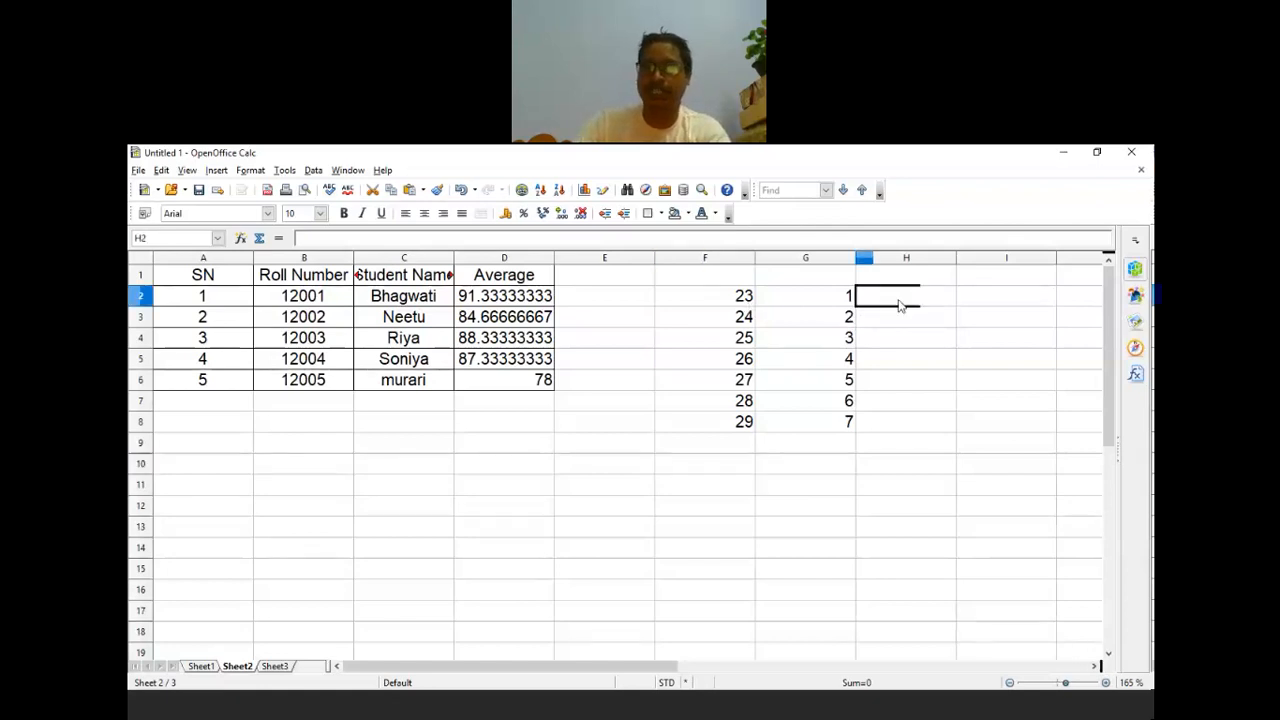
type("2")
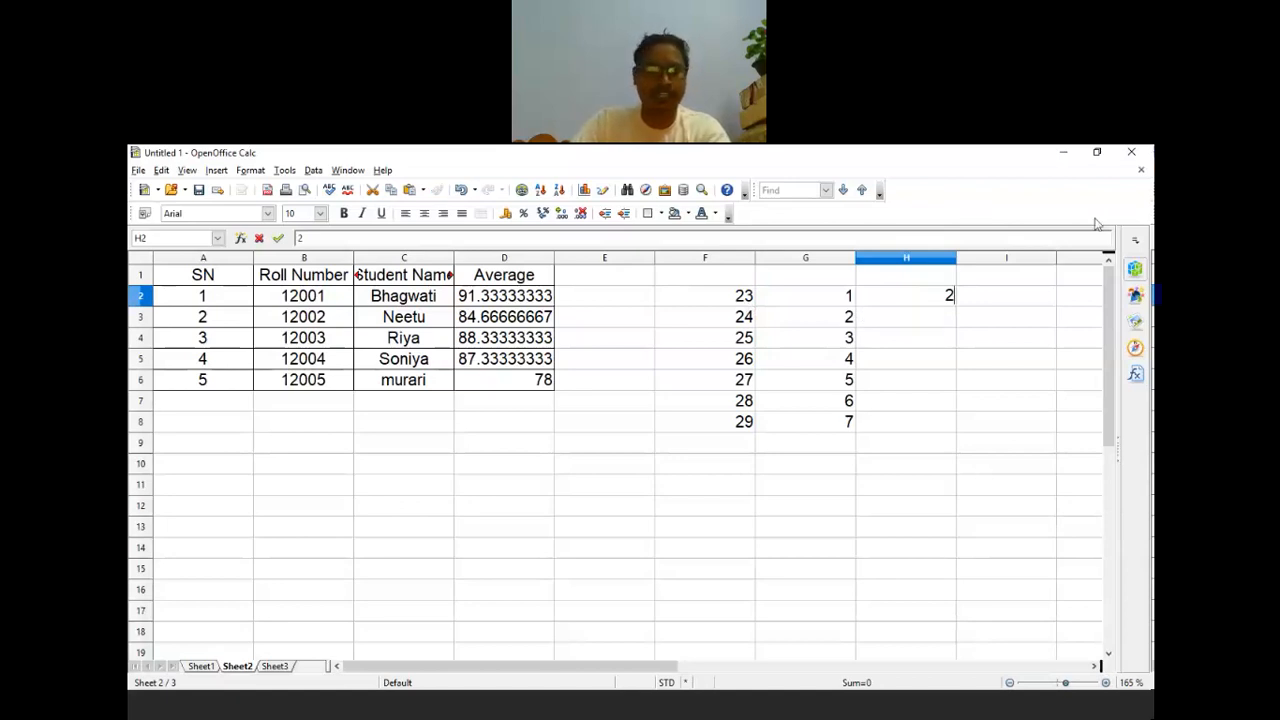
left_click(949, 328)
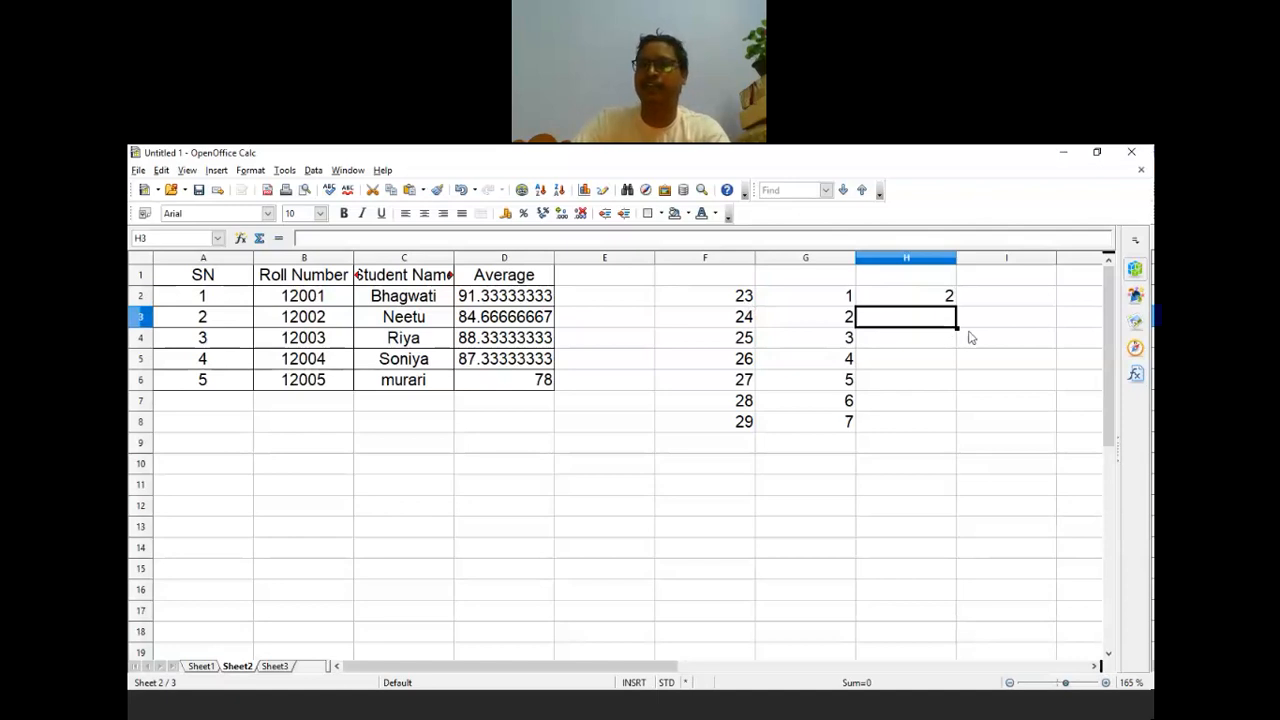
type("4")
left_click(988, 400)
left_click_drag(946, 300, 965, 424)
left_click(947, 360)
left_click(961, 332)
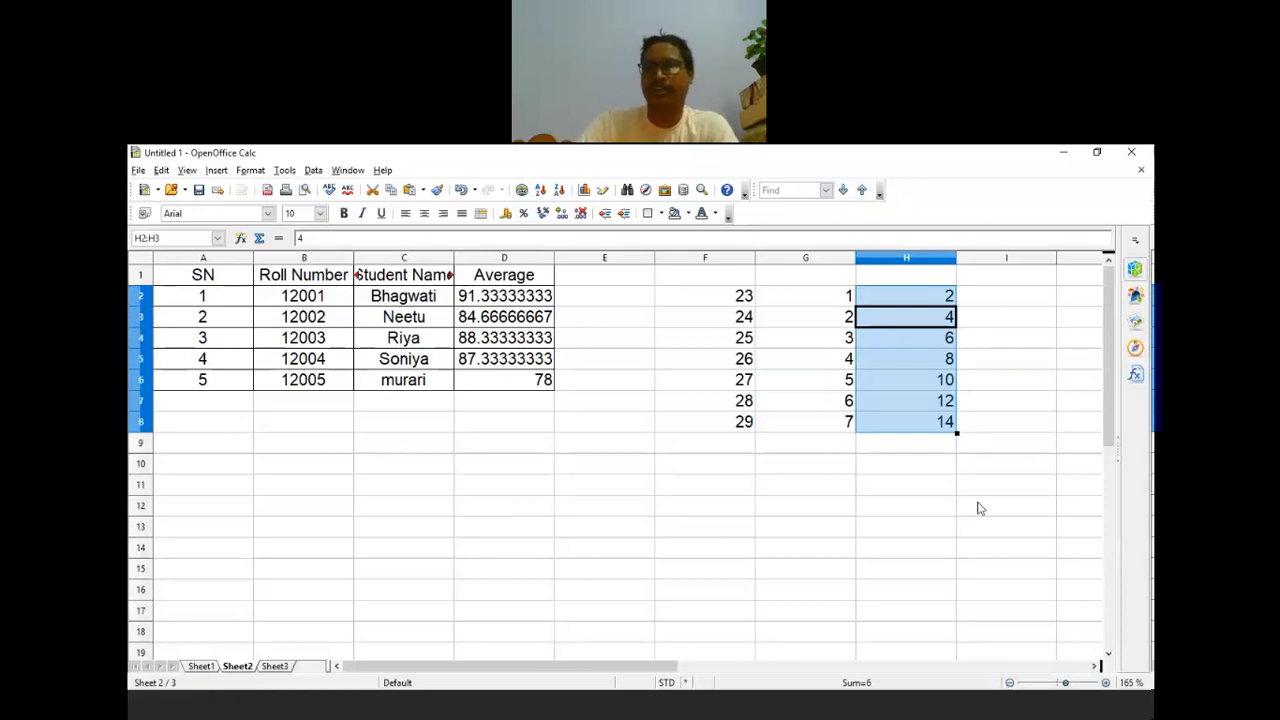
left_click(1000, 510)
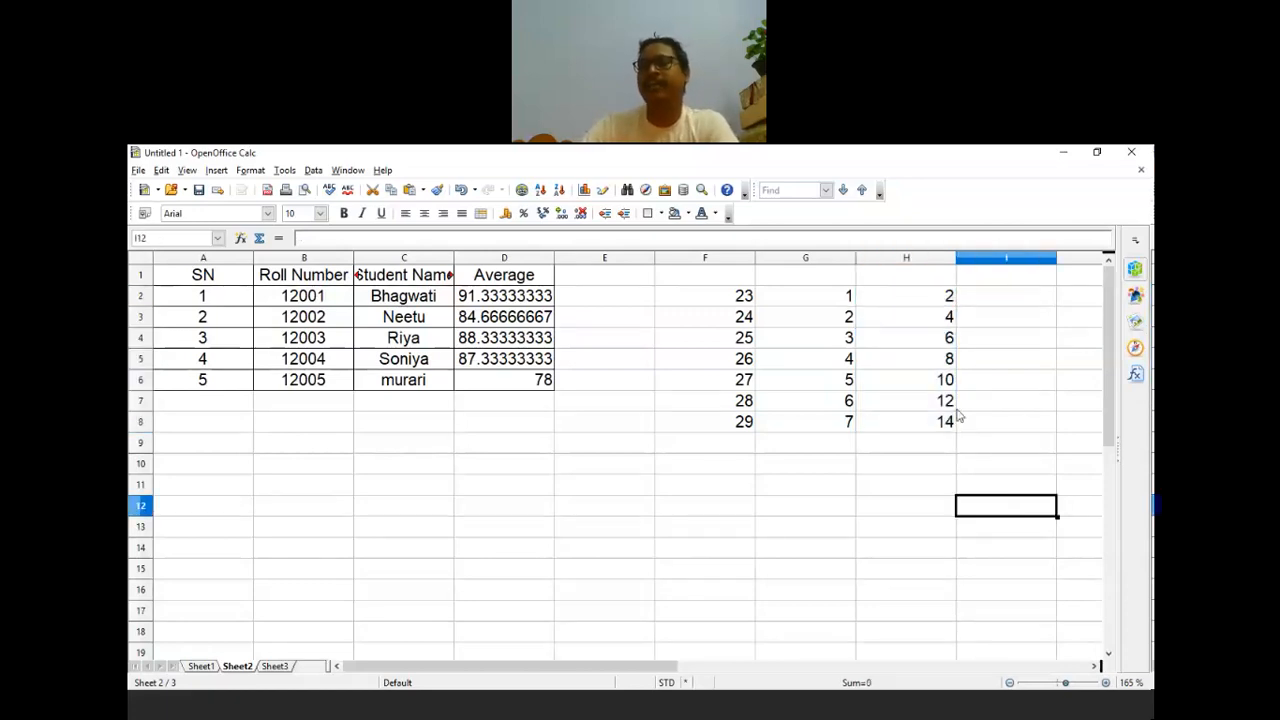
Step: Enter 3 and 6 in I2:I3 and extend the step-of-three series to I8 (up to 21)
left_click(1005, 298)
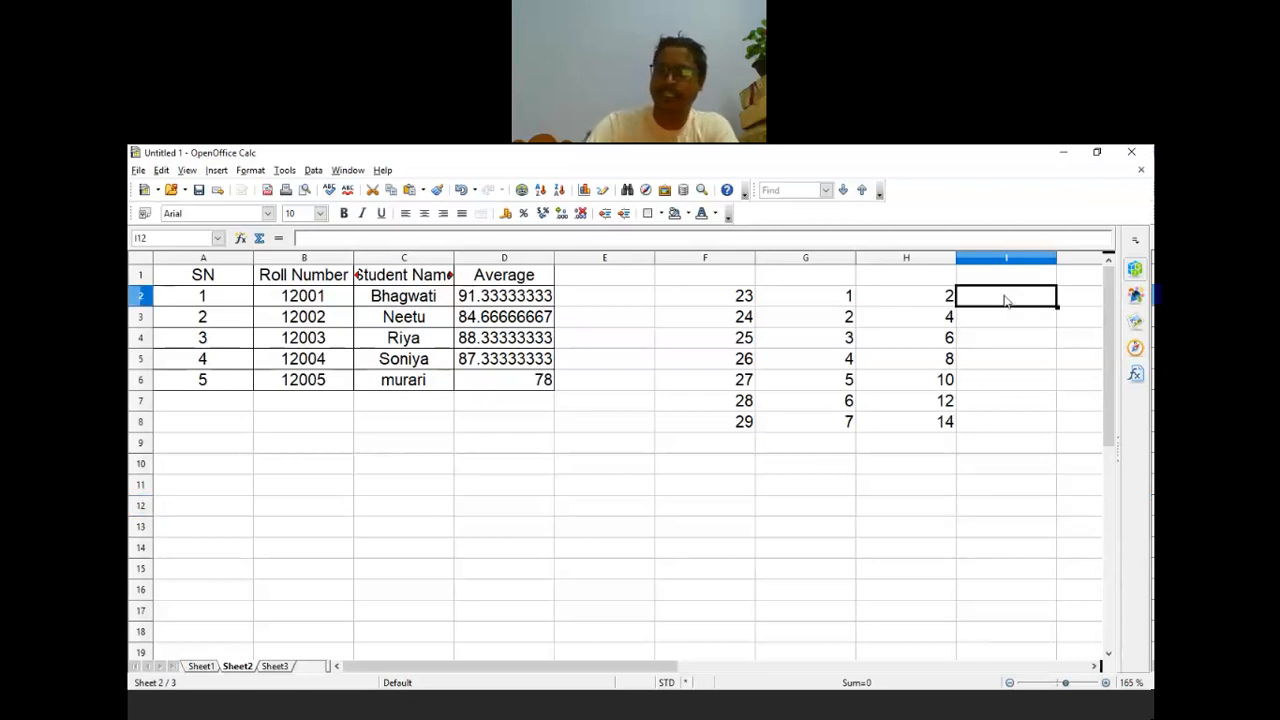
type("3")
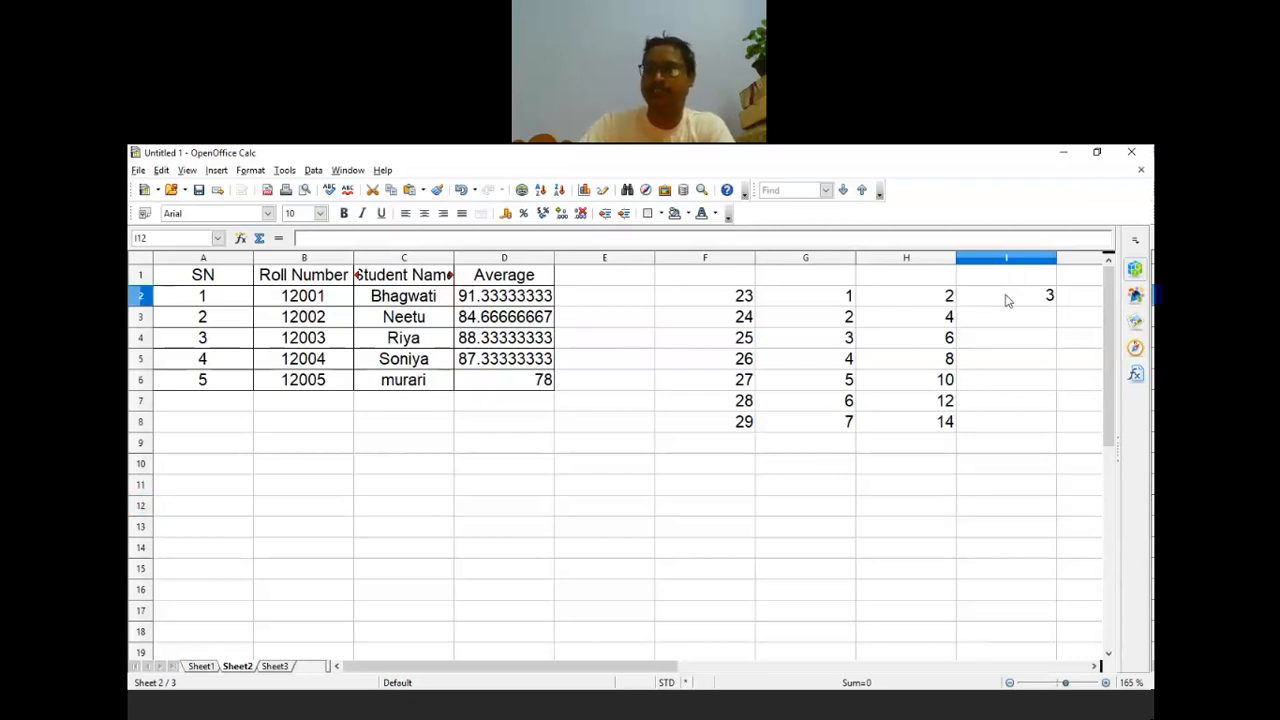
key("Return")
key("Return")
key("Return")
left_click(1042, 292)
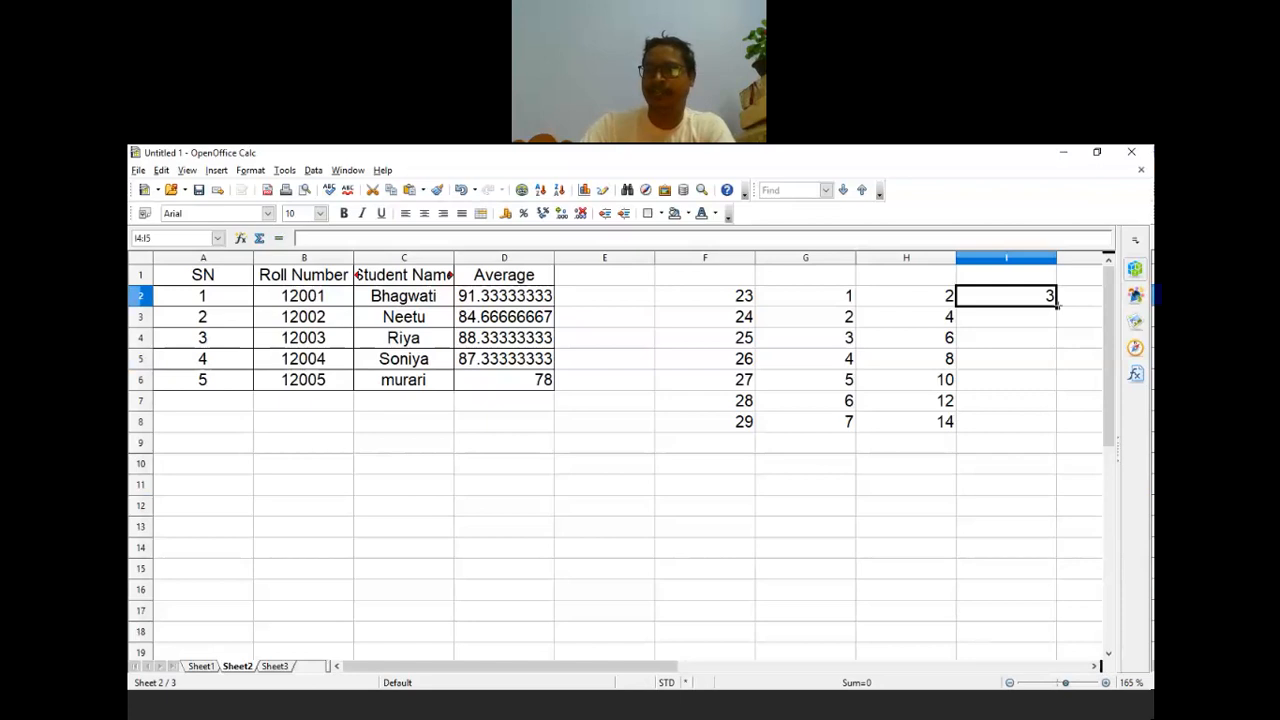
left_click_drag(1056, 304, 1060, 428)
left_click(1050, 461)
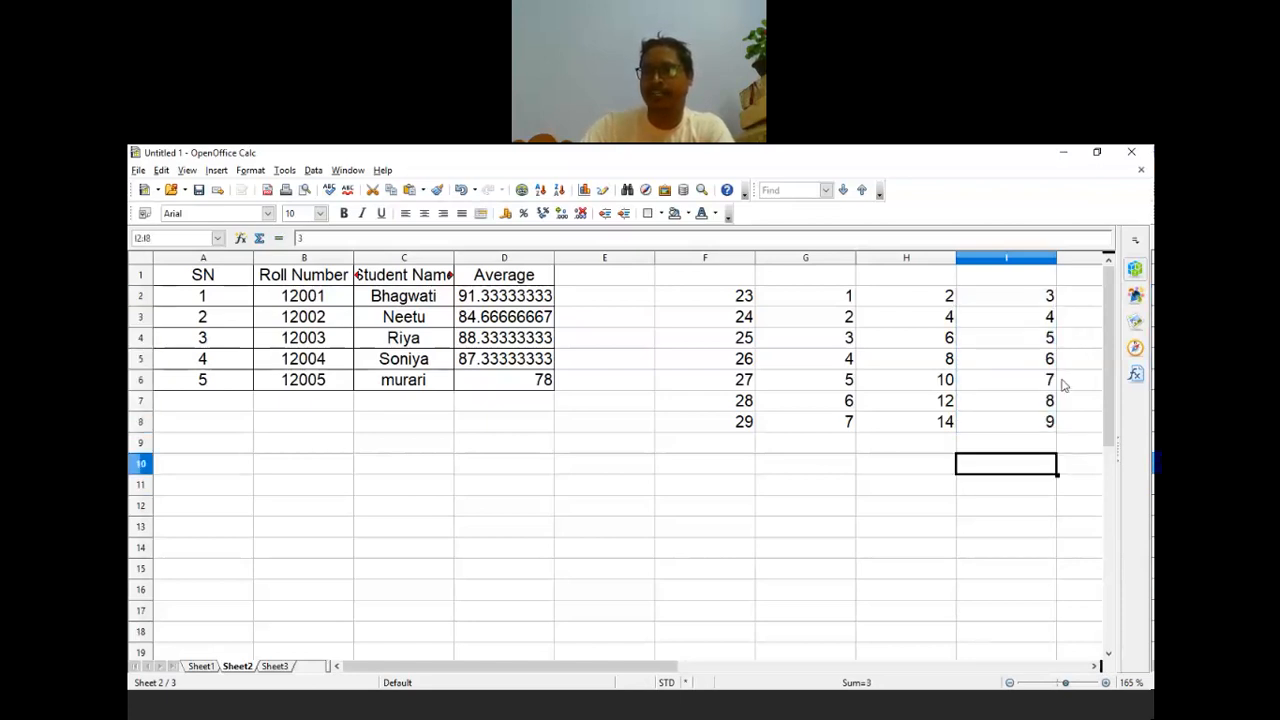
left_click(1045, 298)
left_click(1043, 318)
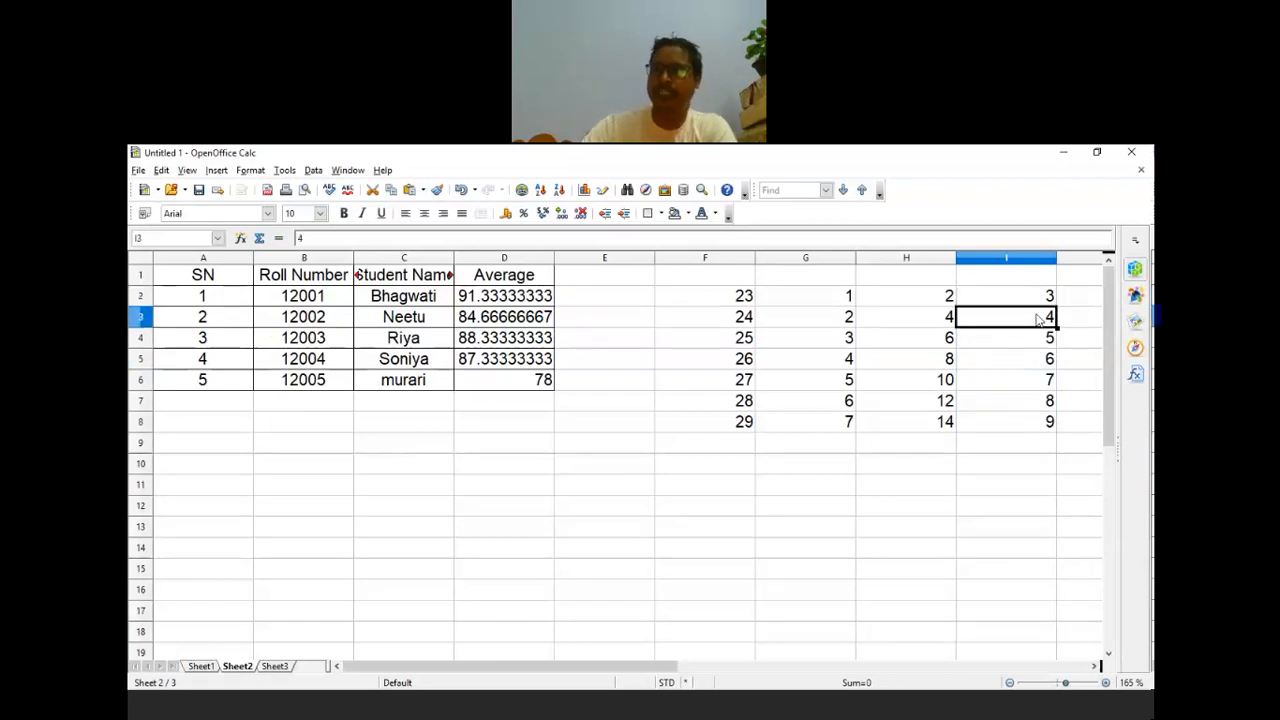
type("6")
left_click(1010, 485)
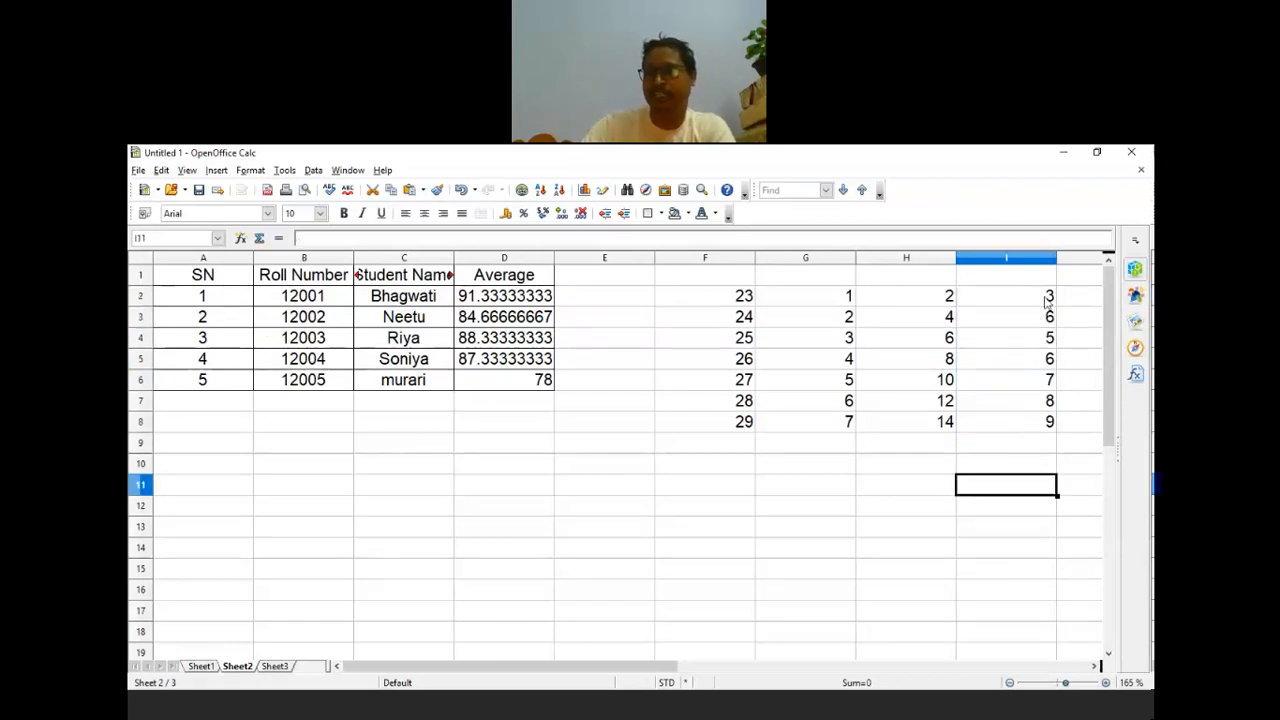
left_click_drag(1046, 302, 1040, 318)
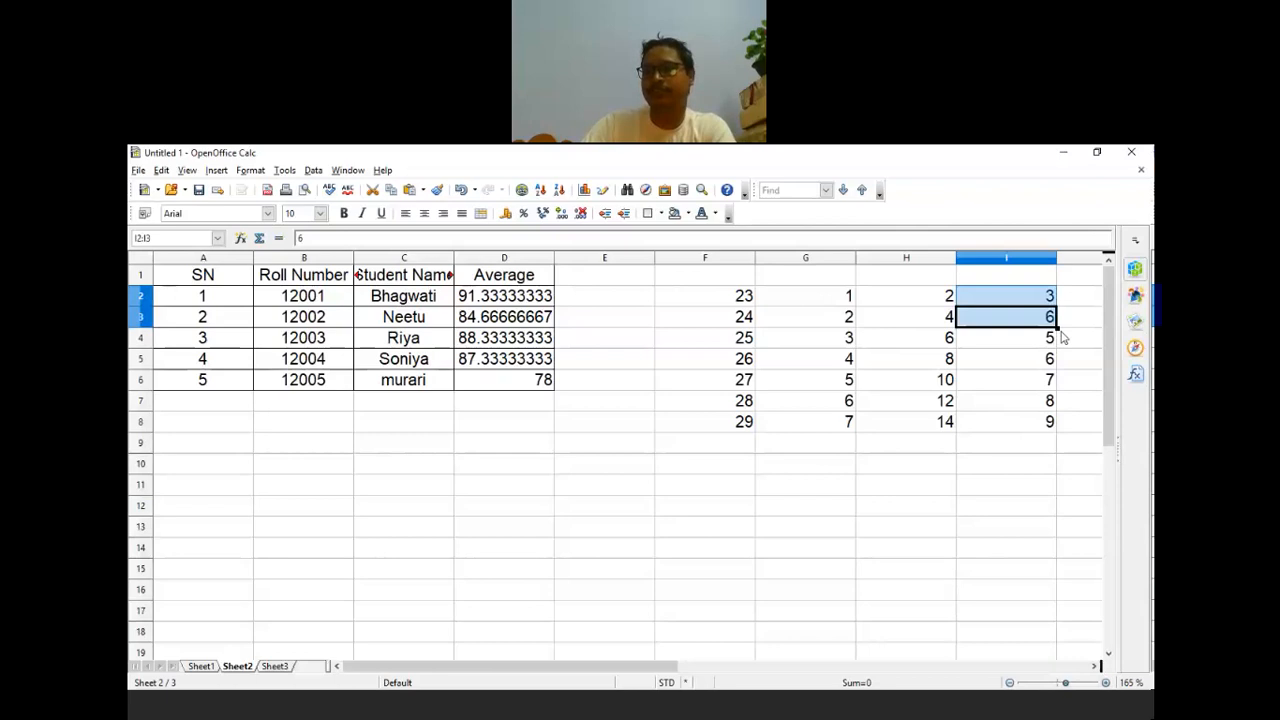
left_click_drag(1056, 328, 1057, 428)
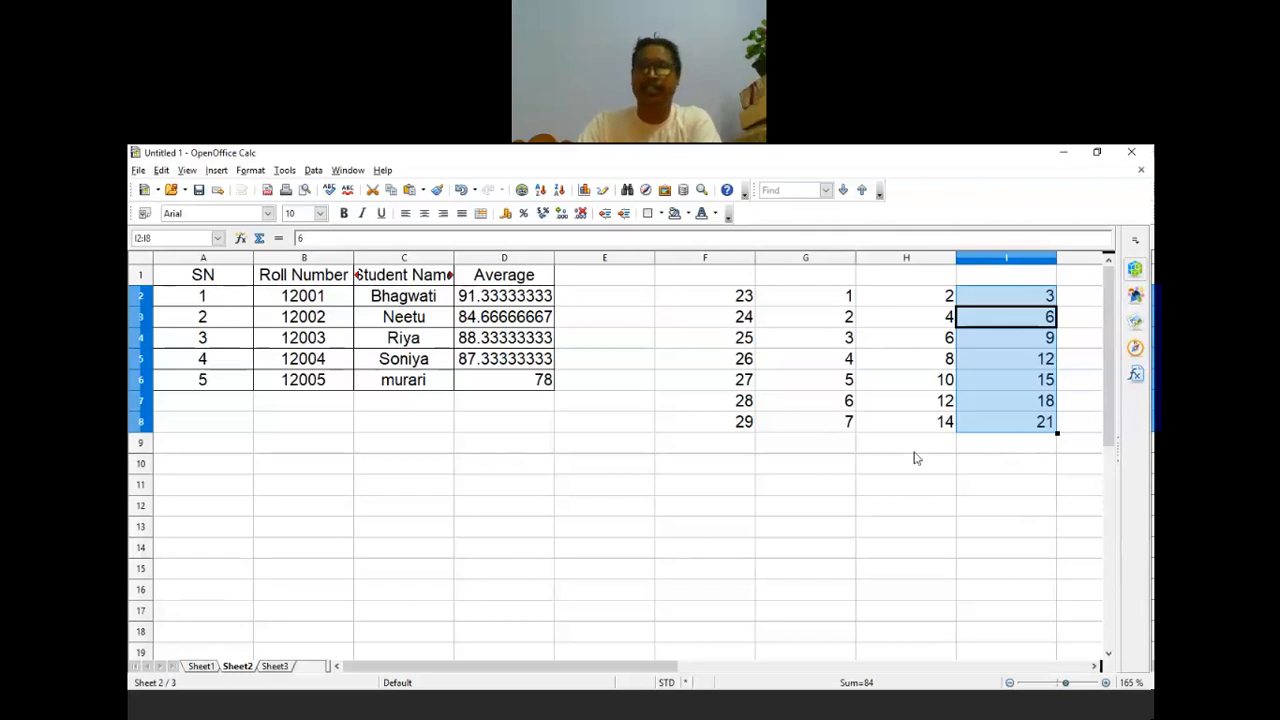
left_click(705, 298)
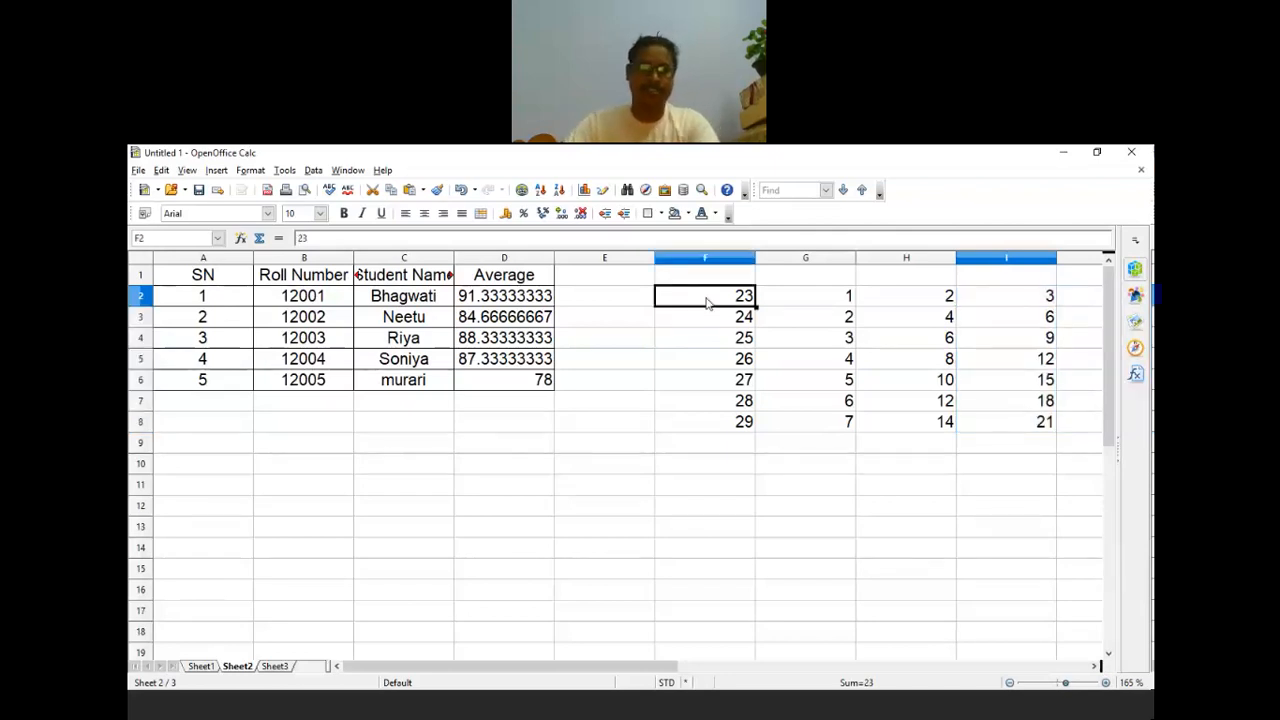
Step: Paste the name Riya into F2 and repeat it down column F to row 8
left_click(411, 342)
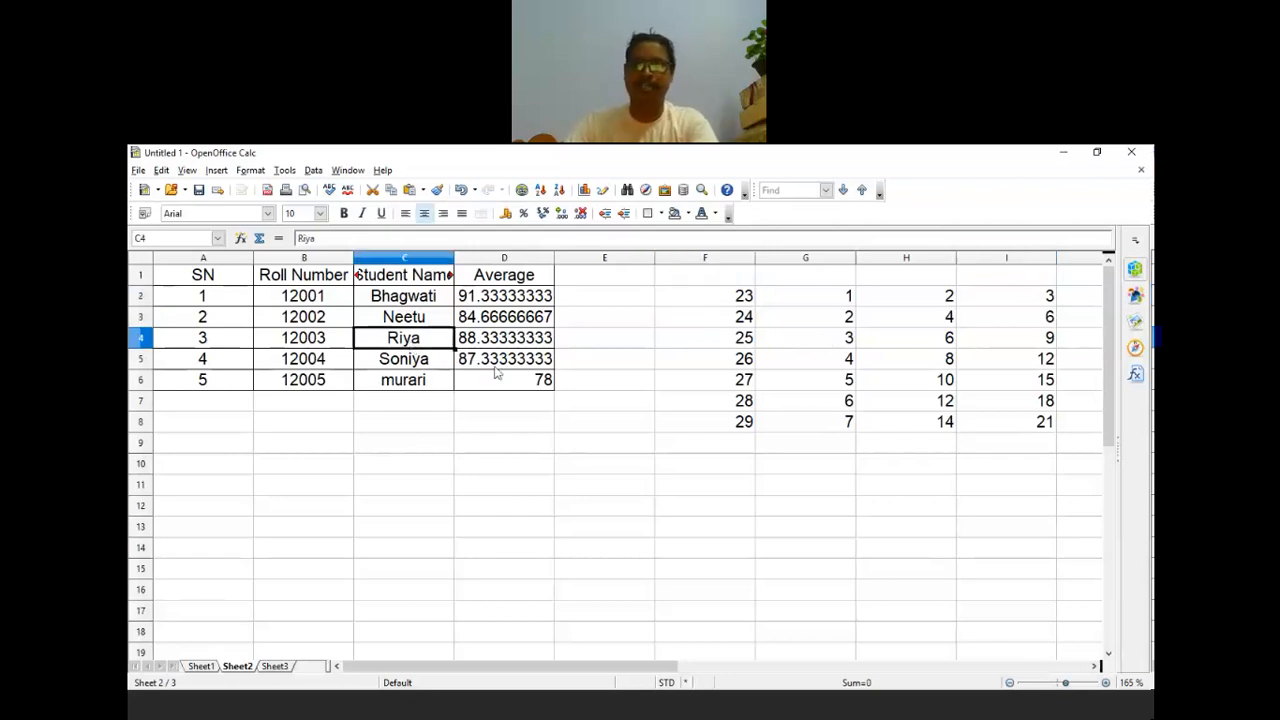
left_click(705, 300)
key("ctrl+v")
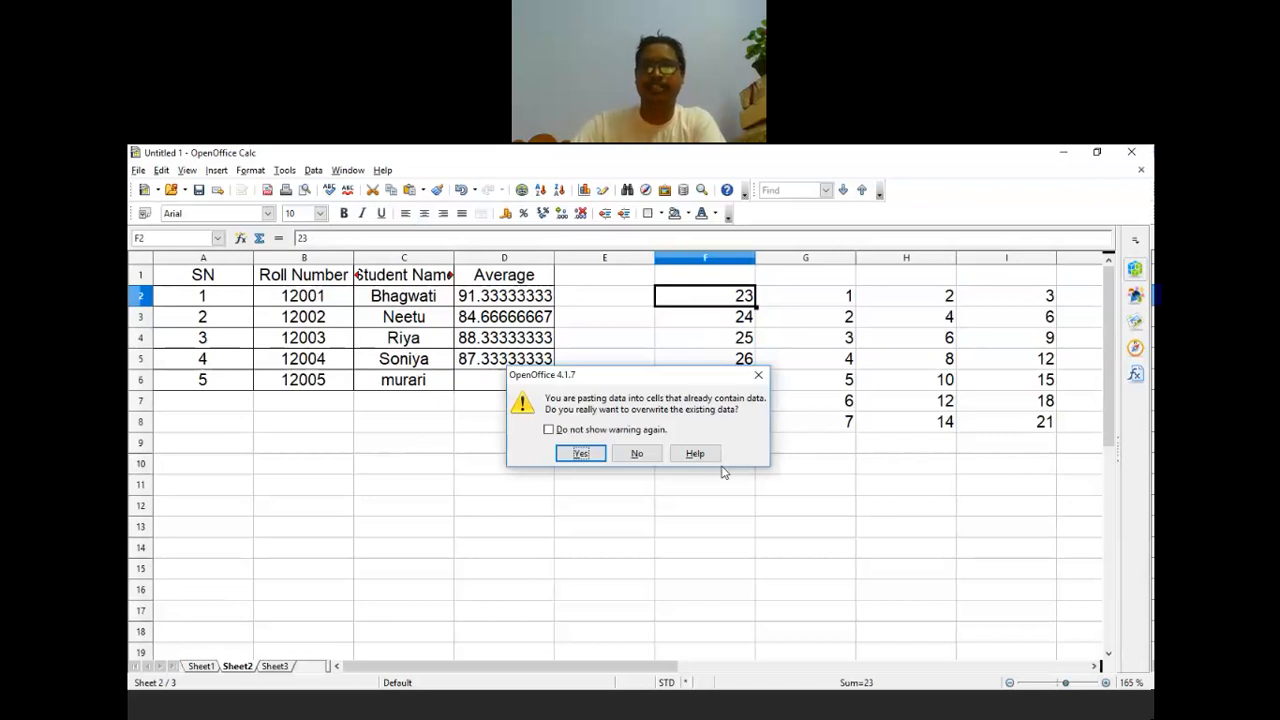
key("Return")
left_click(820, 514)
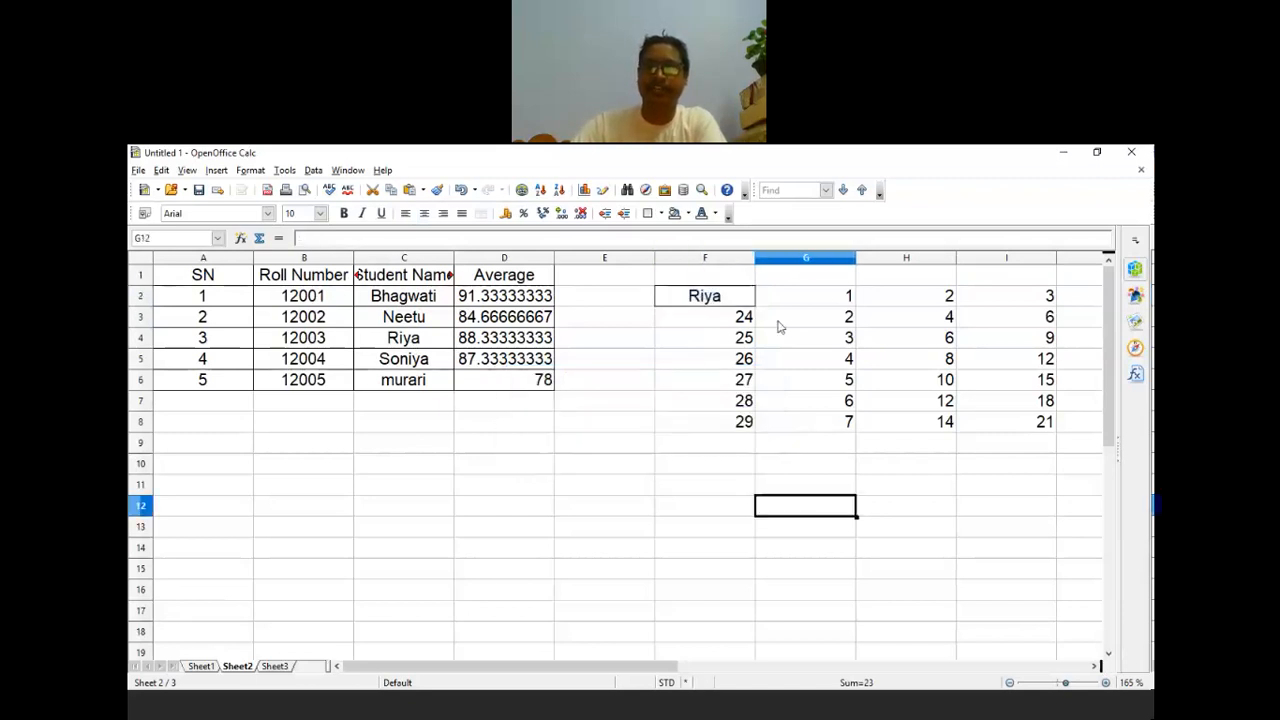
left_click(752, 305)
left_click_drag(756, 308, 756, 424)
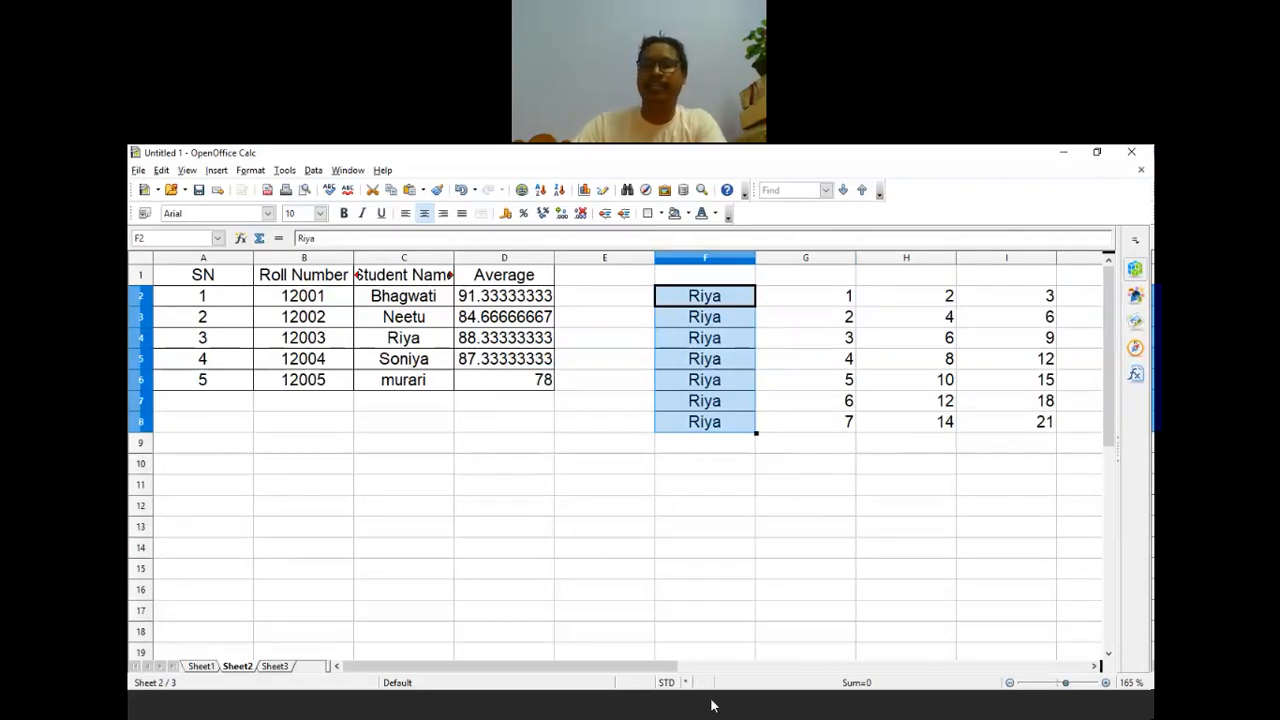
left_click(724, 305)
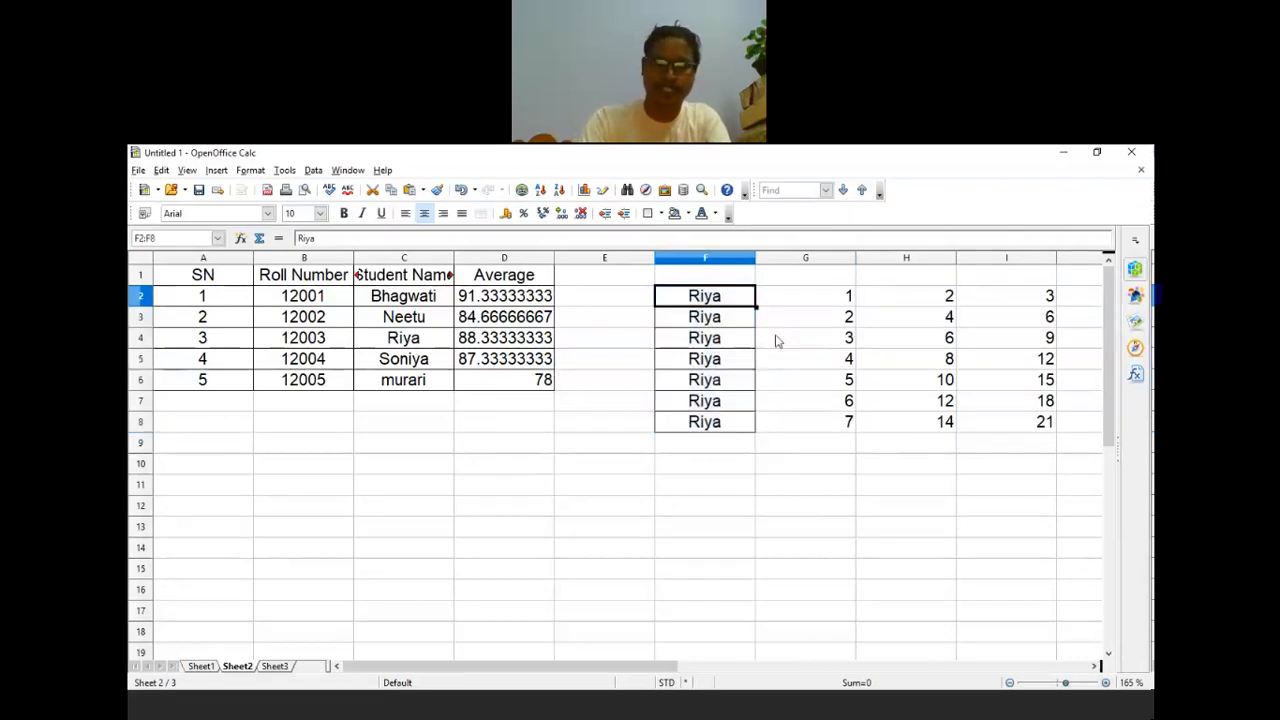
Step: Replace F2 with 'jan' and fill month names down to F17 (Jan–Dec, then Jan–Apr)
key("BackSpace")
type("jan")
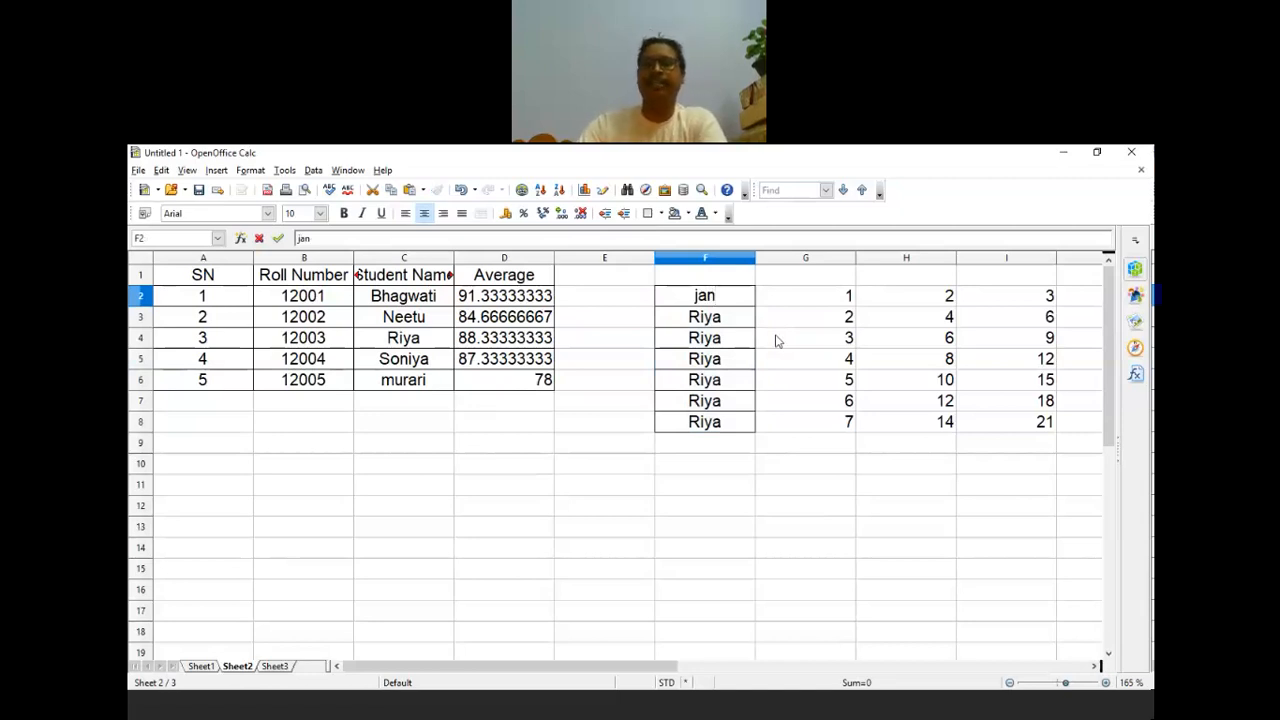
key("Return")
key("Up")
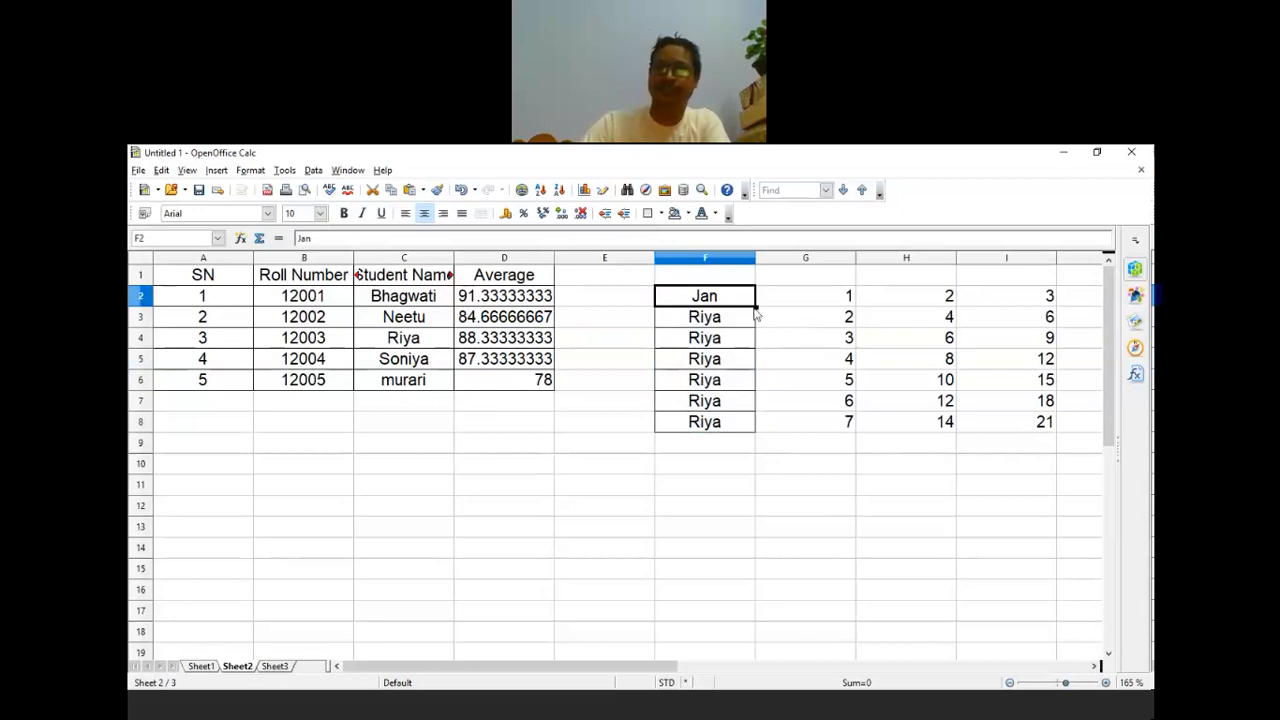
left_click_drag(756, 307, 757, 428)
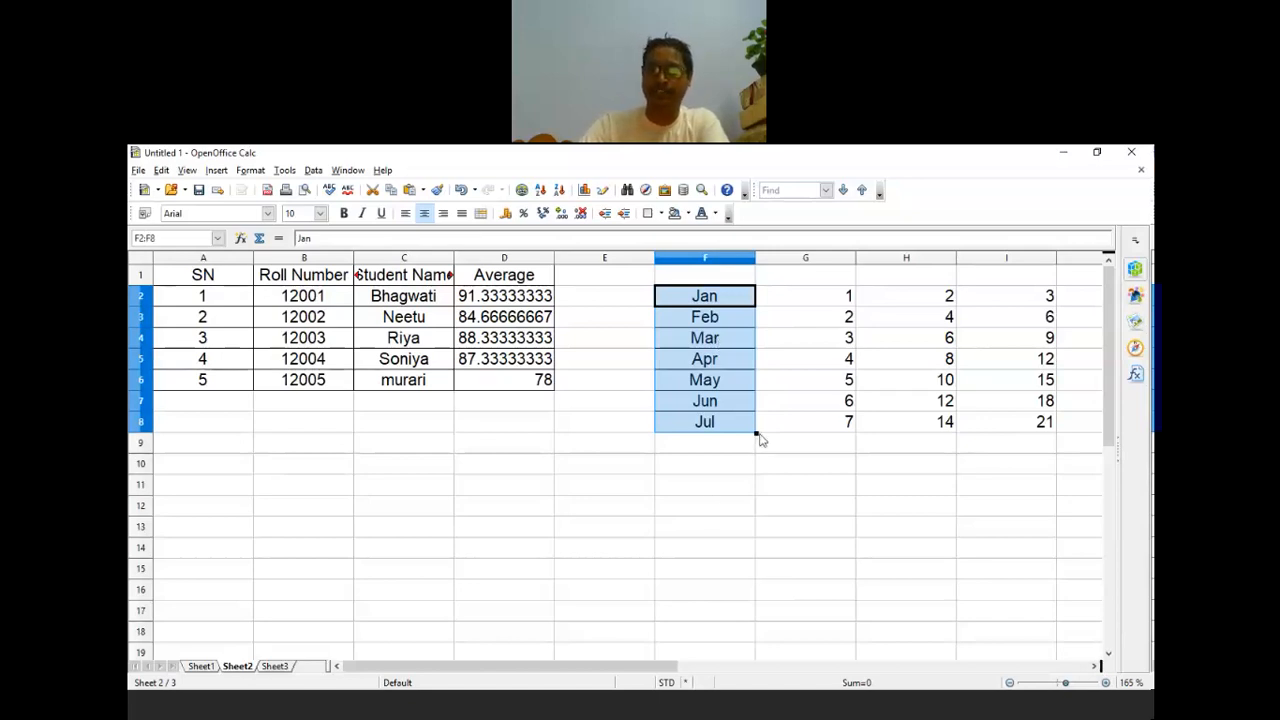
left_click_drag(757, 434, 760, 612)
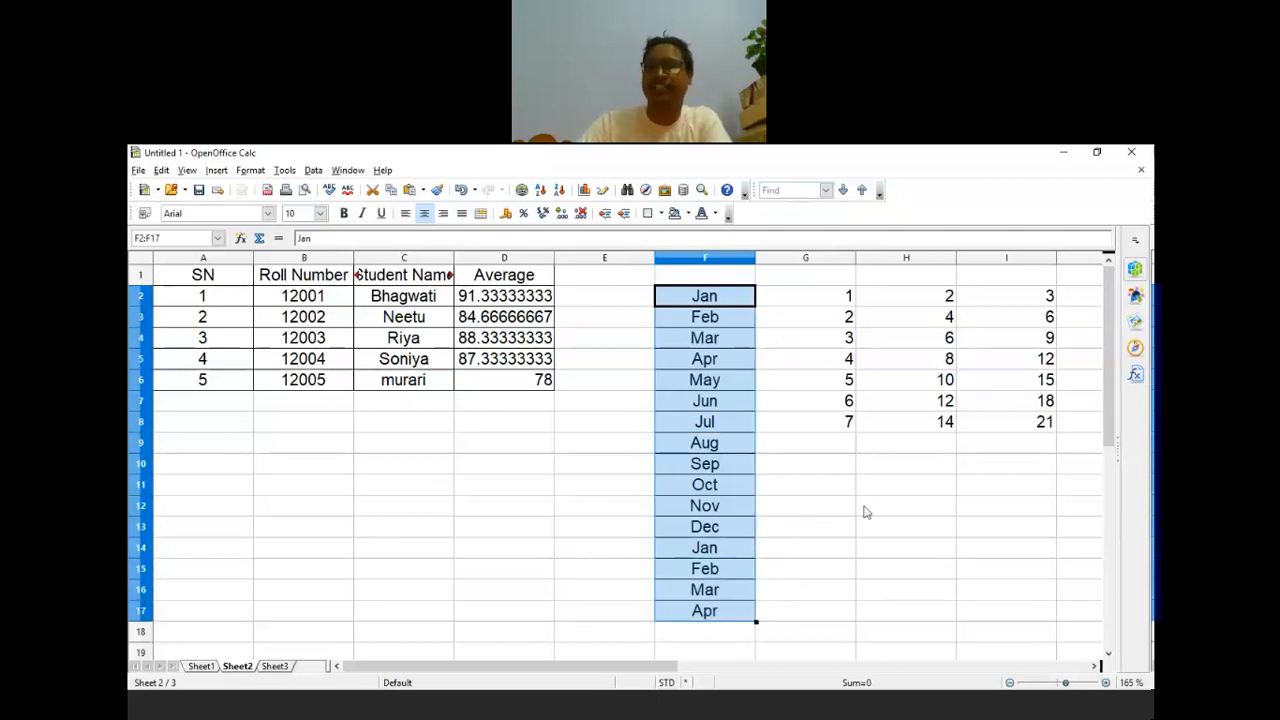
Step: Delete all contents of F2:I17, removing the month and number series, then select D2
left_click(805, 526)
left_click_drag(705, 296, 1023, 609)
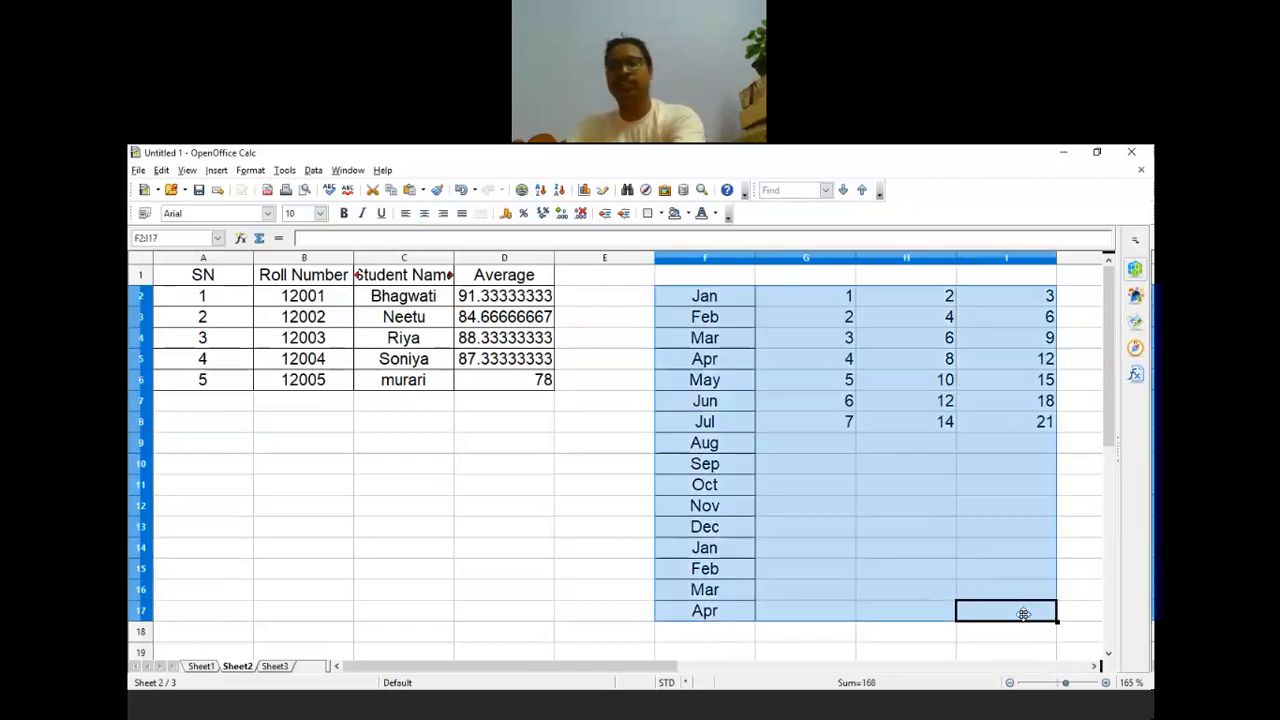
key("Delete")
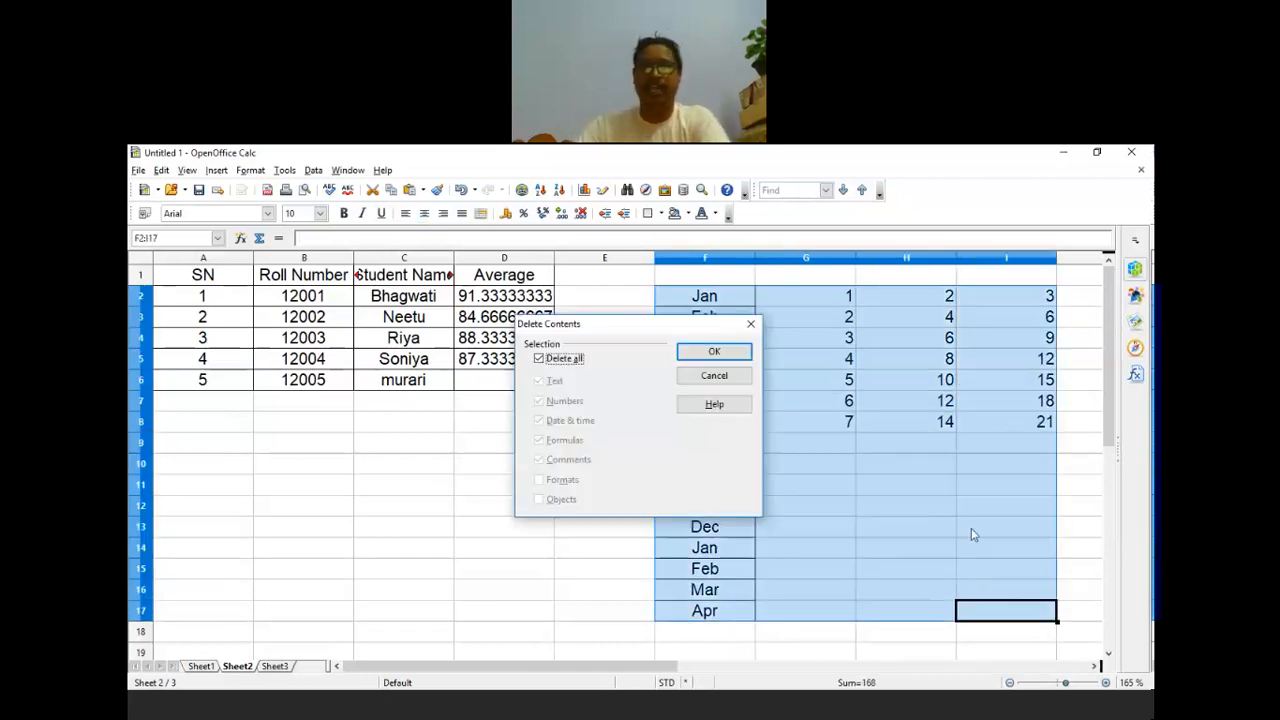
left_click(716, 353)
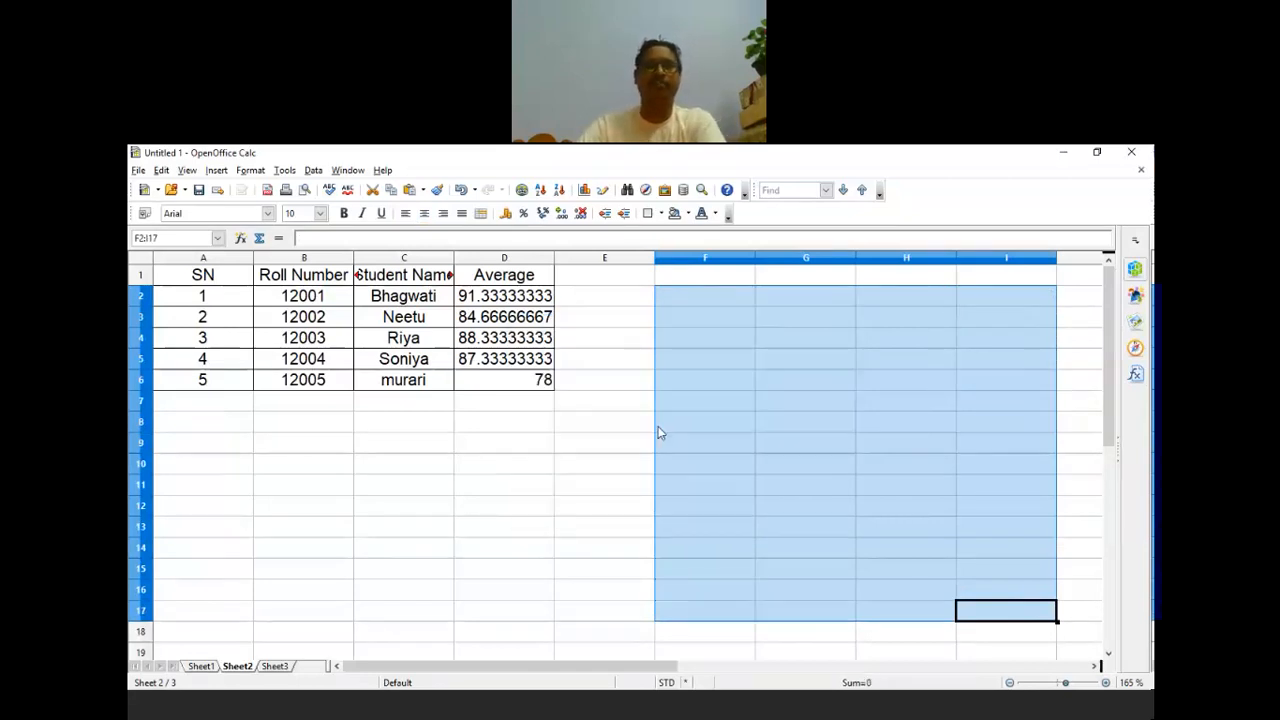
left_click(527, 301)
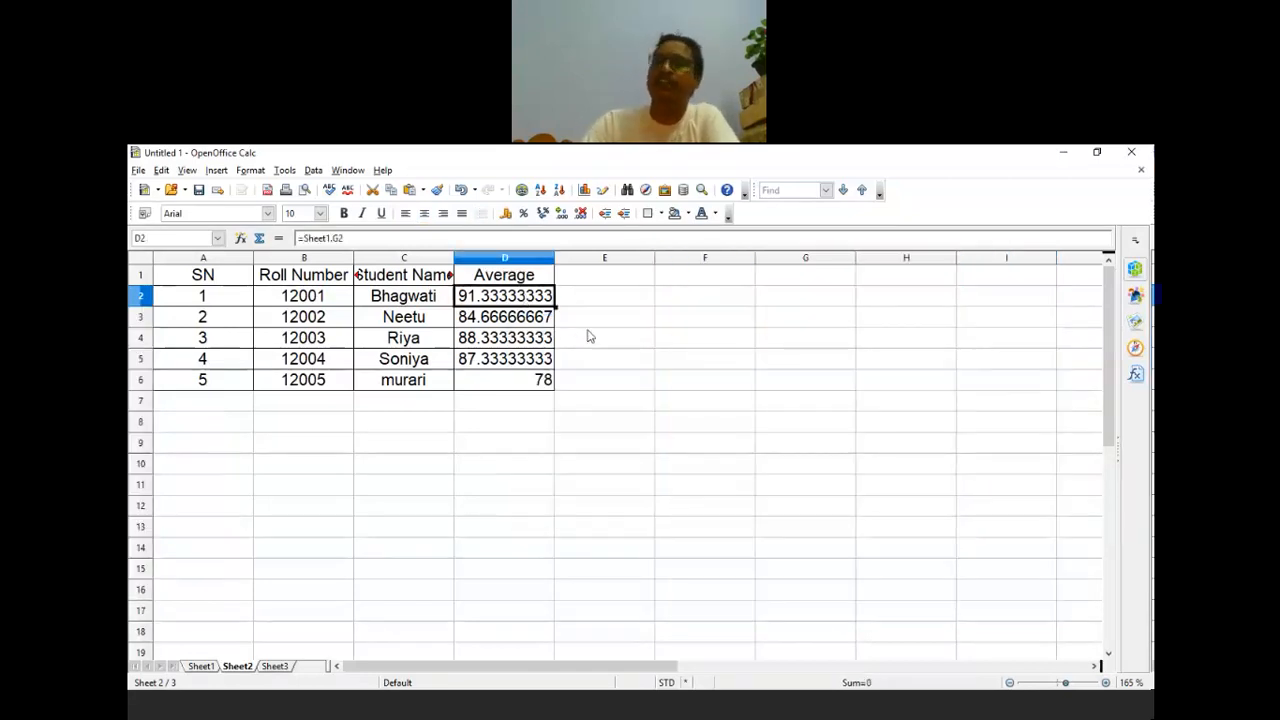
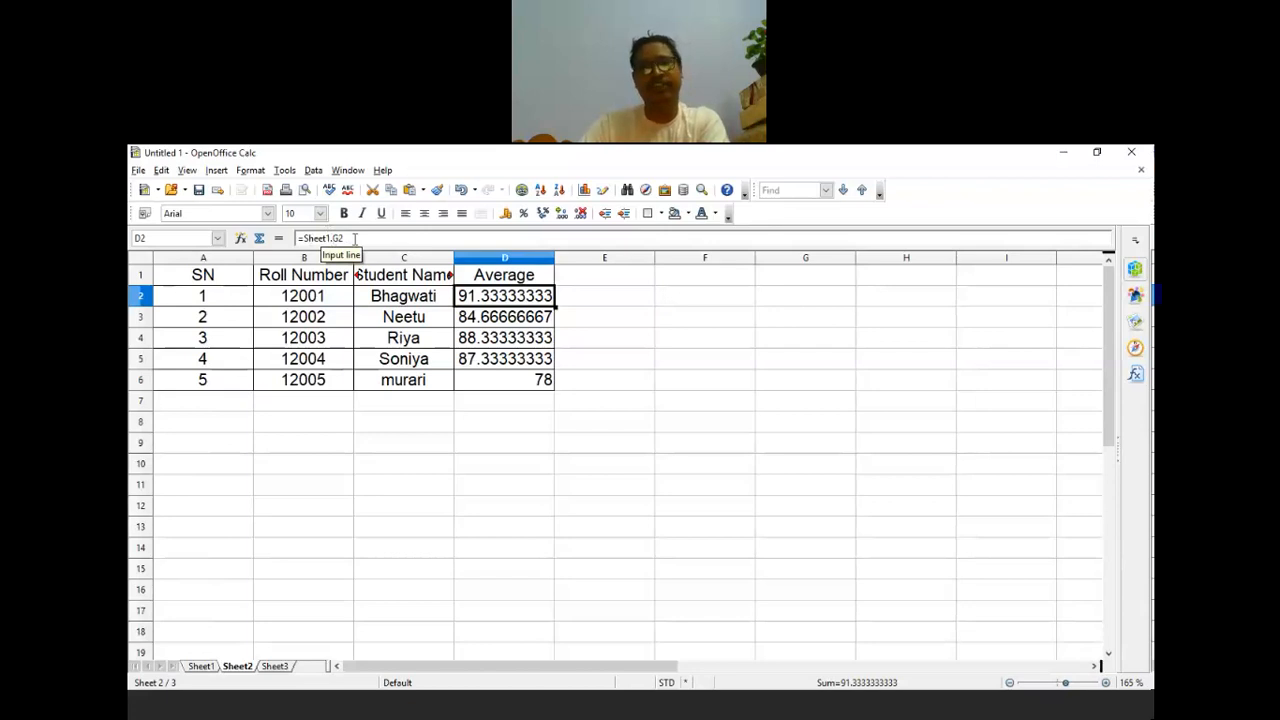
Step: Check the Average formulas and fill D2's Average formula down to row 6
left_click(546, 318)
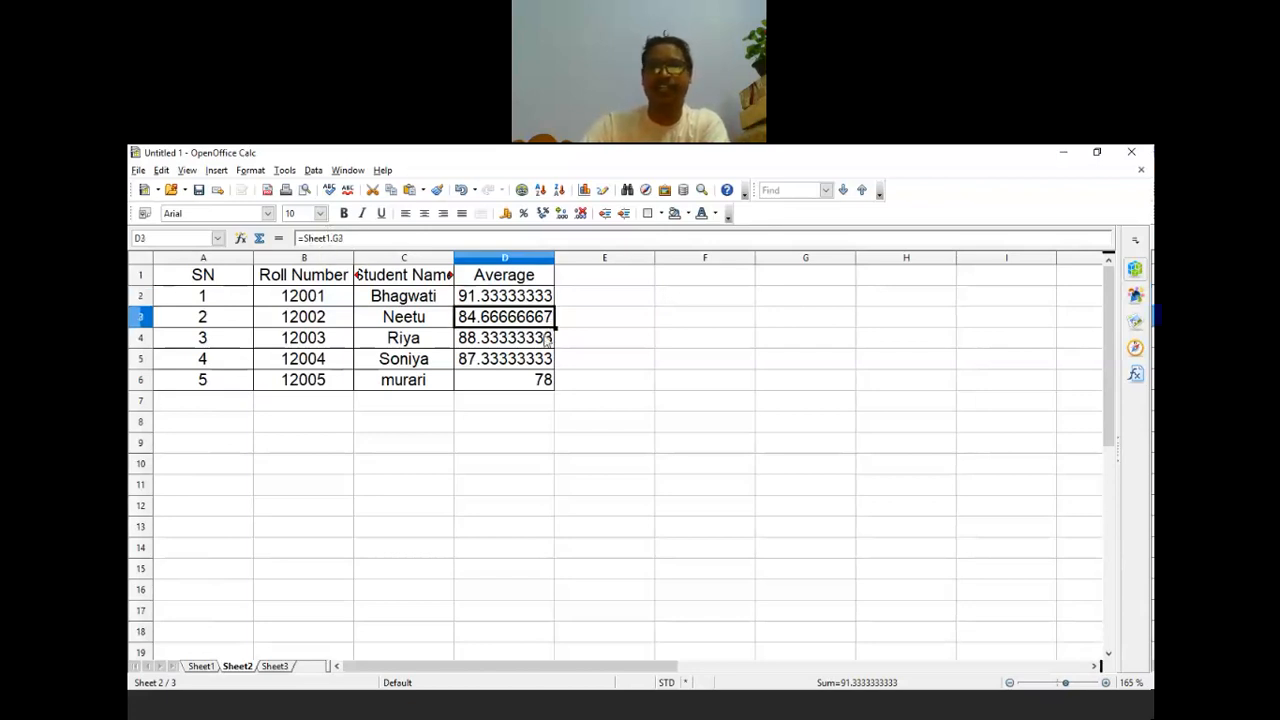
left_click(566, 337)
left_click(605, 305)
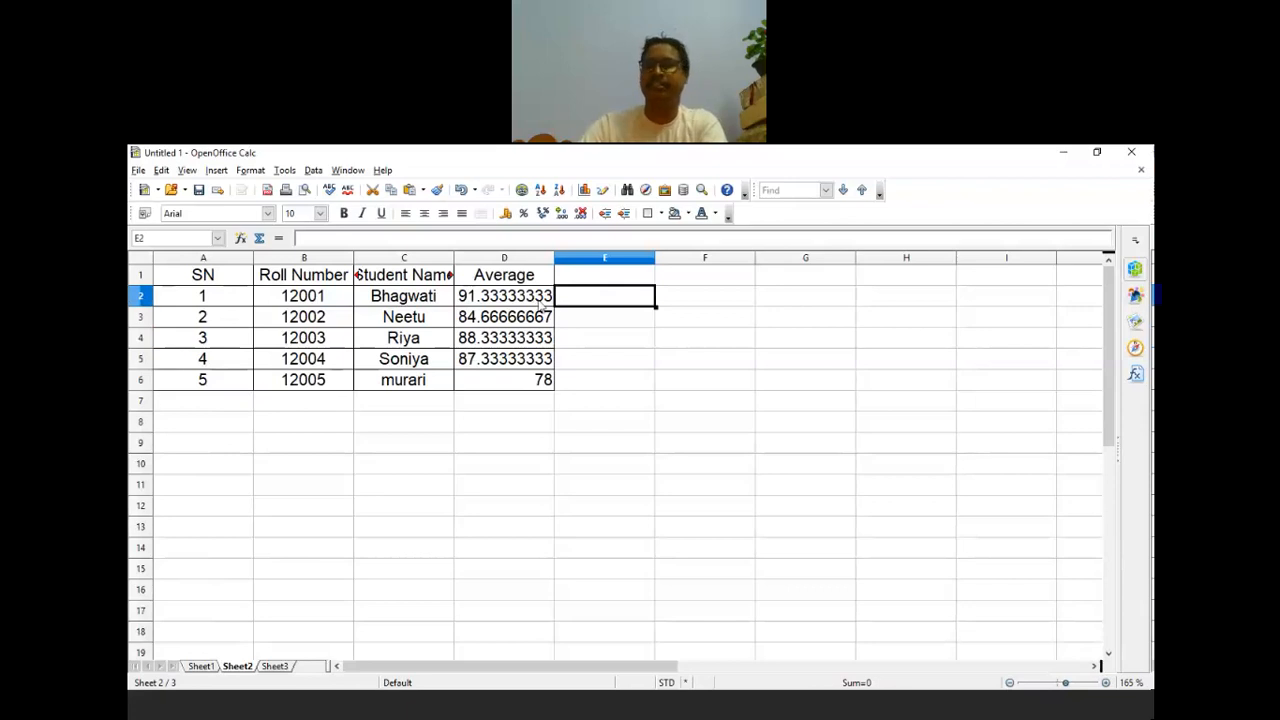
left_click(593, 351)
left_click(541, 299)
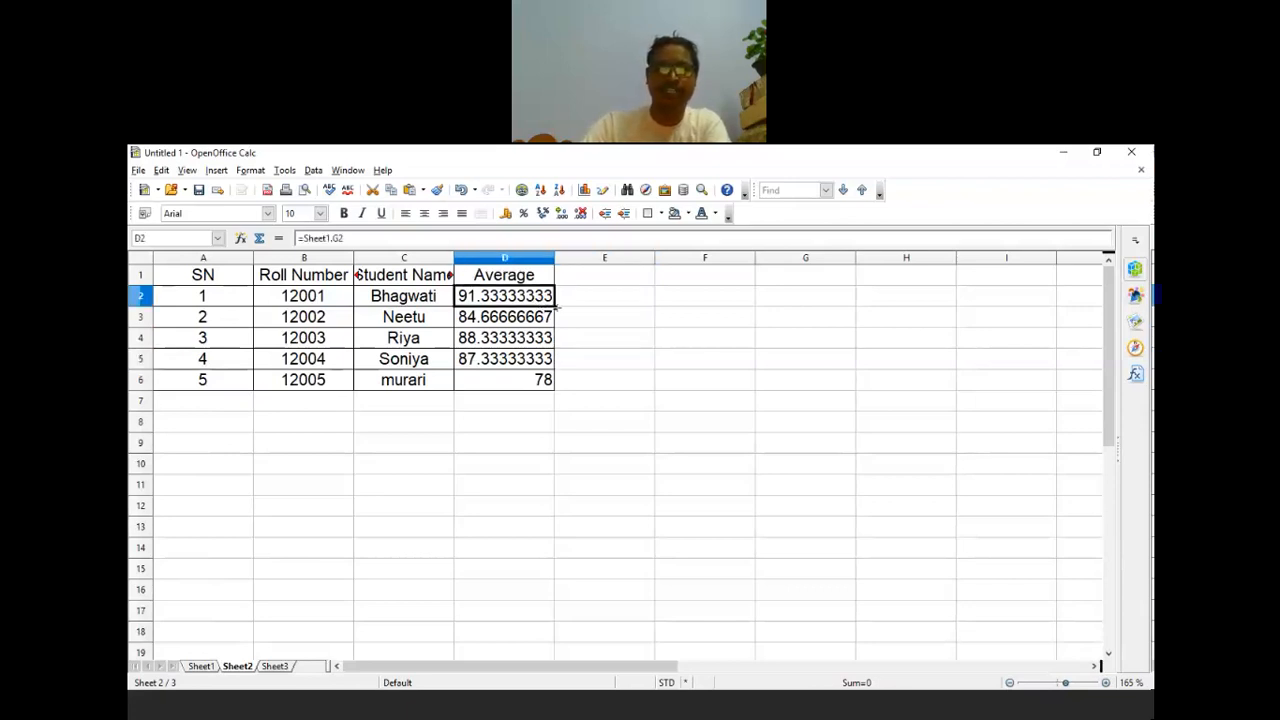
left_click_drag(557, 337, 553, 392)
Step: Edit D2's formula, then remove the added E2 reference to restore the original
left_click(609, 297)
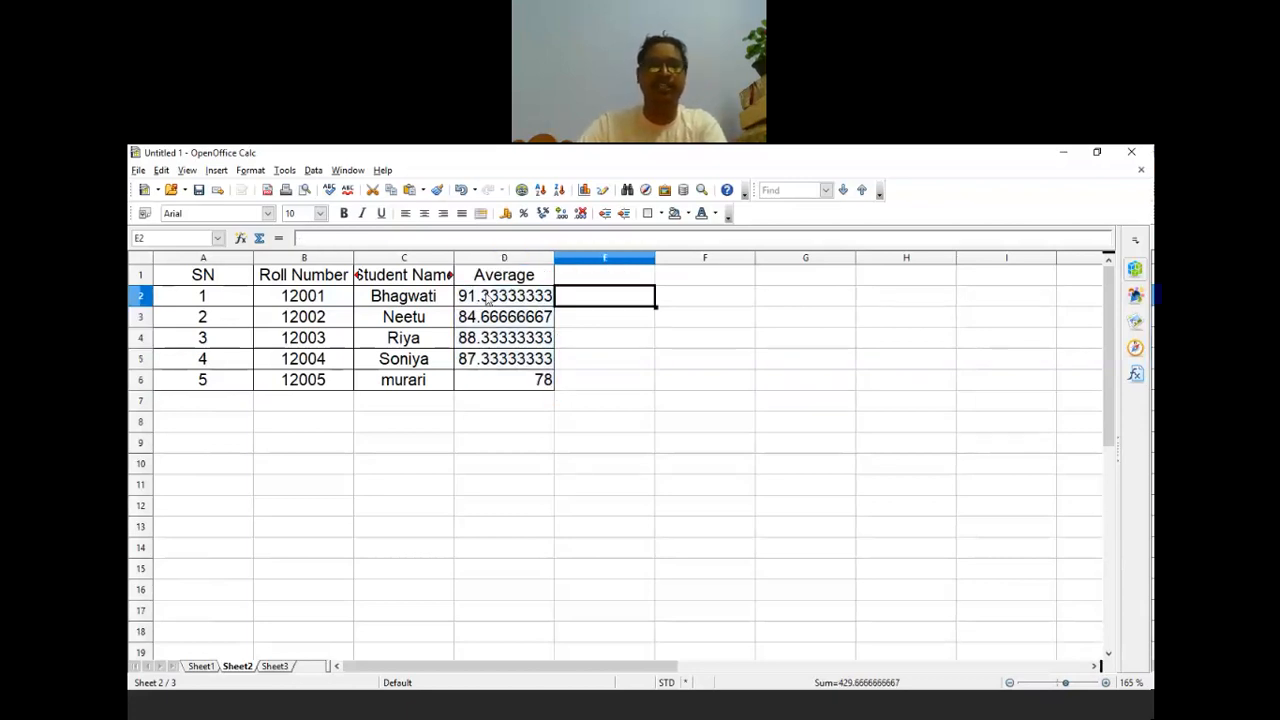
left_click(488, 298)
triple_click(361, 238)
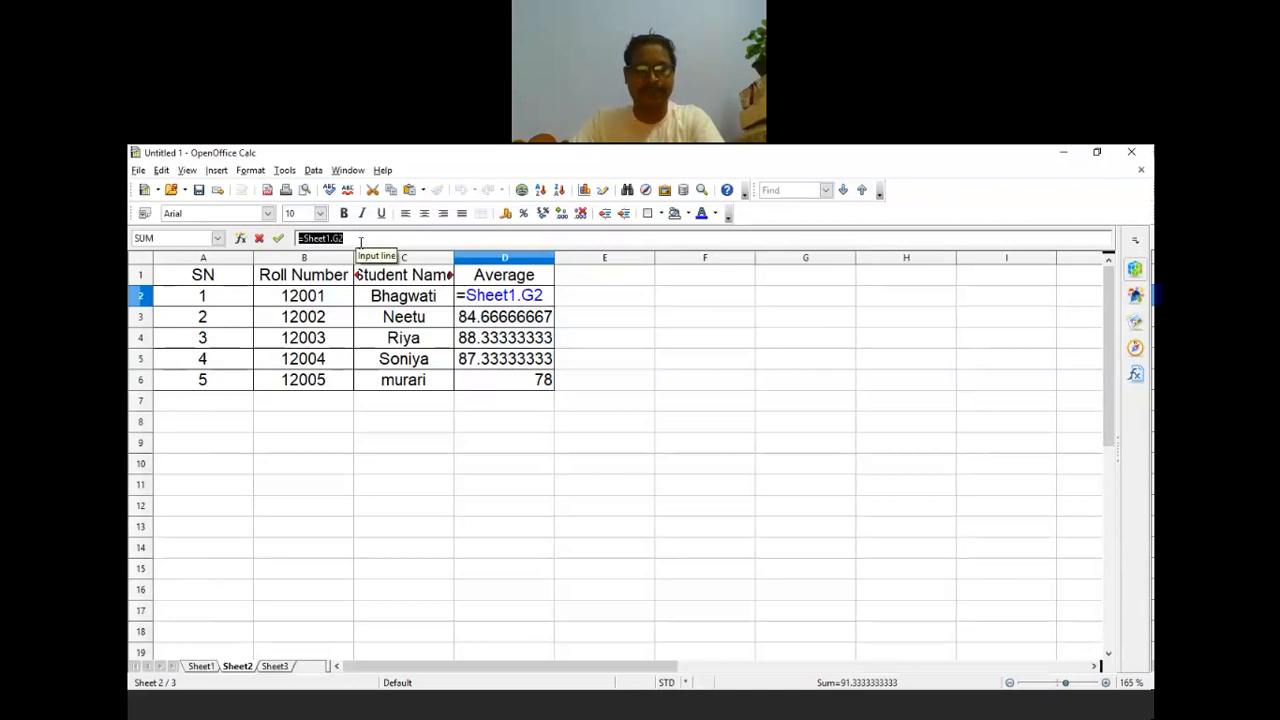
left_click(558, 292)
key("End")
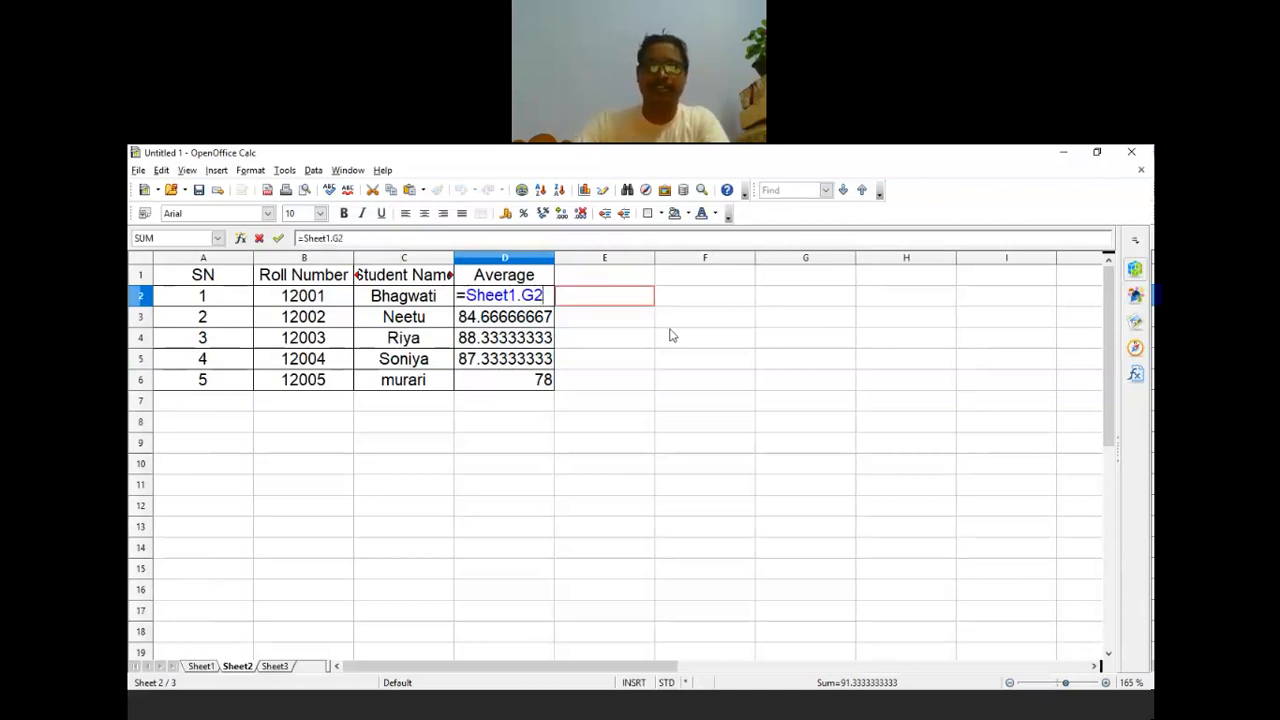
left_click(621, 302)
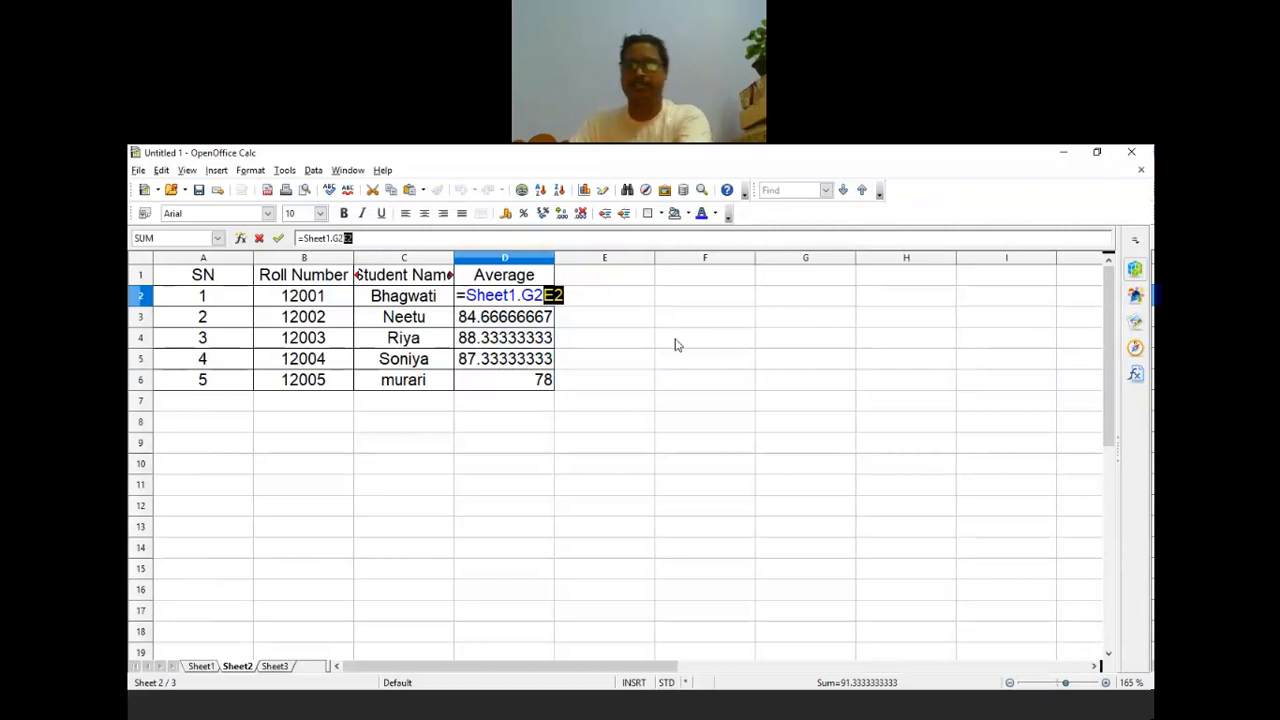
key("BackSpace")
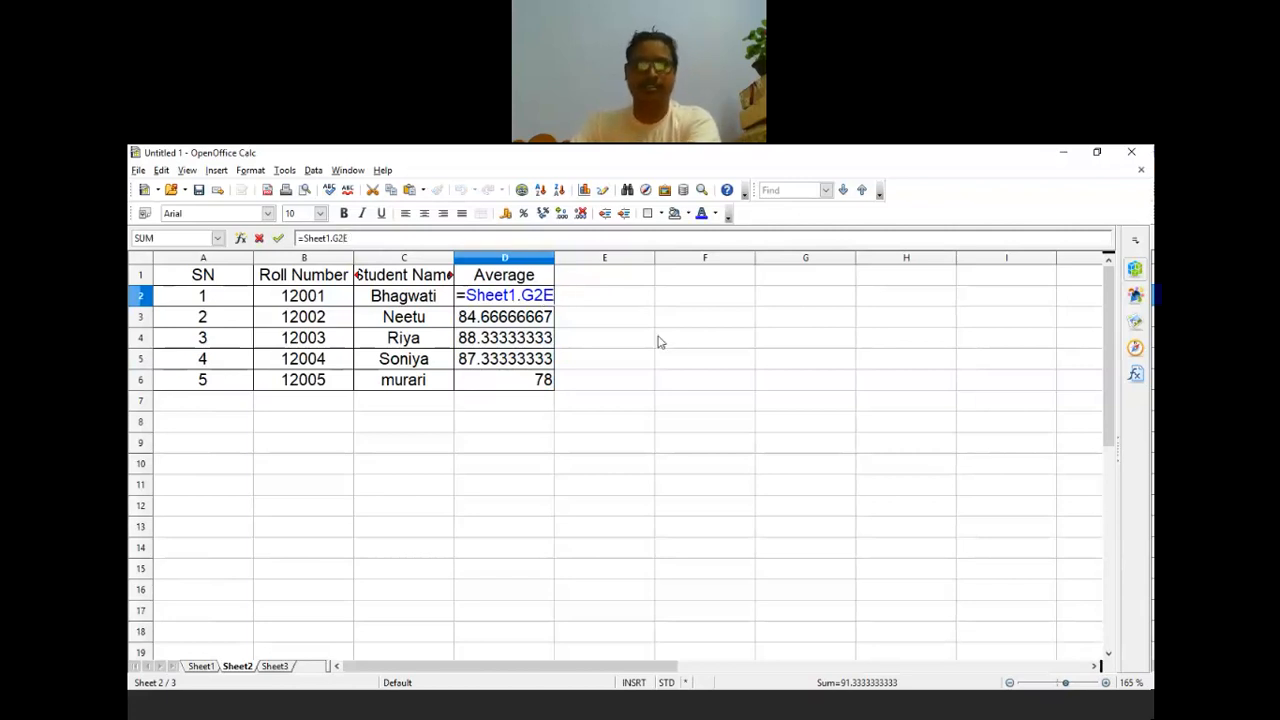
key("BackSpace")
key("Return")
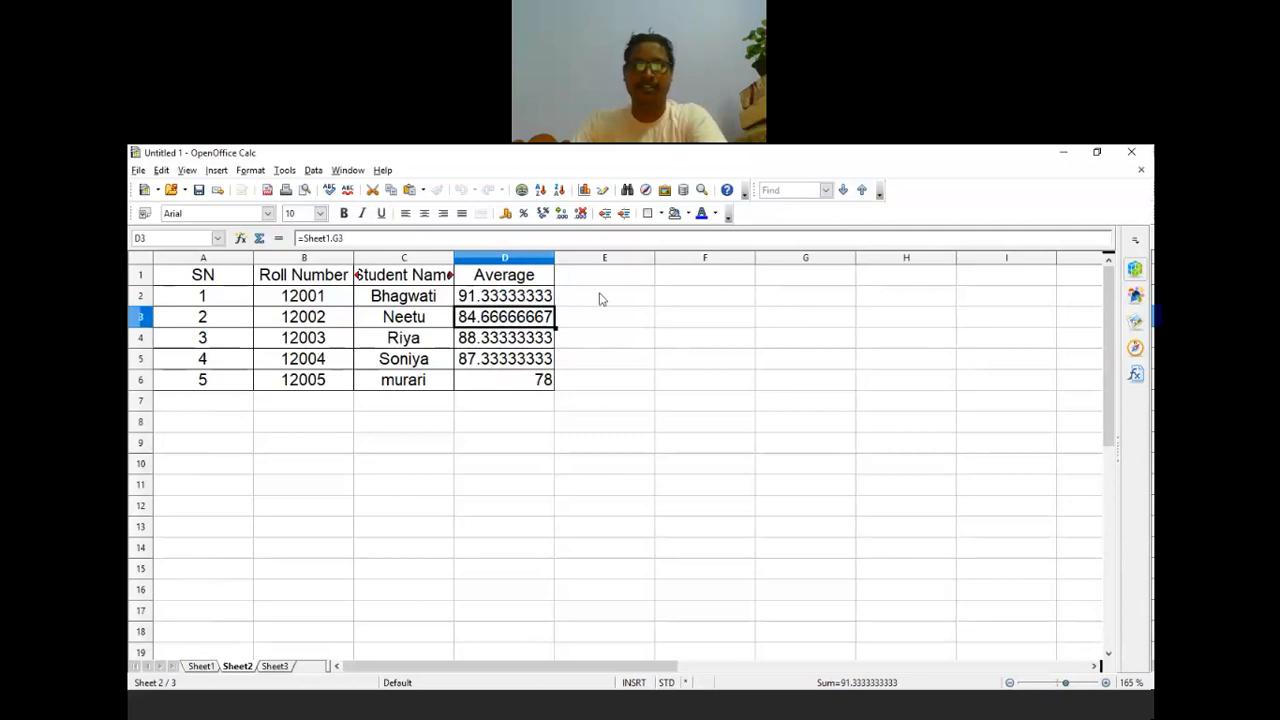
Step: Paste the Average formula into E2, fill it down to E6, and check the copies
left_click(600, 298)
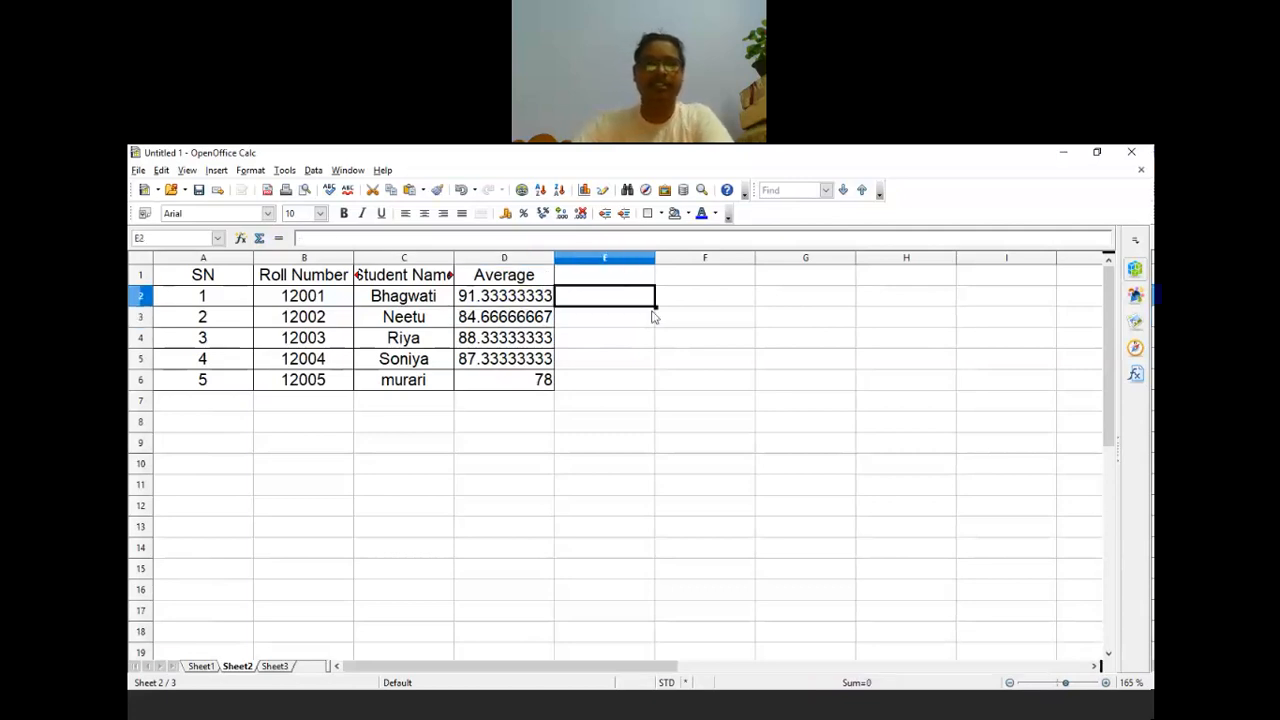
key("ctrl+v")
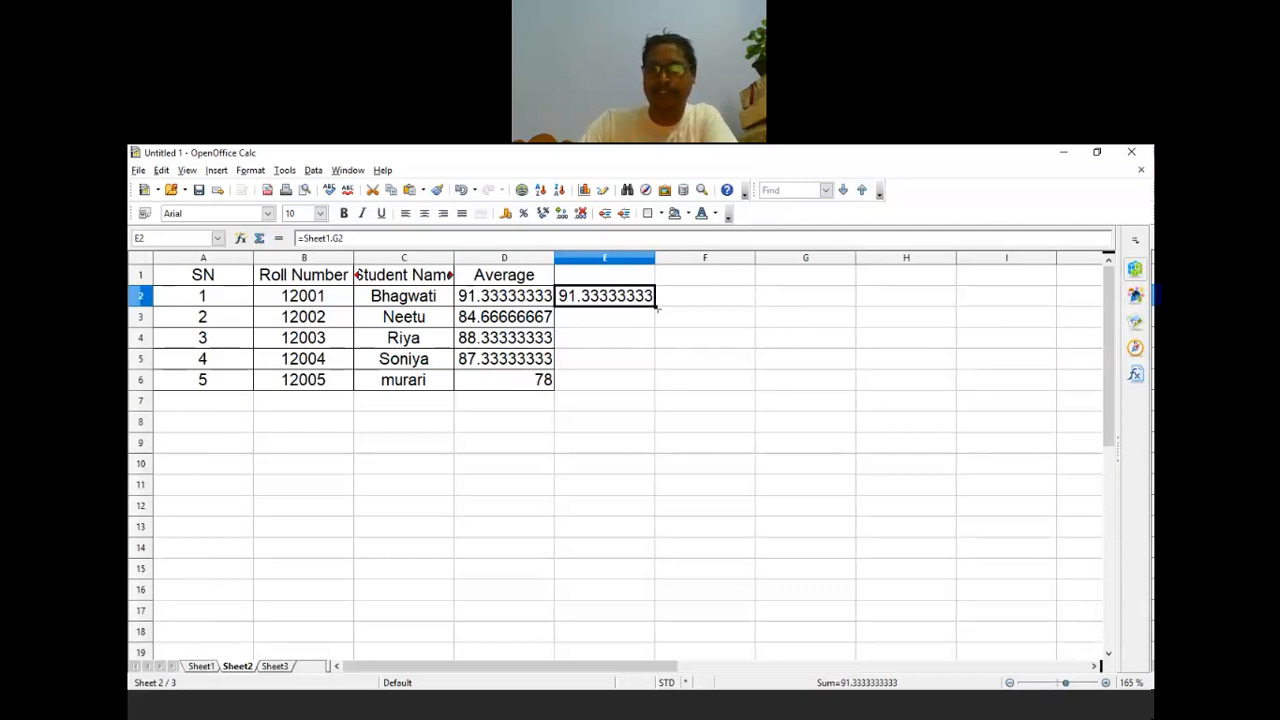
left_click_drag(656, 309, 655, 327)
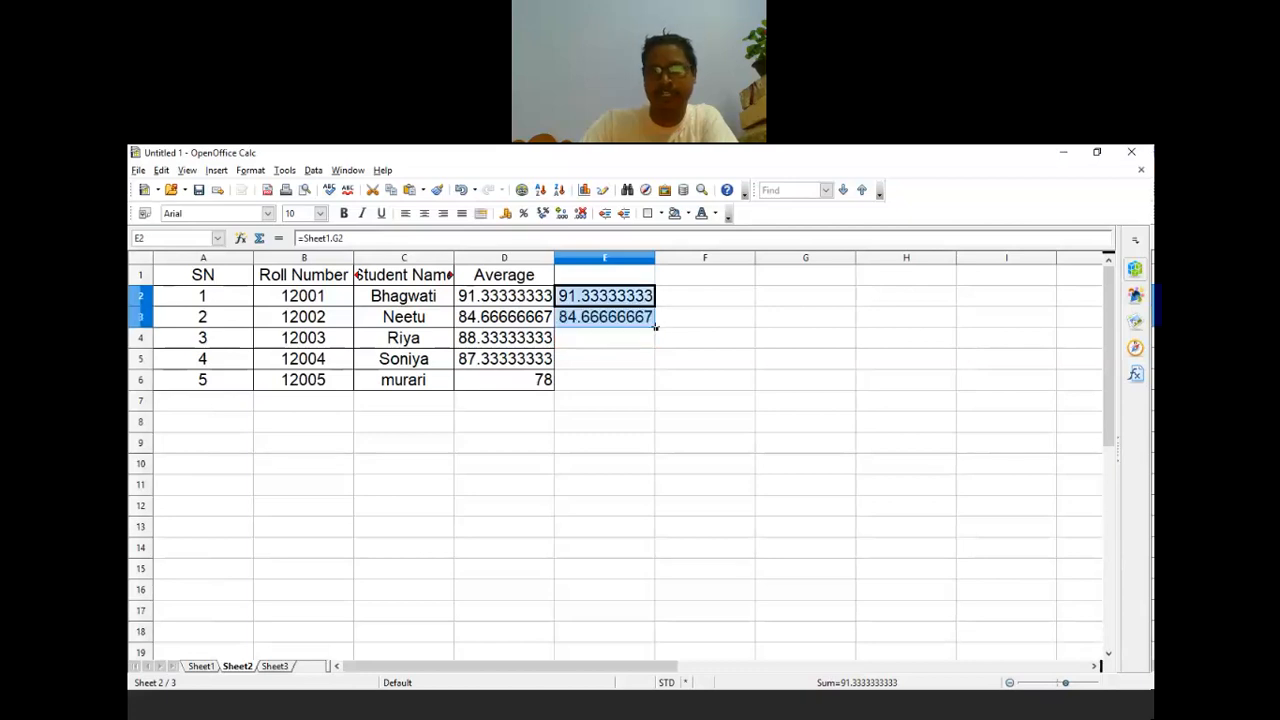
left_click_drag(656, 328, 655, 392)
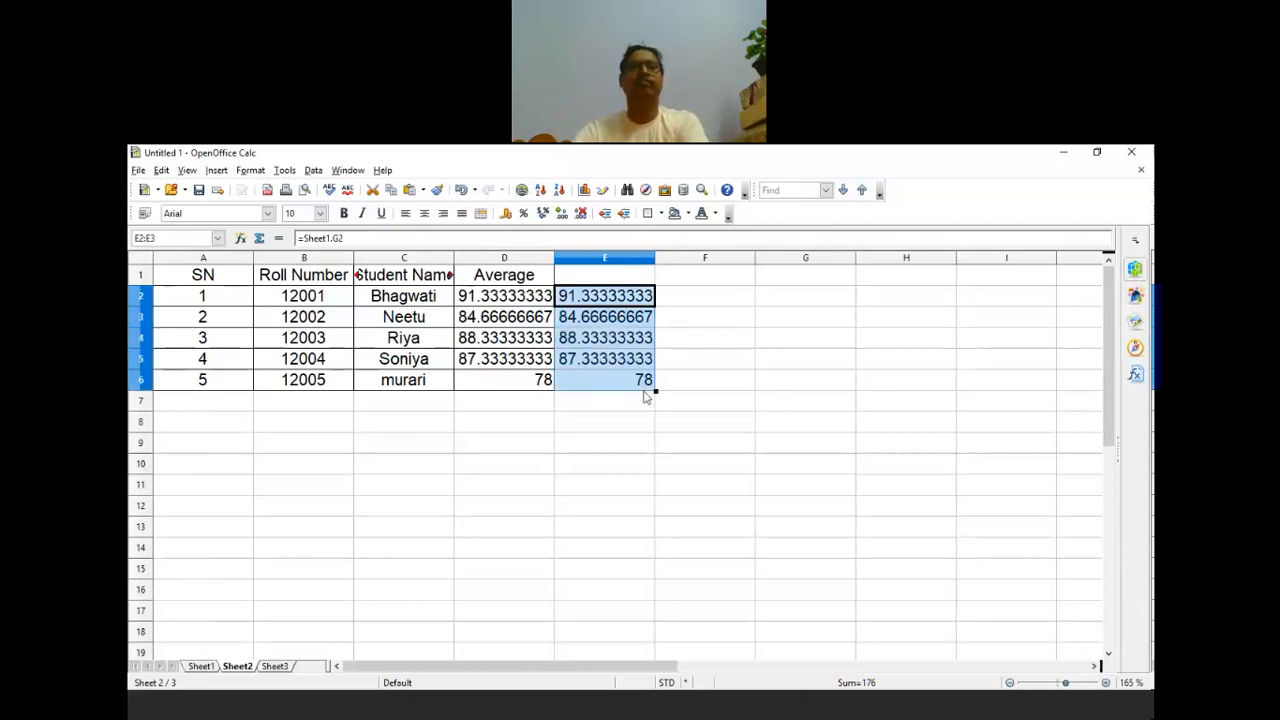
left_click(633, 321)
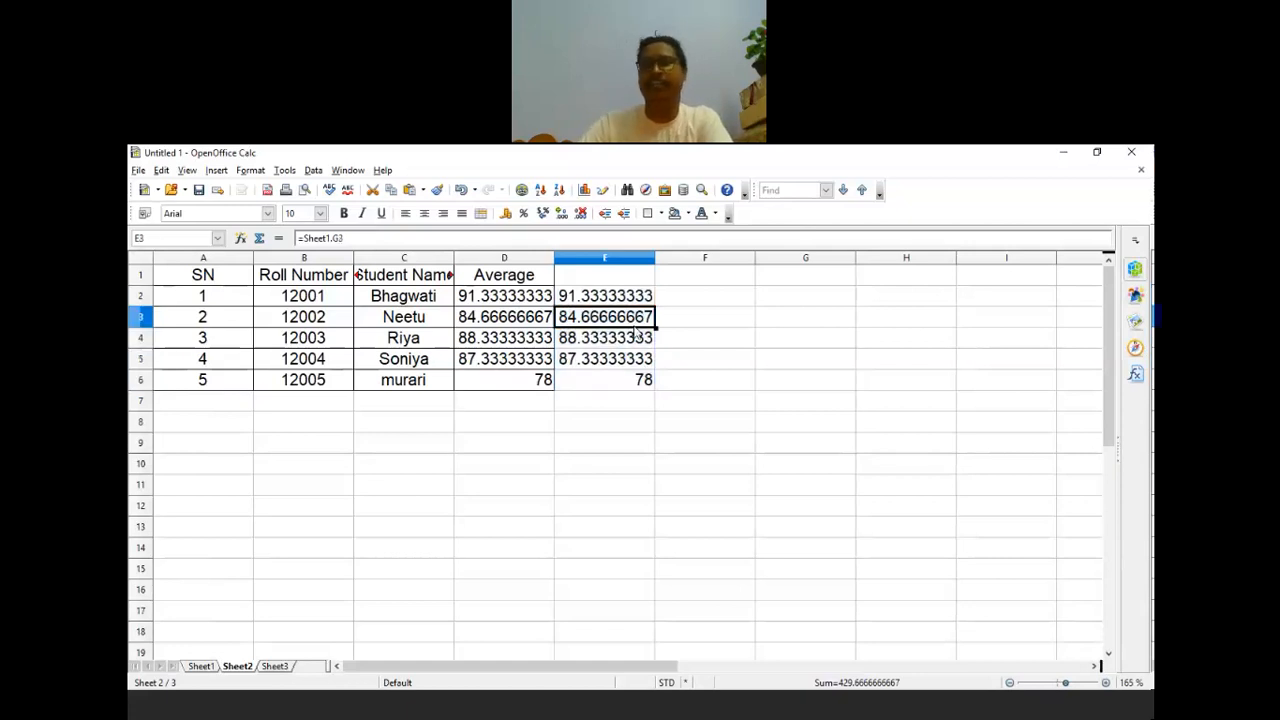
left_click(627, 344)
left_click(621, 357)
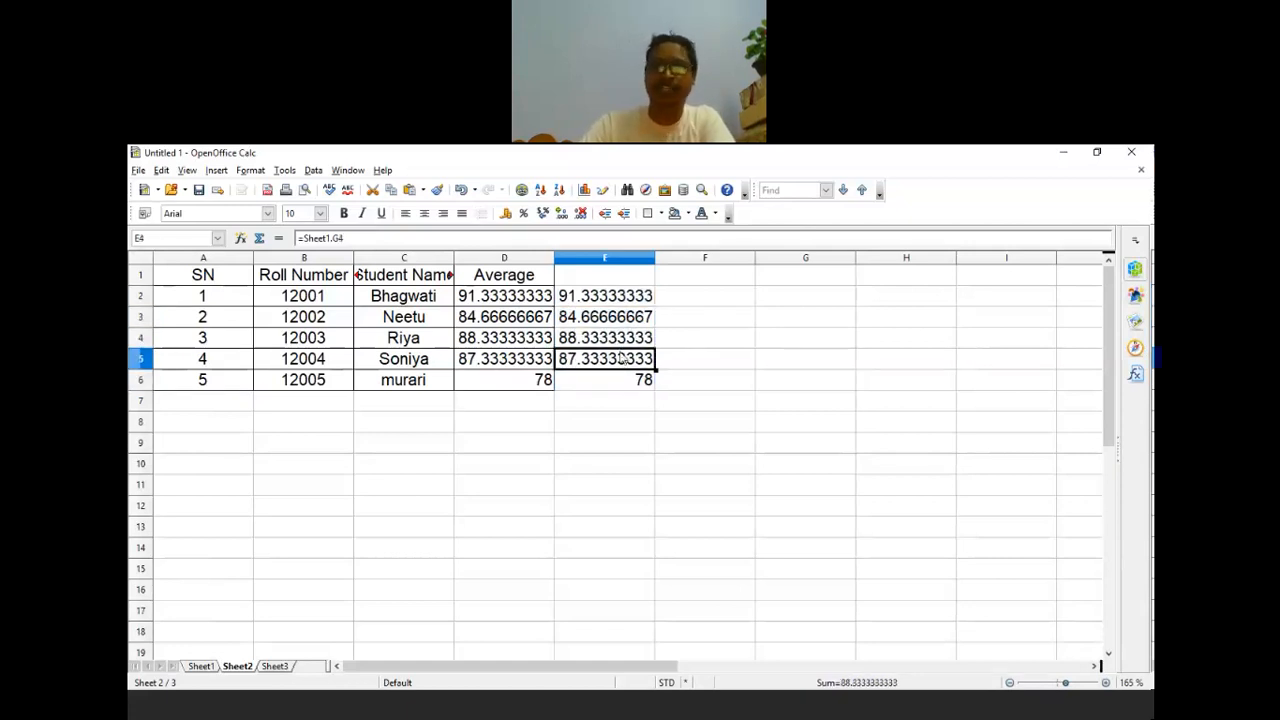
left_click(631, 407)
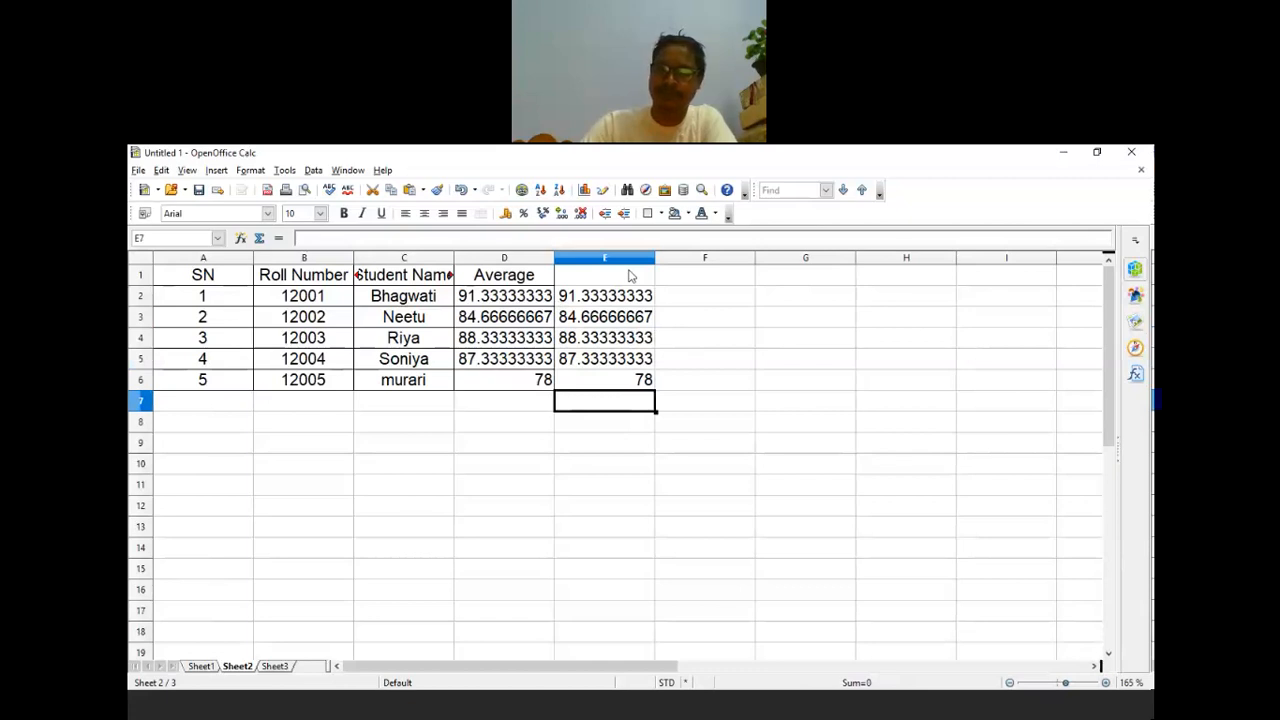
Step: Clear the copied formulas from column E
left_click_drag(630, 275, 640, 407)
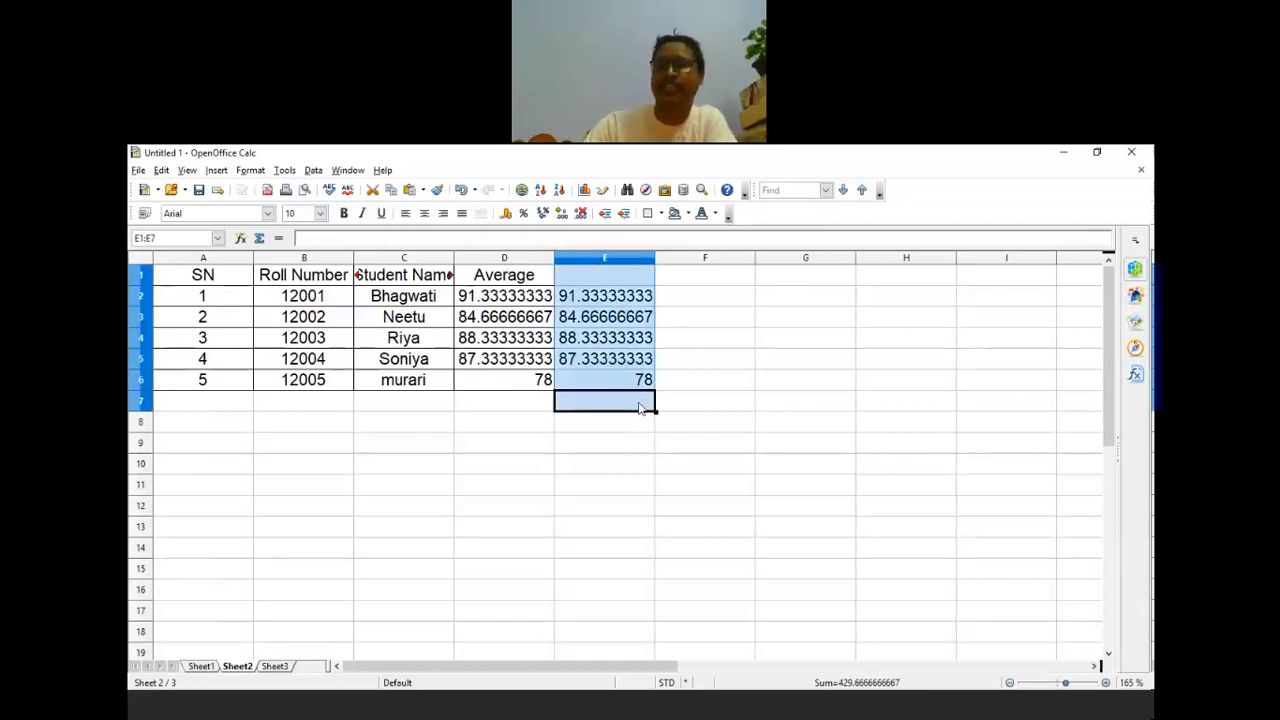
key("Delete")
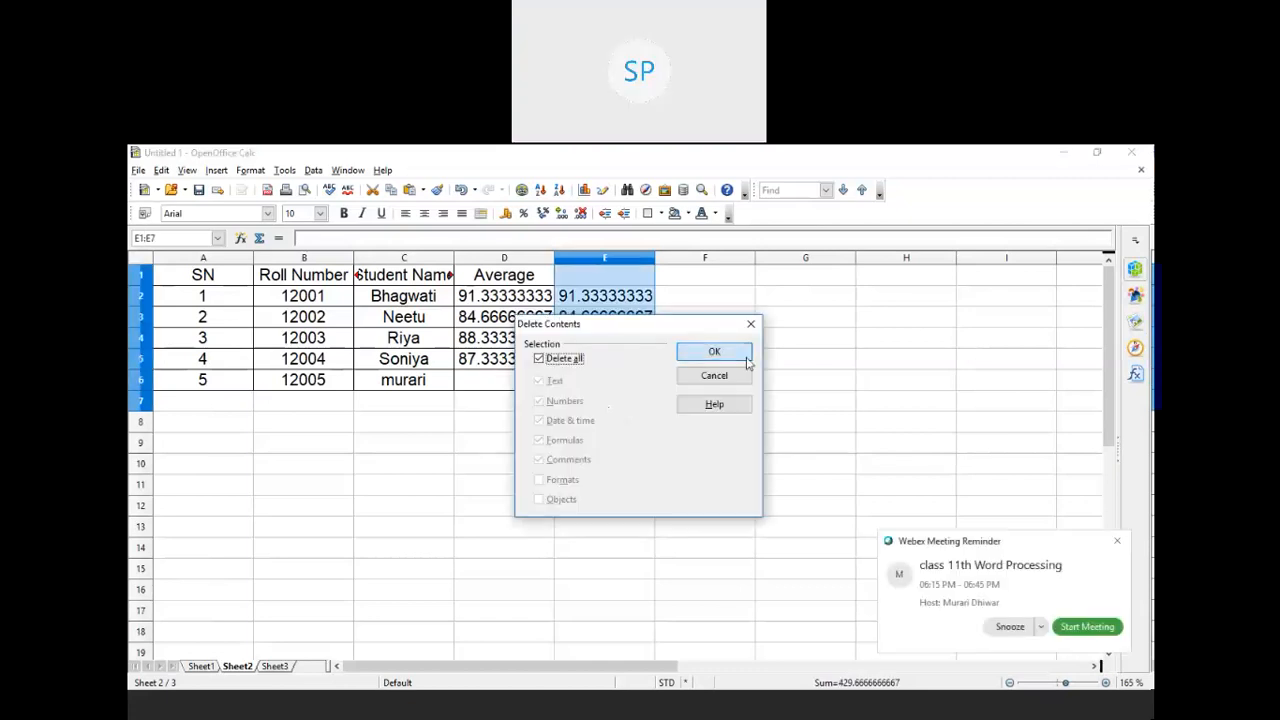
left_click(745, 358)
left_click(805, 463)
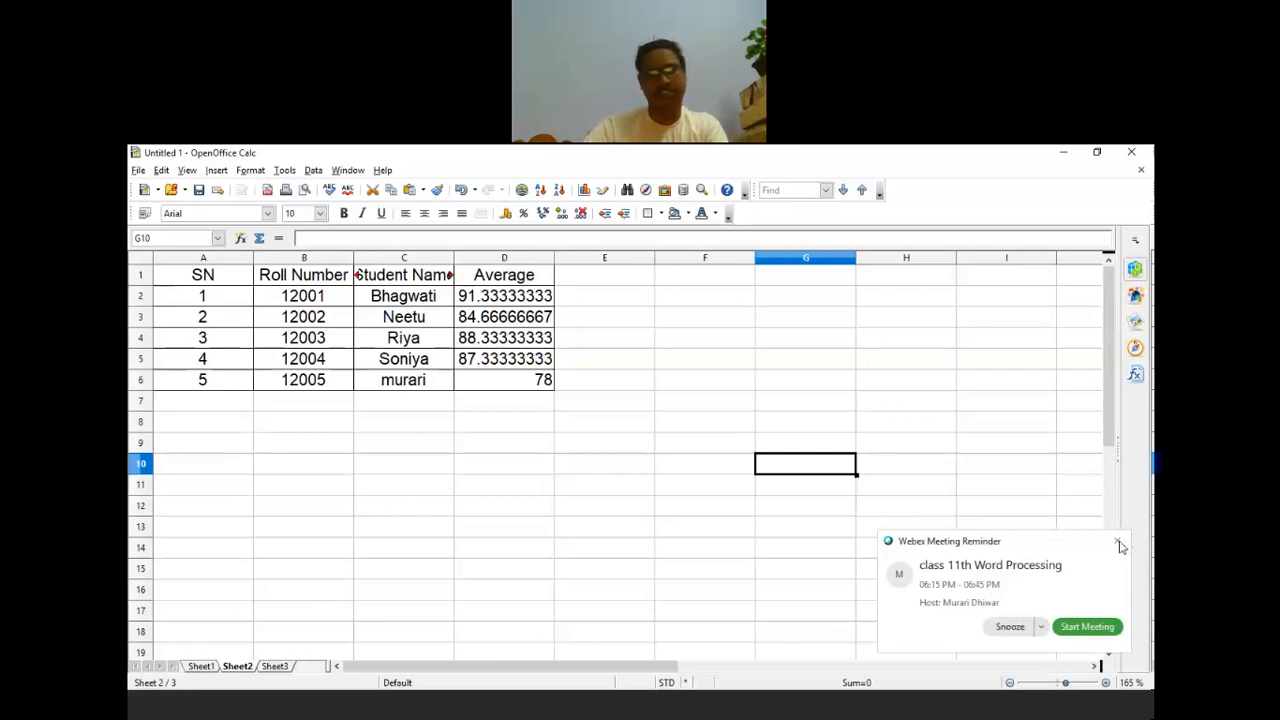
Step: Dismiss the meeting reminder and widen the Student Name column to fit its header
left_click(1118, 542)
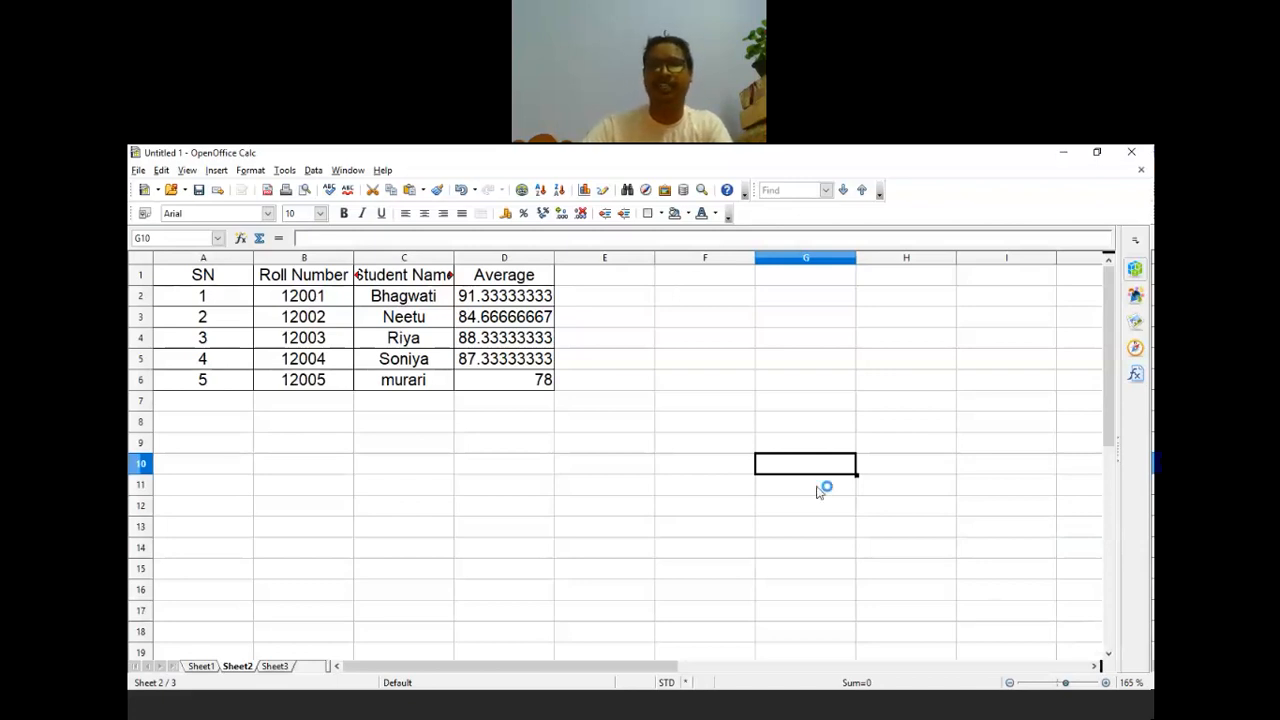
left_click_drag(456, 258, 530, 258)
left_click(516, 468)
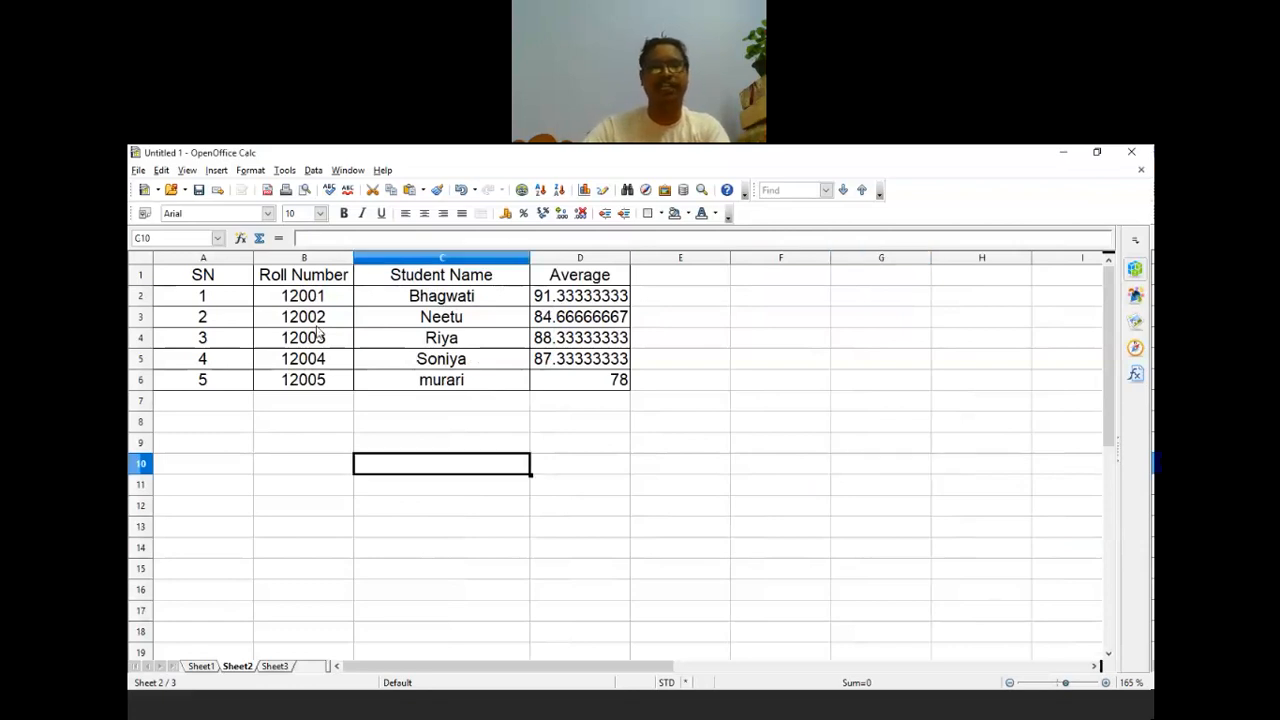
left_click(323, 437)
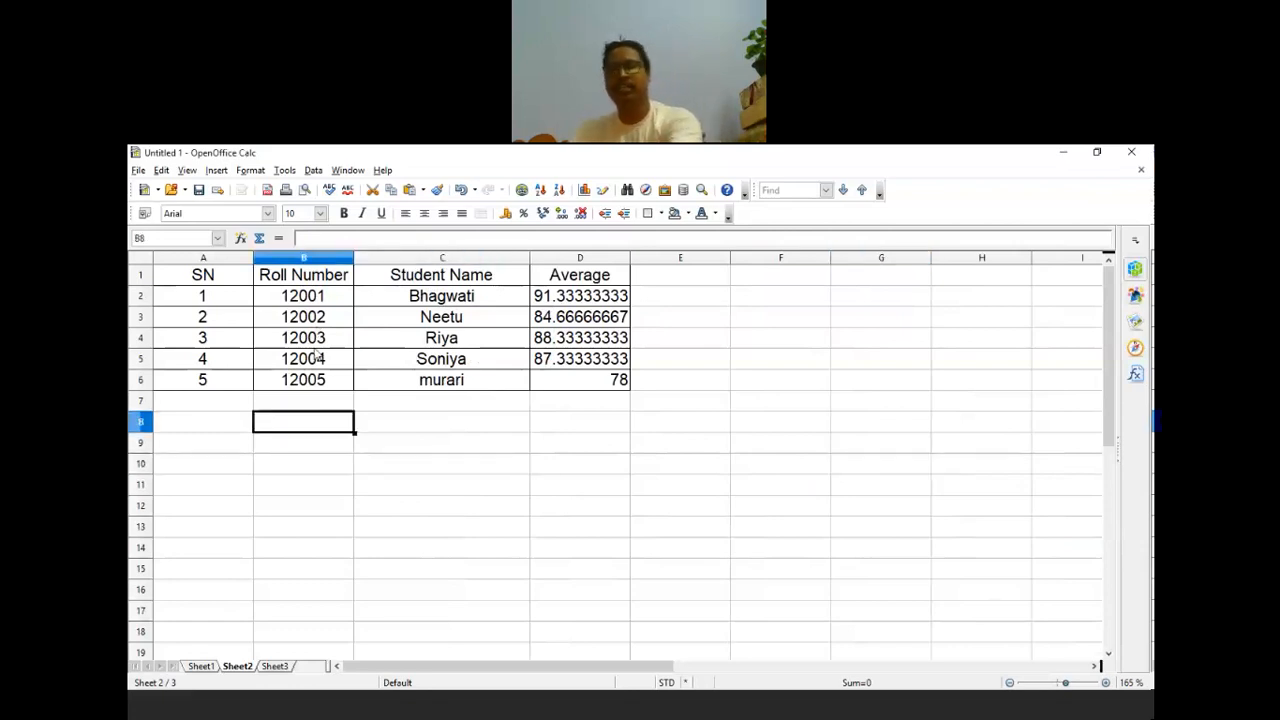
Step: Clear roll numbers B3:B6 and refill 12001 to 12005 from B2 with the fill handle
left_click_drag(303, 317, 318, 388)
key("Delete")
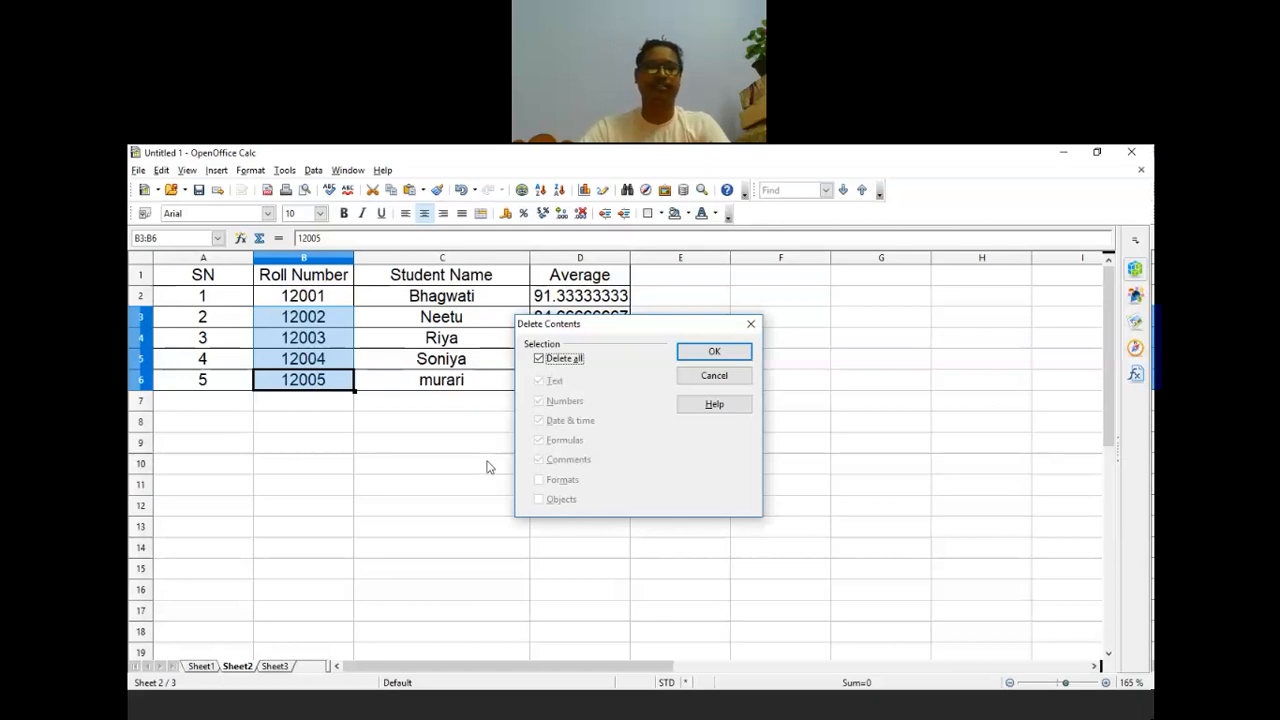
key("Return")
left_click(451, 489)
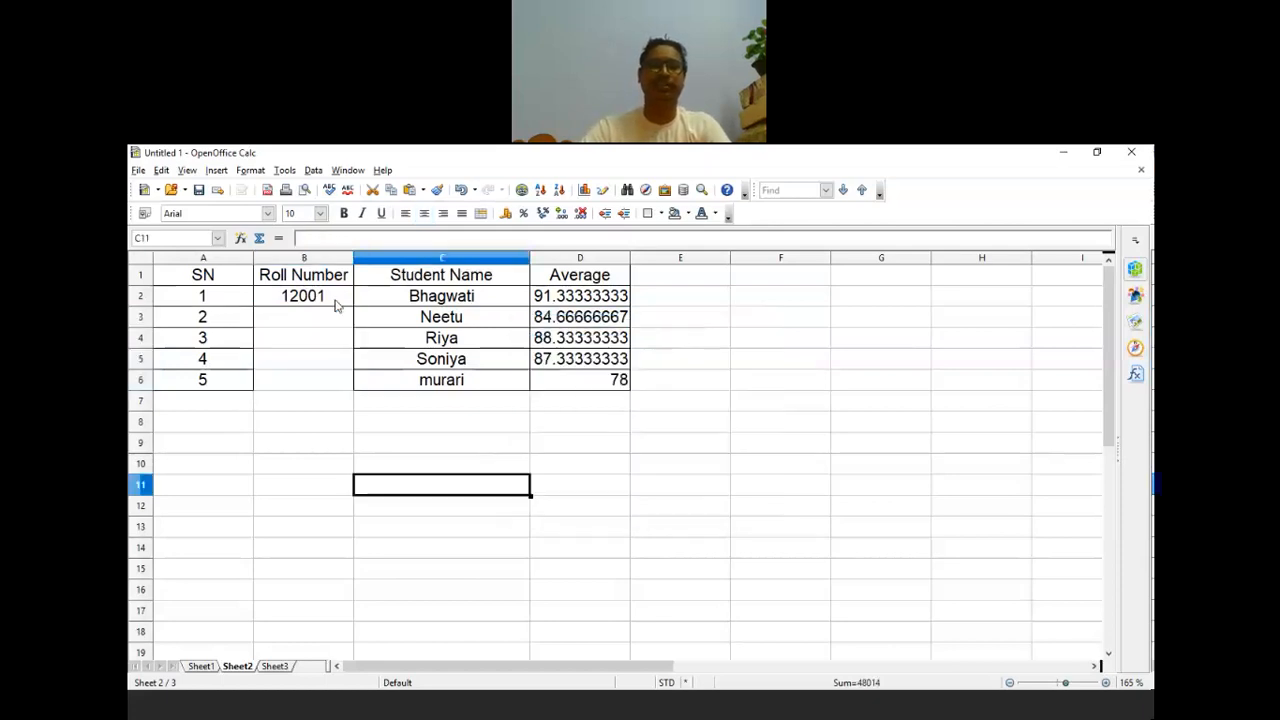
left_click(337, 303)
left_click_drag(354, 308, 356, 384)
Step: Extend the roll number series far down, then remove it so entries stop at row 6
left_click(390, 507)
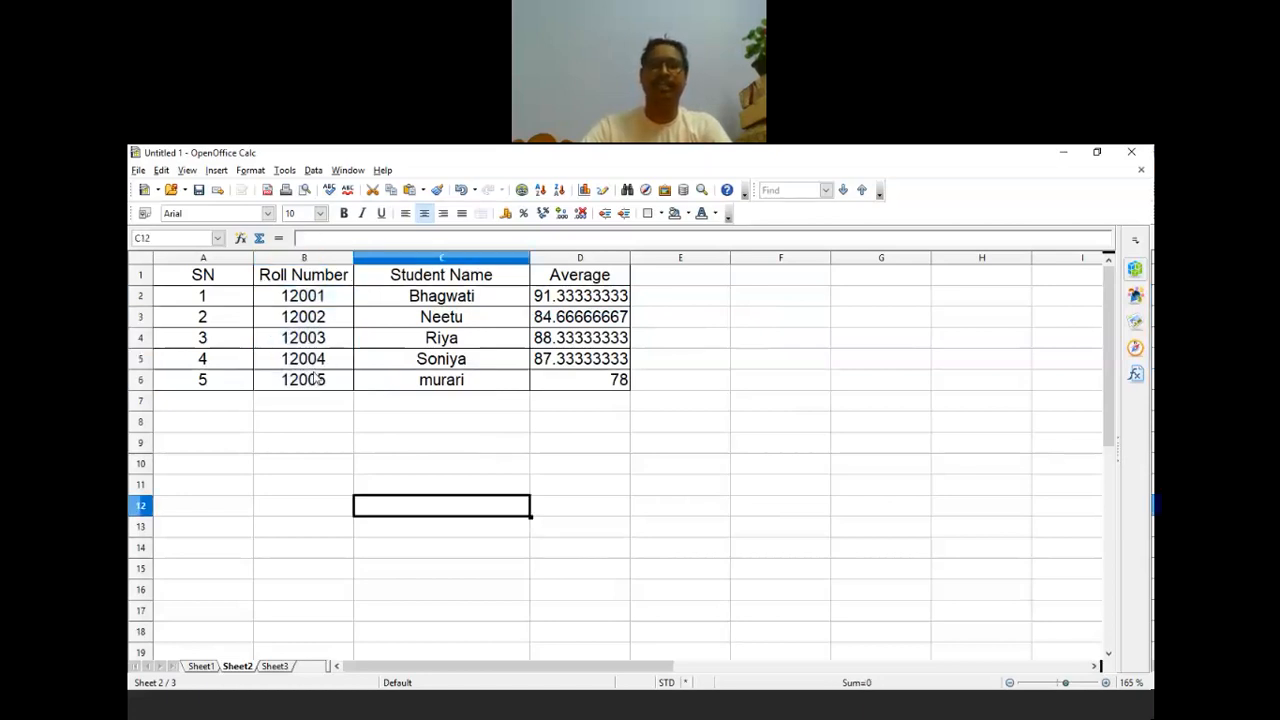
left_click(325, 296)
left_click_drag(353, 306, 399, 717)
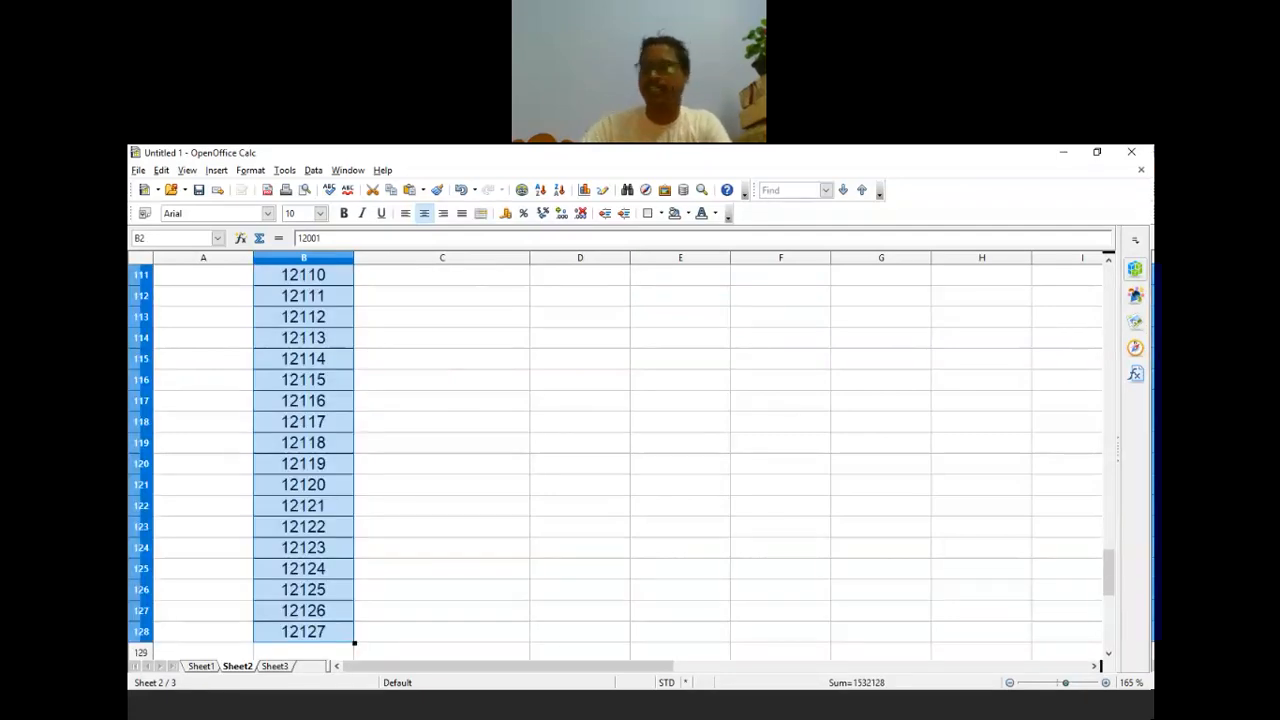
scroll(646, 613, "up", 8)
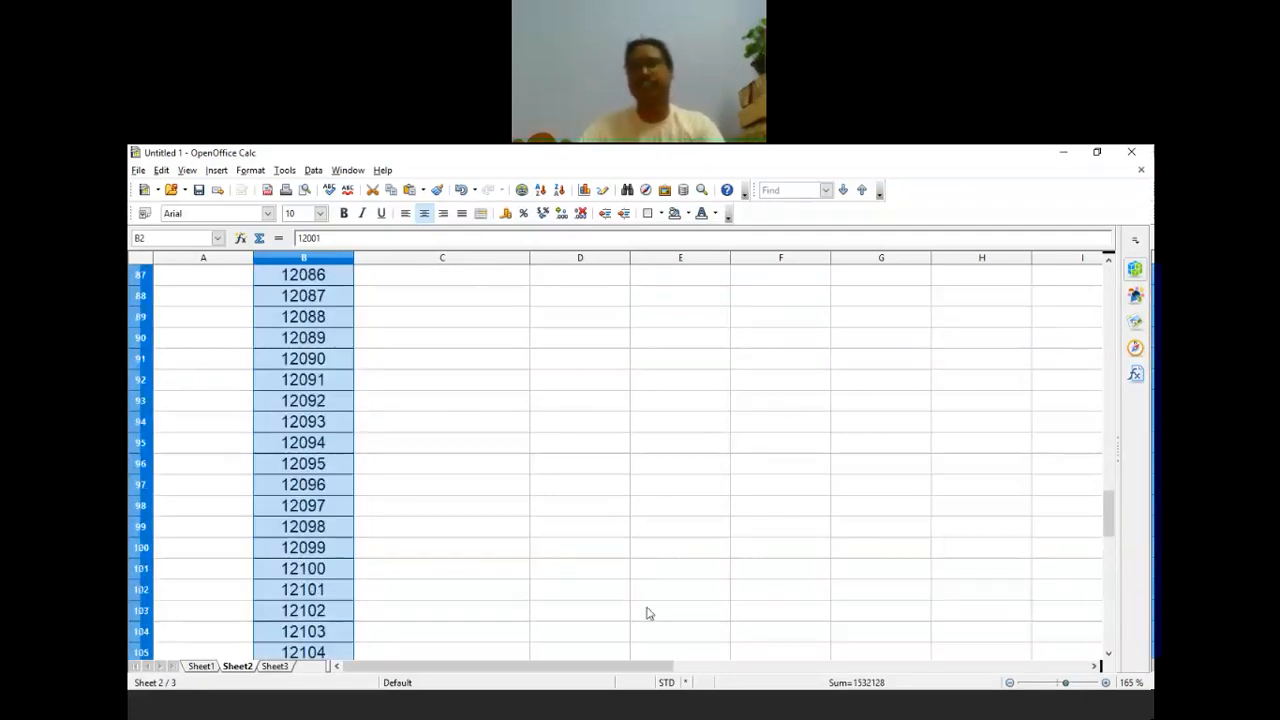
scroll(646, 613, "up", 14)
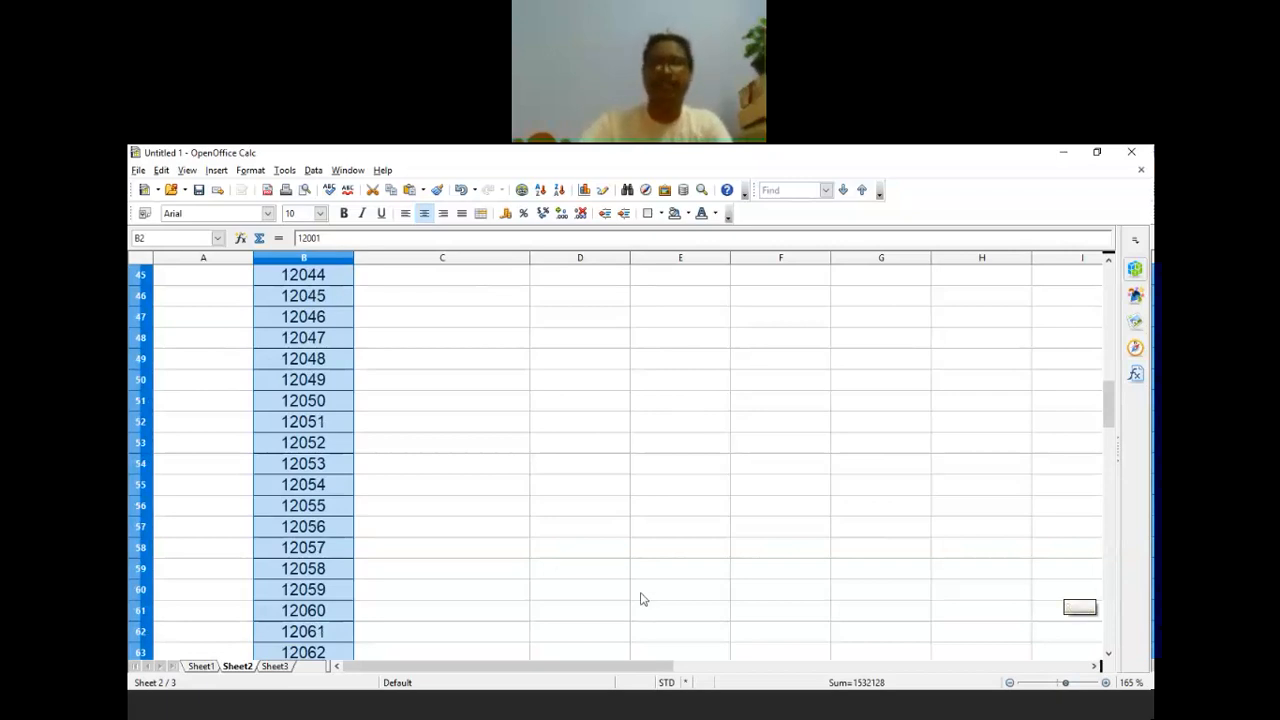
scroll(642, 598, "up", 15)
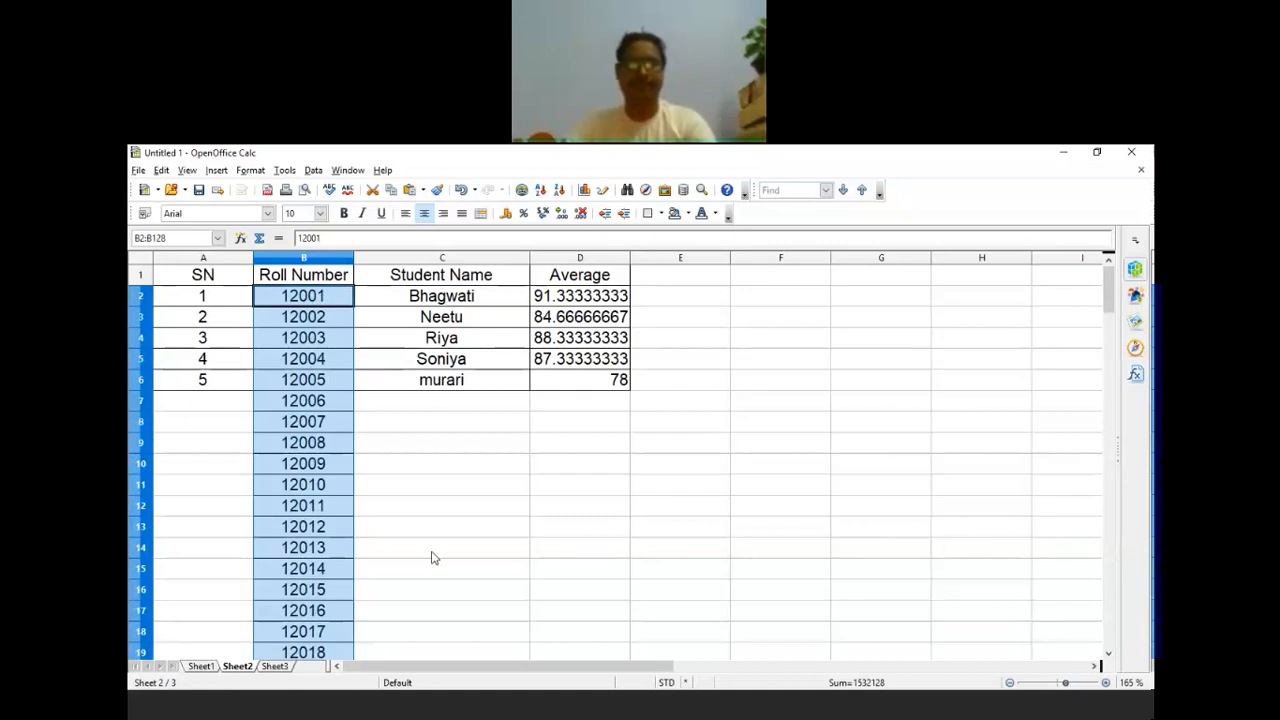
left_click(580, 546)
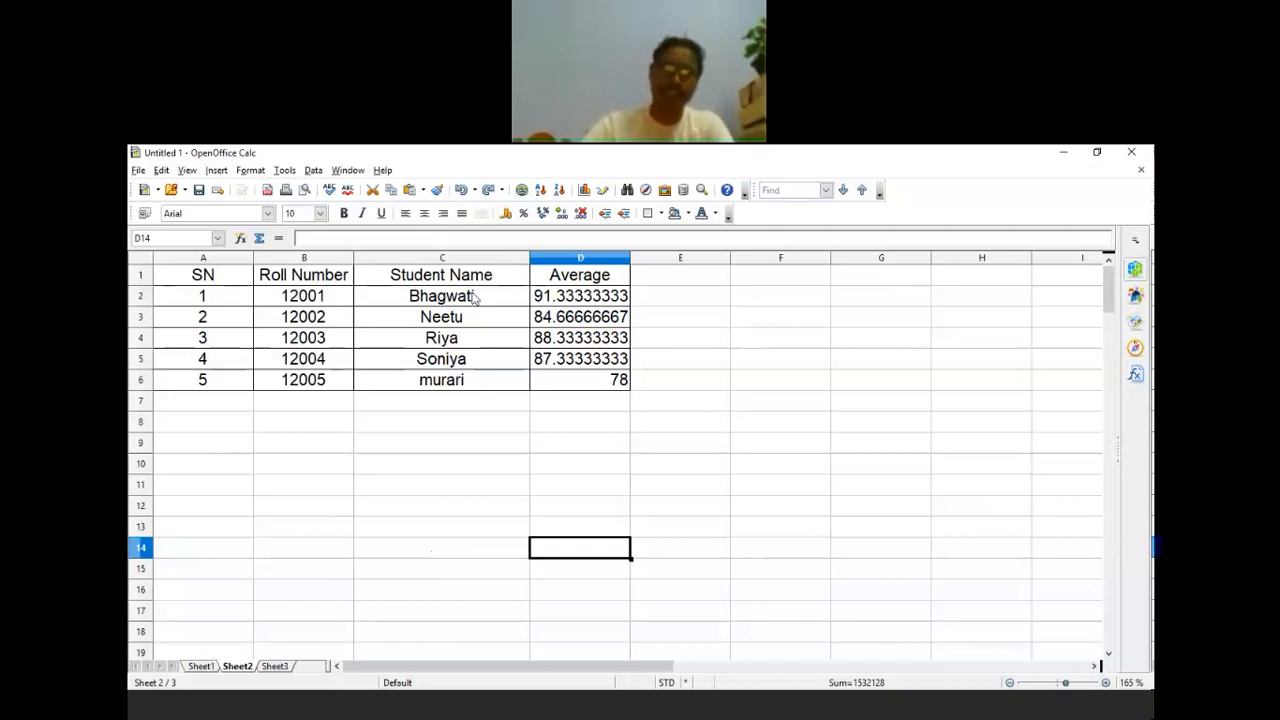
Step: Check cells on Sheet2, select F12:F13, then bring the Word exercise document forward
left_click(457, 460)
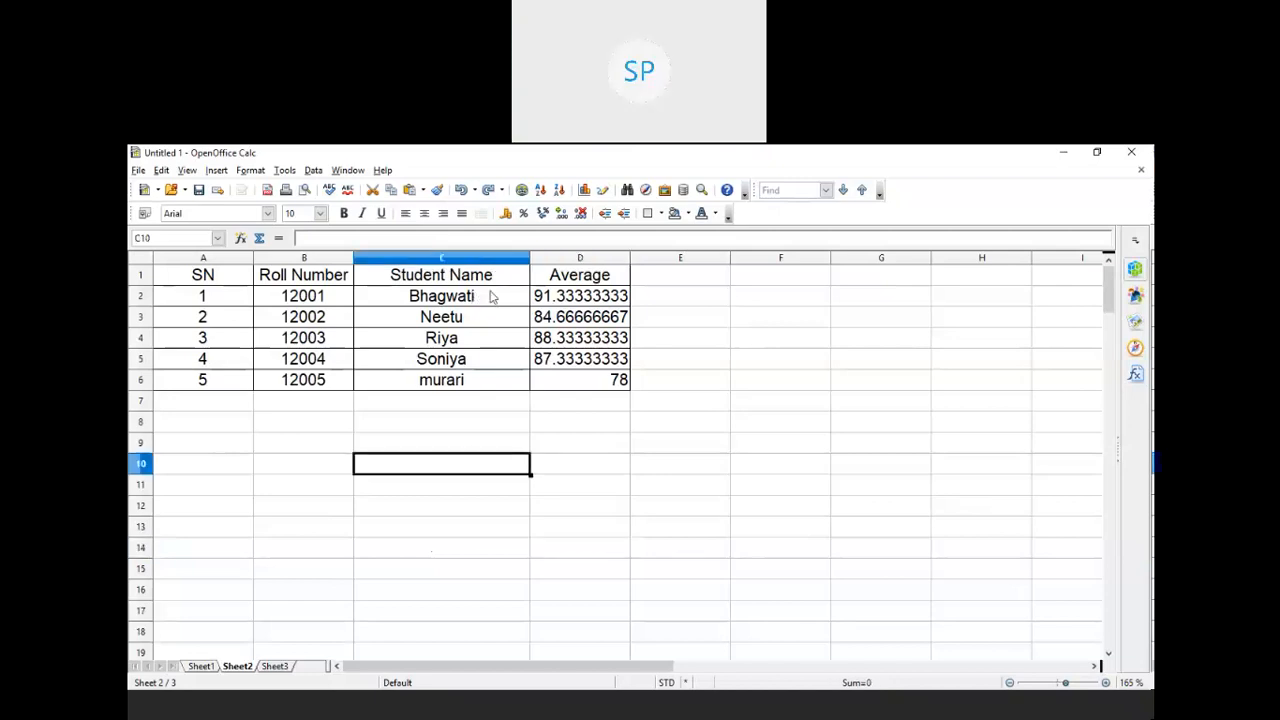
left_click(491, 296)
left_click(491, 315)
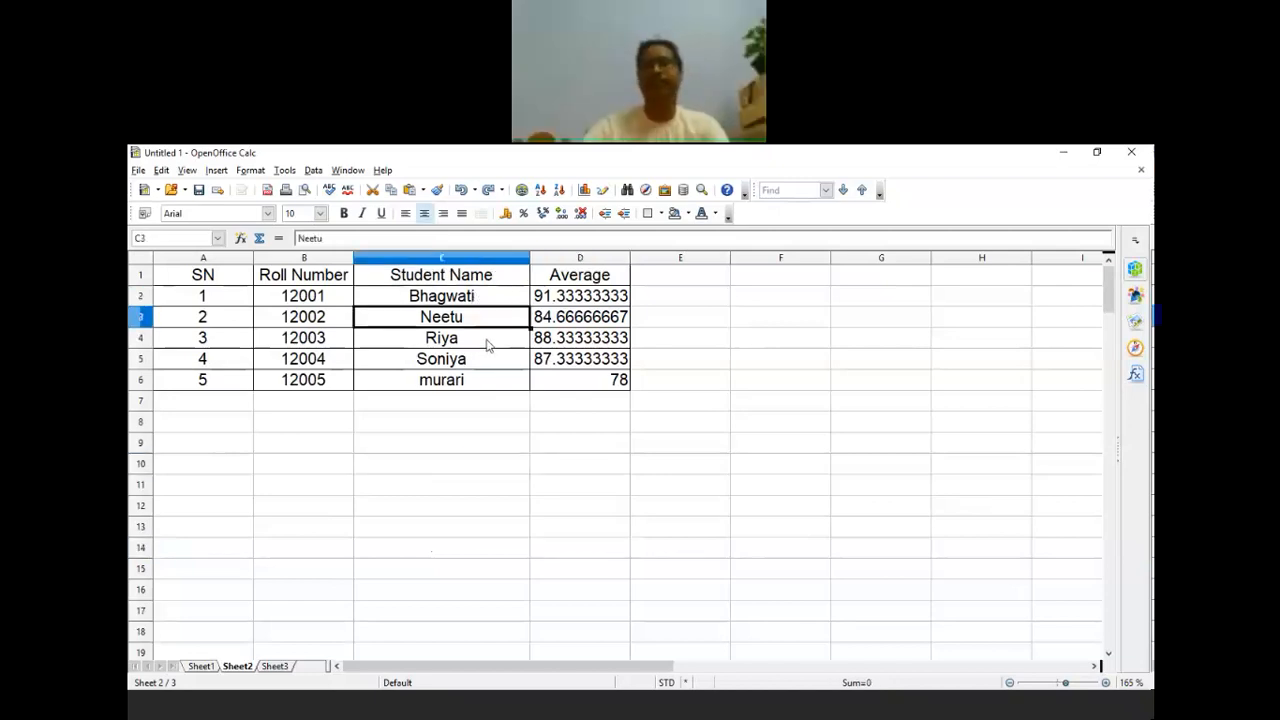
key("Down")
key("Down")
key("Down")
key("Down")
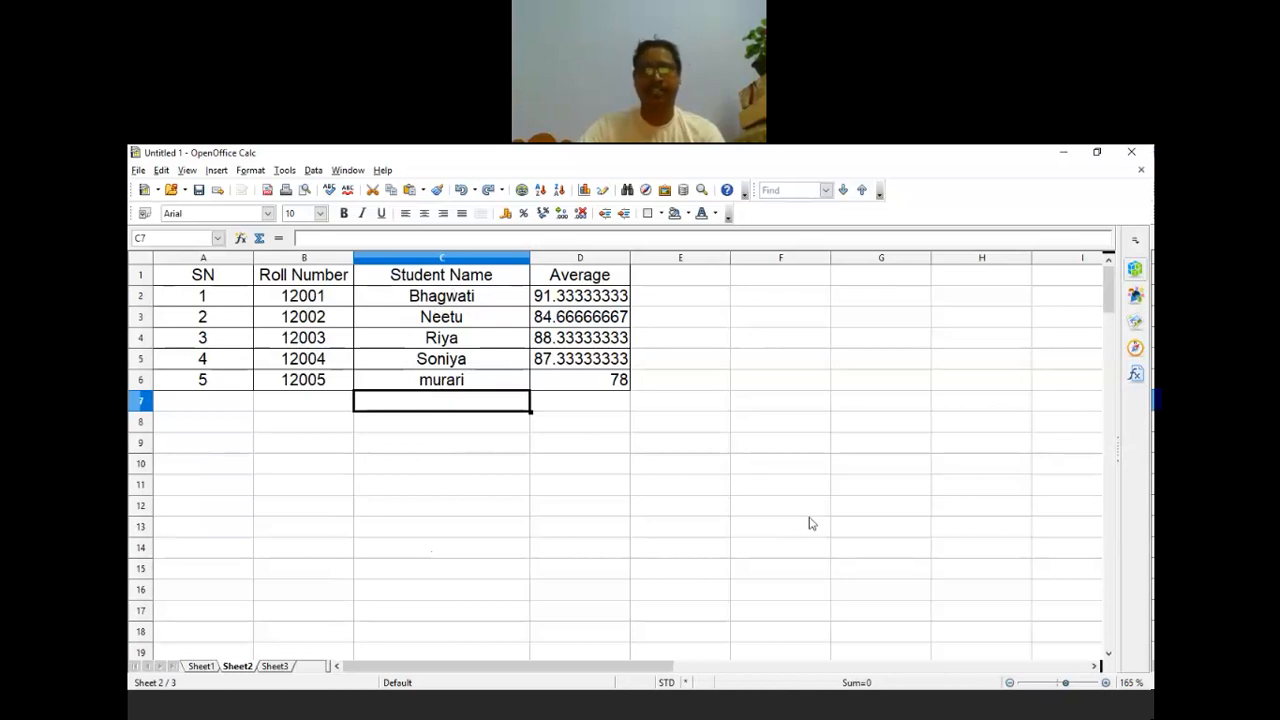
left_click_drag(811, 523, 790, 506)
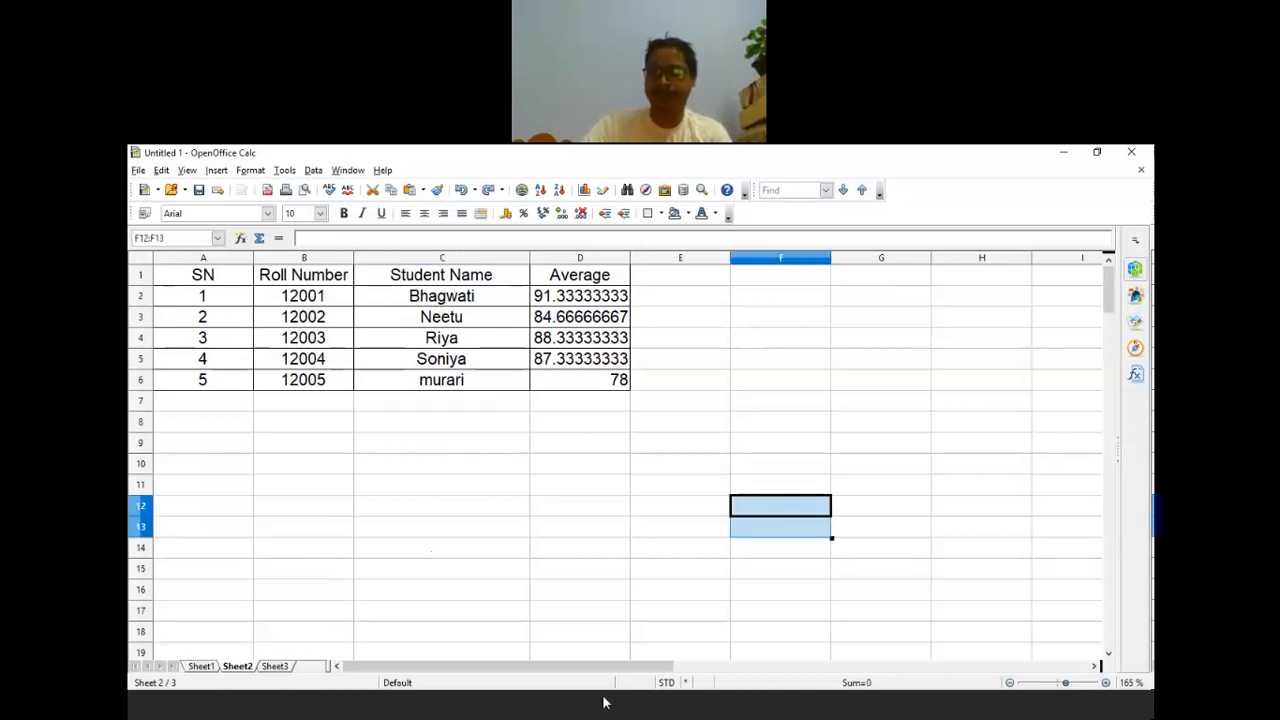
left_click(665, 714)
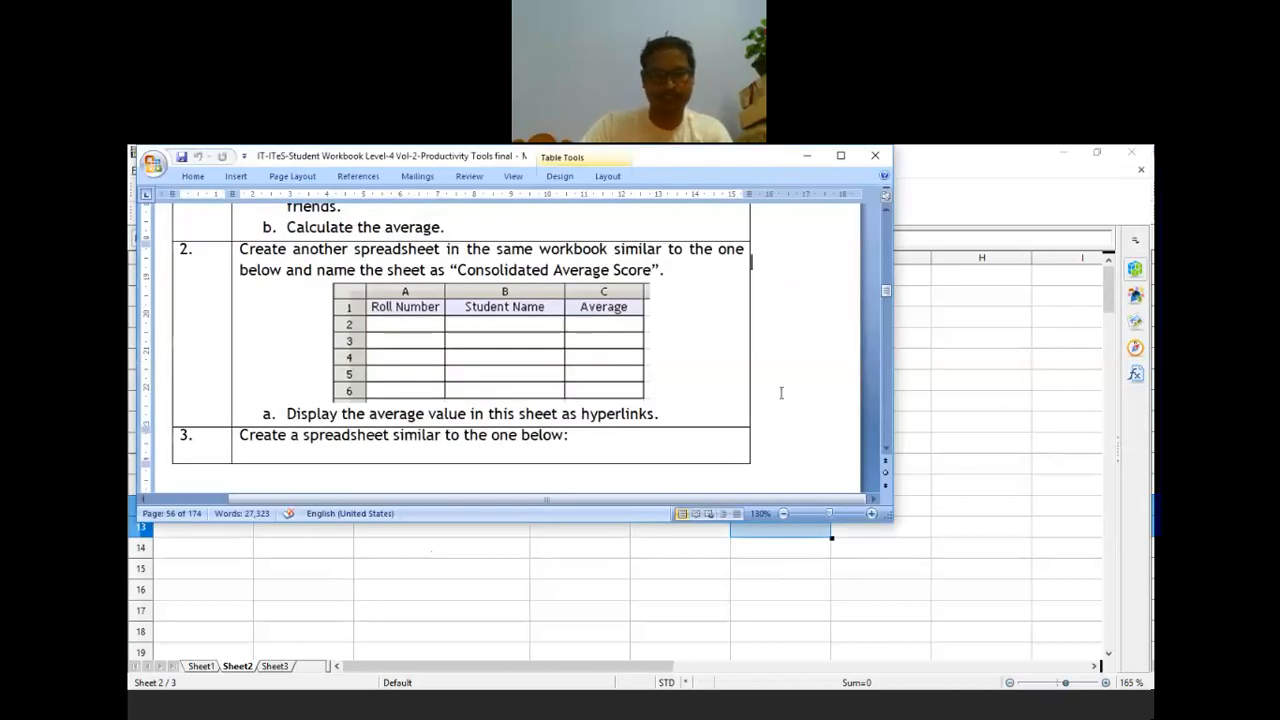
Step: Scroll Word to exercise 3's Part-time Job Tracker, minimize it, and switch Calc to Sheet3
scroll(729, 329, "down", 5)
scroll(730, 331, "down", 3)
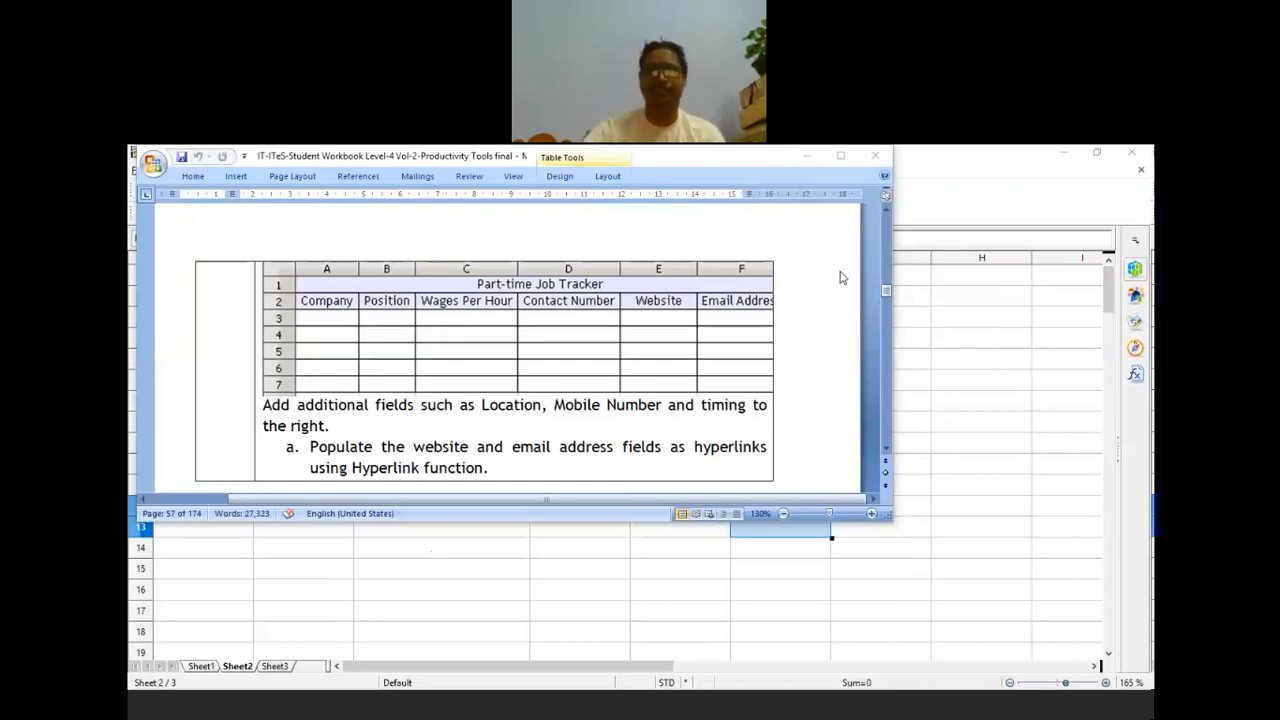
left_click(592, 706)
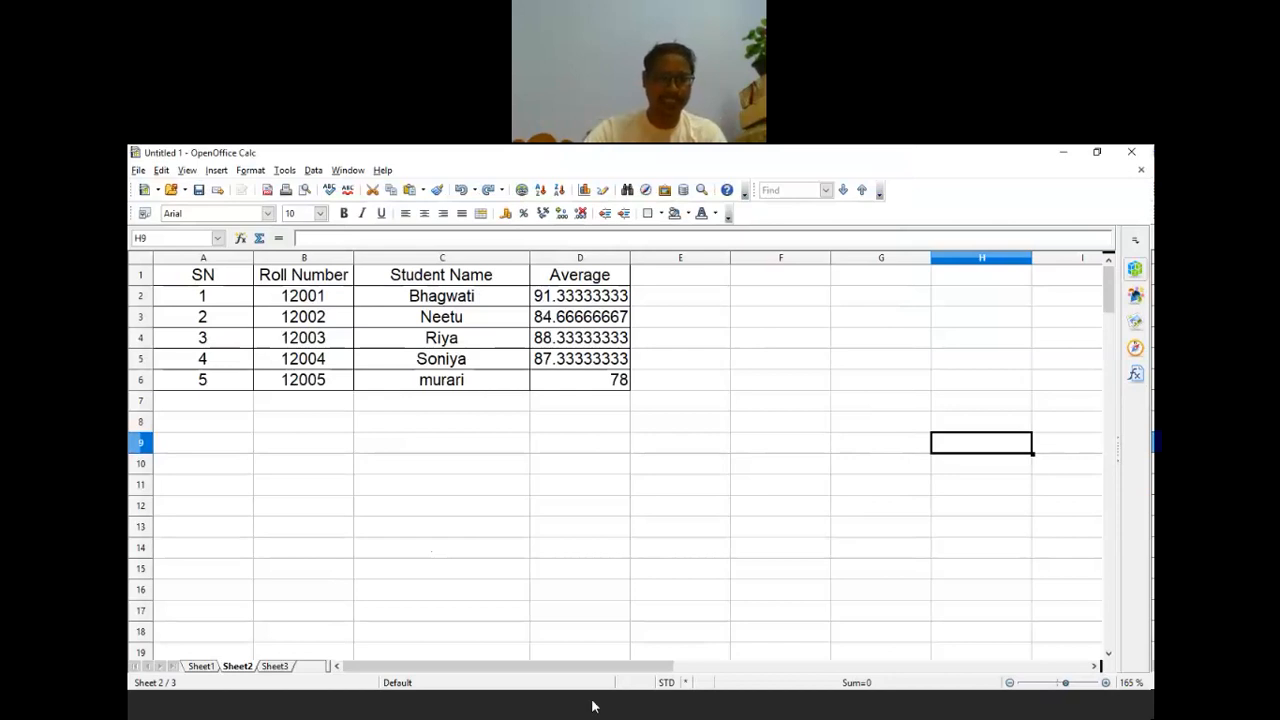
left_click(272, 666)
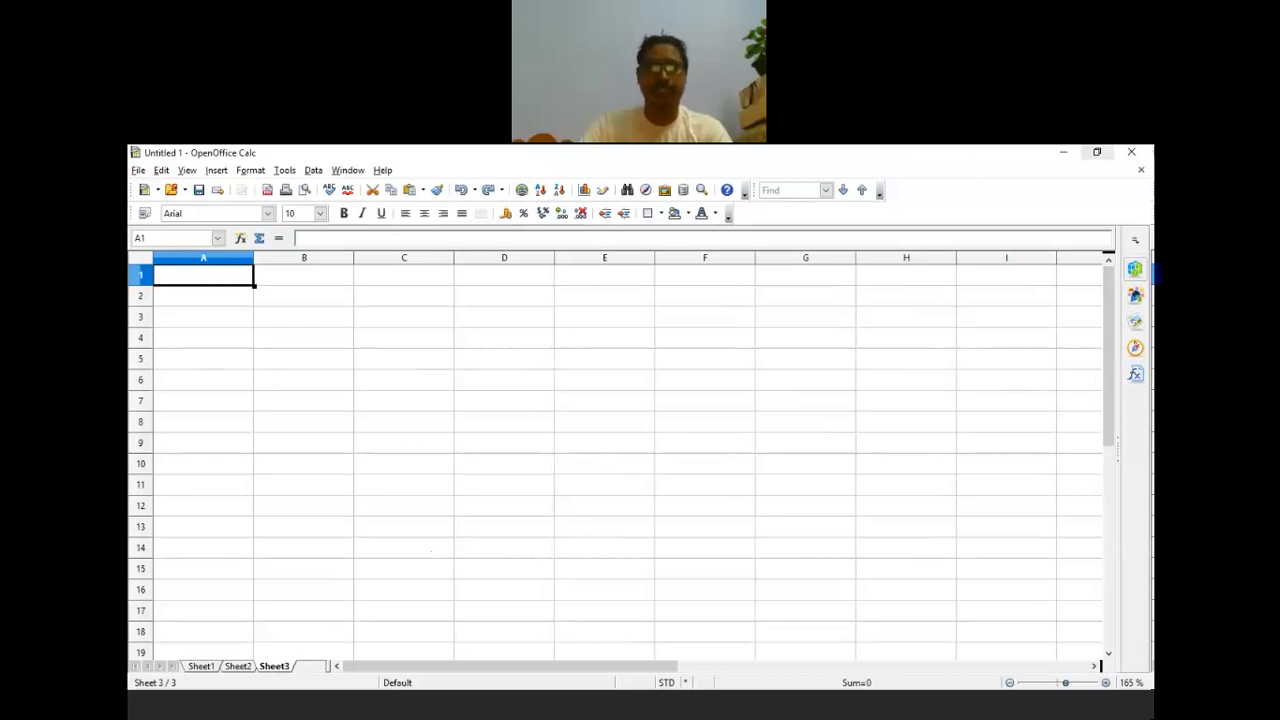
Step: Restore down the Calc window and move it so Word's tracker table shows above
left_click(1097, 152)
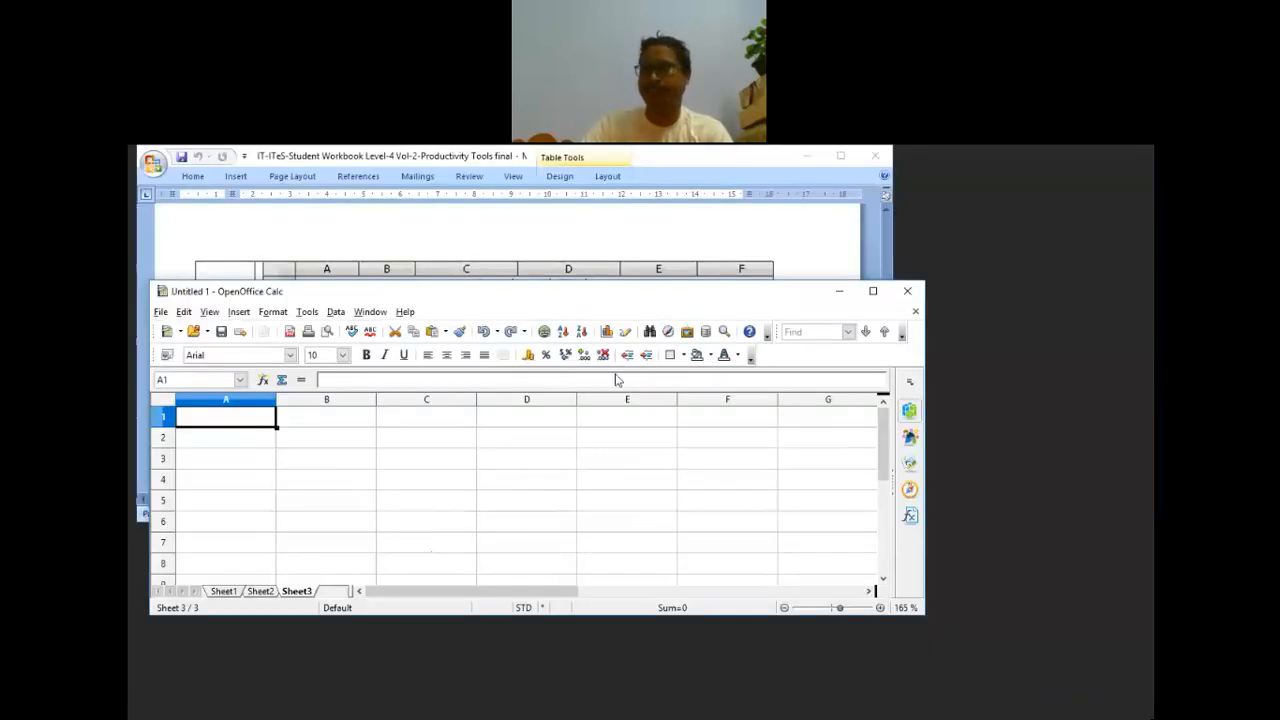
left_click_drag(450, 291, 494, 347)
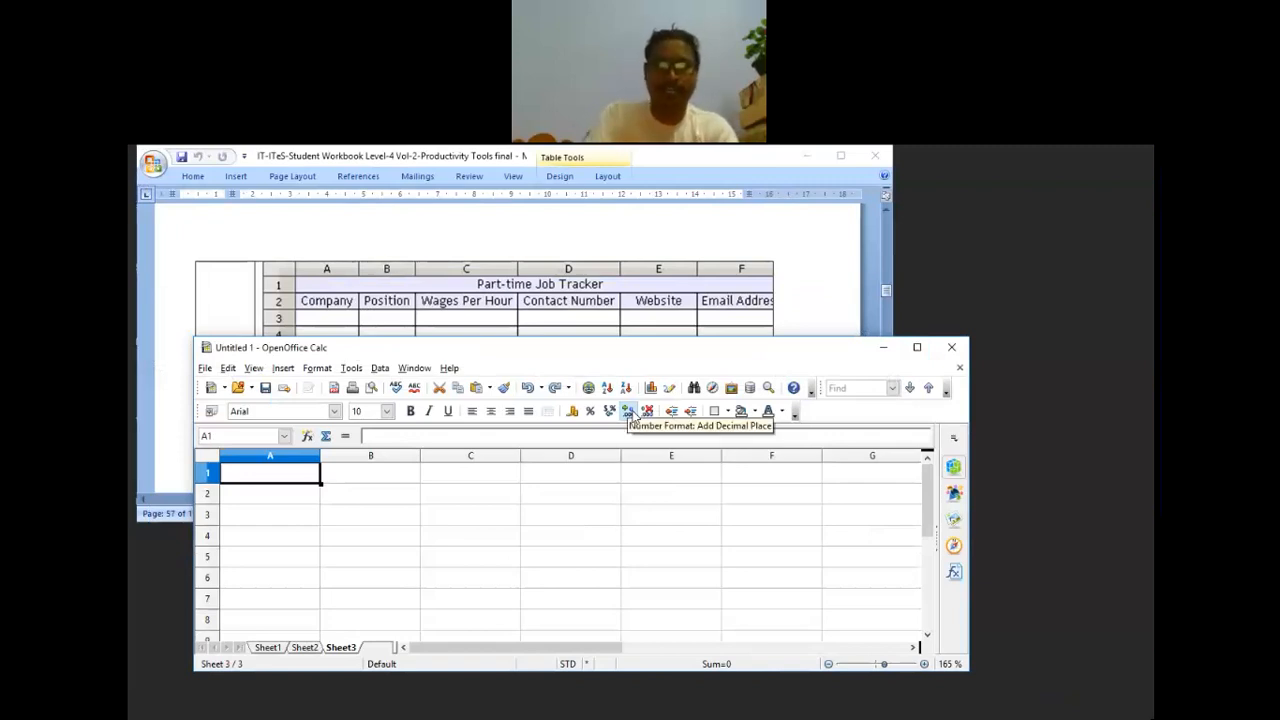
Step: Enter the title 'Part-time Job Tracker' in A1 and headers Company, Position, Wages Per Hour in row 2
type("Pa")
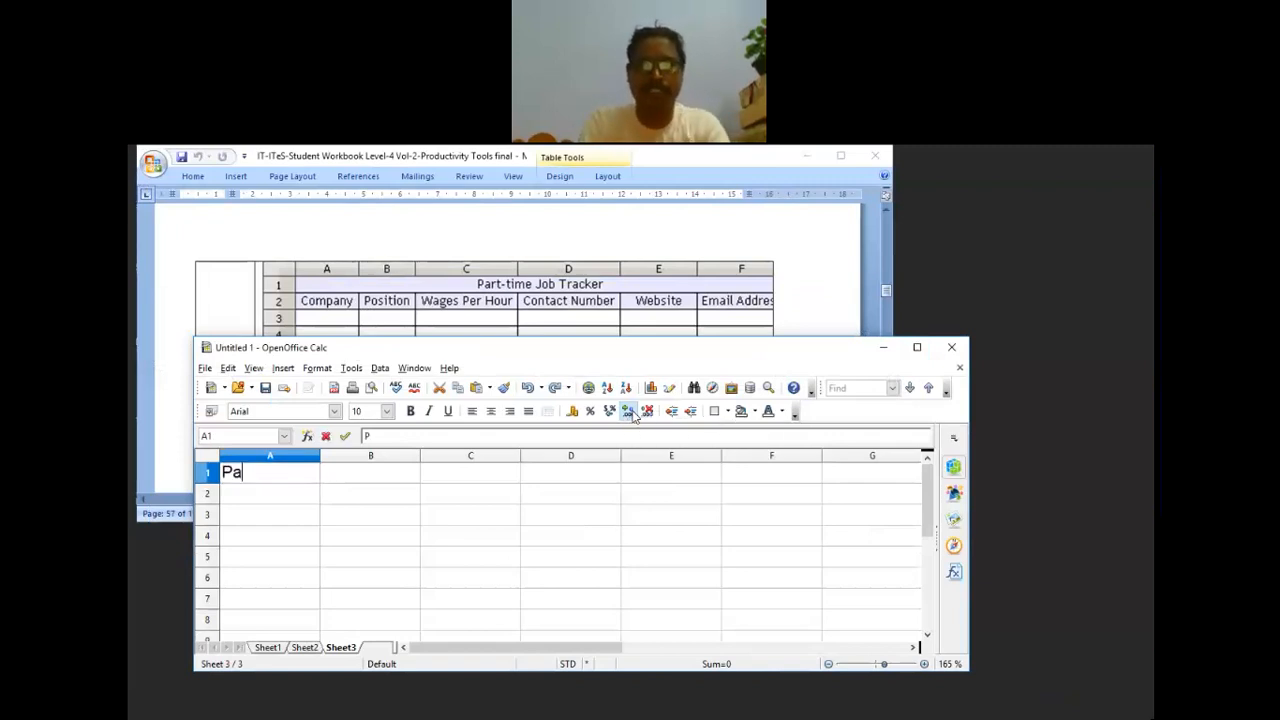
type("rt")
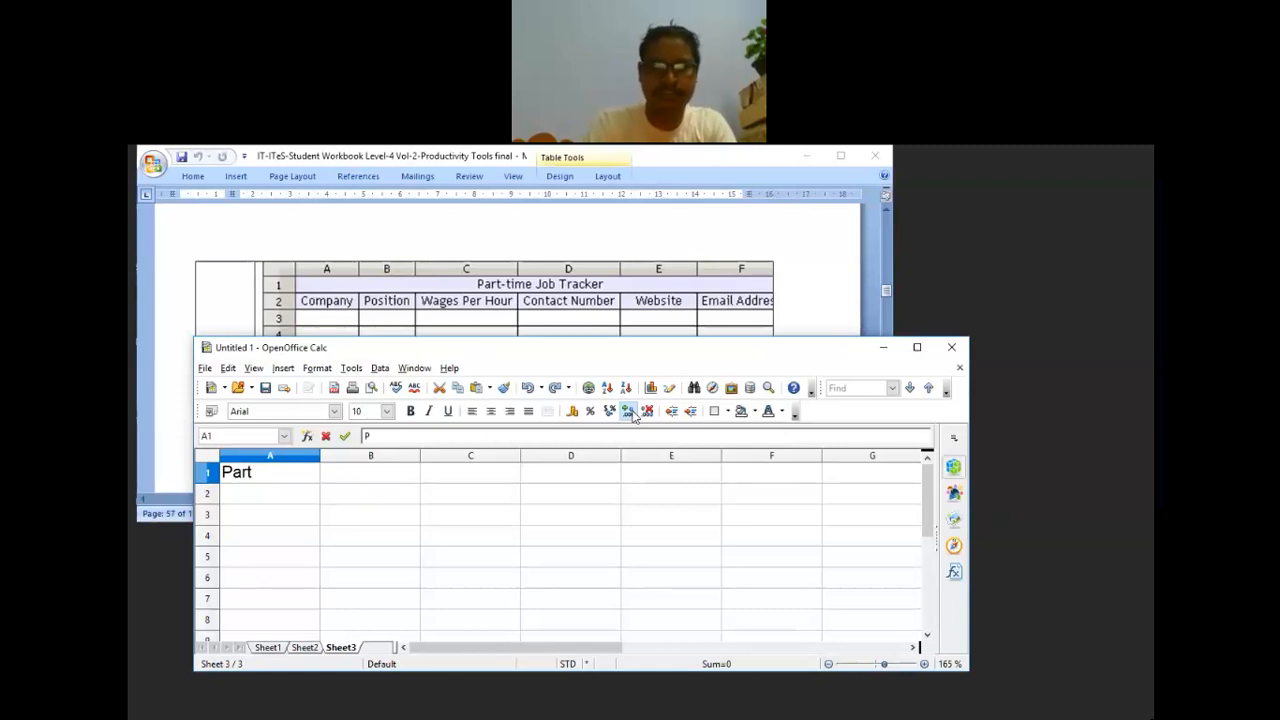
type("-")
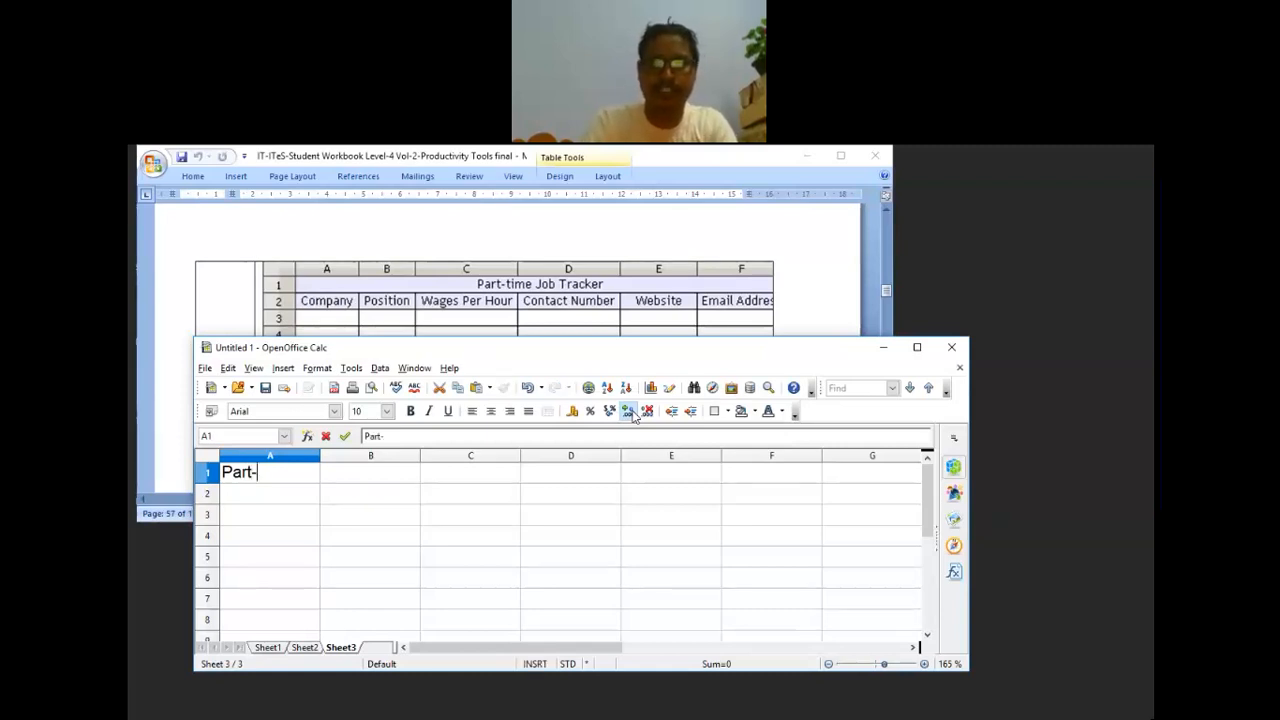
type("time")
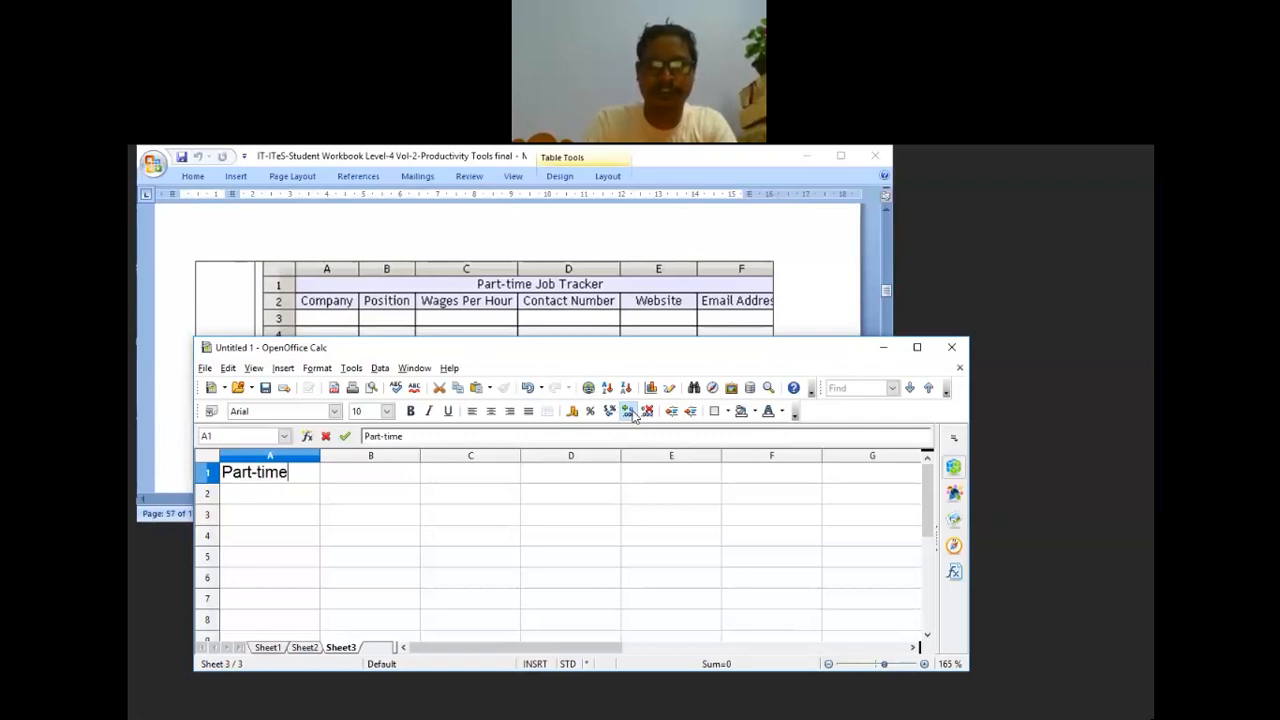
type(" Job")
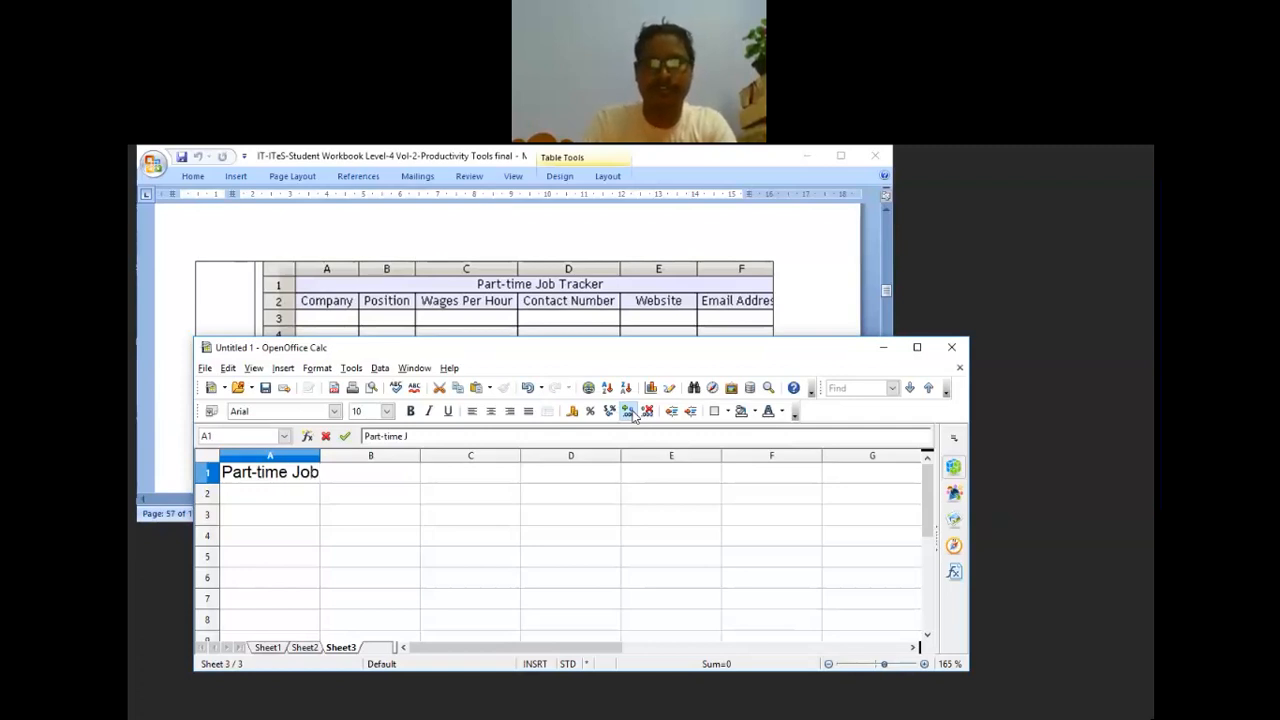
type(" Tracker")
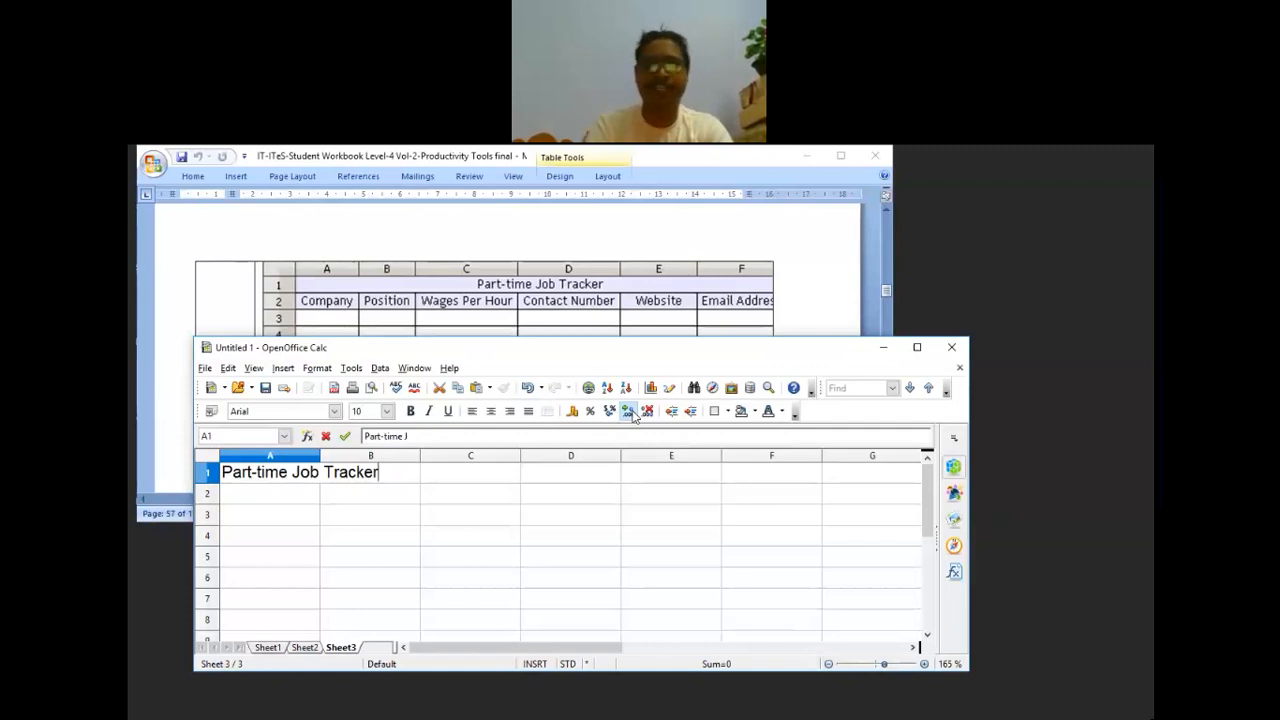
key("Return")
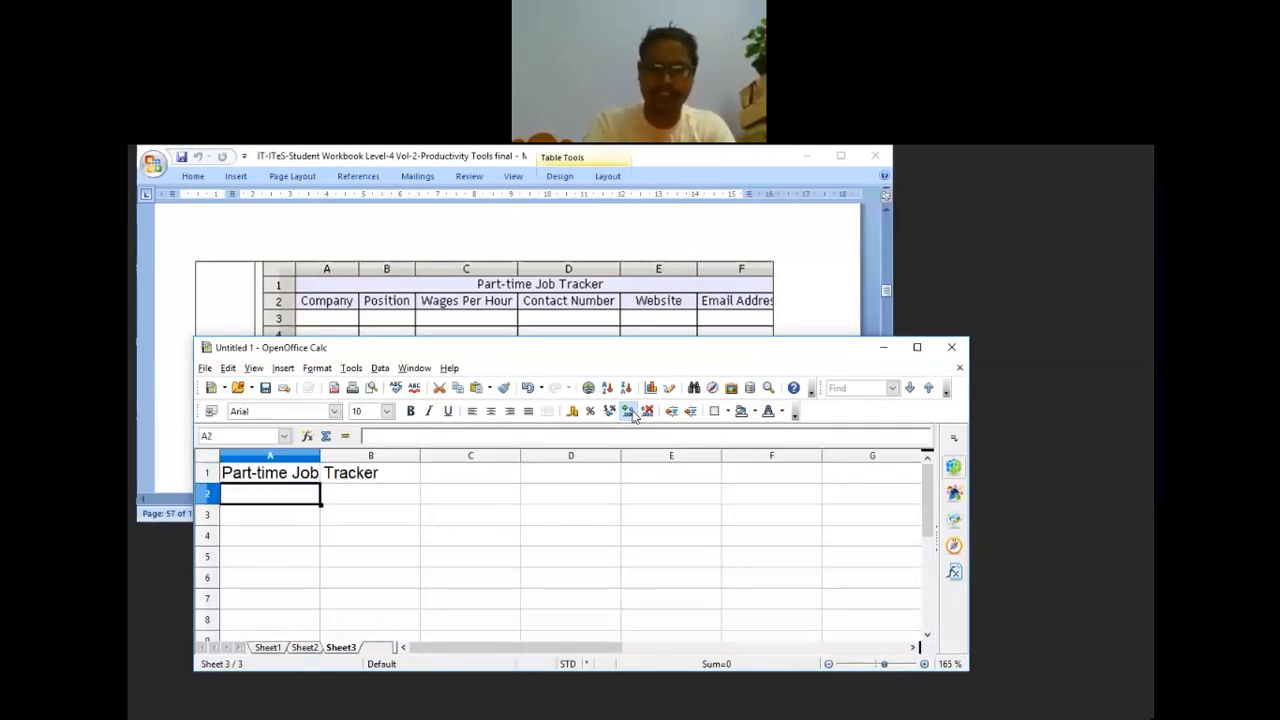
type("Compan")
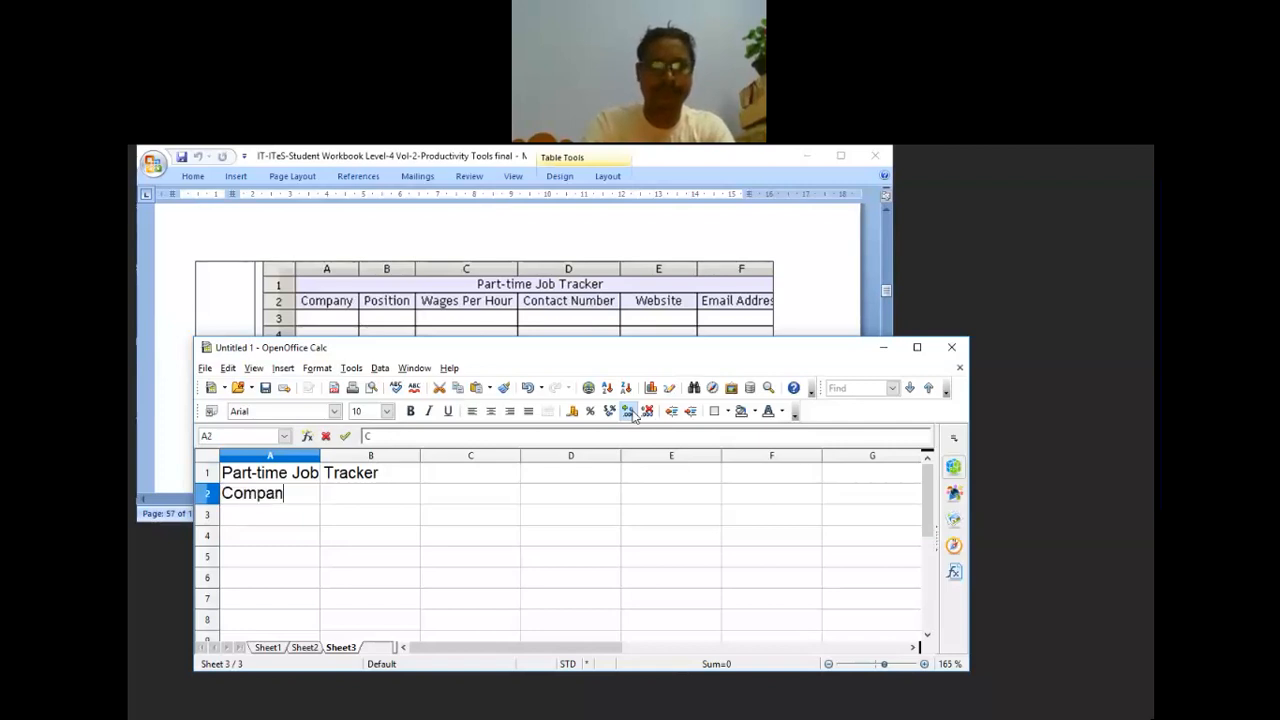
type("y")
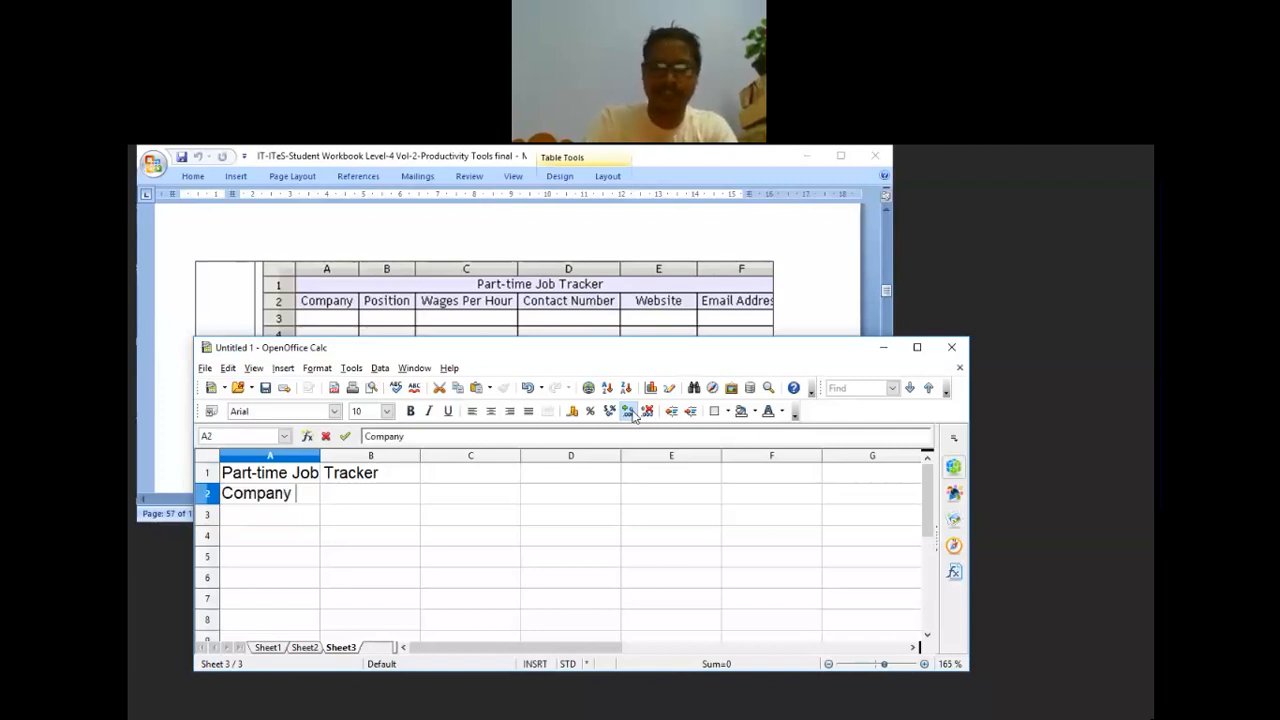
key("Tab")
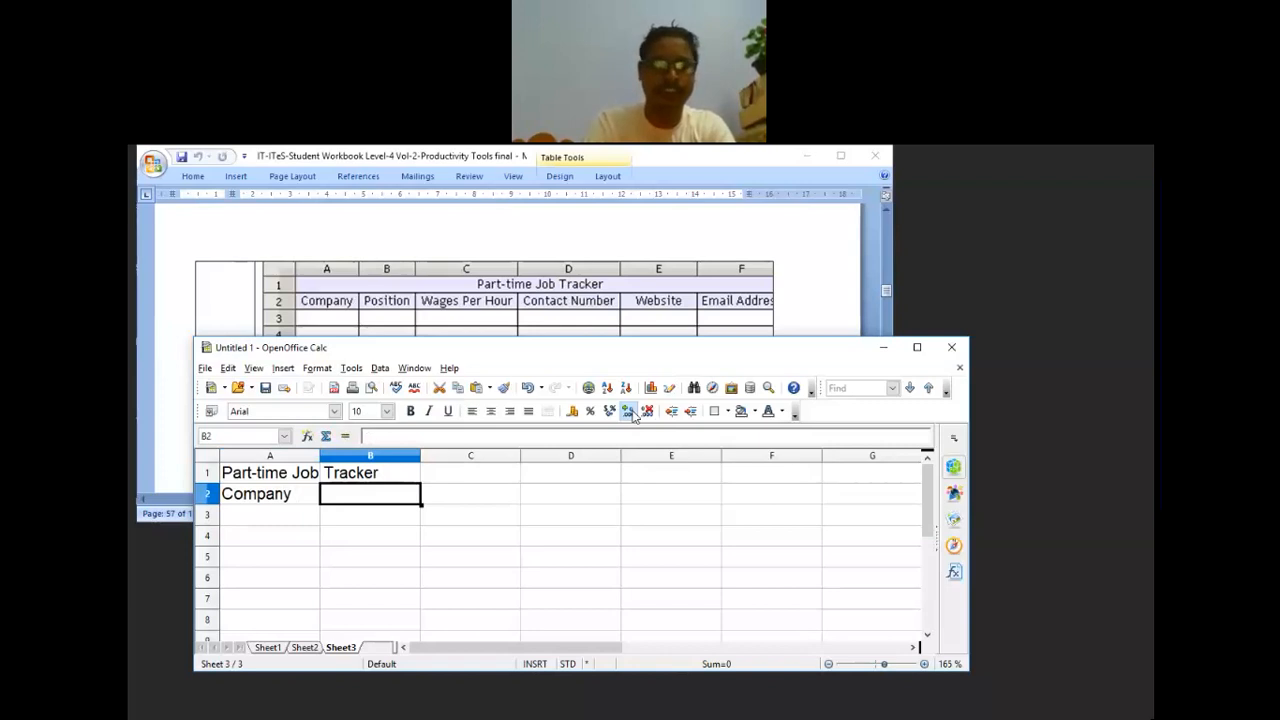
type("Positio")
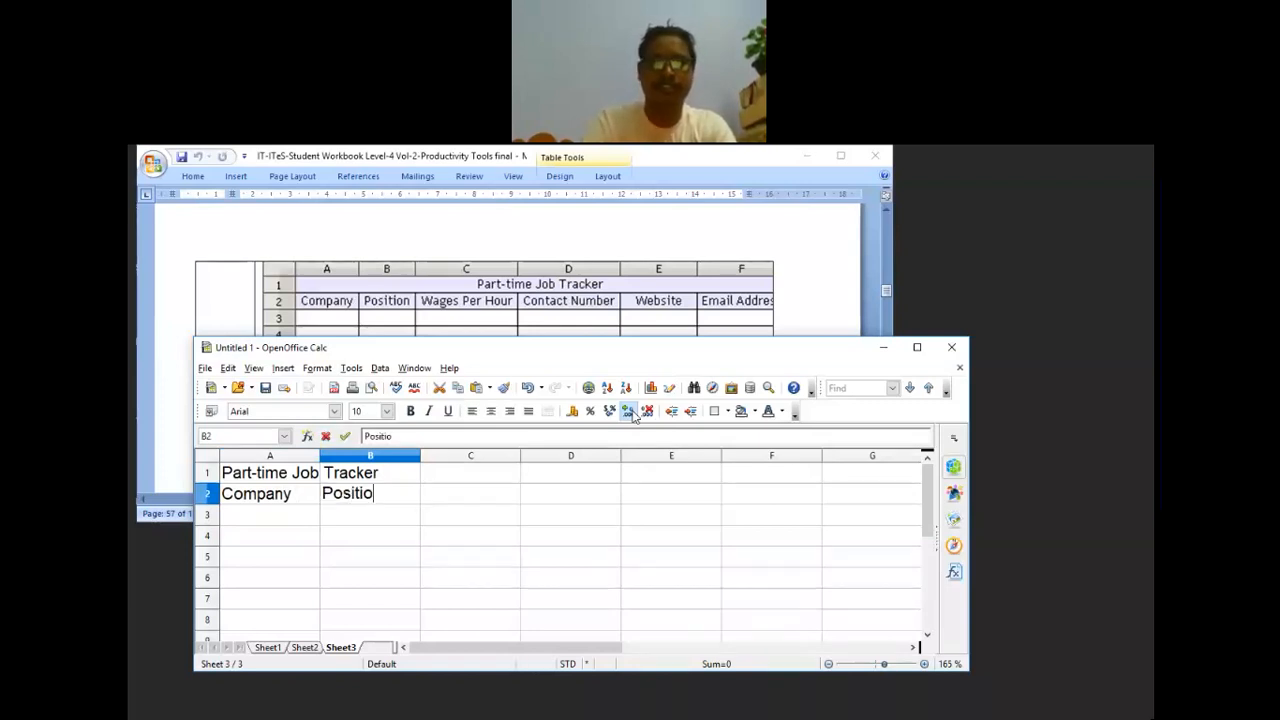
type("n")
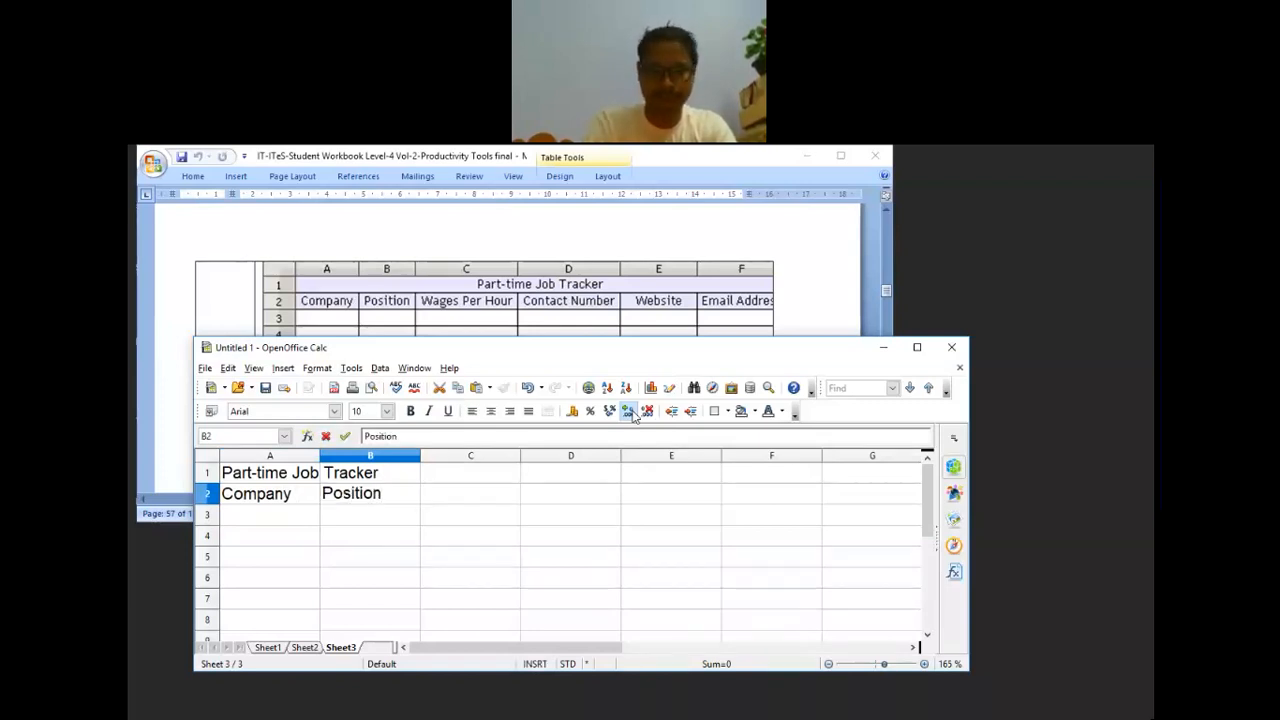
key("Tab")
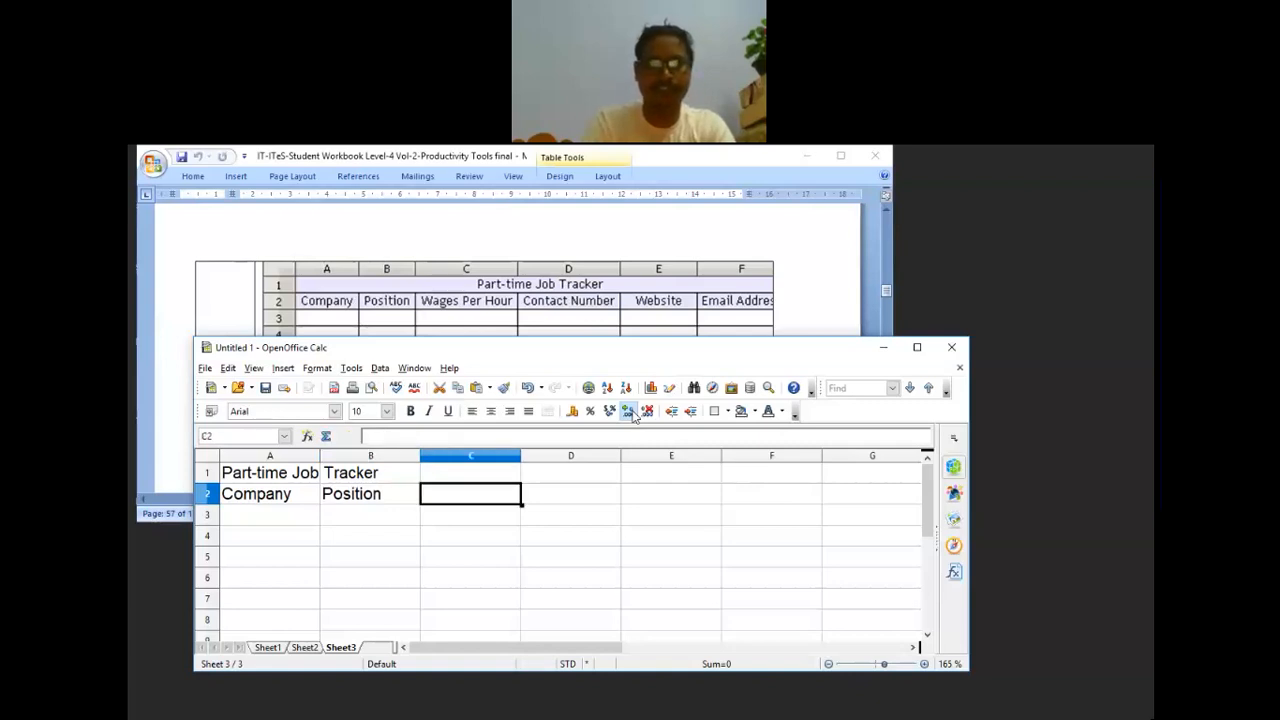
type("Wa")
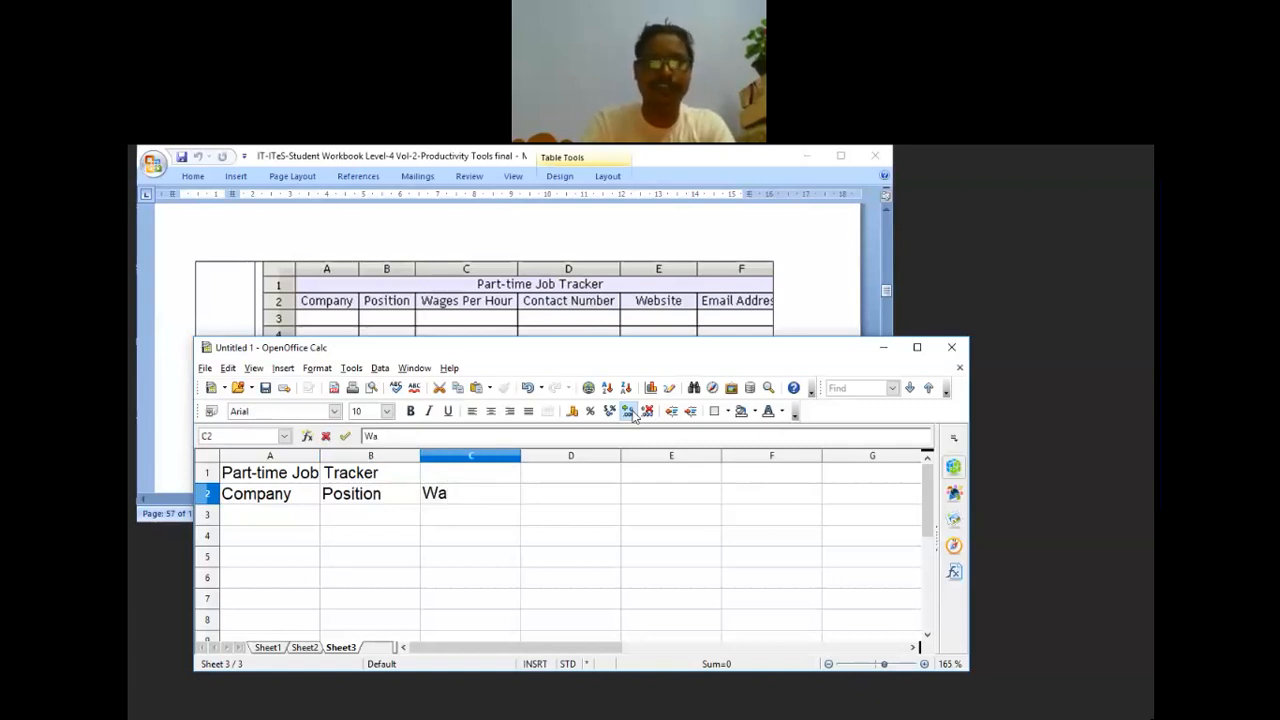
type("ges Per H")
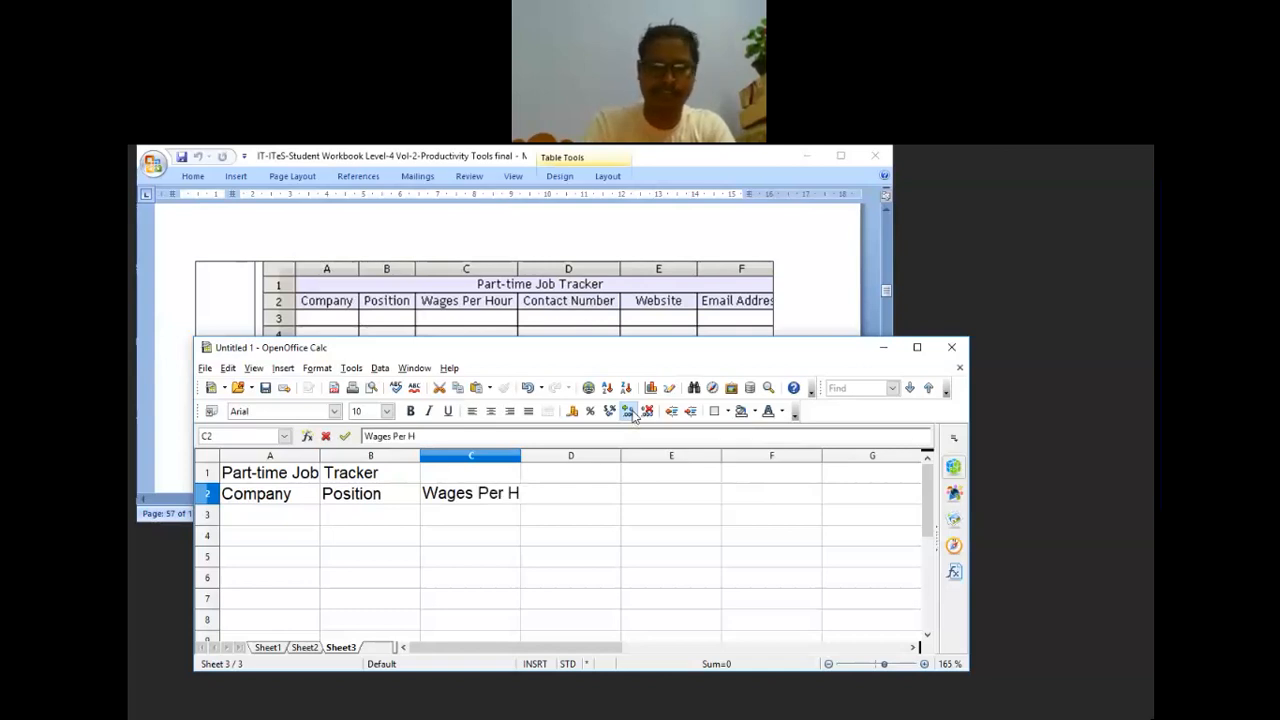
type("our")
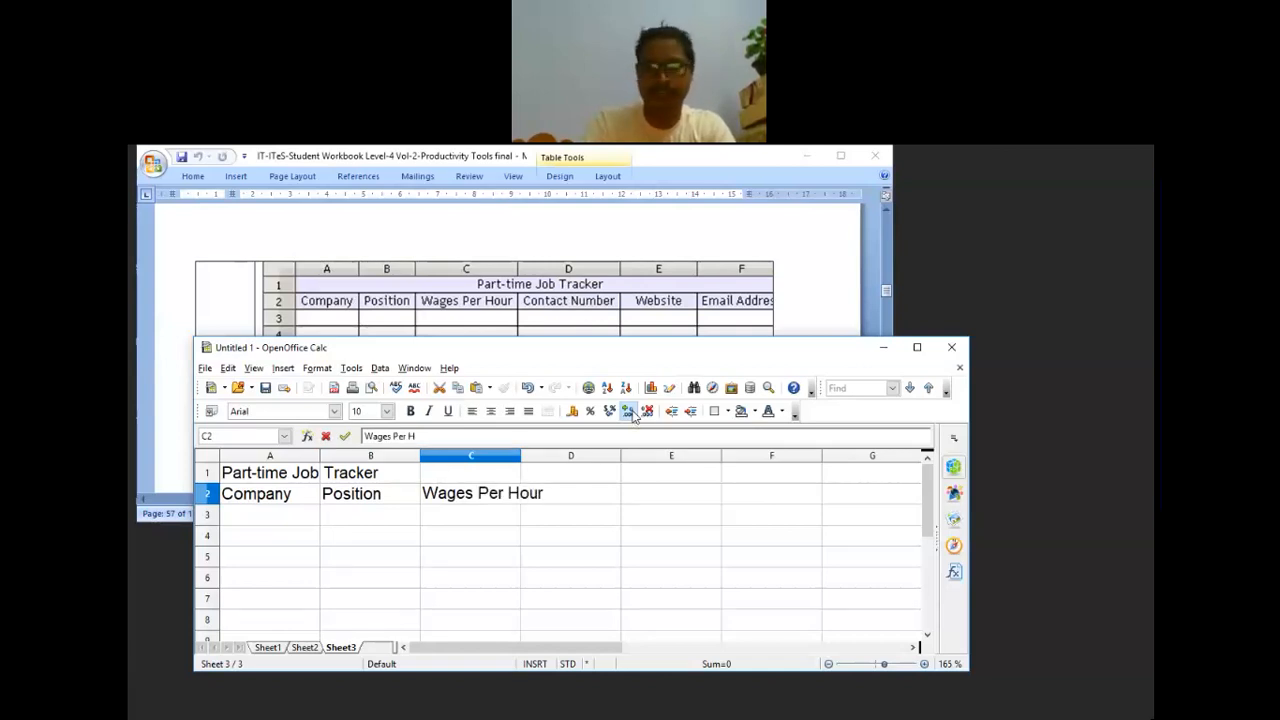
key("Tab")
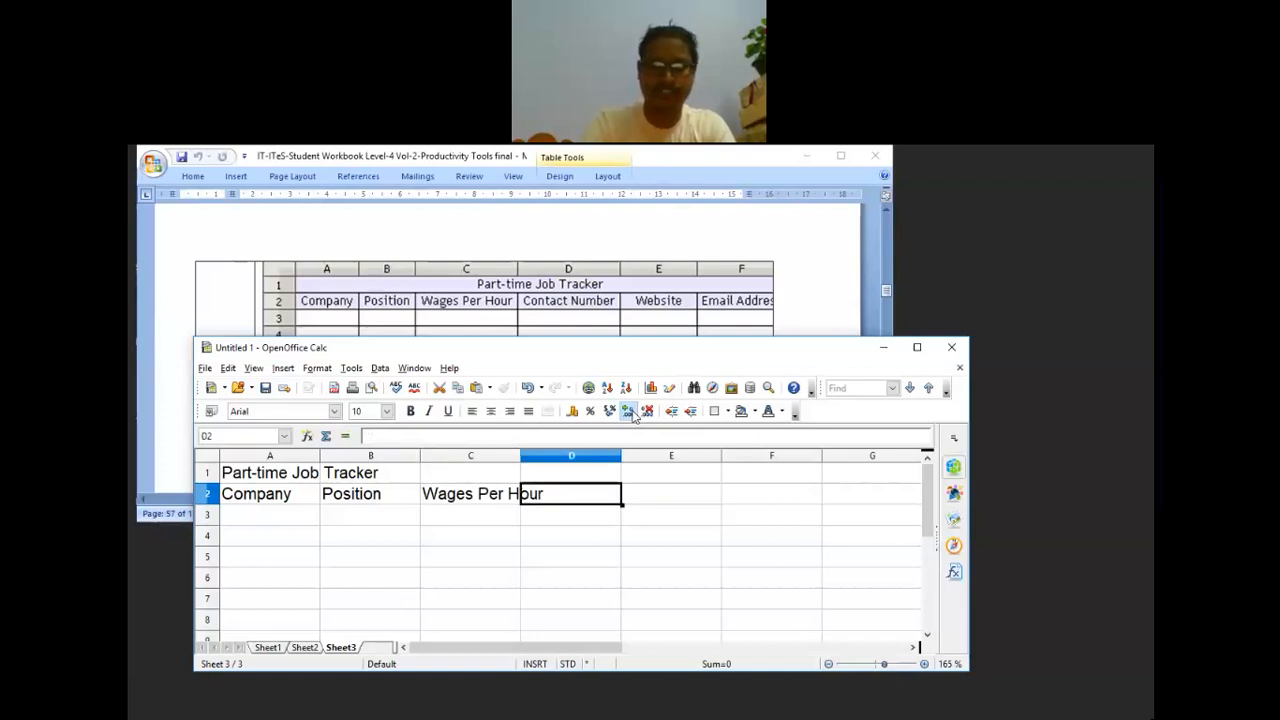
Step: Add the headers Contact Number, Website and Email Address in D2 to F2, fixing the typo
type("Con")
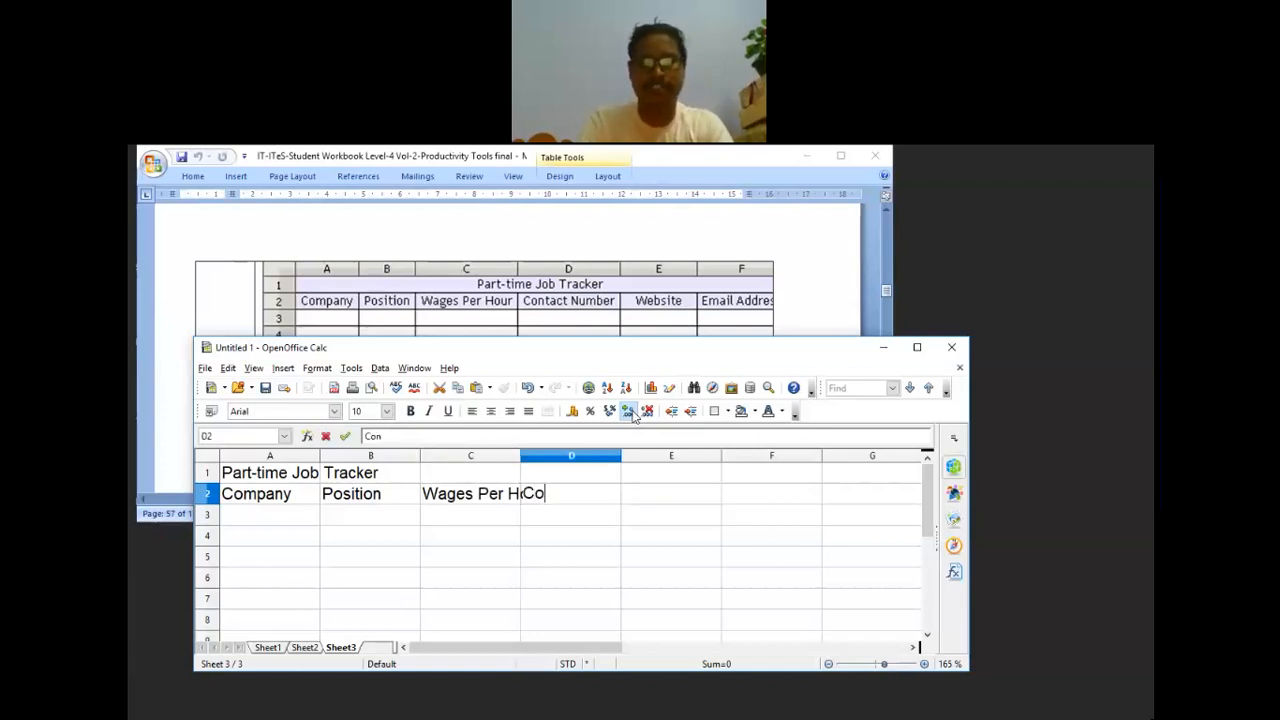
type("tact Number")
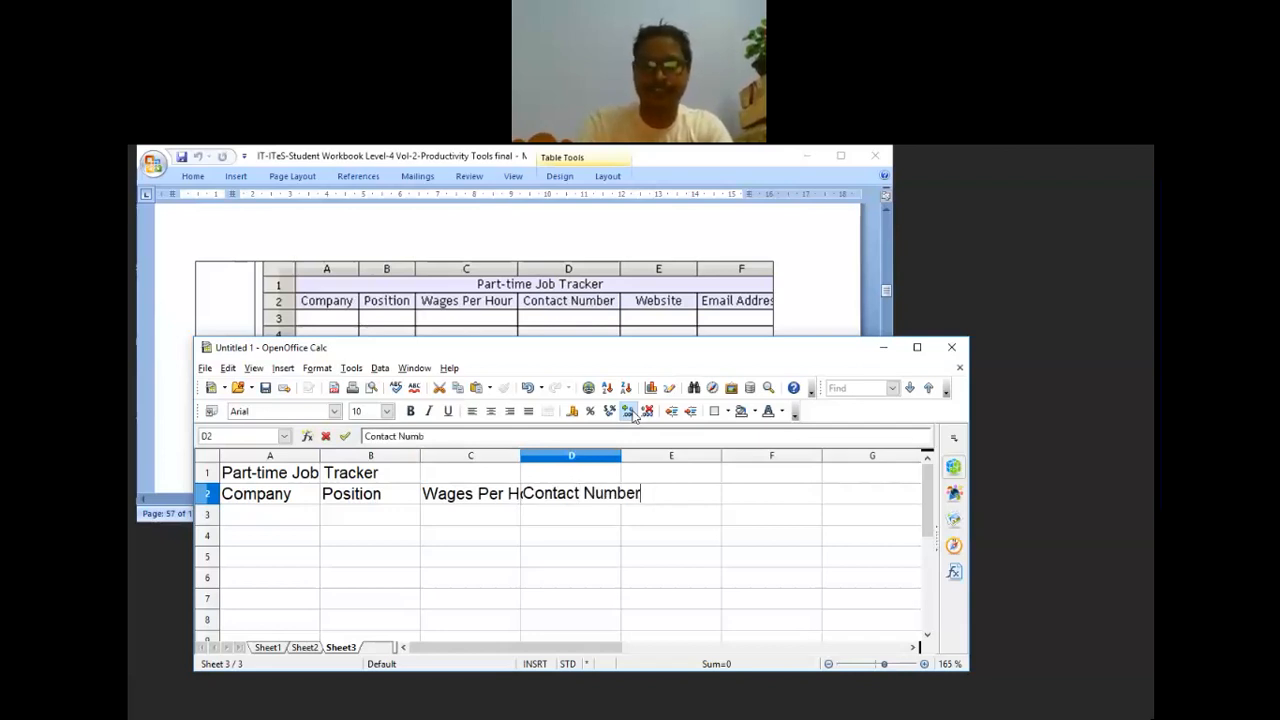
key("Tab")
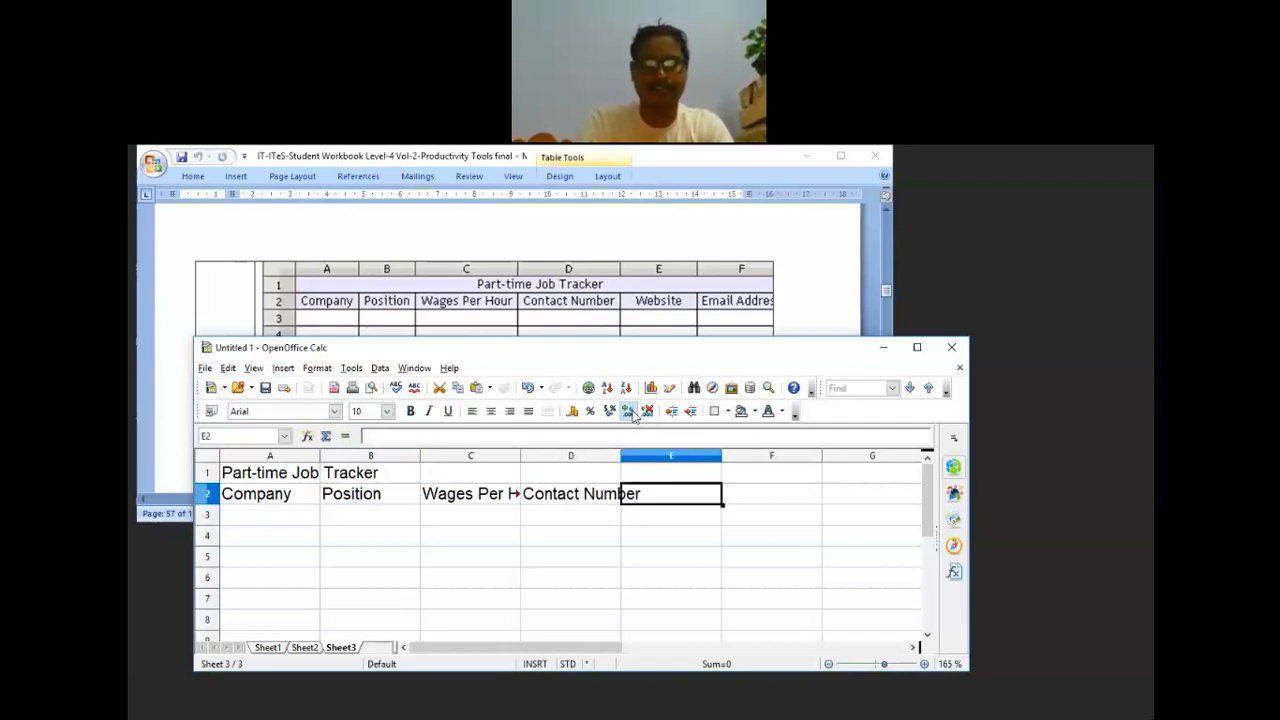
type("Website")
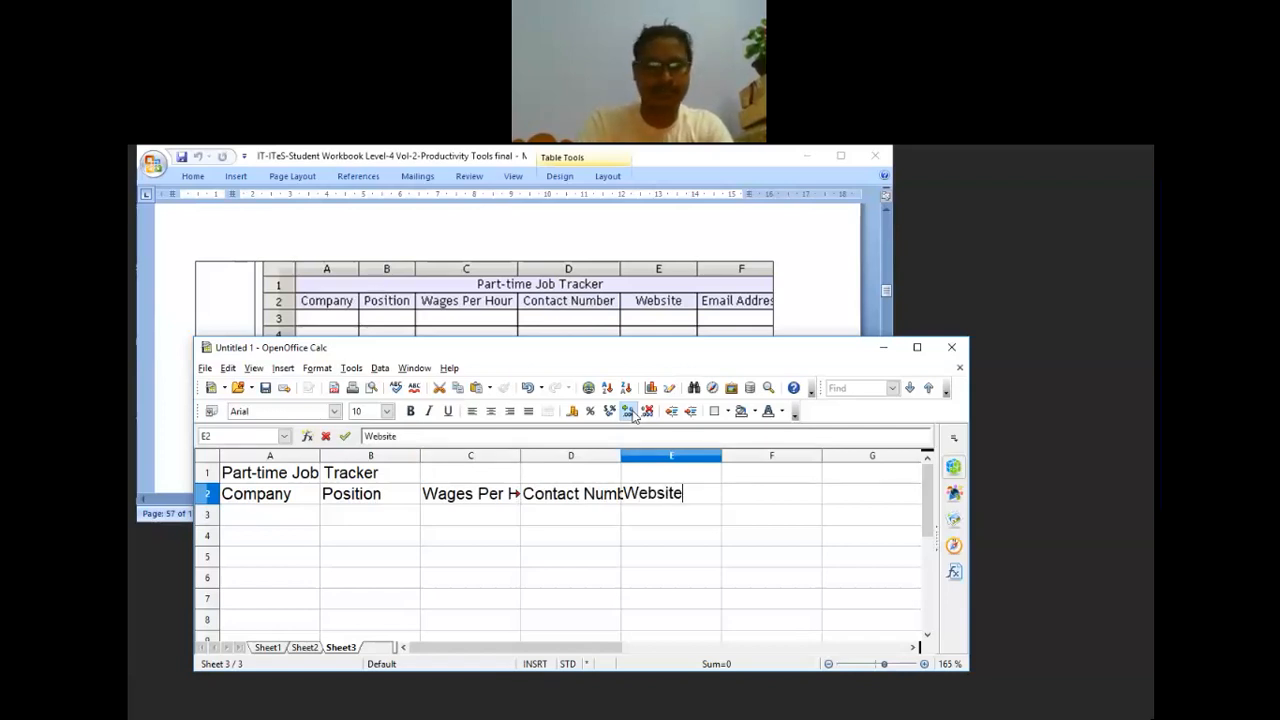
key("Tab")
type("Email")
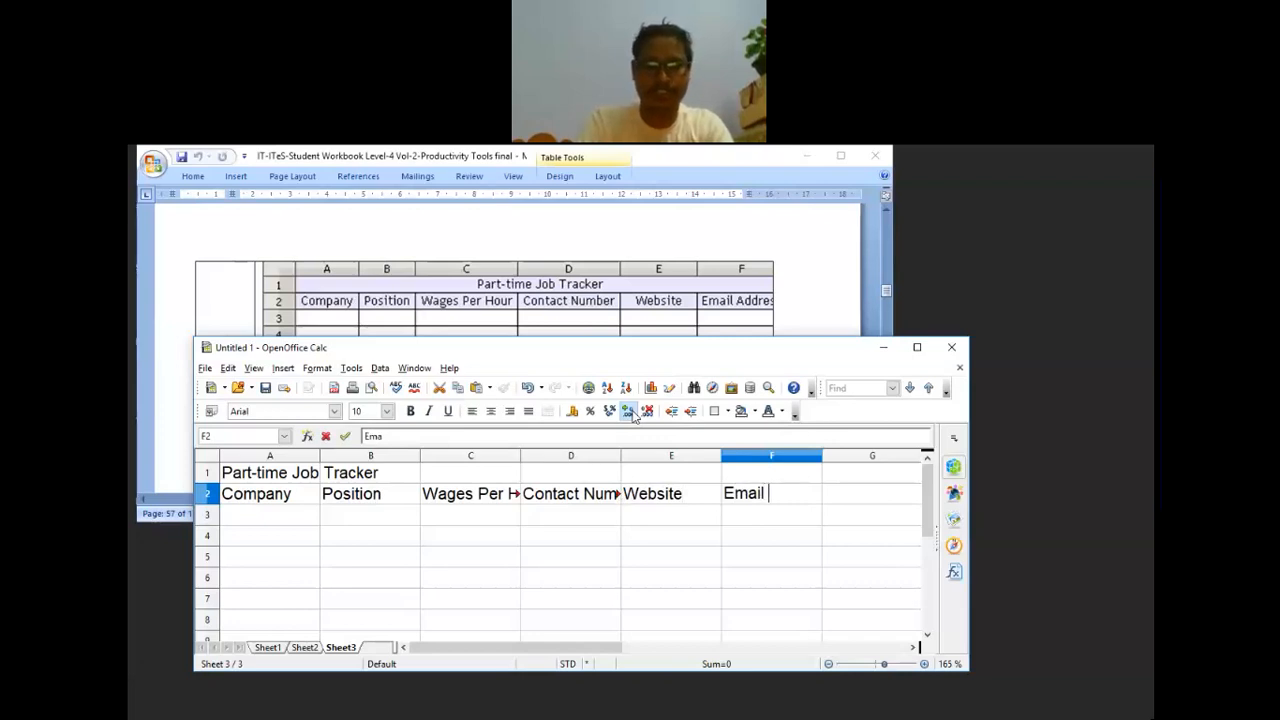
type(" Ad")
type("dr")
key("BackSpace")
type("dress")
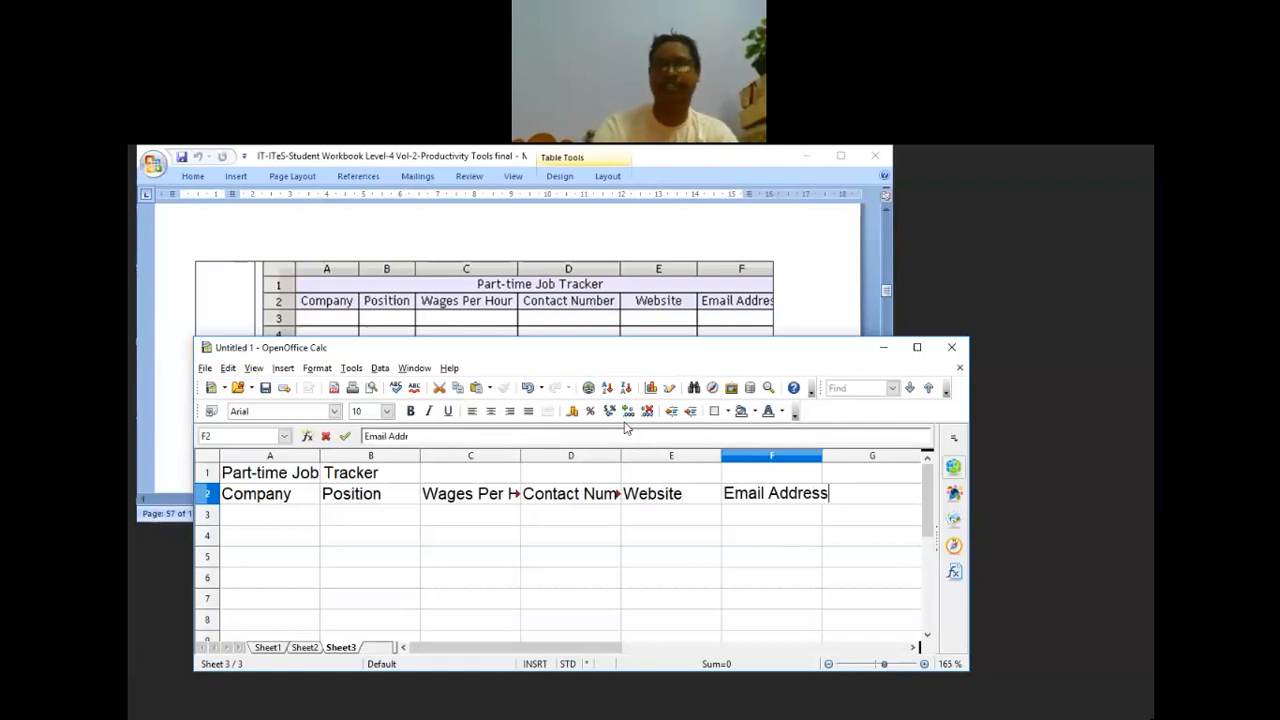
key("Return")
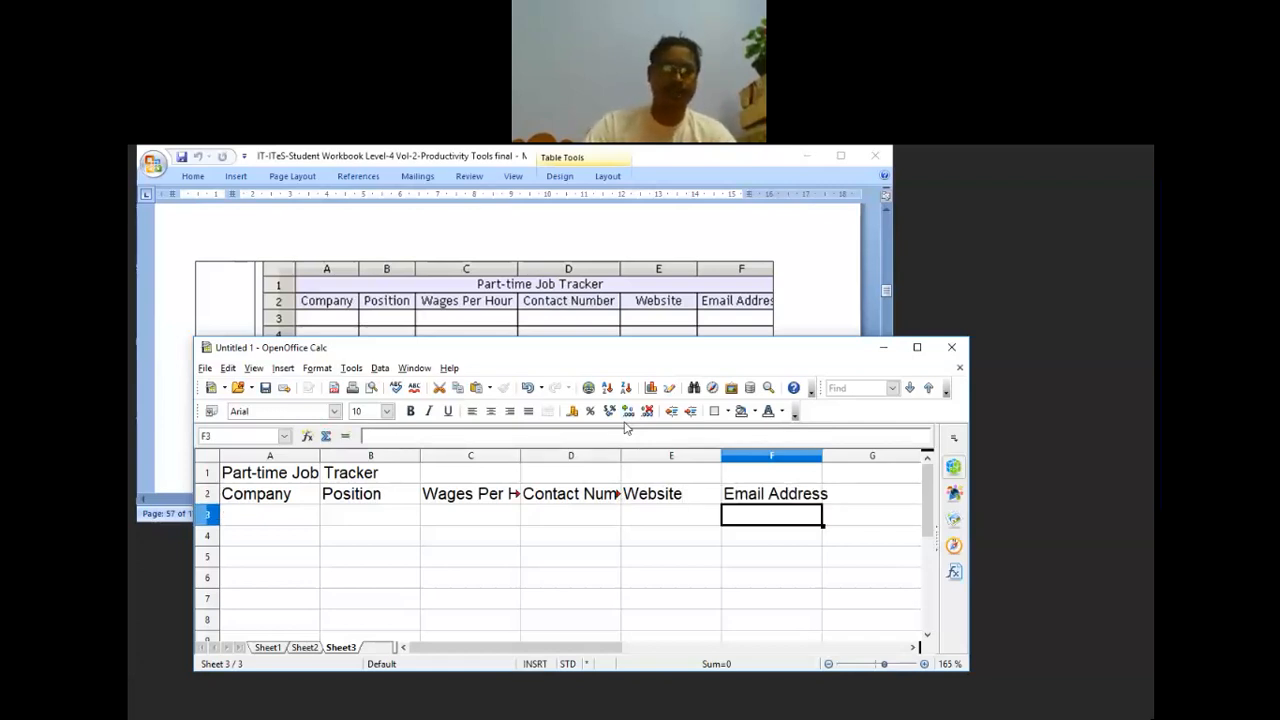
Step: Apply All Borders to A1:F5, then select the title and header rows
left_click_drag(266, 479, 817, 568)
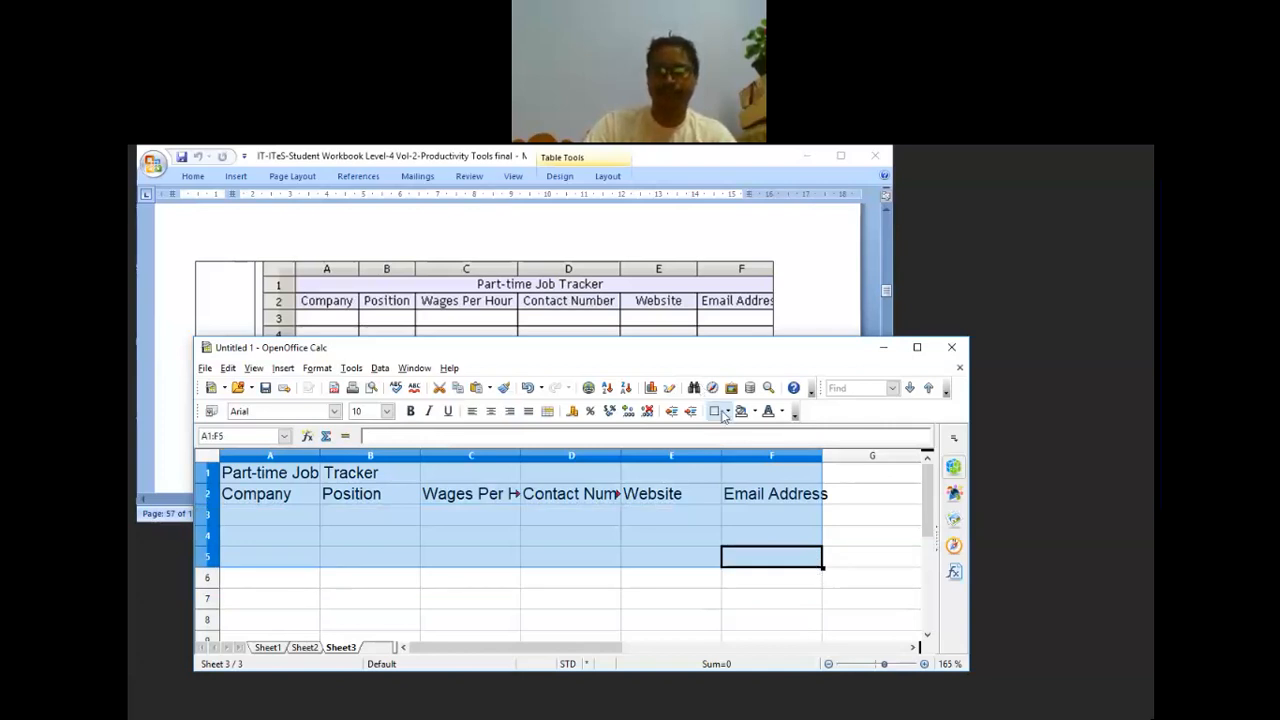
left_click(725, 412)
left_click(776, 470)
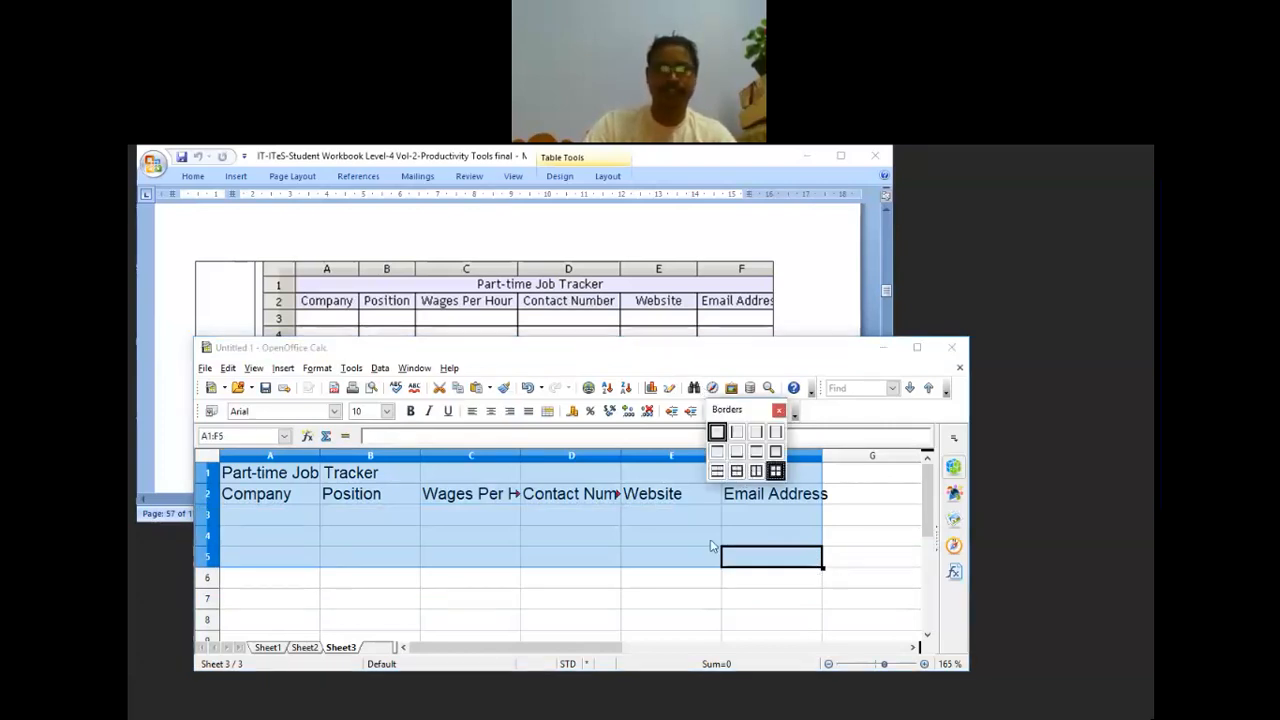
left_click(671, 598)
left_click_drag(250, 472, 740, 505)
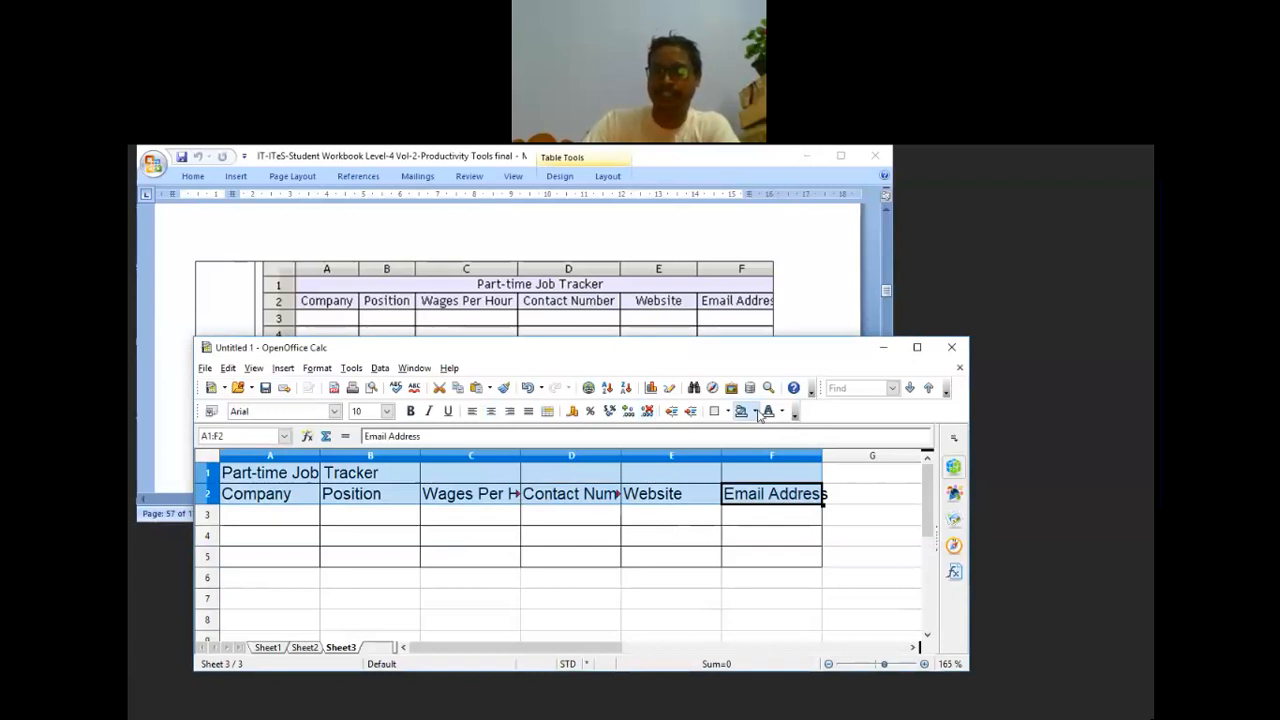
Step: Fill the title and header rows A1:F2 with a Sky blue 2 background
left_click(742, 411)
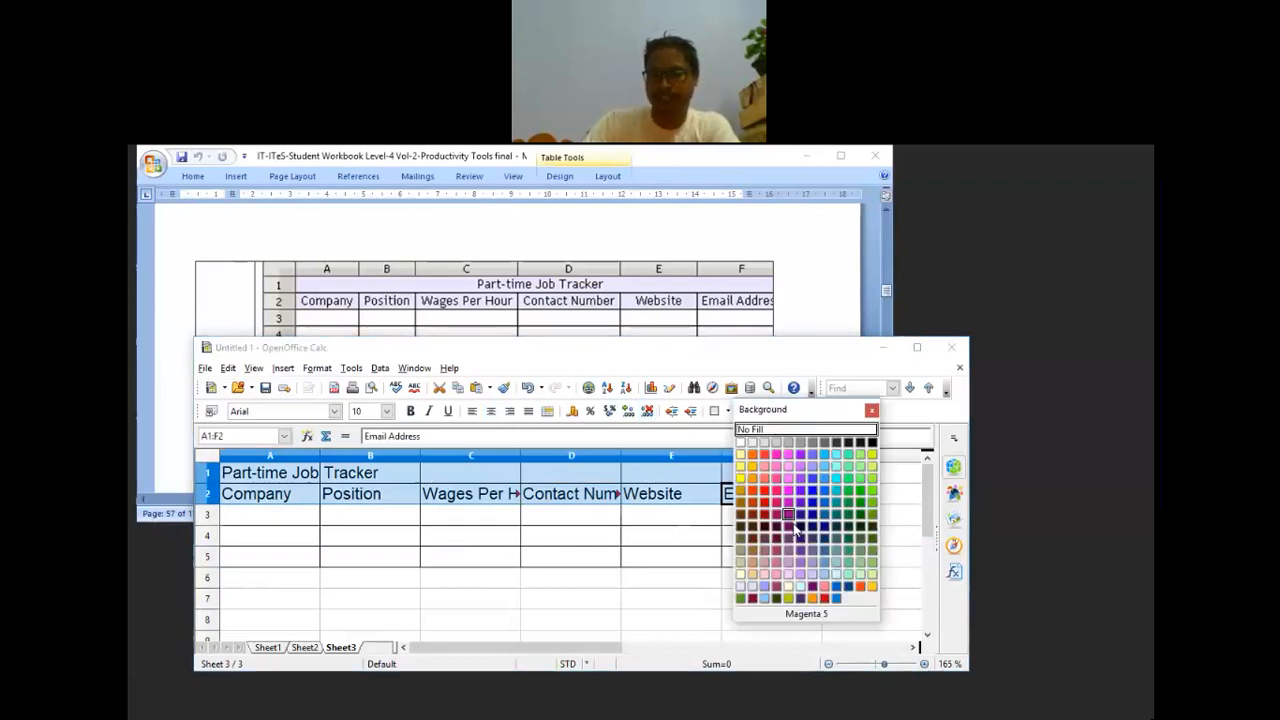
left_click(826, 480)
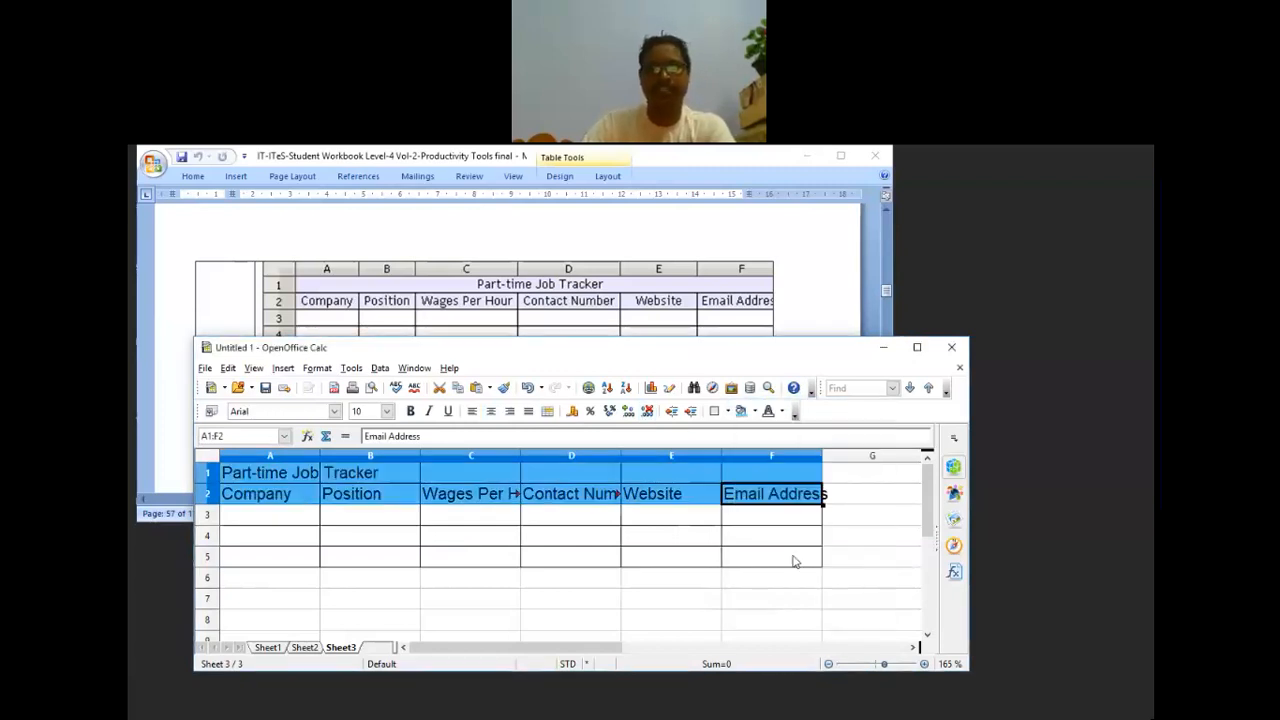
left_click(775, 577)
key("Left")
key("Left")
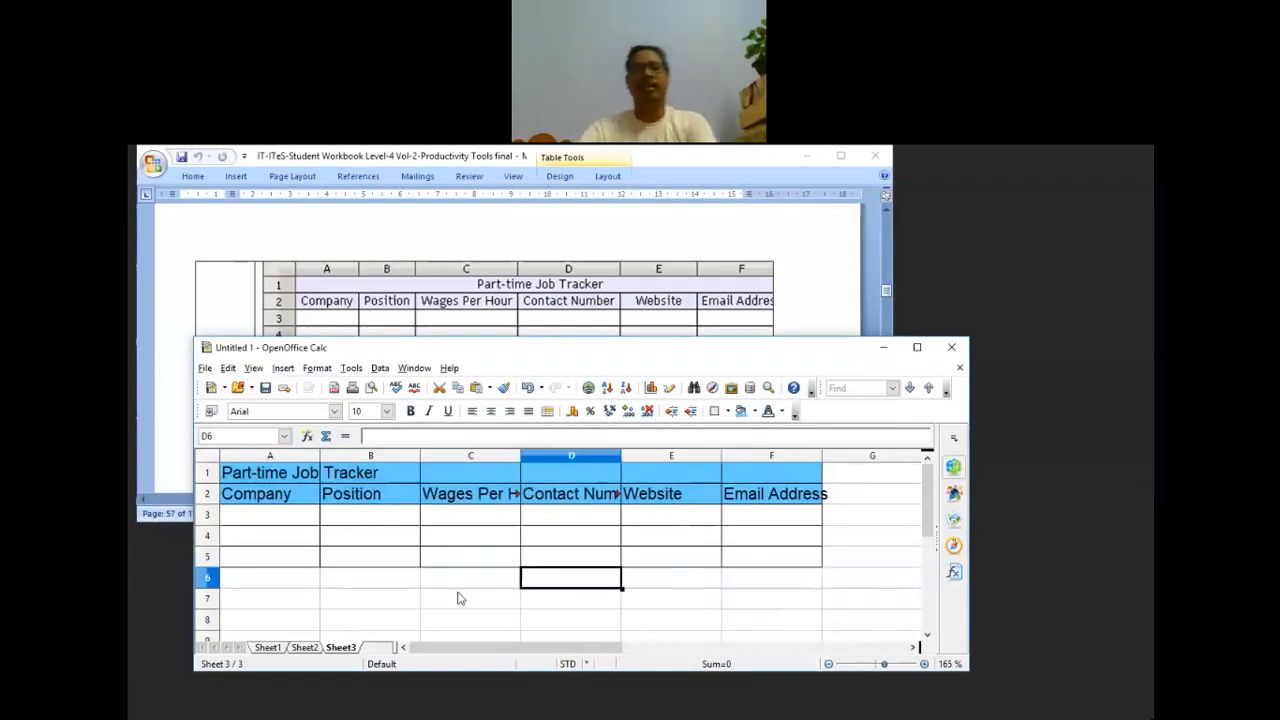
Step: Widen columns A to F and enlarge the window so Wages Per Hour and Email Address fit
left_click(324, 457)
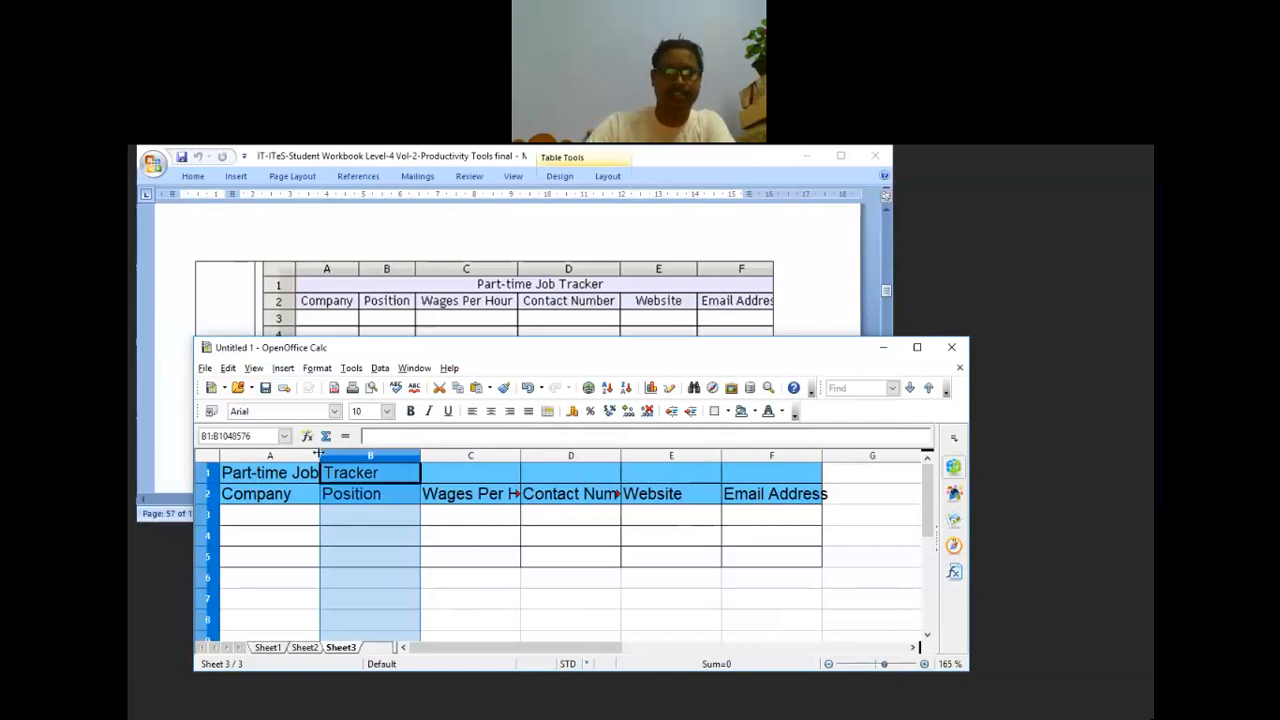
left_click_drag(318, 454, 332, 455)
left_click_drag(433, 455, 441, 455)
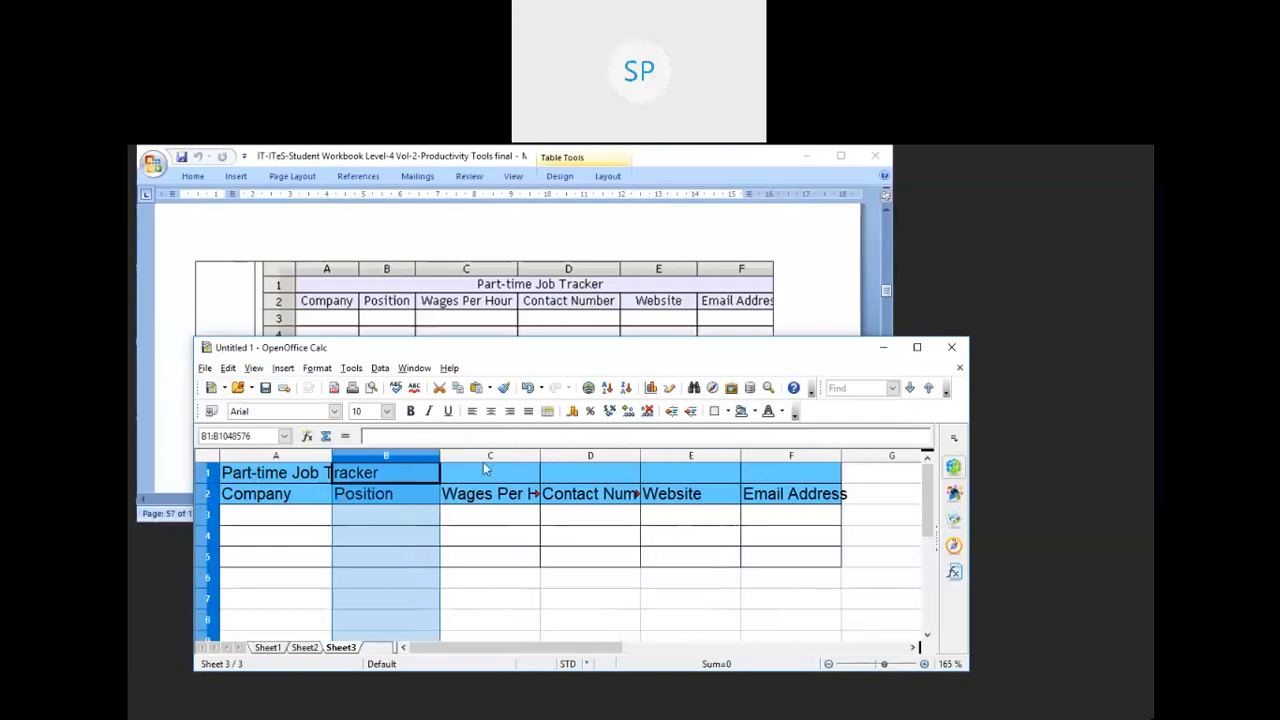
left_click_drag(538, 457, 592, 460)
left_click_drag(688, 456, 717, 456)
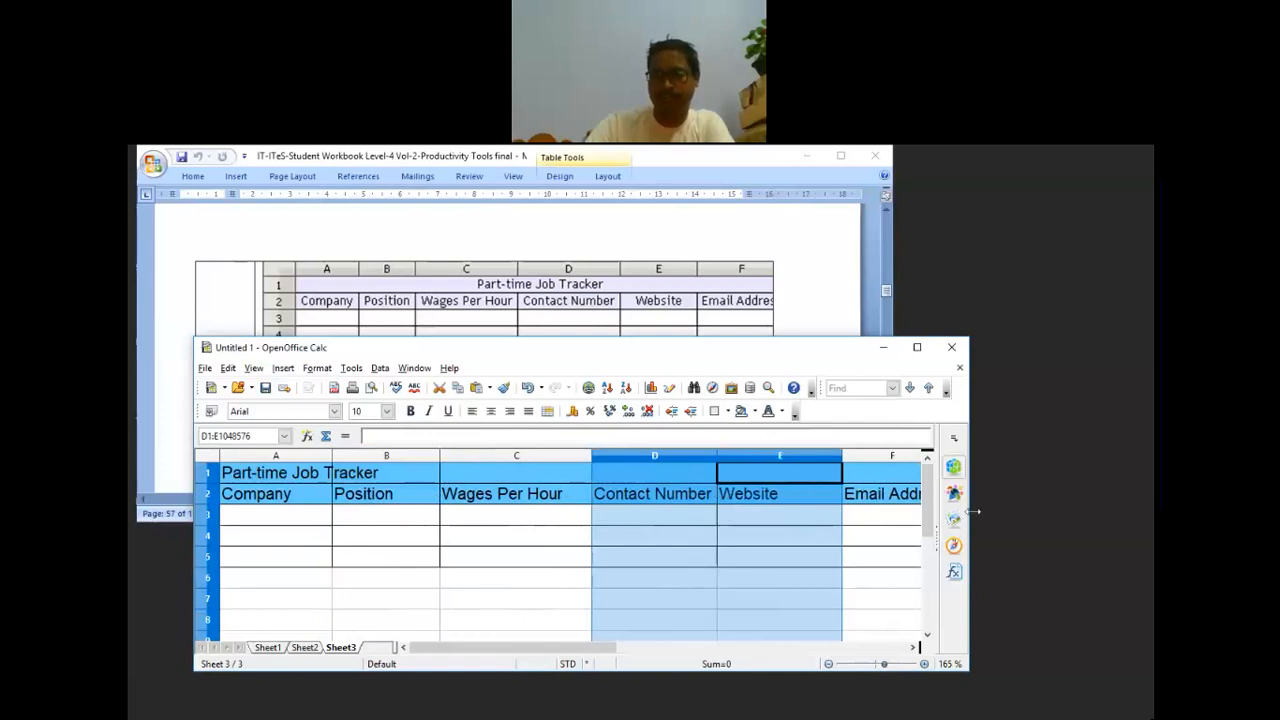
left_click_drag(968, 514, 1076, 514)
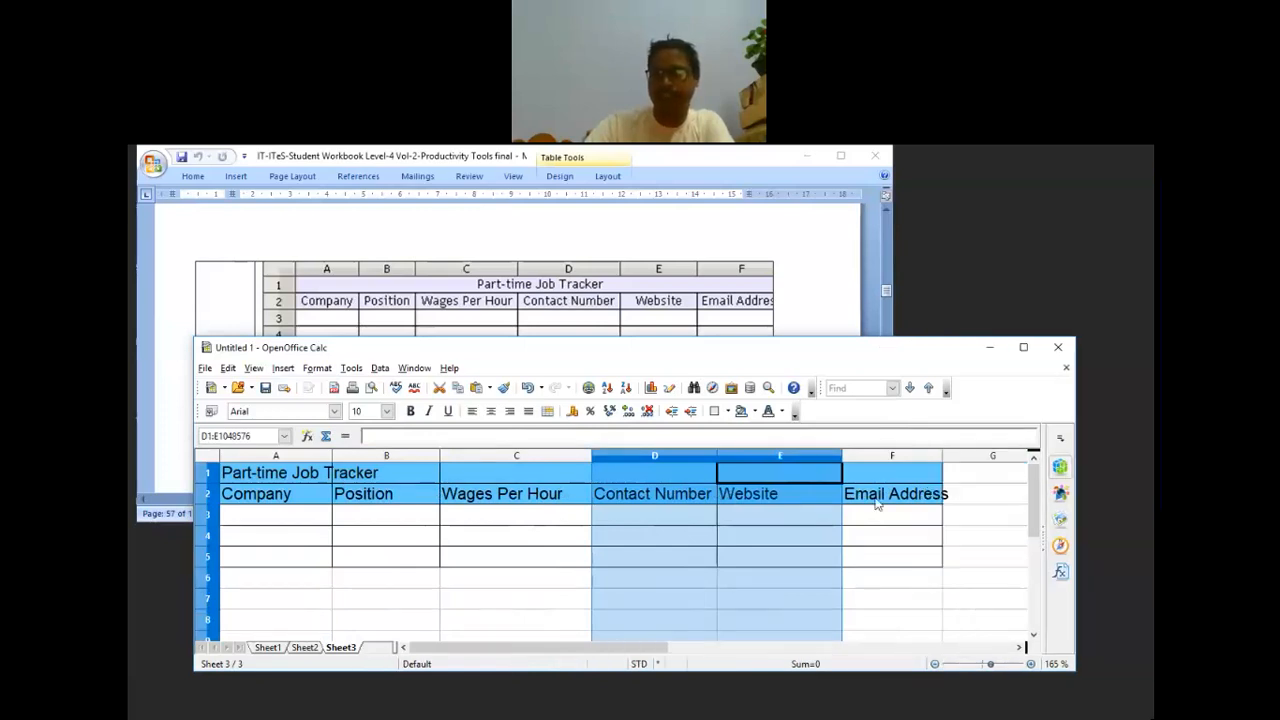
left_click(876, 505)
left_click_drag(943, 456, 982, 456)
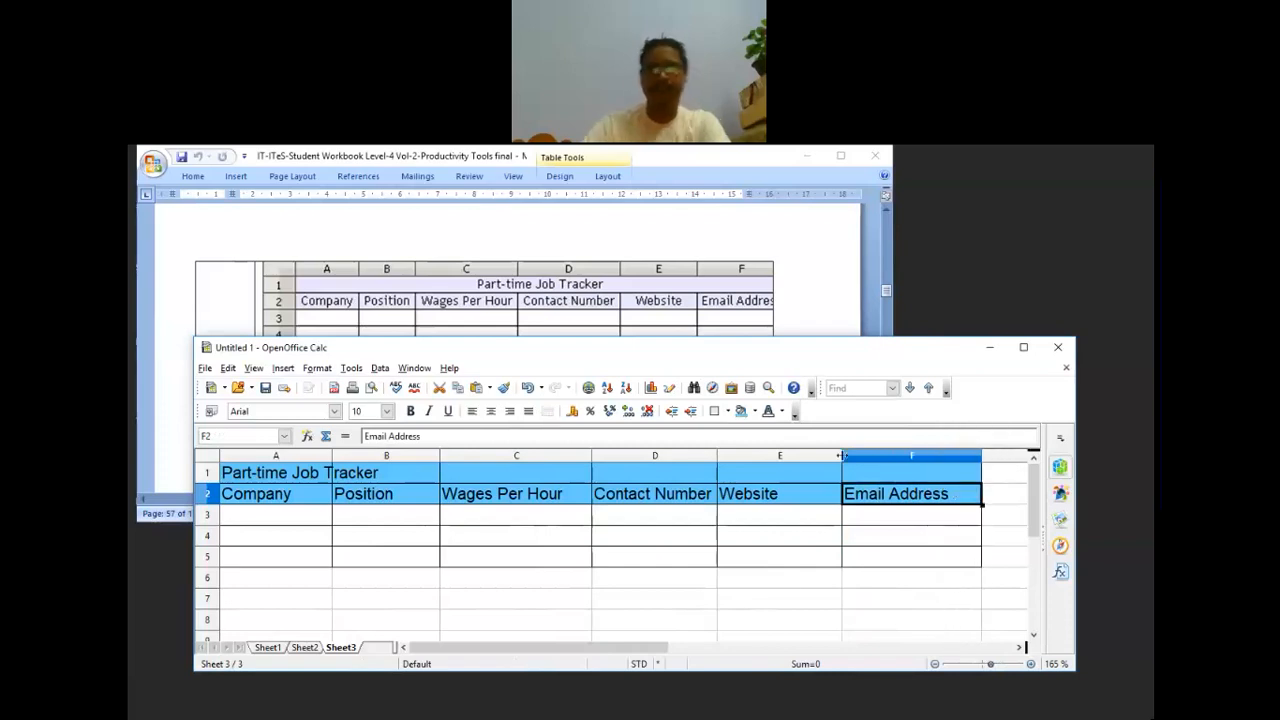
left_click_drag(842, 456, 881, 456)
Step: Centre all text on the sheet horizontally
left_click(806, 618)
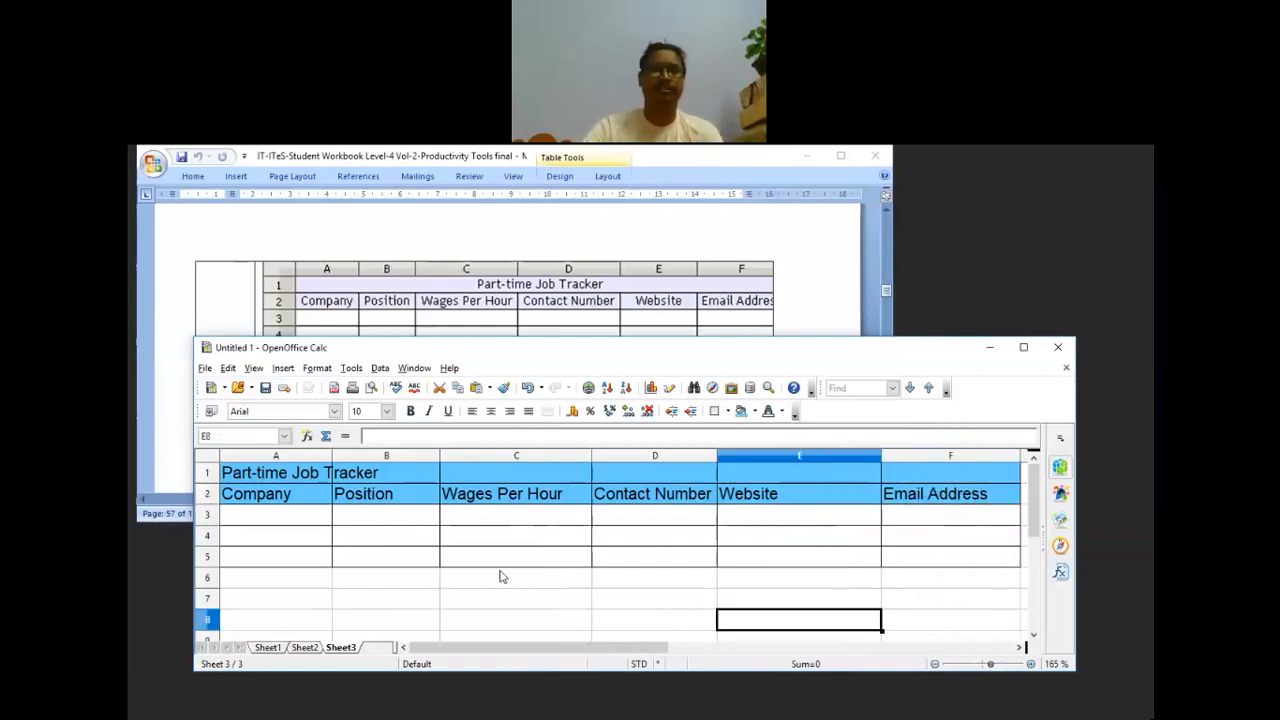
left_click(208, 459)
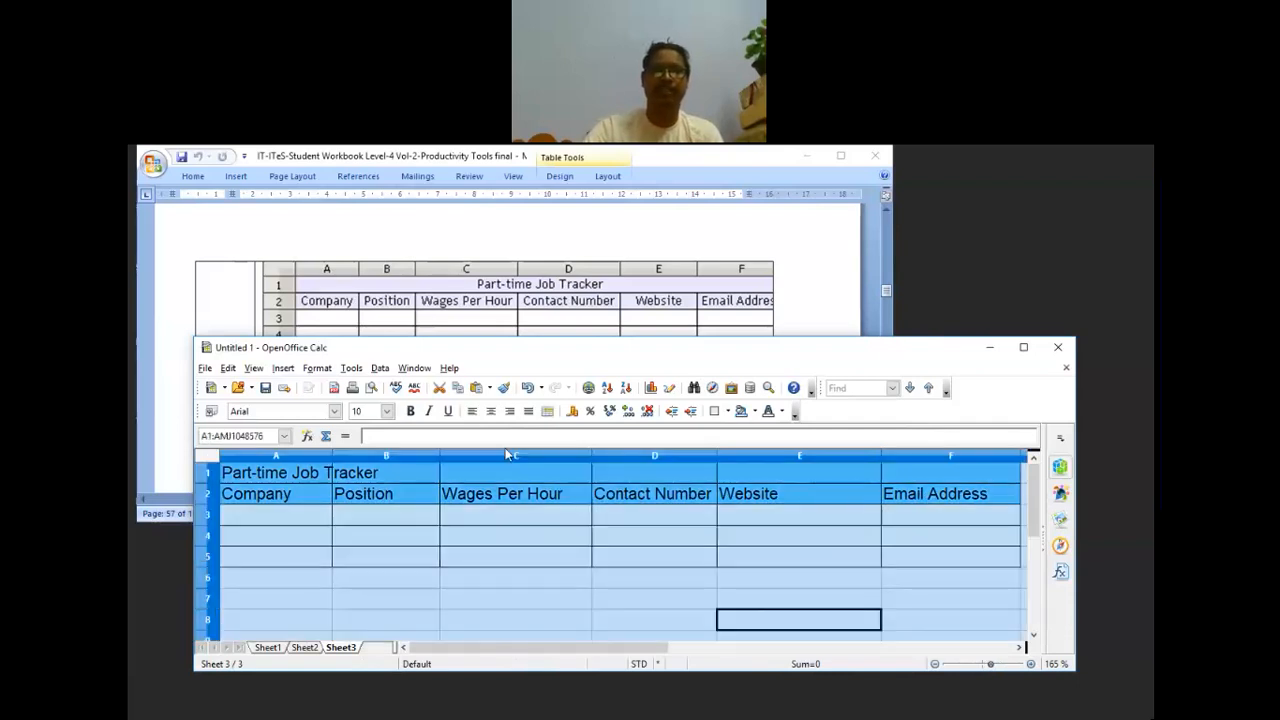
left_click(493, 414)
left_click(515, 598)
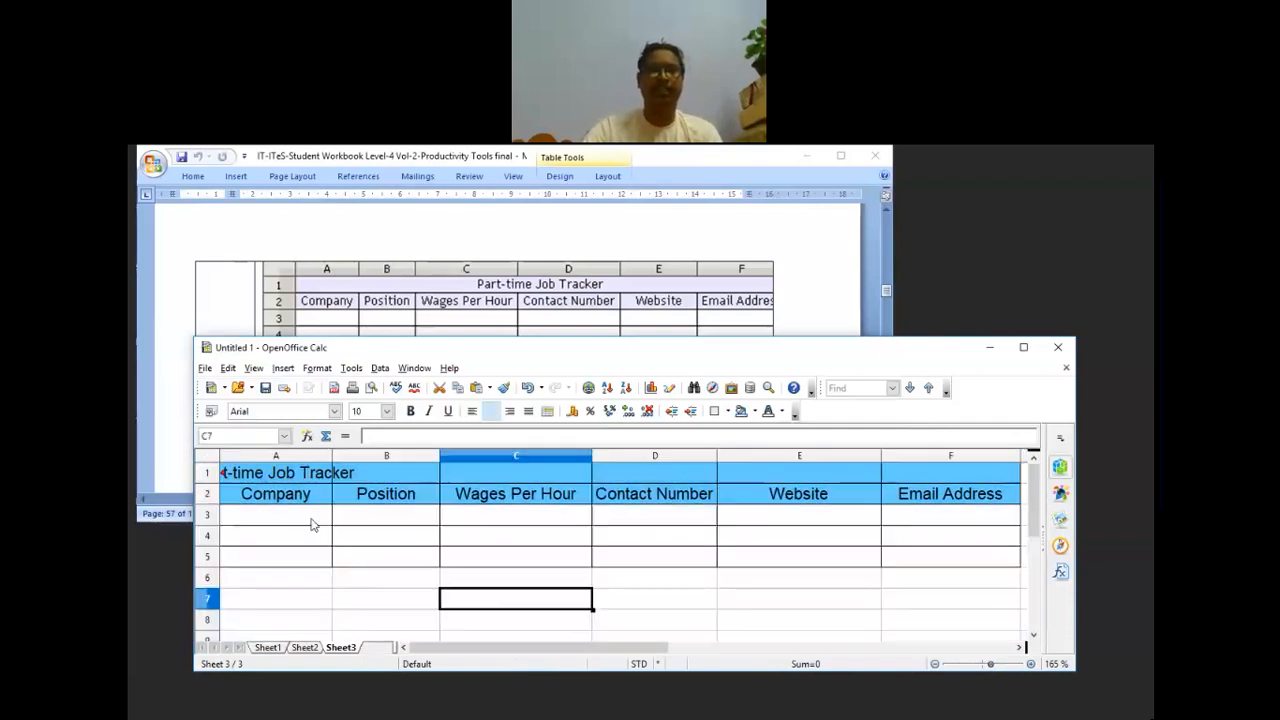
Step: Merge A1:F1 so the Part-time Job Tracker title is centred across the table
left_click(270, 475)
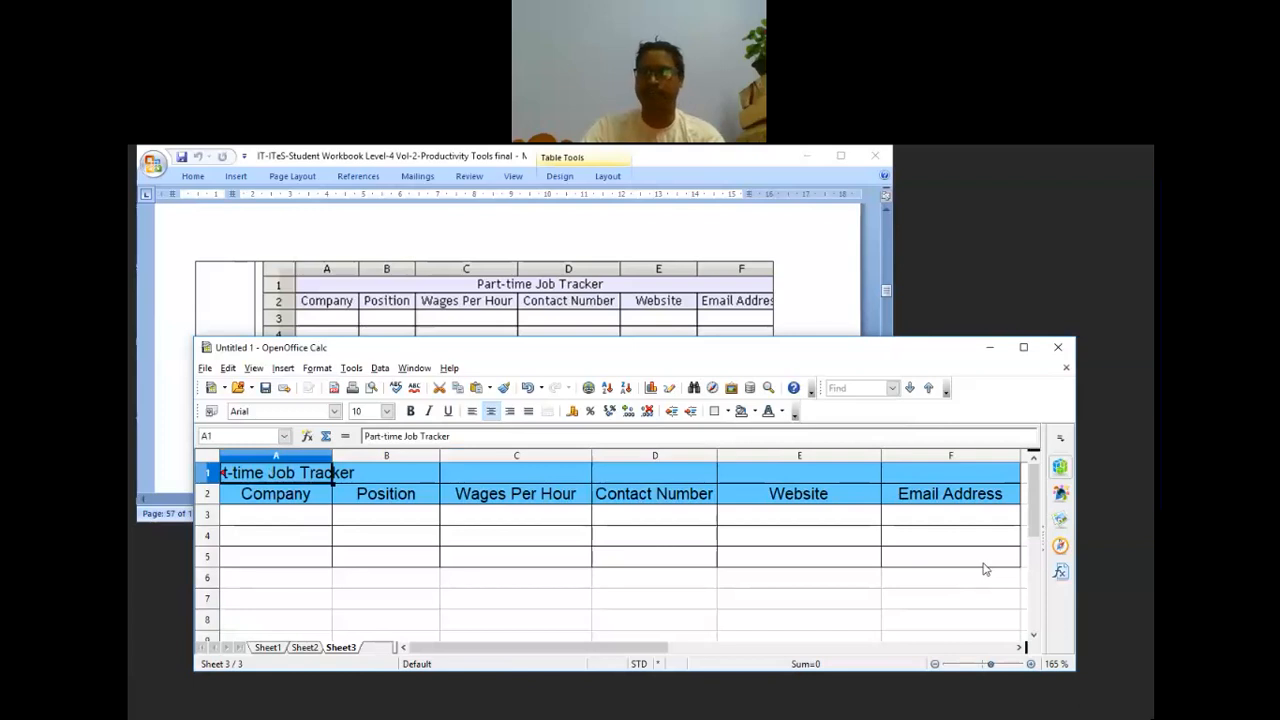
left_click(1004, 482, "shift")
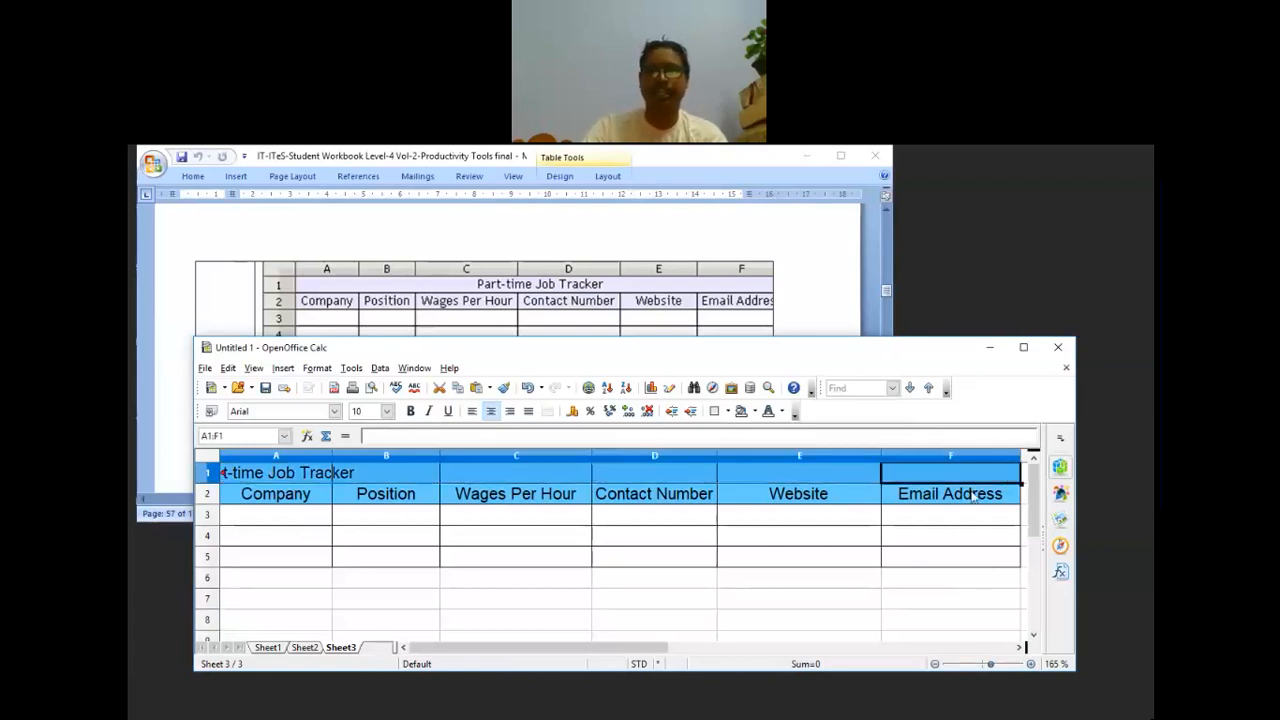
left_click(547, 415)
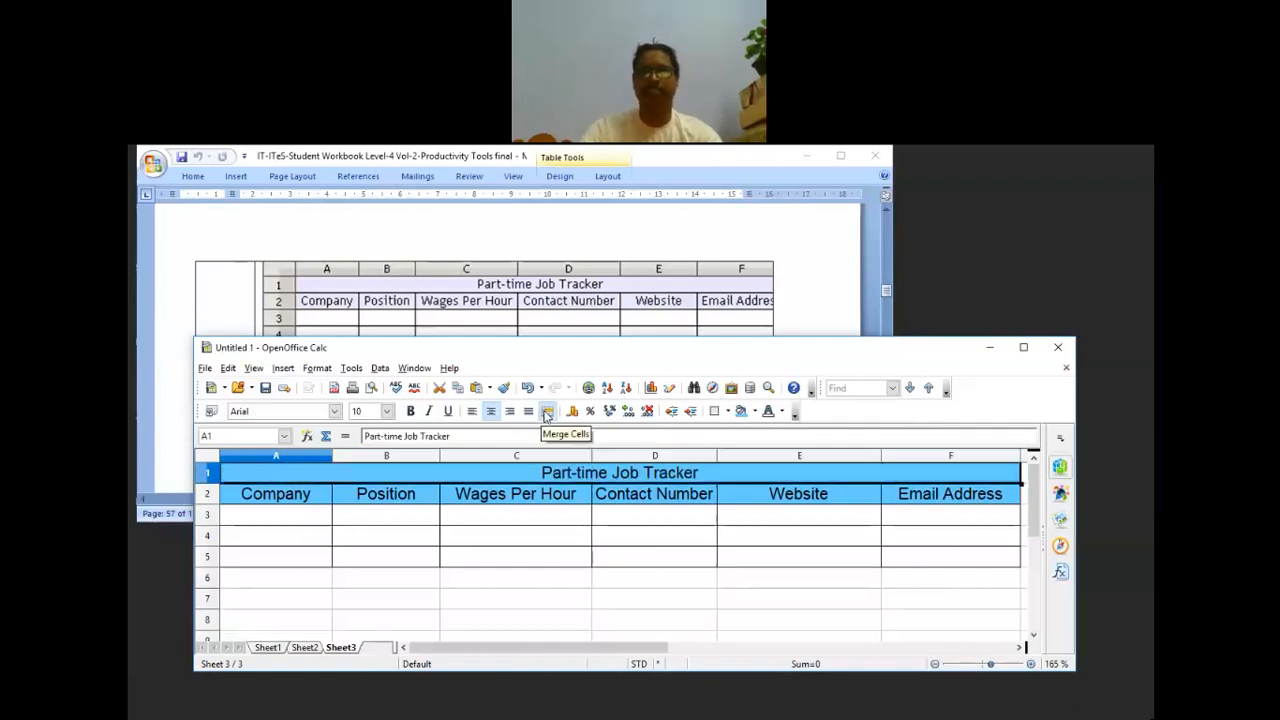
left_click(723, 590)
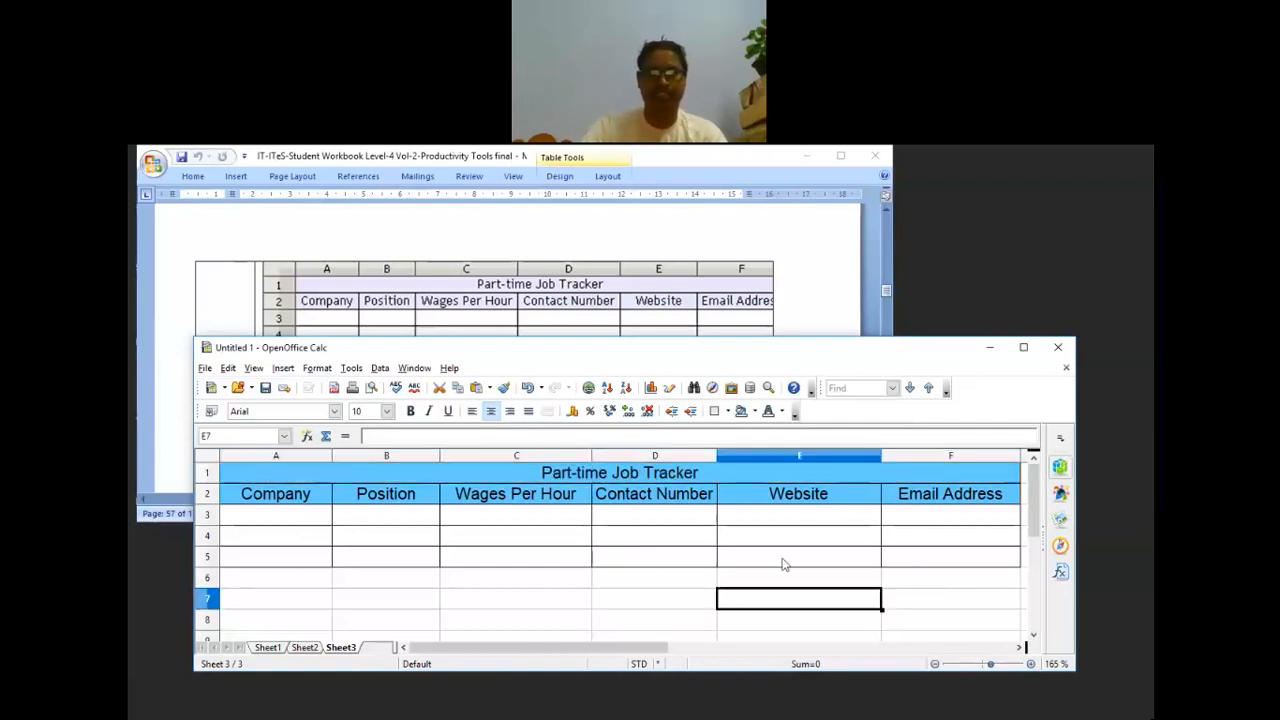
left_click(400, 476)
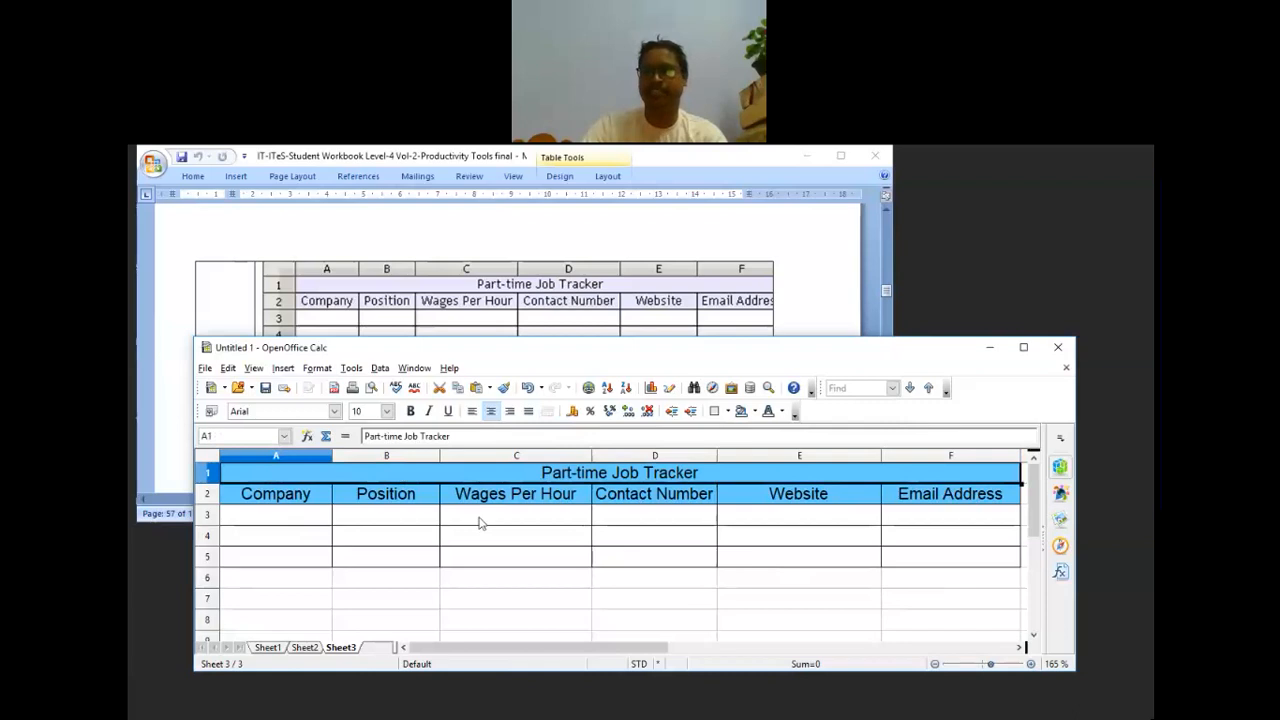
Step: Change the A1:F2 fill to a paler blue, then bring the Word exercise document forward
left_click(890, 502, "shift")
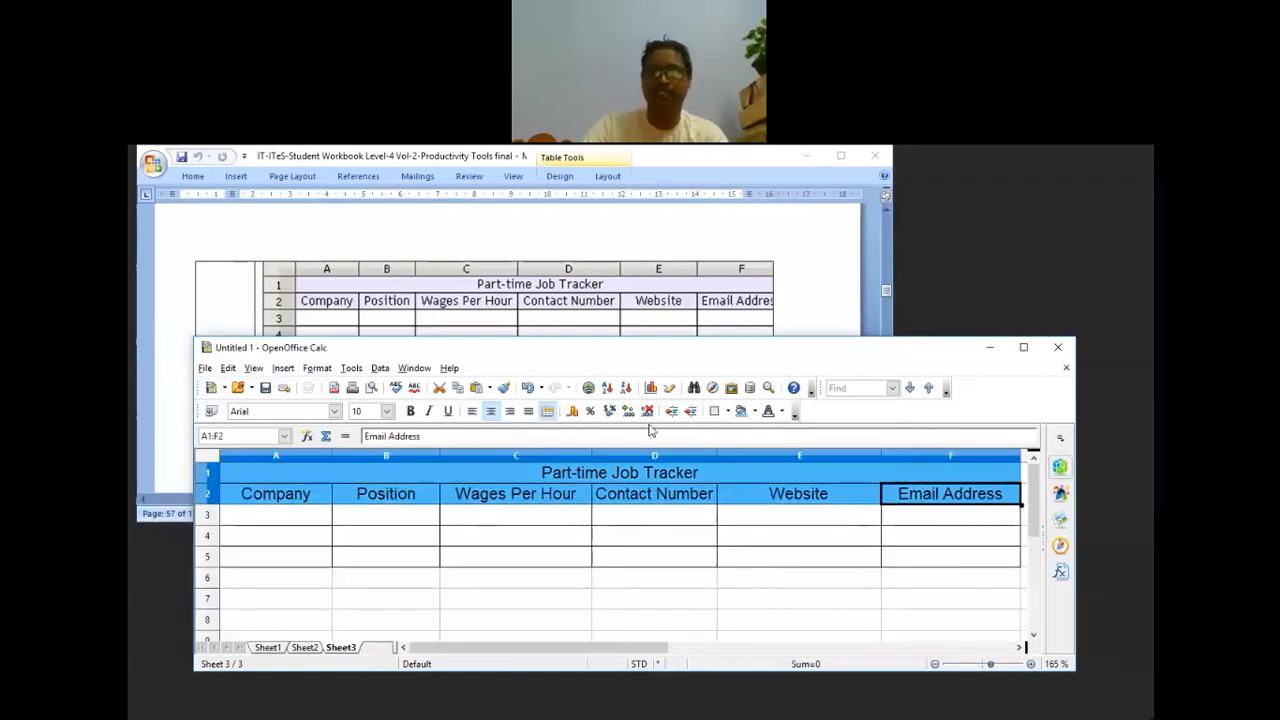
left_click(754, 411)
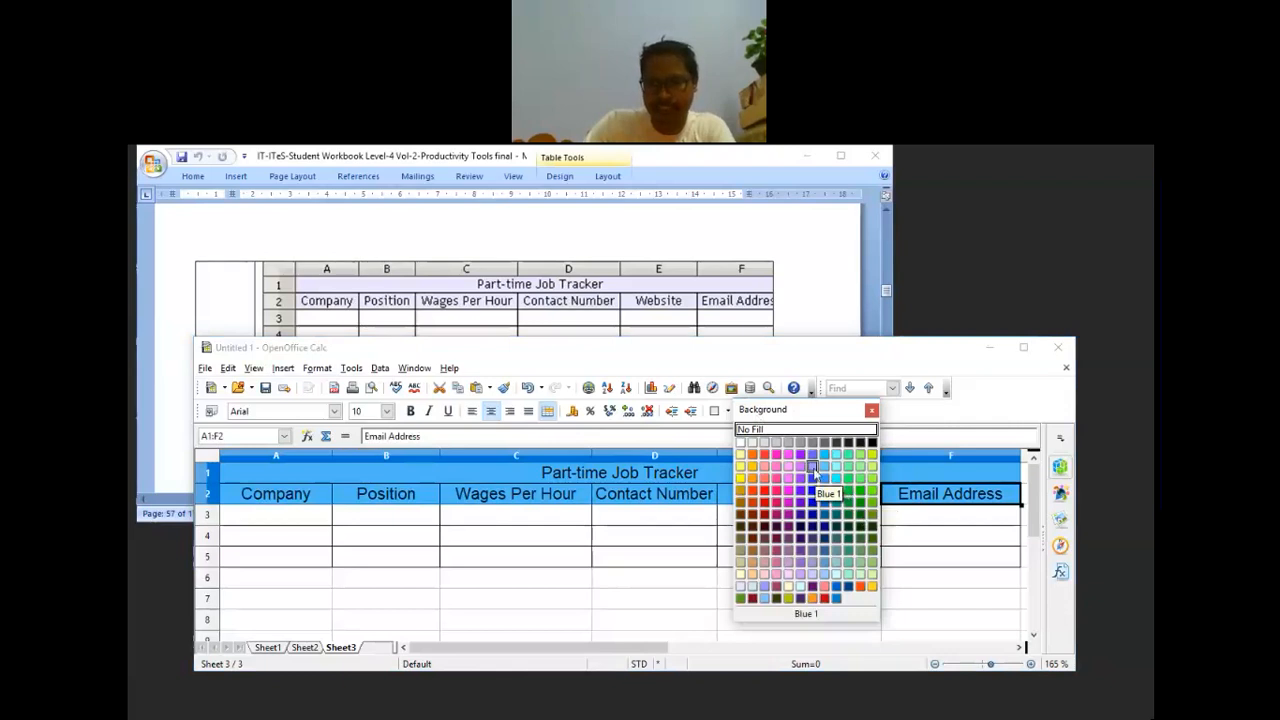
left_click(812, 575)
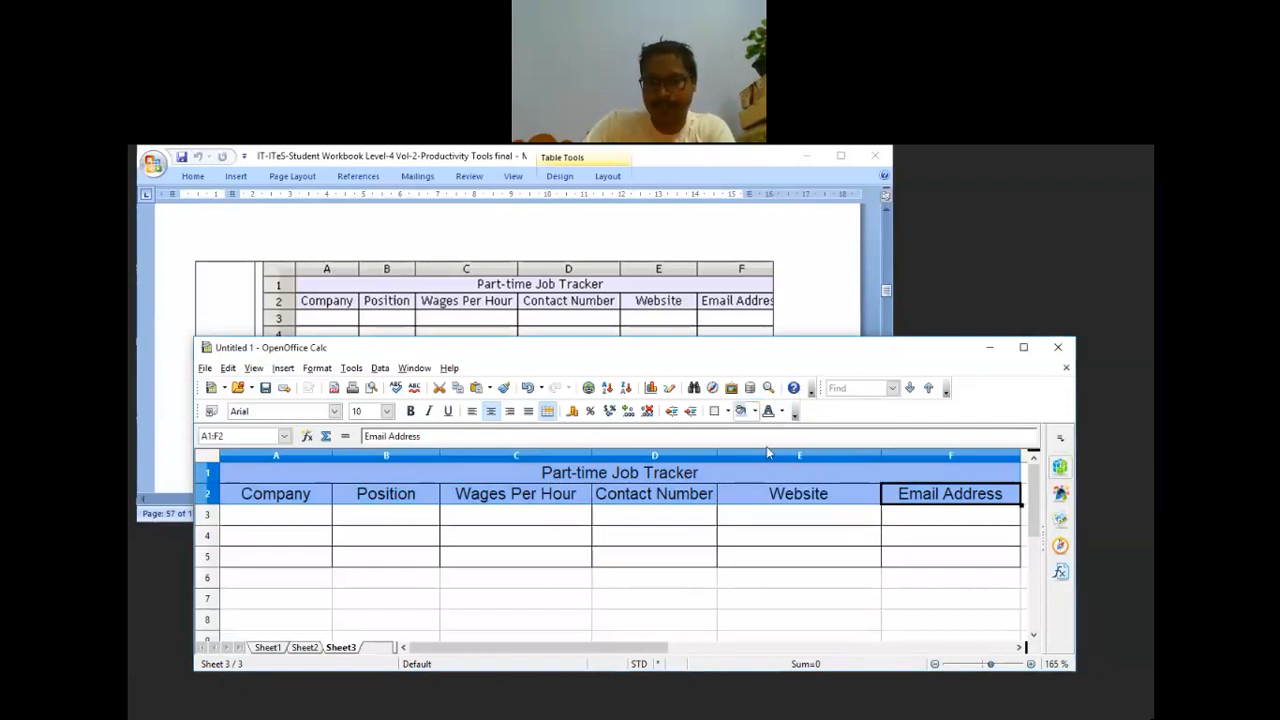
left_click(756, 412)
left_click(761, 598)
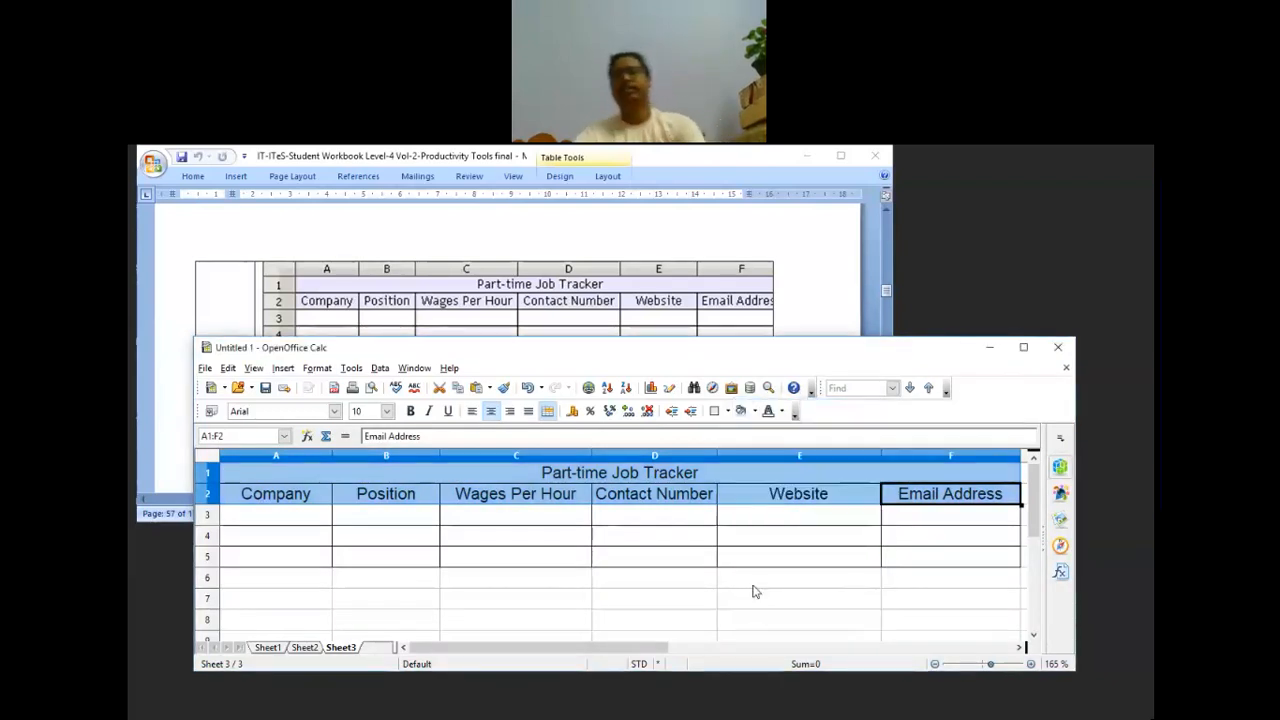
left_click(755, 585)
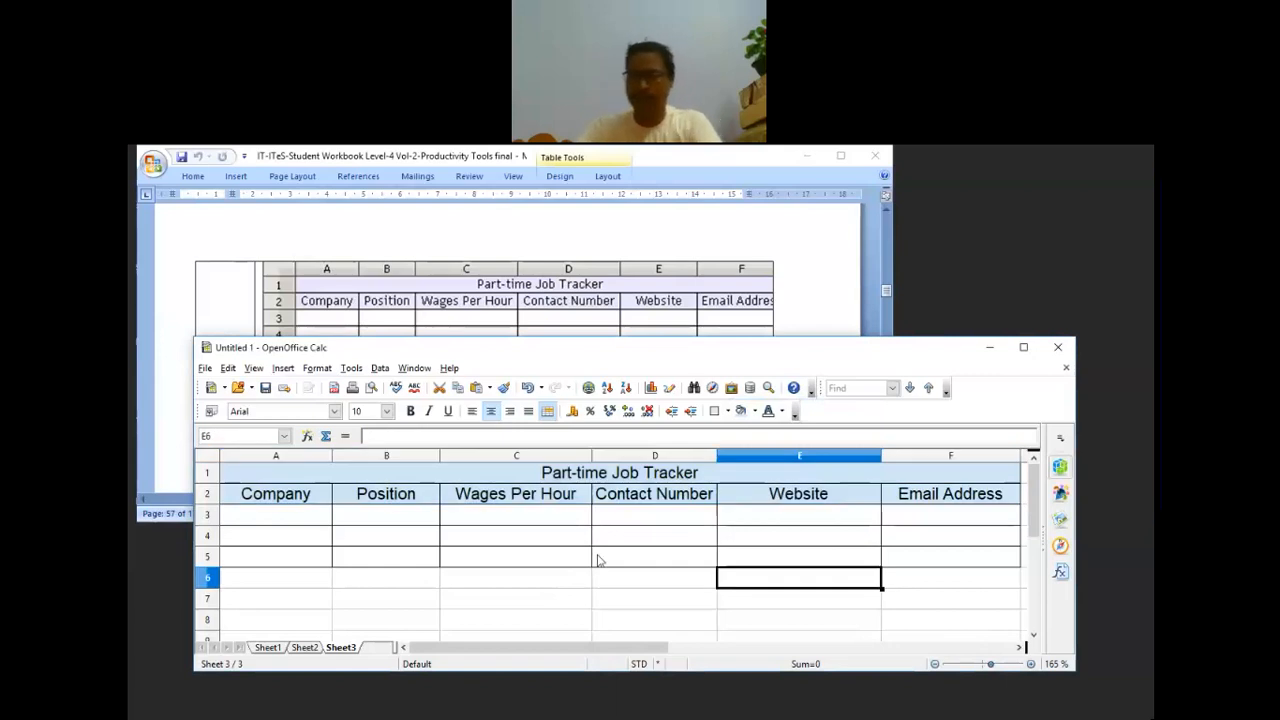
left_click(679, 543)
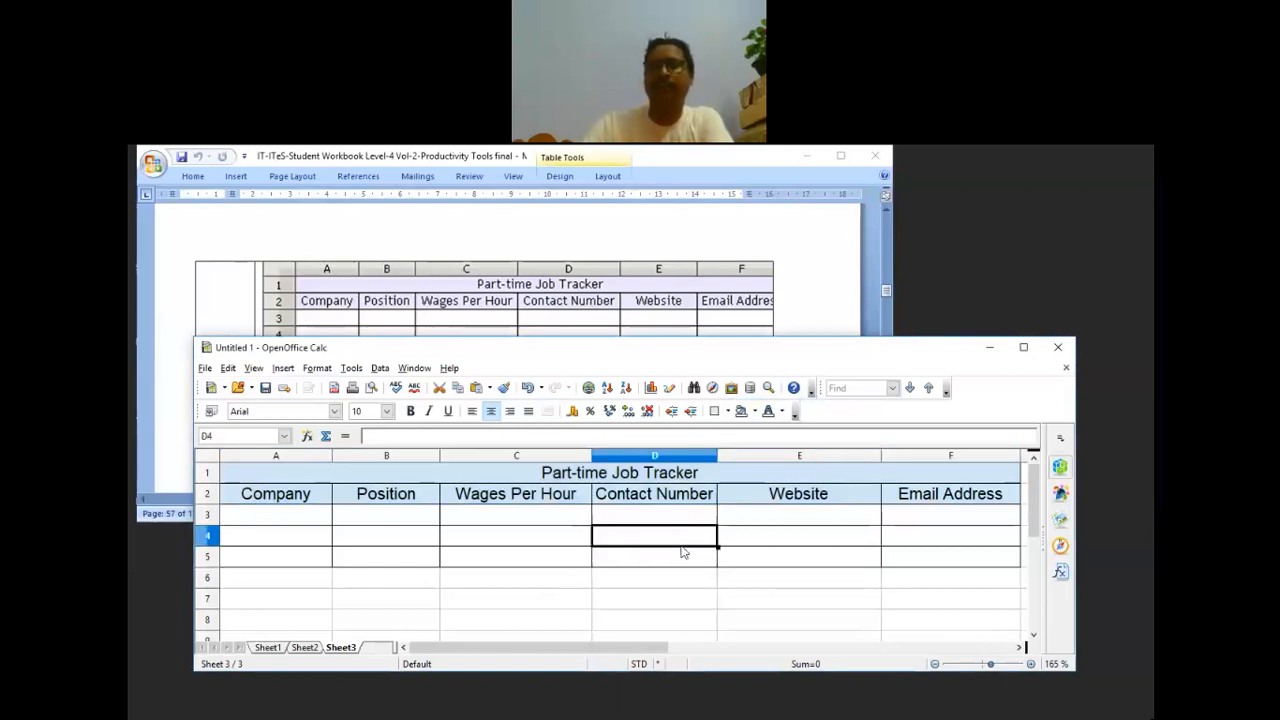
left_click(806, 297)
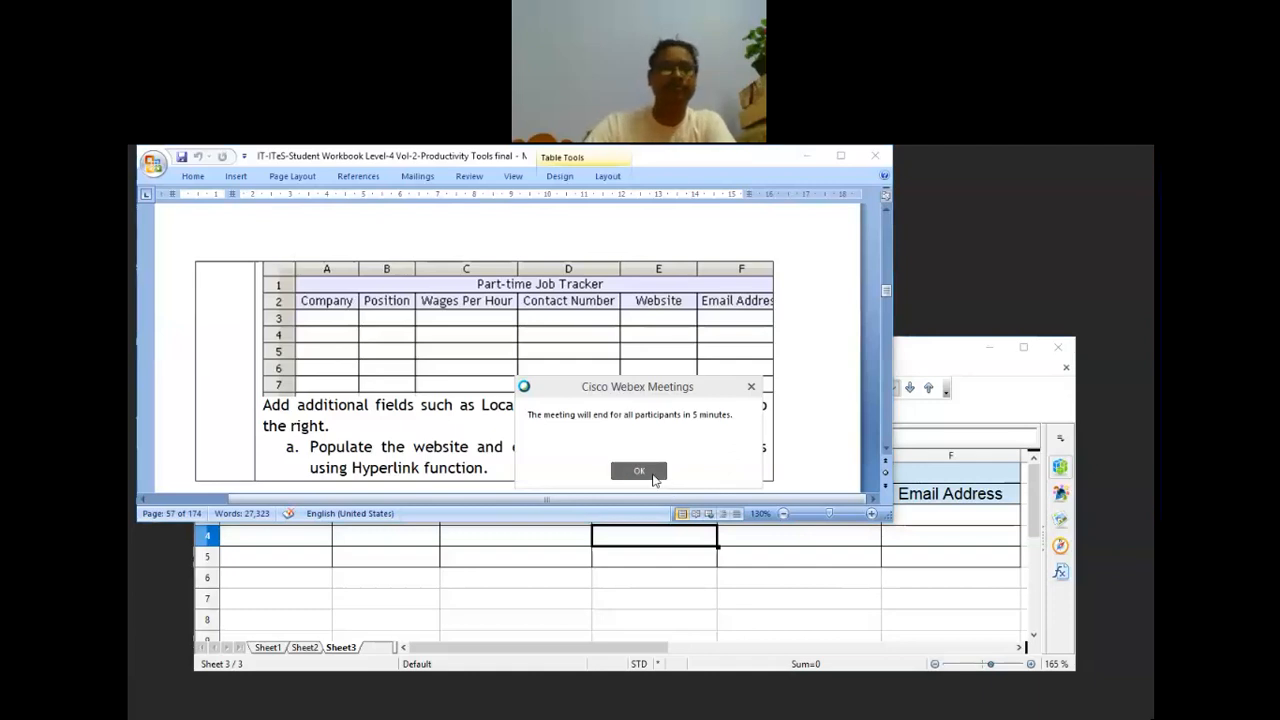
Step: Dismiss the Webex meeting-ending notice and bring the Calc spreadsheet back in front of Word
left_click(640, 471)
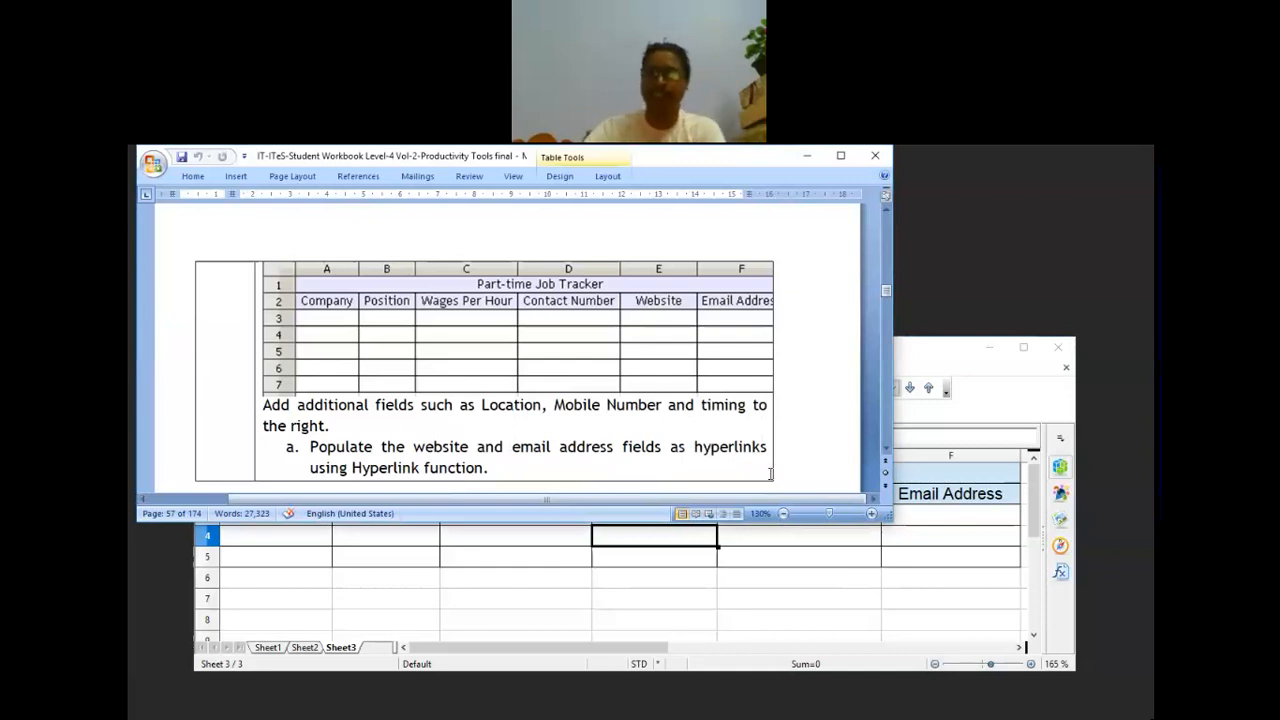
left_click(780, 598)
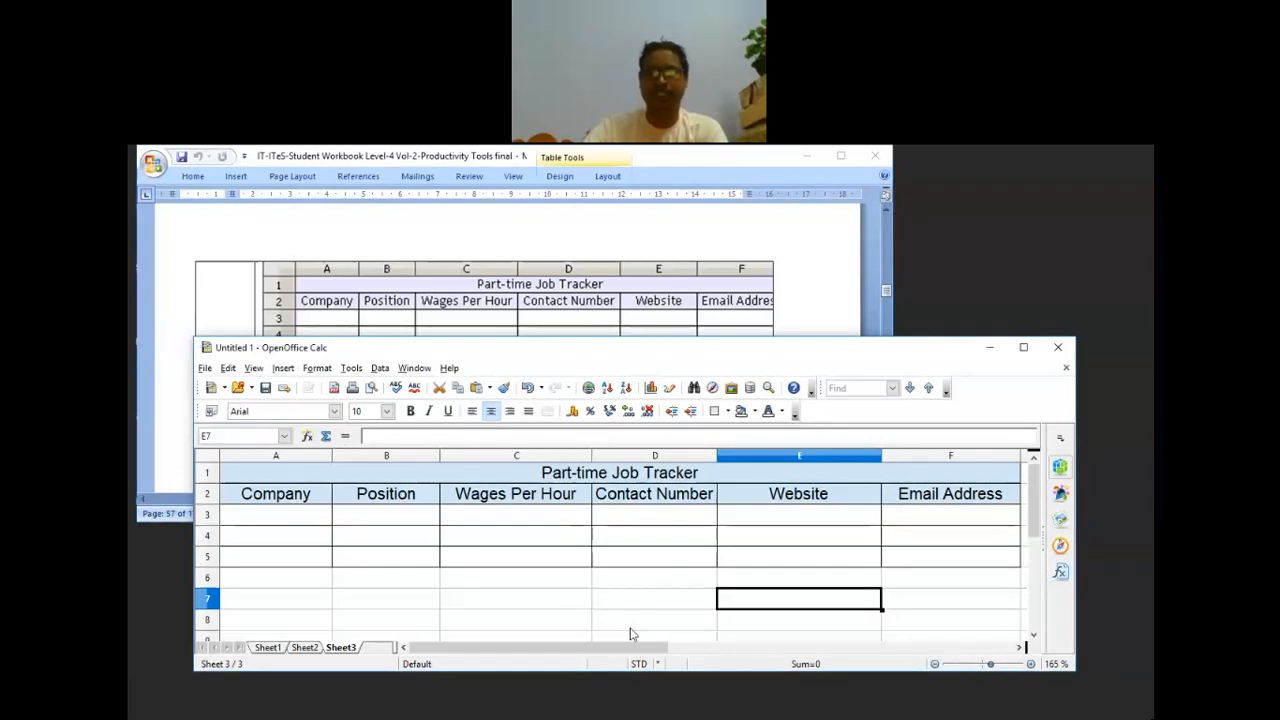
Step: Enter the headers Location, Mo Number and Timing in cells G2, H2 and I2
left_click_drag(629, 647, 720, 655)
left_click(737, 494)
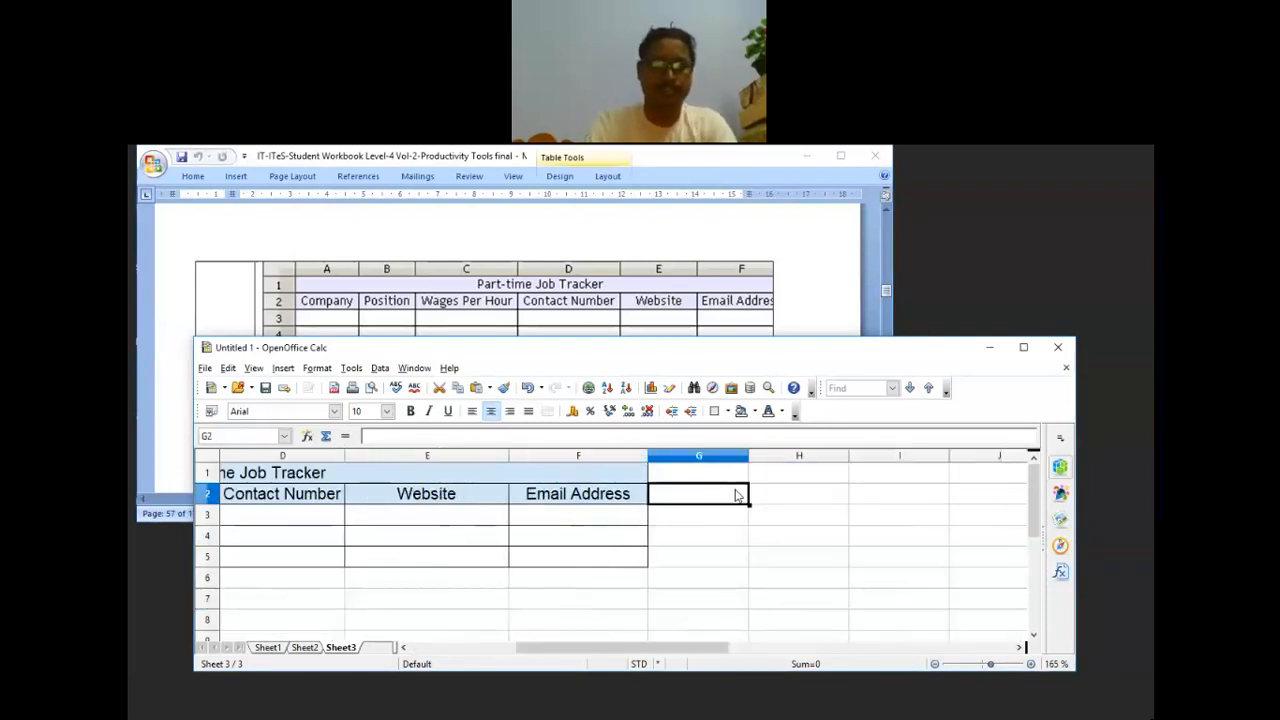
type("Locatio")
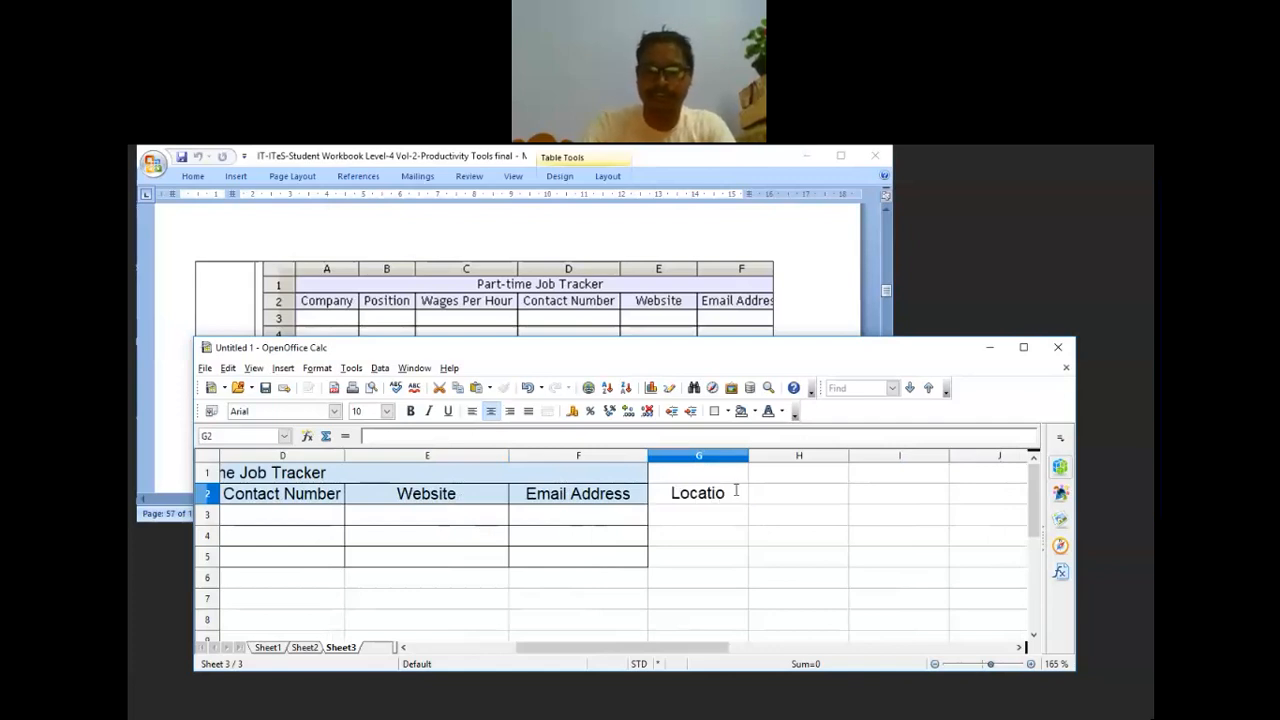
type("n")
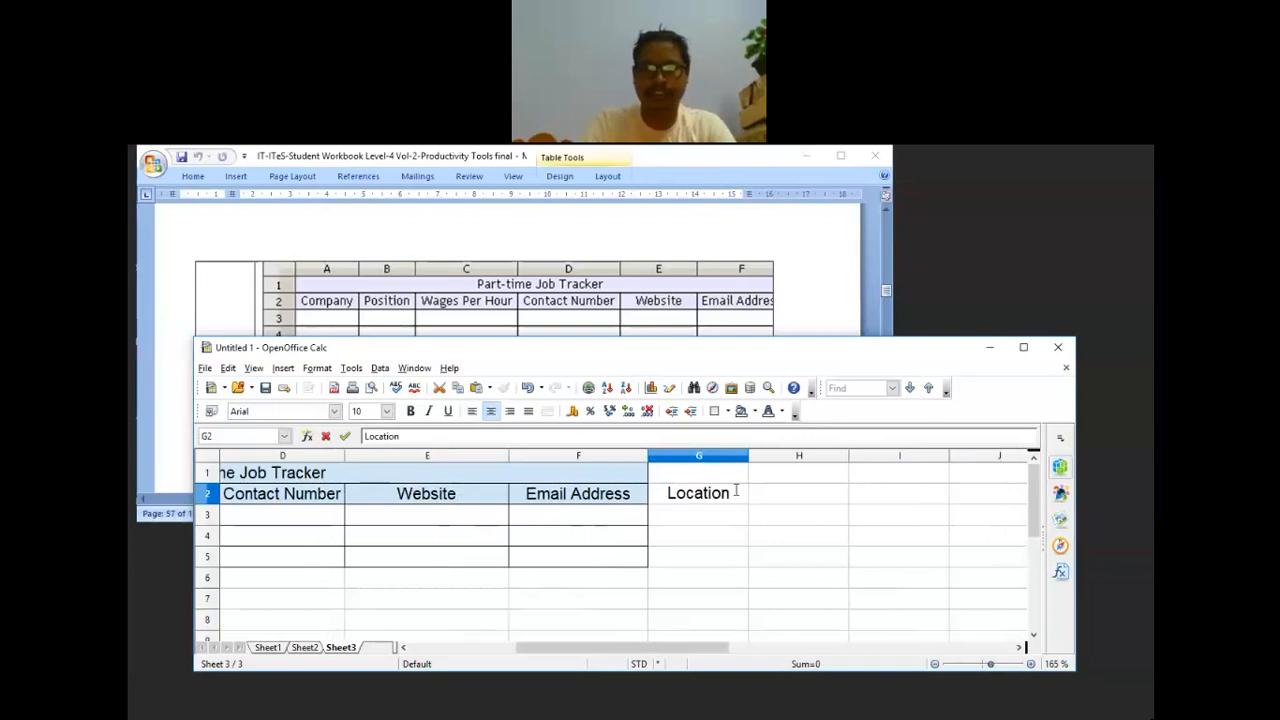
key("Tab")
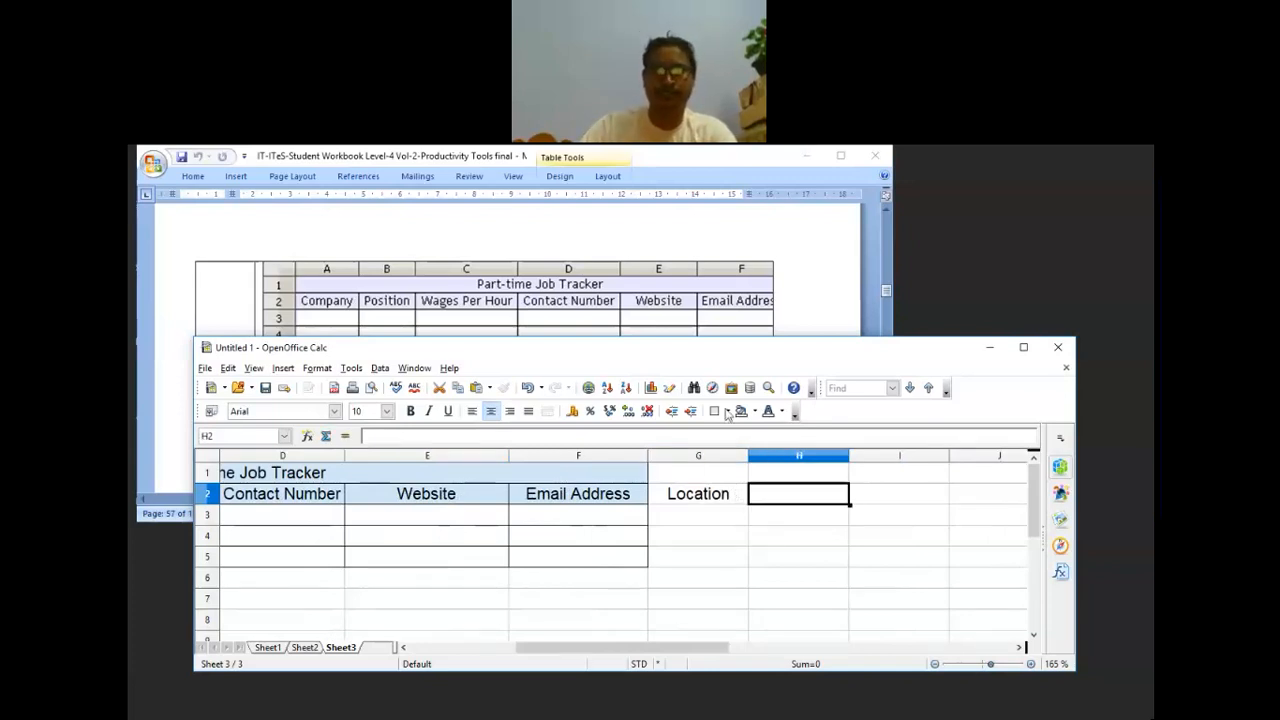
left_click(810, 258)
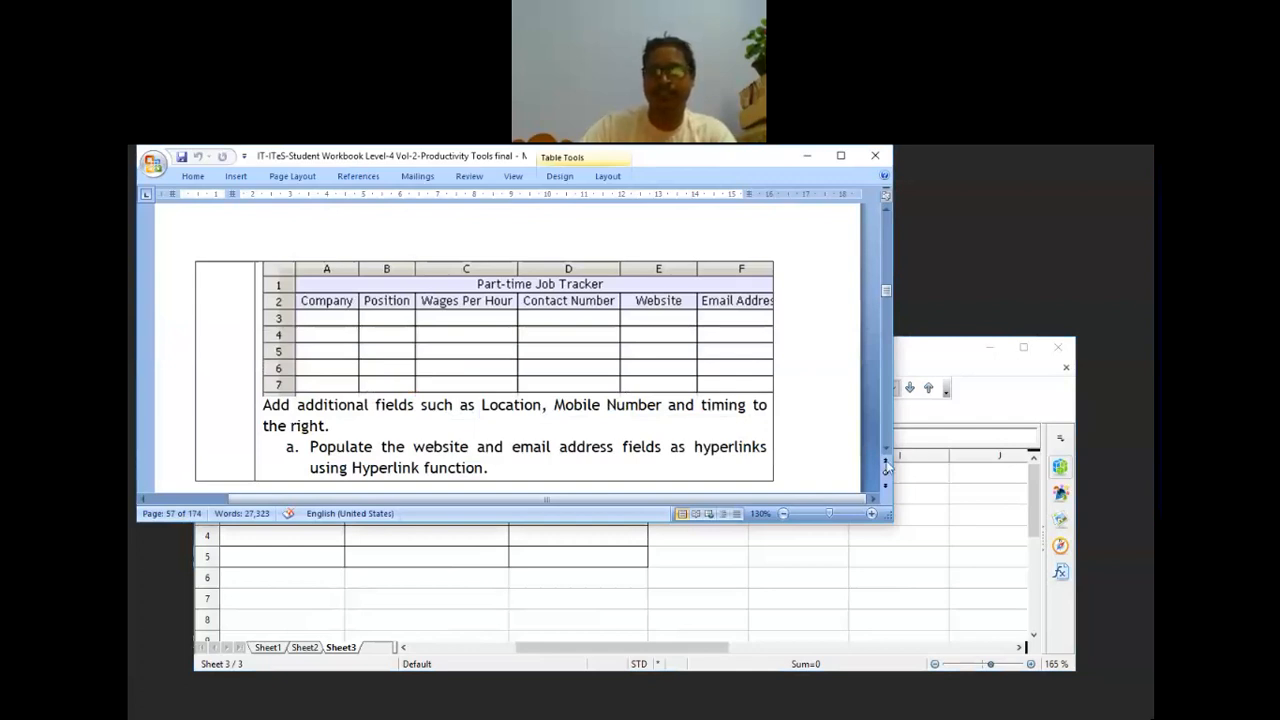
key("alt+Tab")
type("Mo Nu")
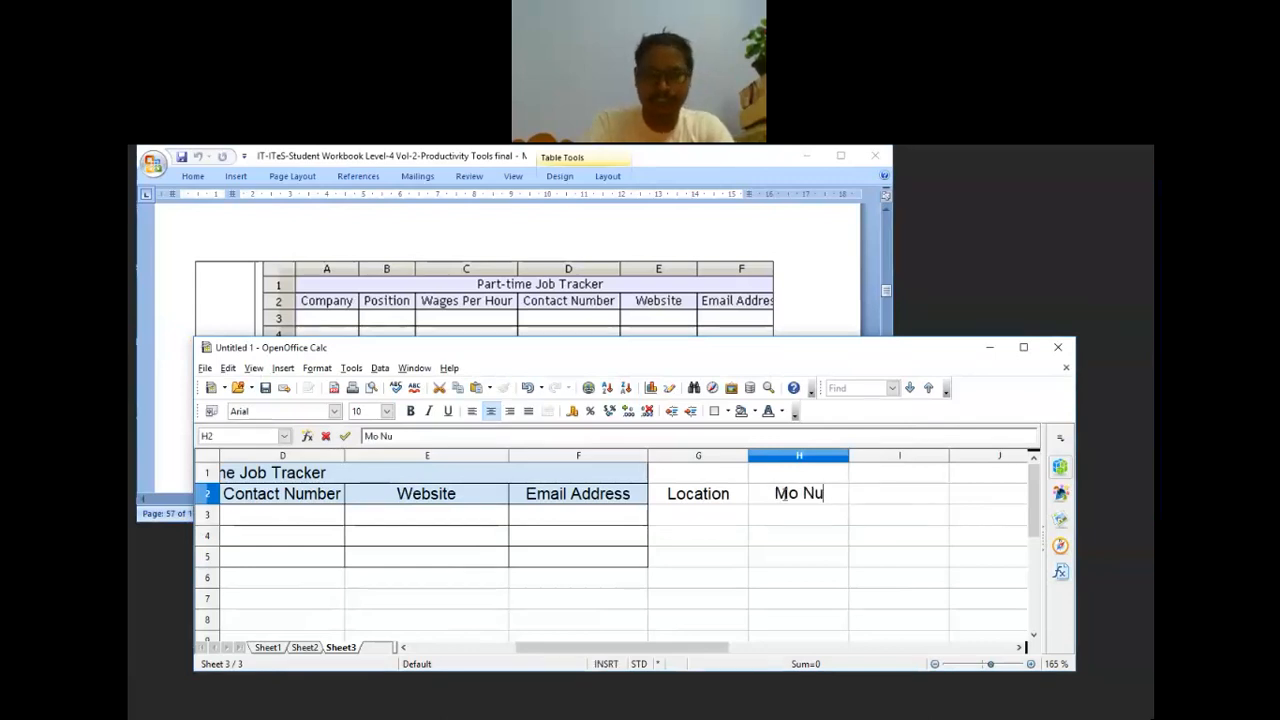
type("mb")
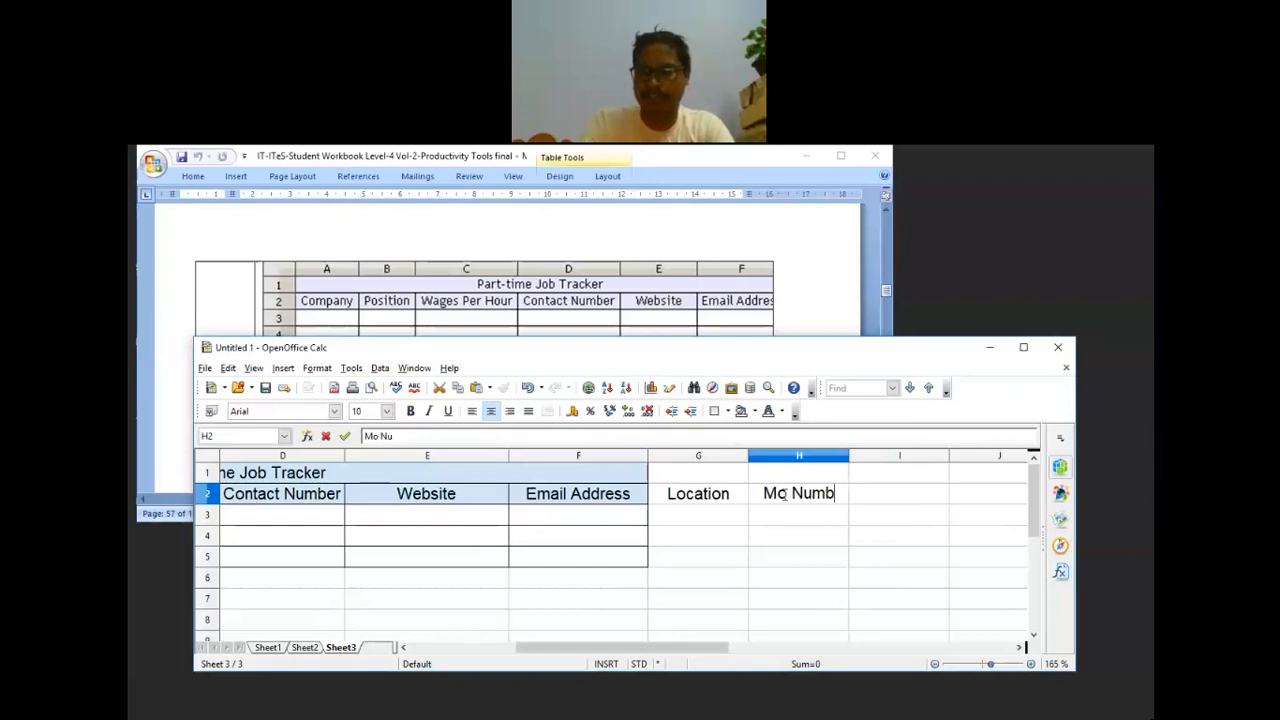
type("er")
key("Tab")
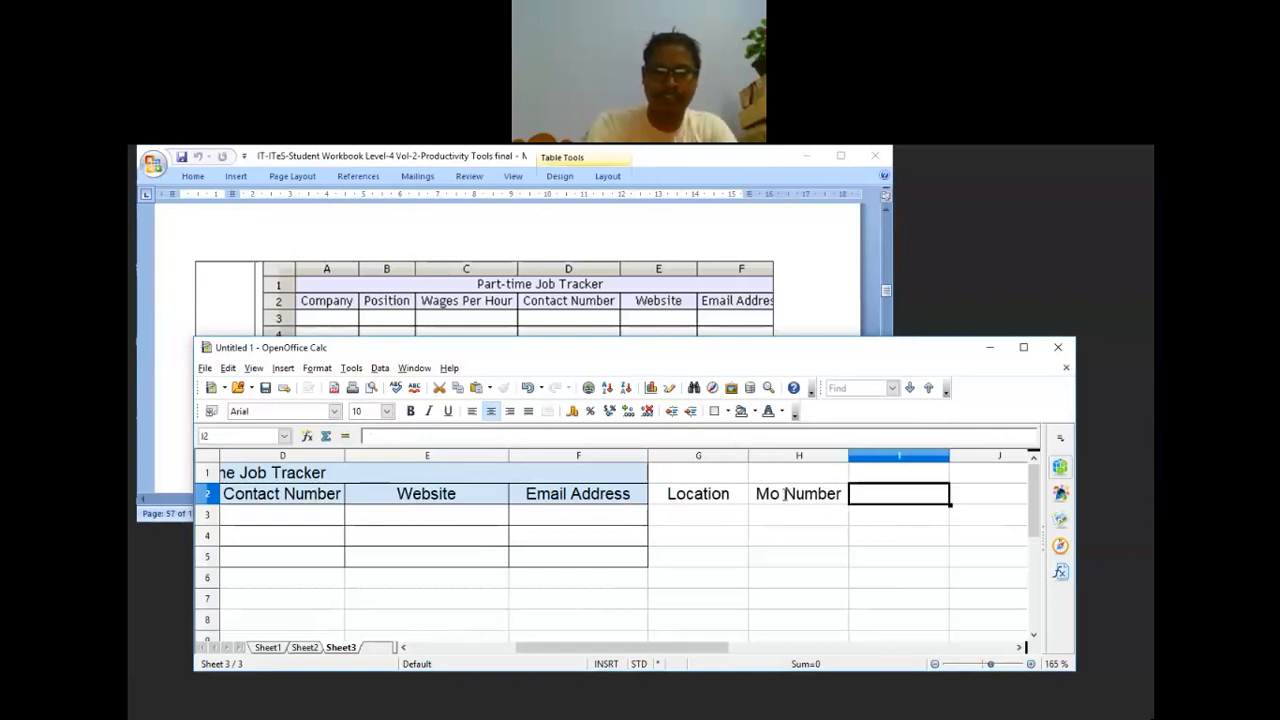
type("Ti")
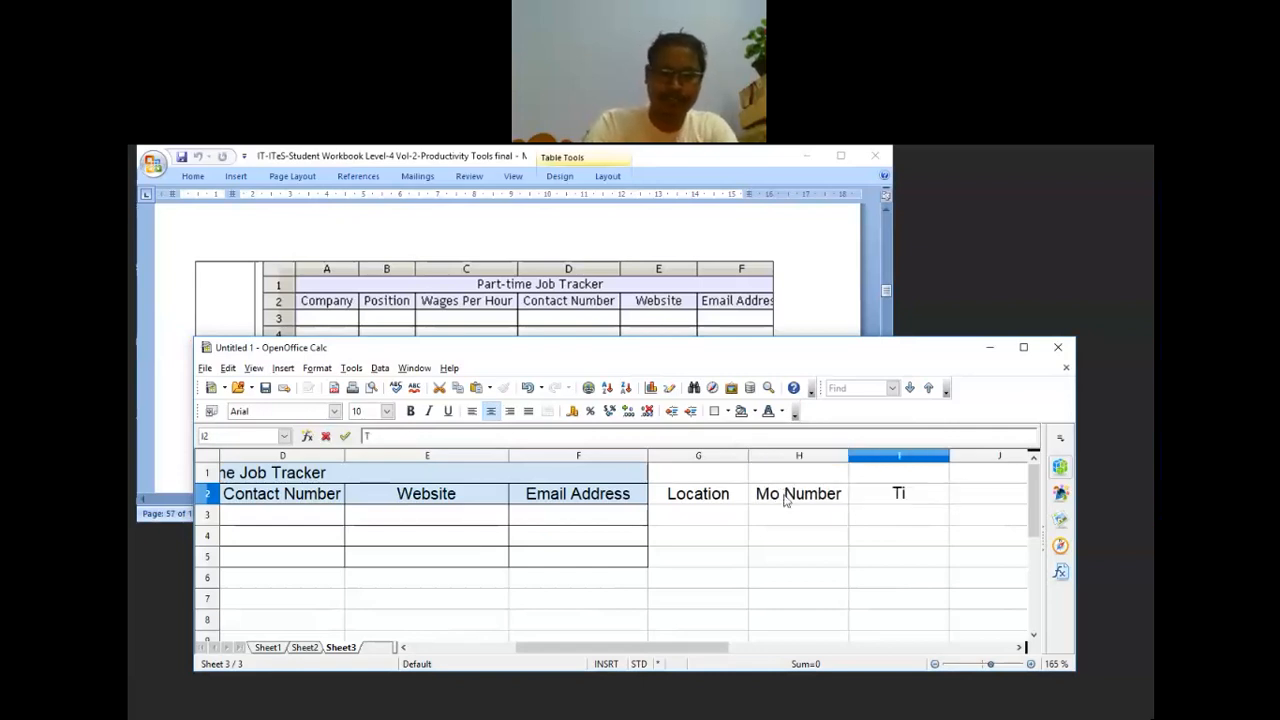
type("ming")
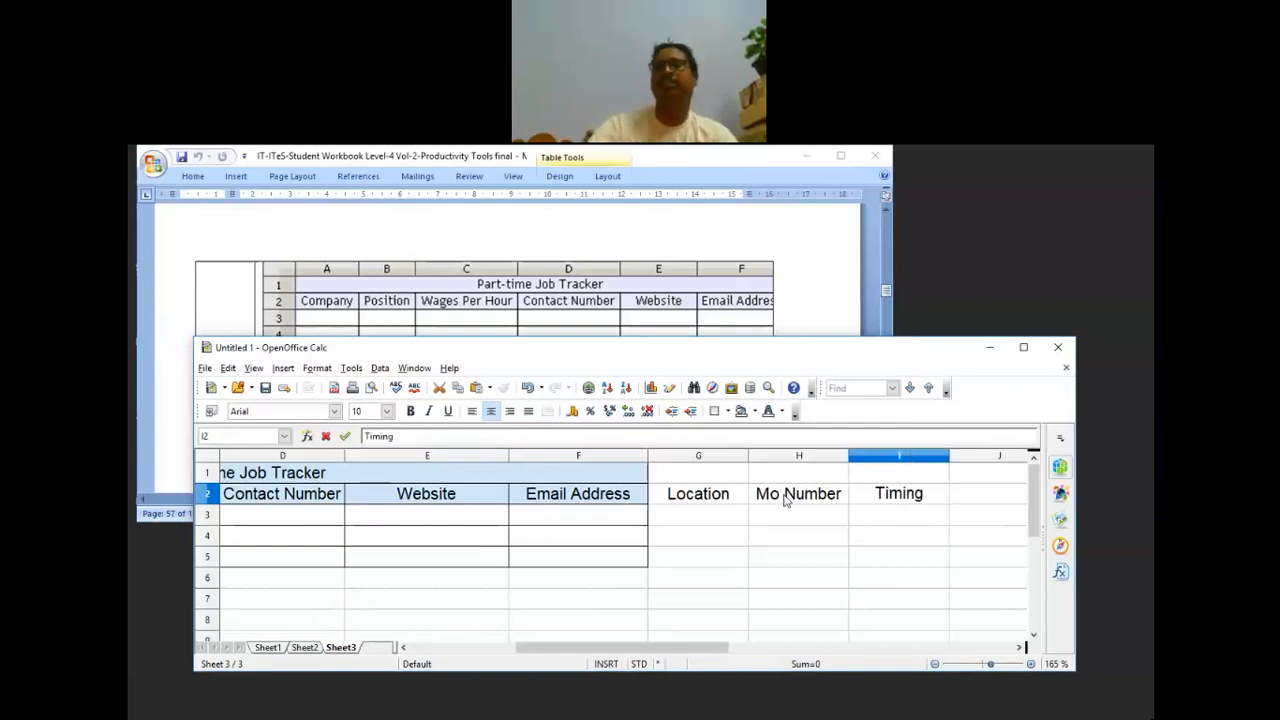
left_click(675, 513)
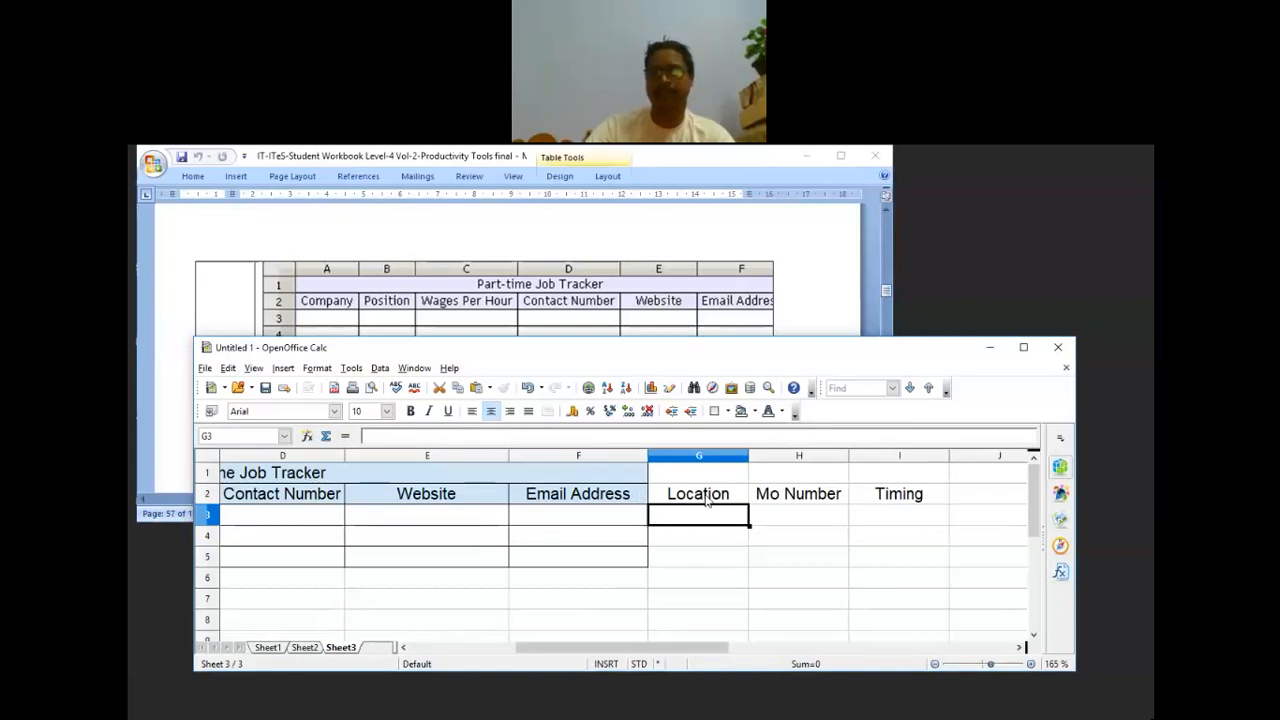
Step: Give the new column area G1:I5 full grid borders
left_click(706, 503)
left_click(707, 478)
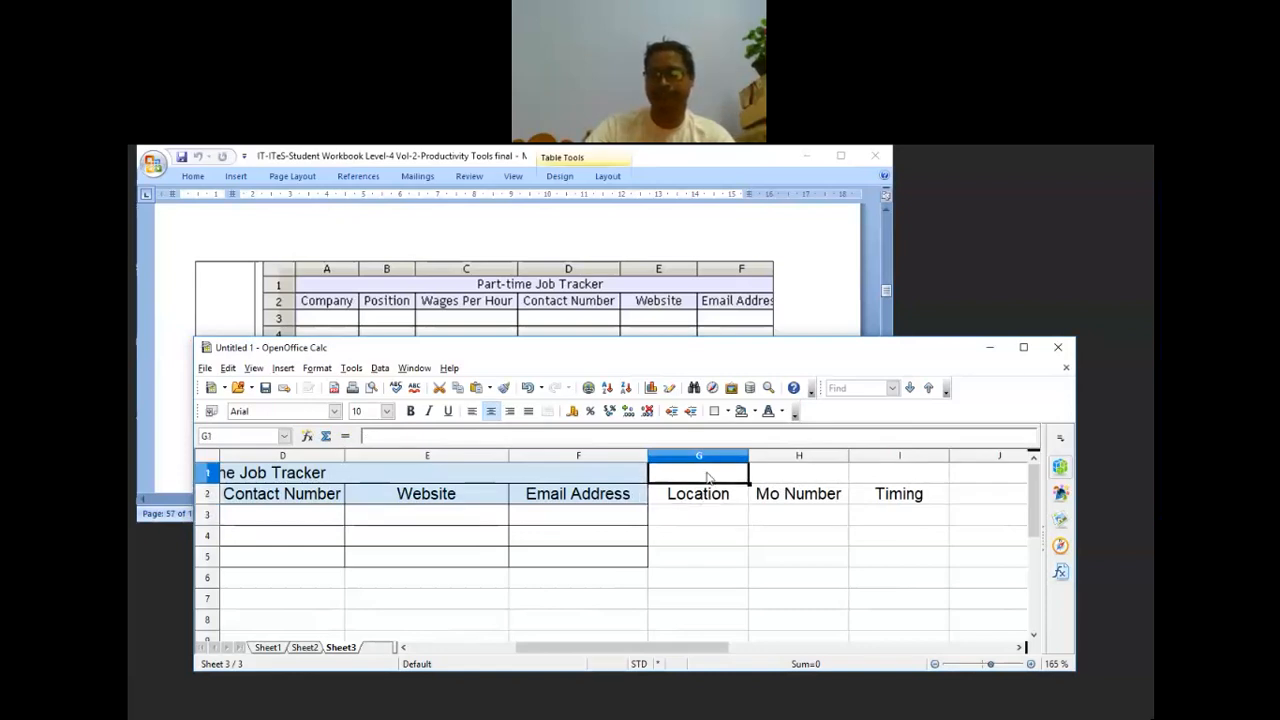
left_click_drag(707, 478, 903, 571)
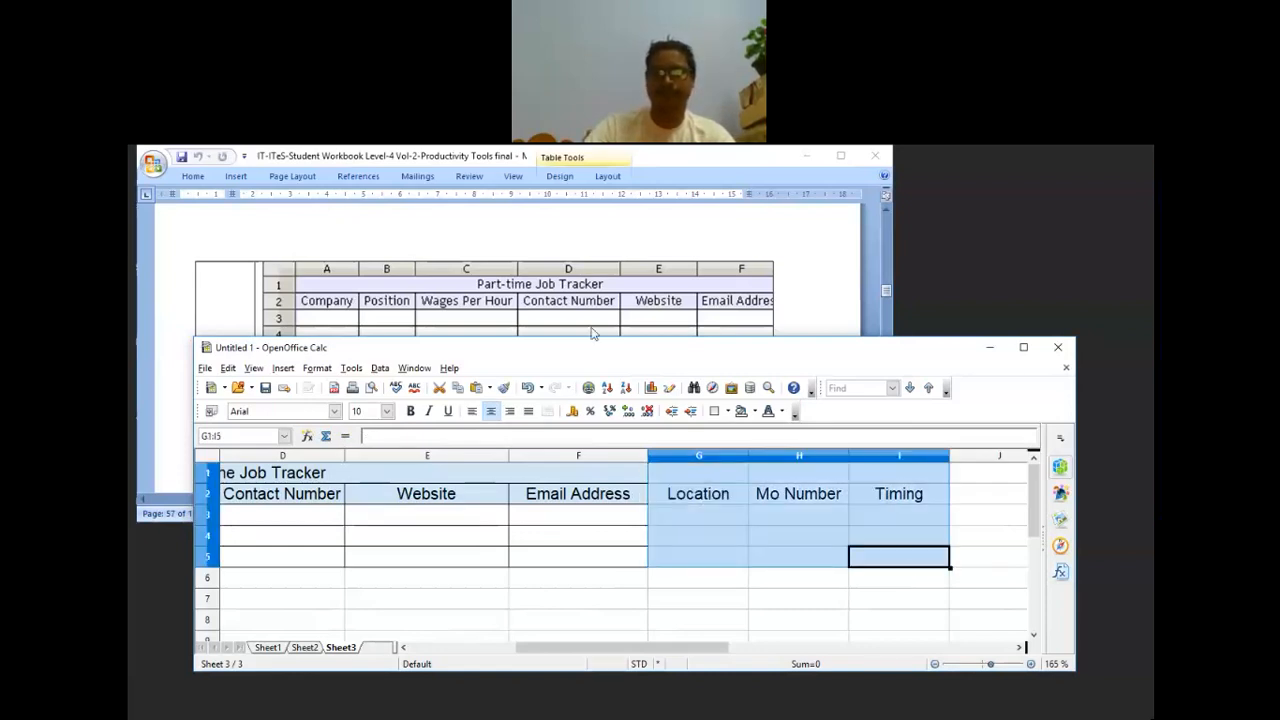
left_click(723, 411)
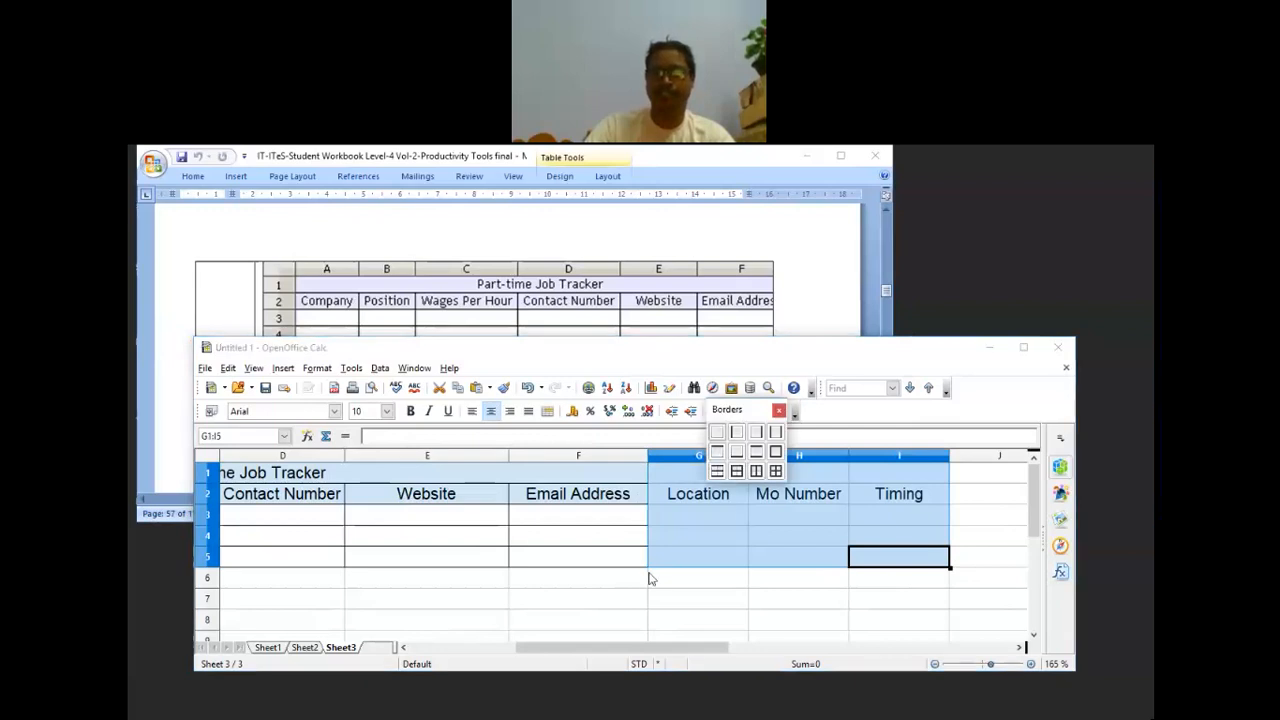
left_click(776, 471)
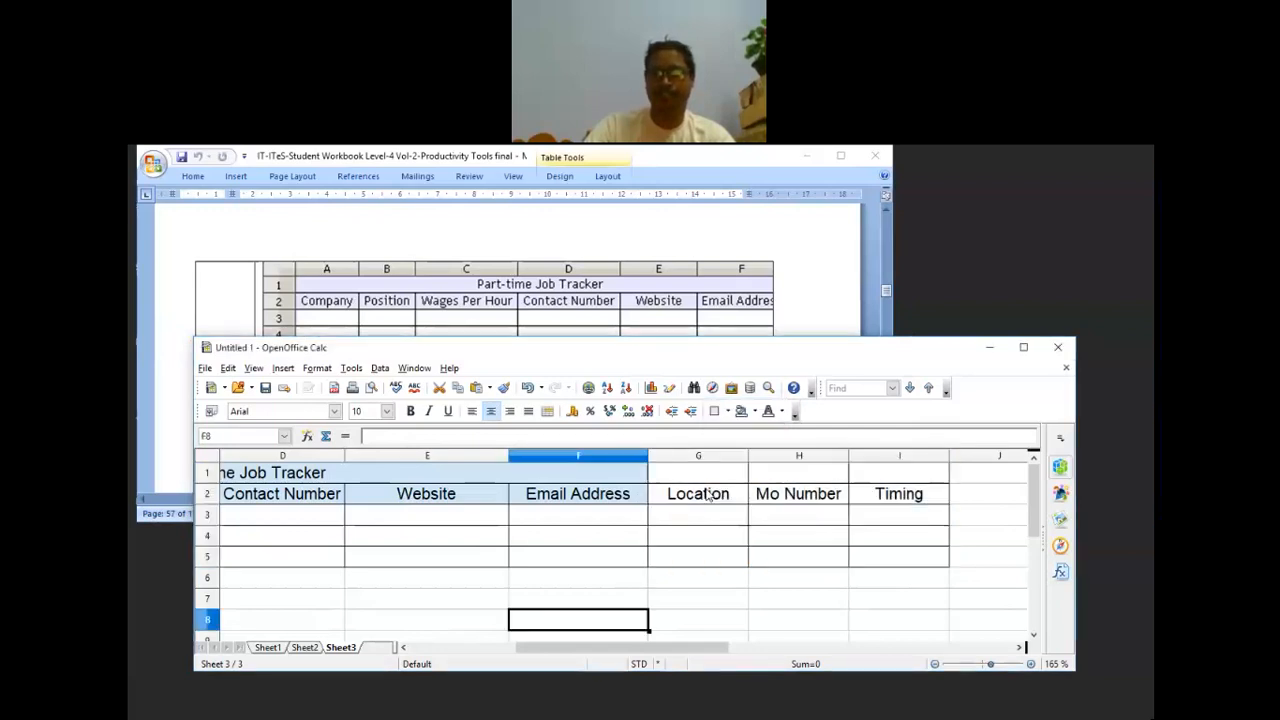
Step: Fill the new header cells G1:I2 with the same light-blue background
left_click_drag(709, 494, 805, 497)
left_click(922, 574)
left_click_drag(905, 496, 715, 469)
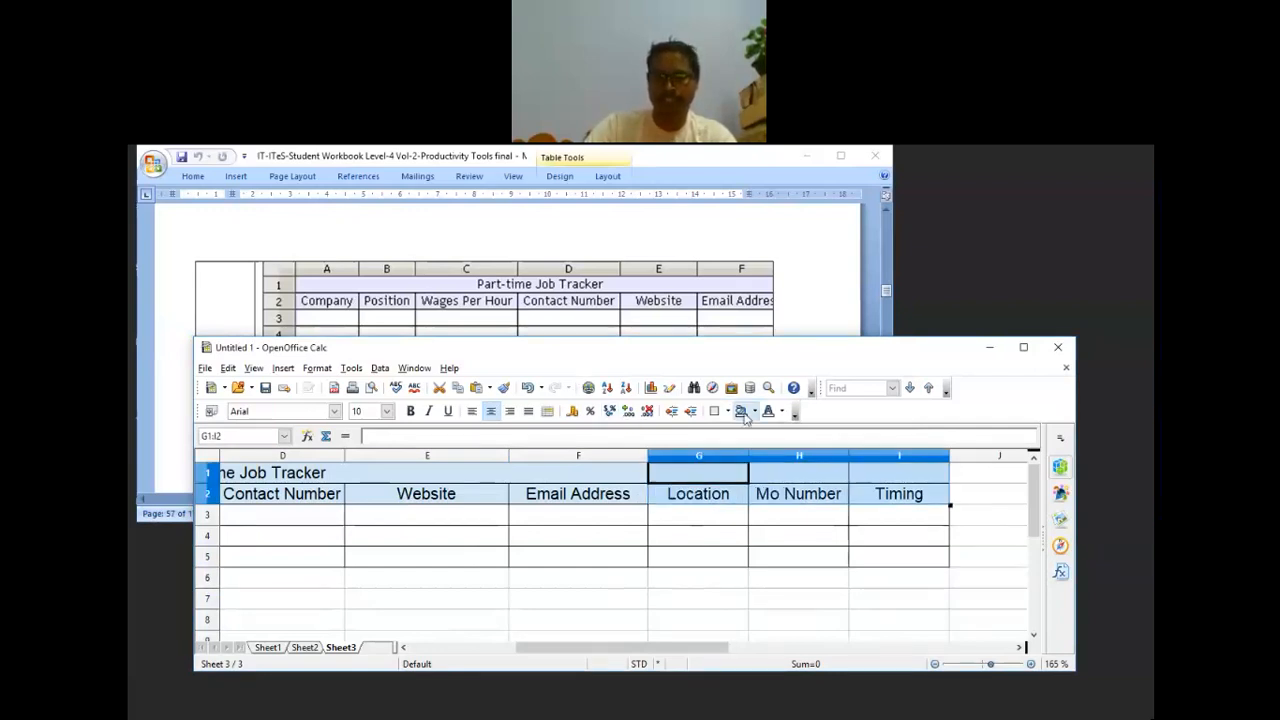
left_click(744, 412)
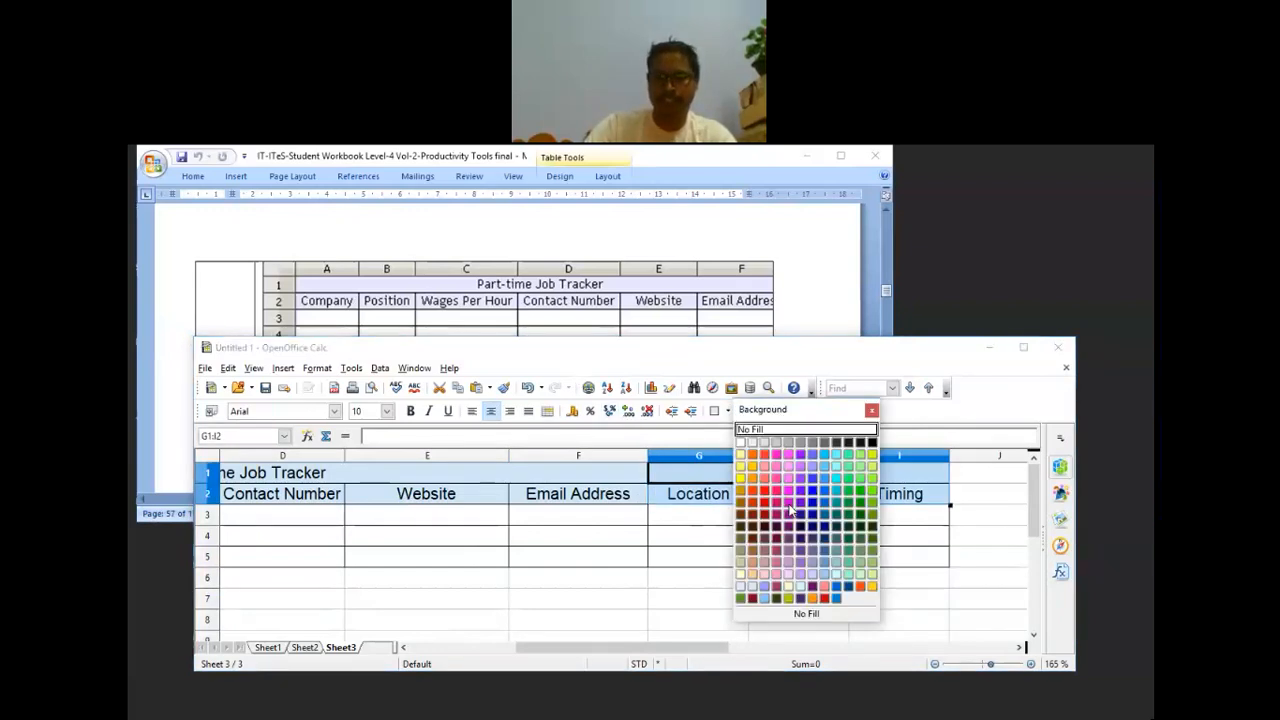
left_click(752, 590)
left_click(743, 610)
left_click(743, 603)
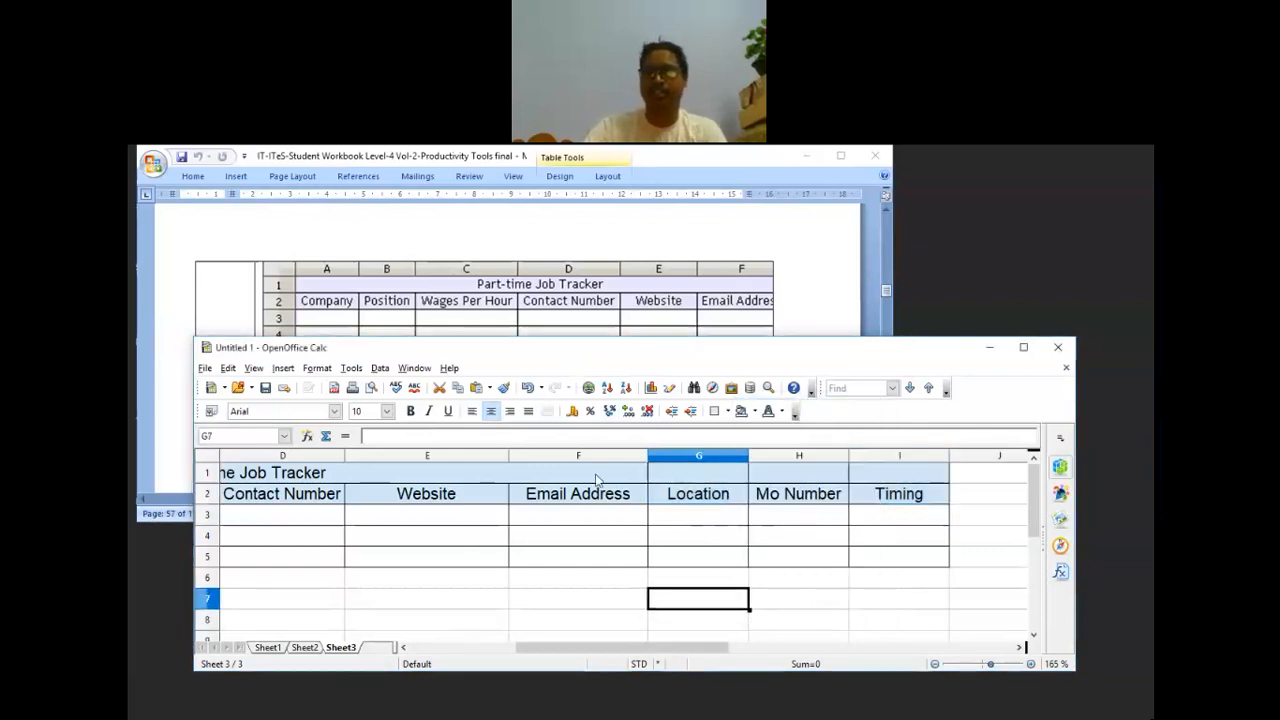
left_click_drag(596, 480, 896, 477)
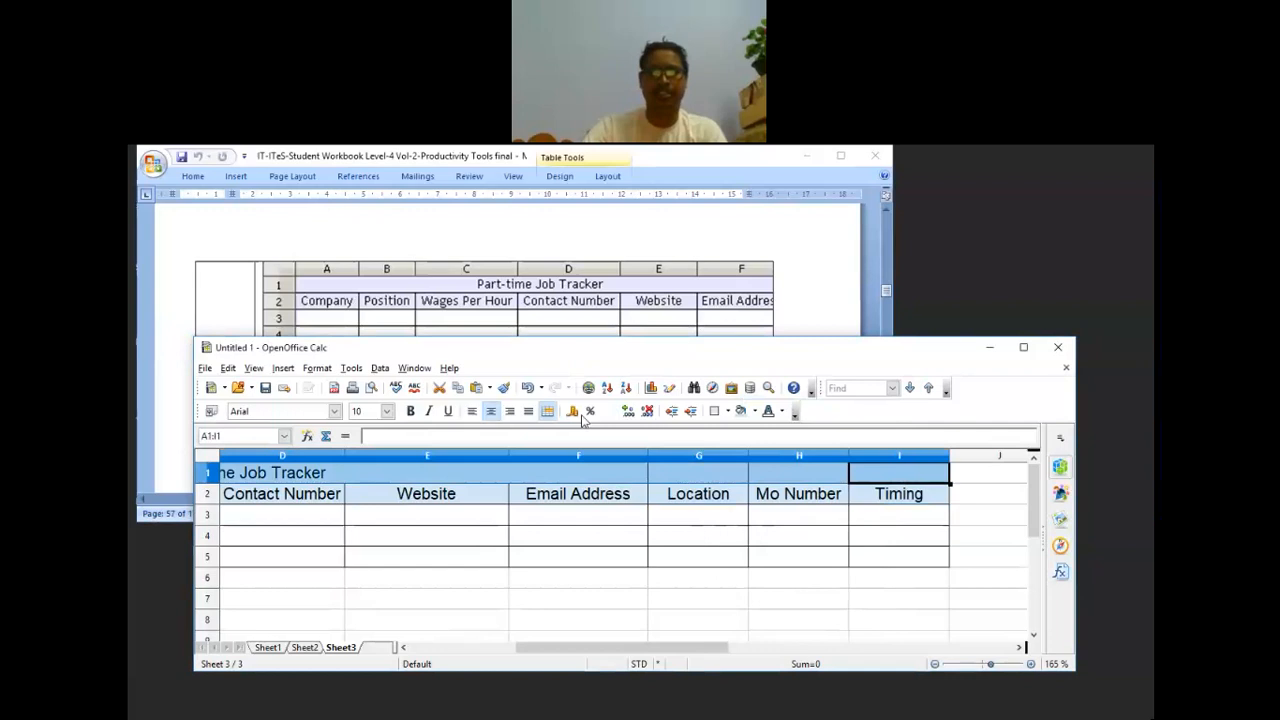
Step: Merge the title row A1:I1 so Part-time Job Tracker spans the table, then return to Word
left_click(547, 411)
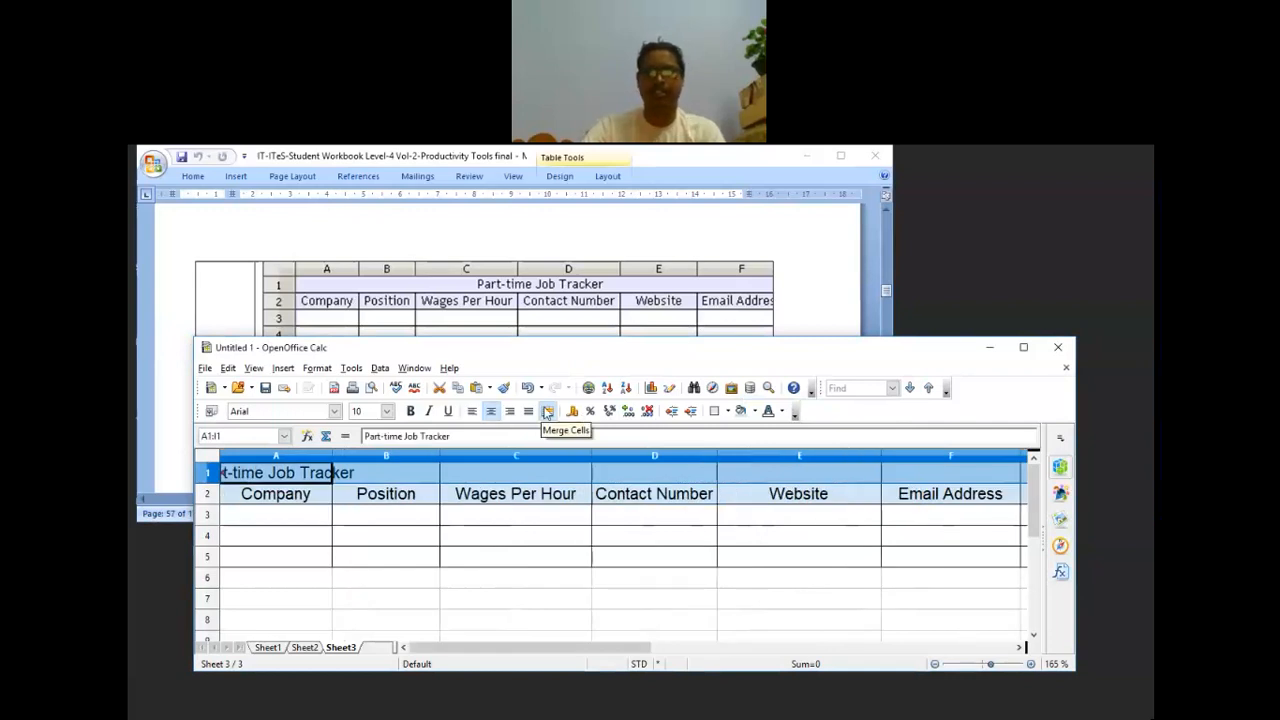
left_click(645, 578)
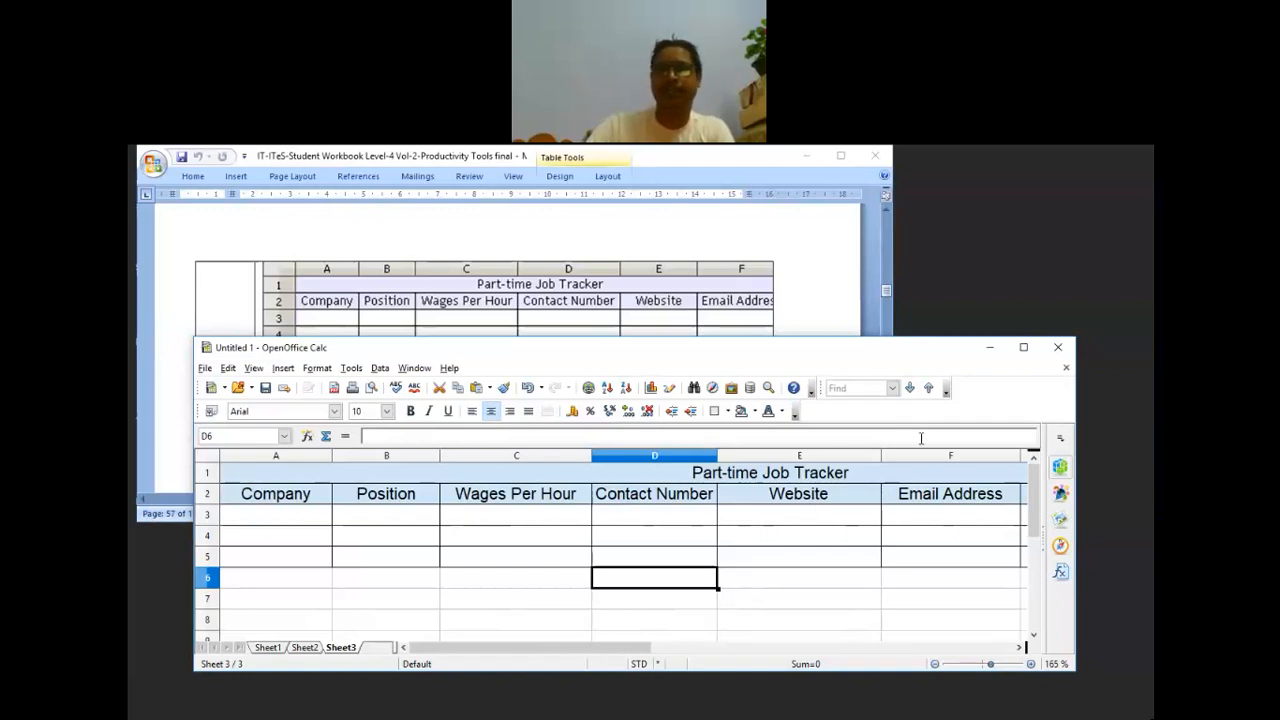
left_click(795, 238)
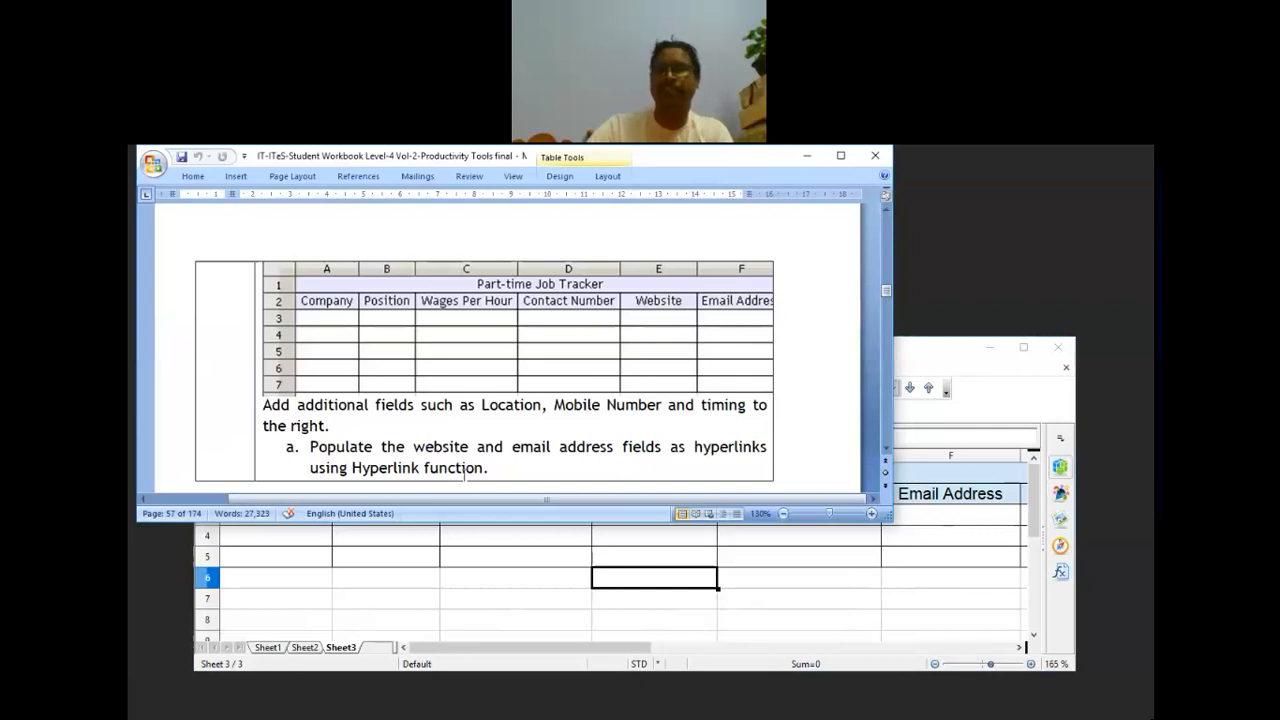
Step: Read the Word instructions down to the Assessment section, then return to Calc
scroll(464, 476, "down", 2)
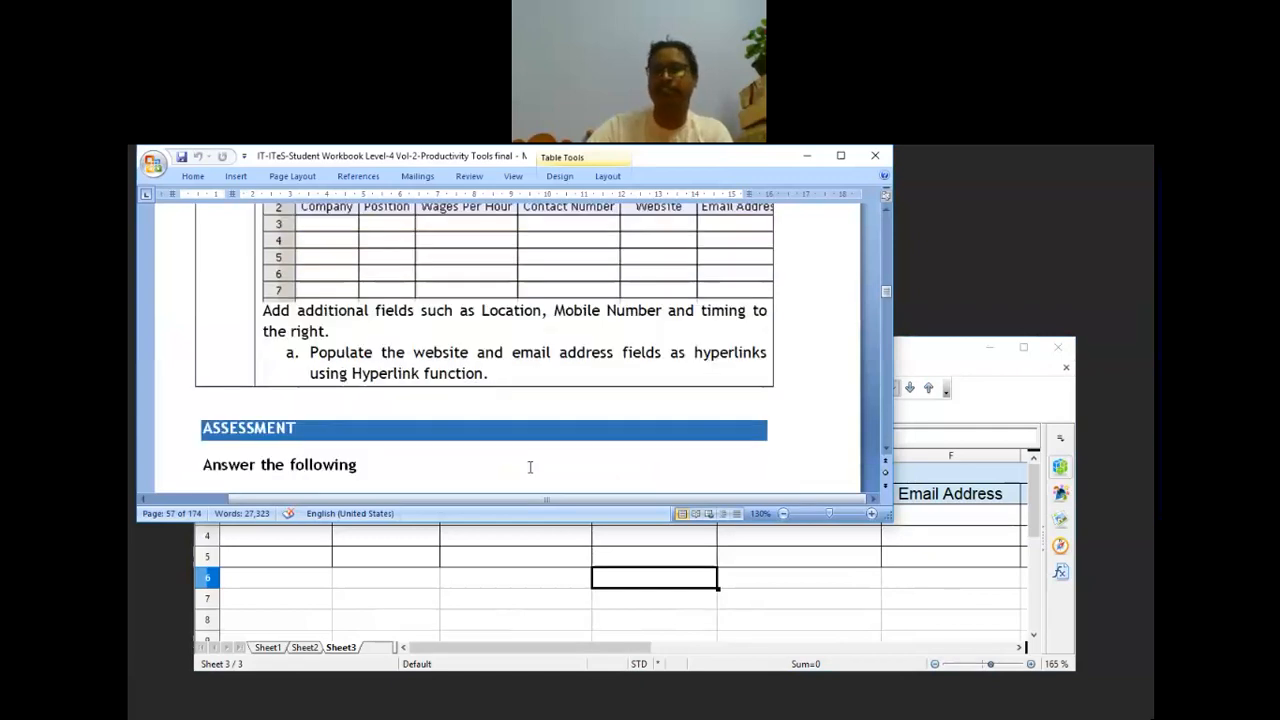
left_click(858, 590)
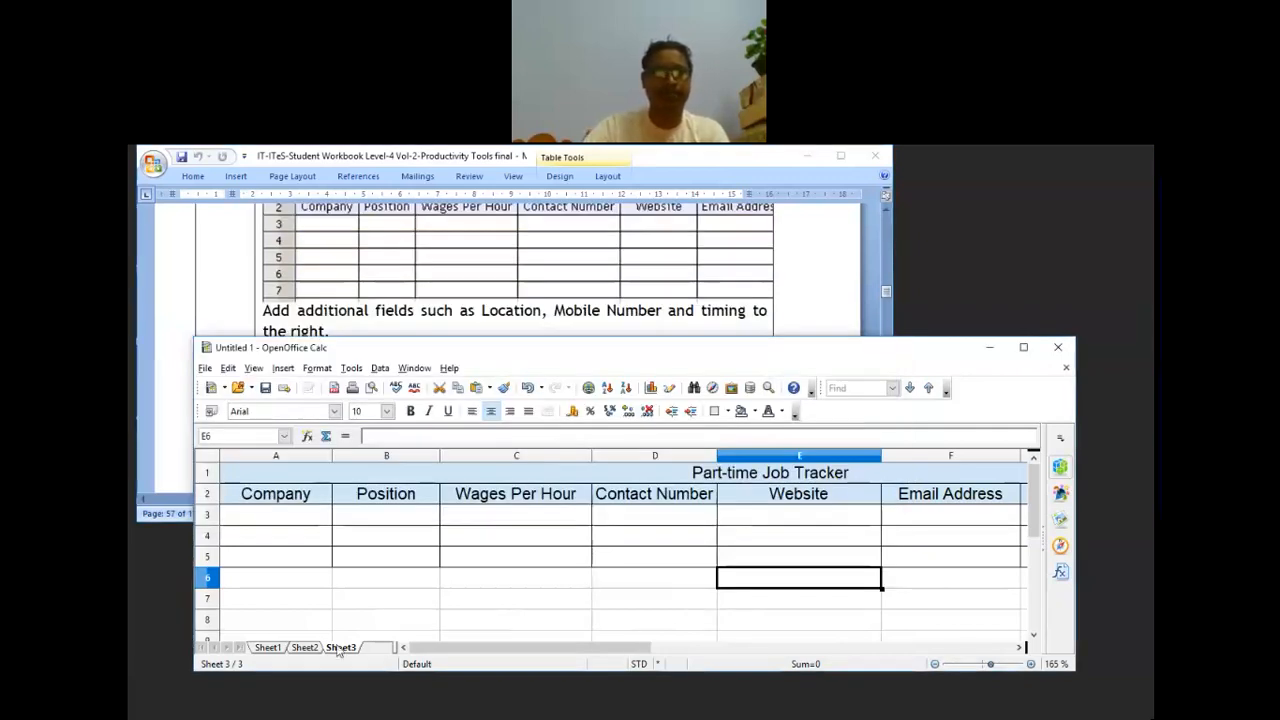
Step: Back on Sheet3, enter Aisect as the company in A3
key("ctrl+Page_Up")
key("ctrl+Page_Up")
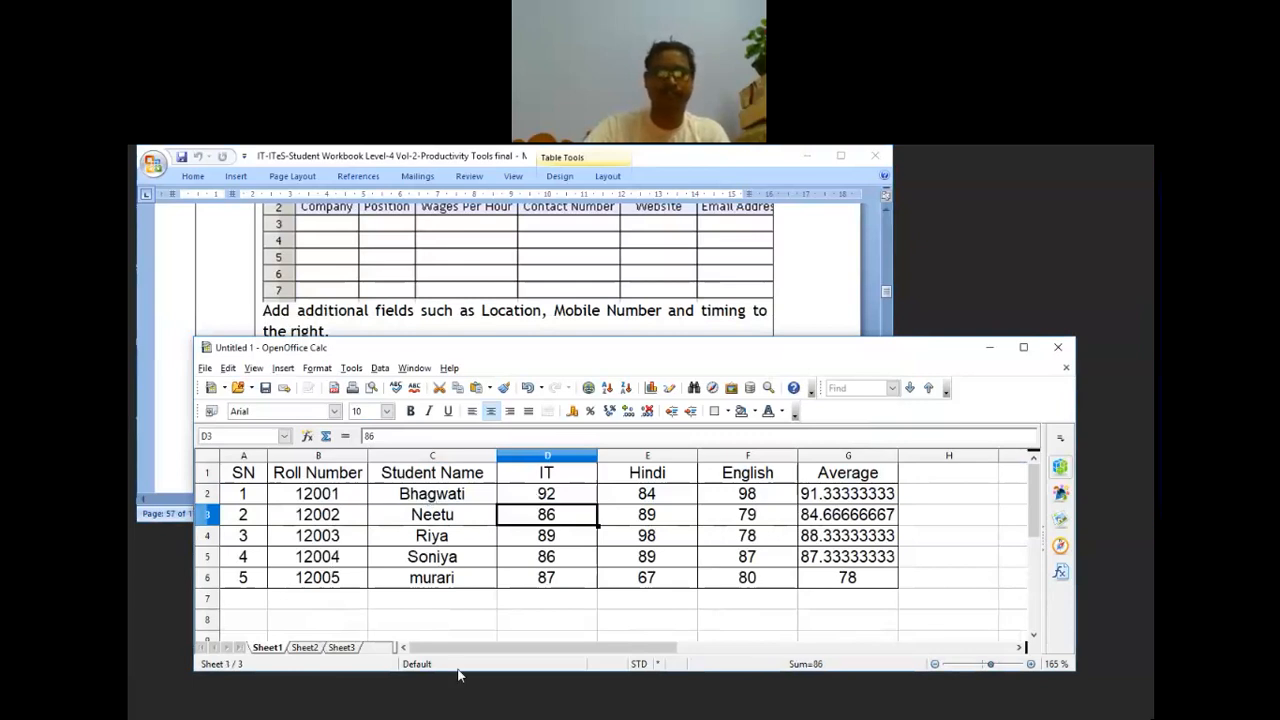
key("ctrl+Page_Down")
key("ctrl+Page_Down")
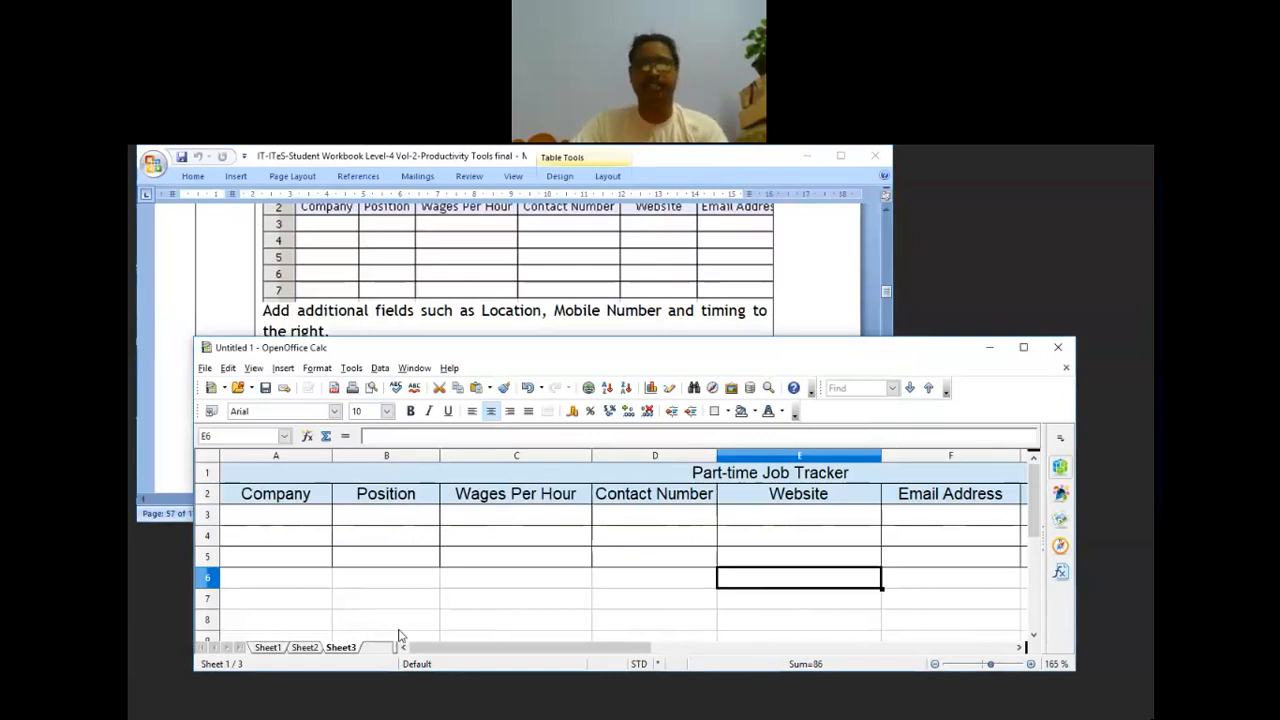
left_click(276, 514)
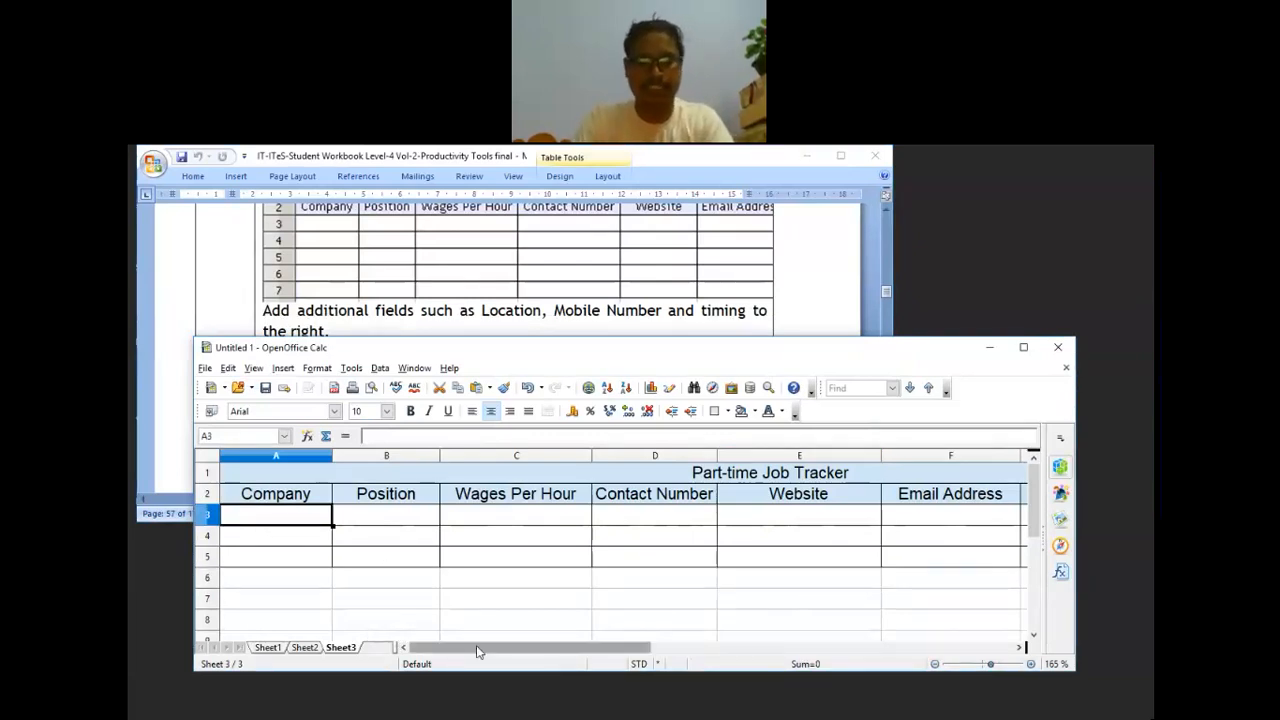
type("Aisect")
key("Tab")
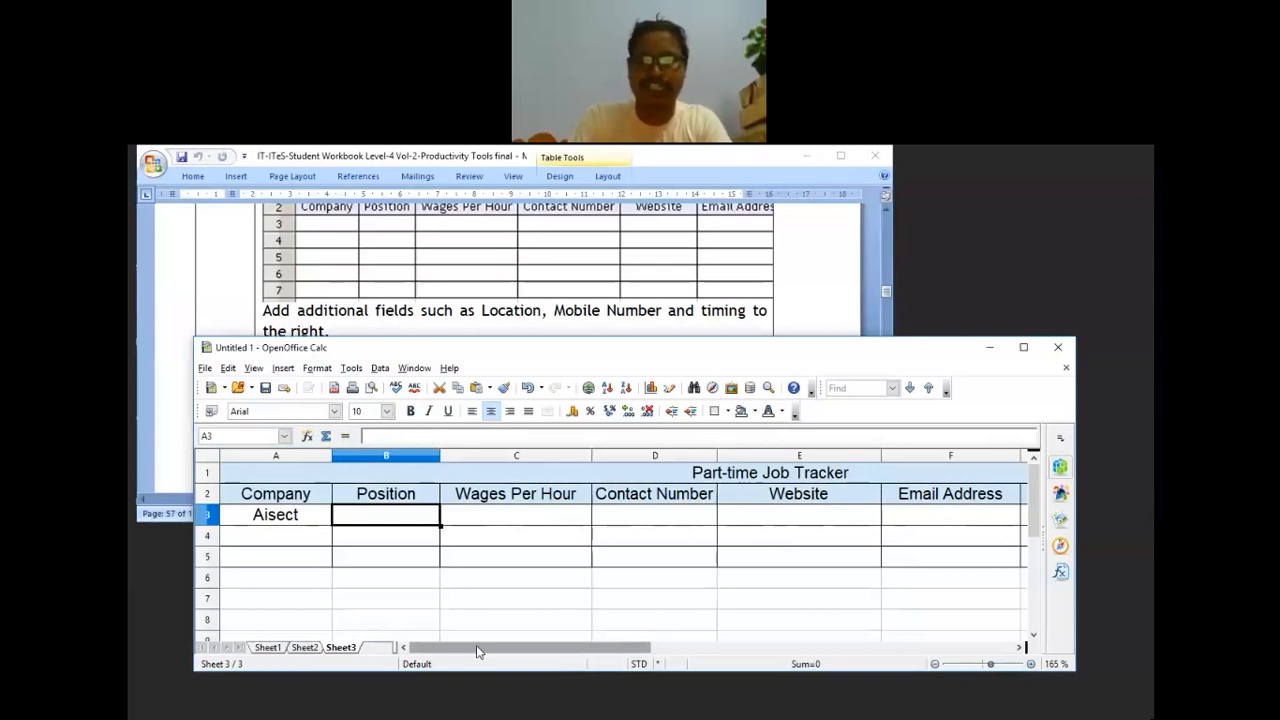
Step: Enter Vocational Trainer as the position in B3, correcting the typo and capital V
type("vocat")
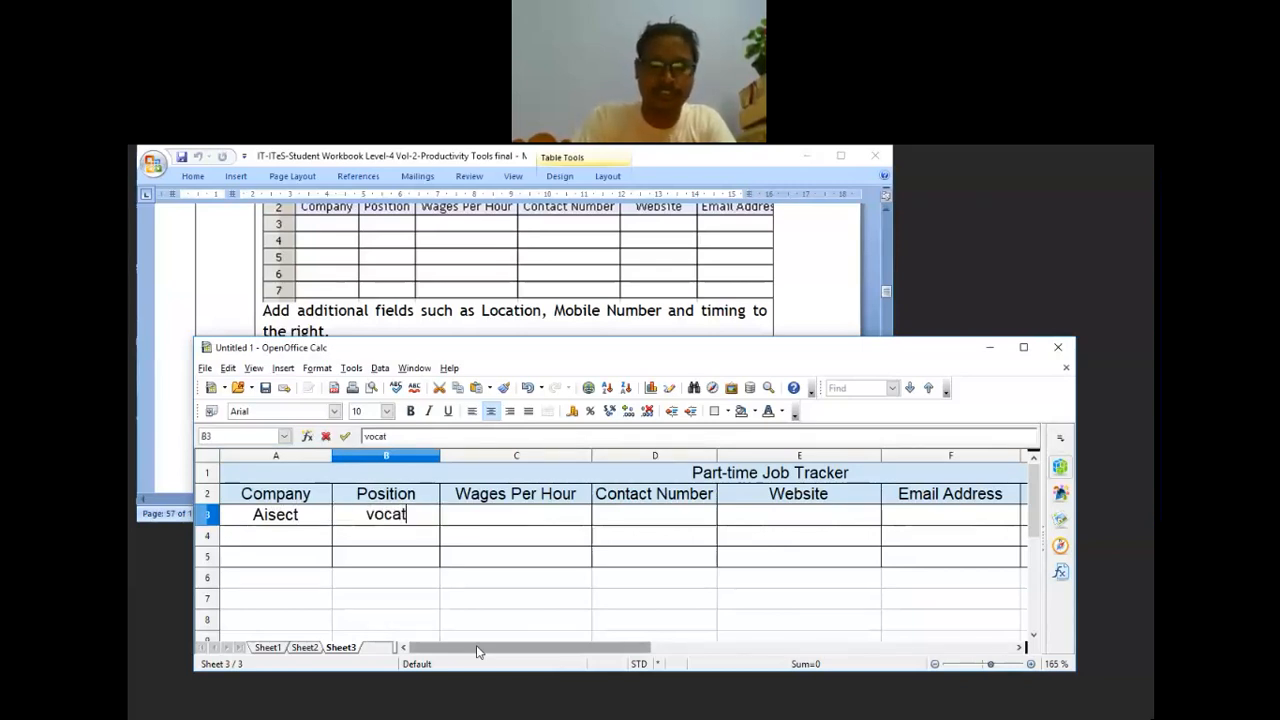
type("ional Ta")
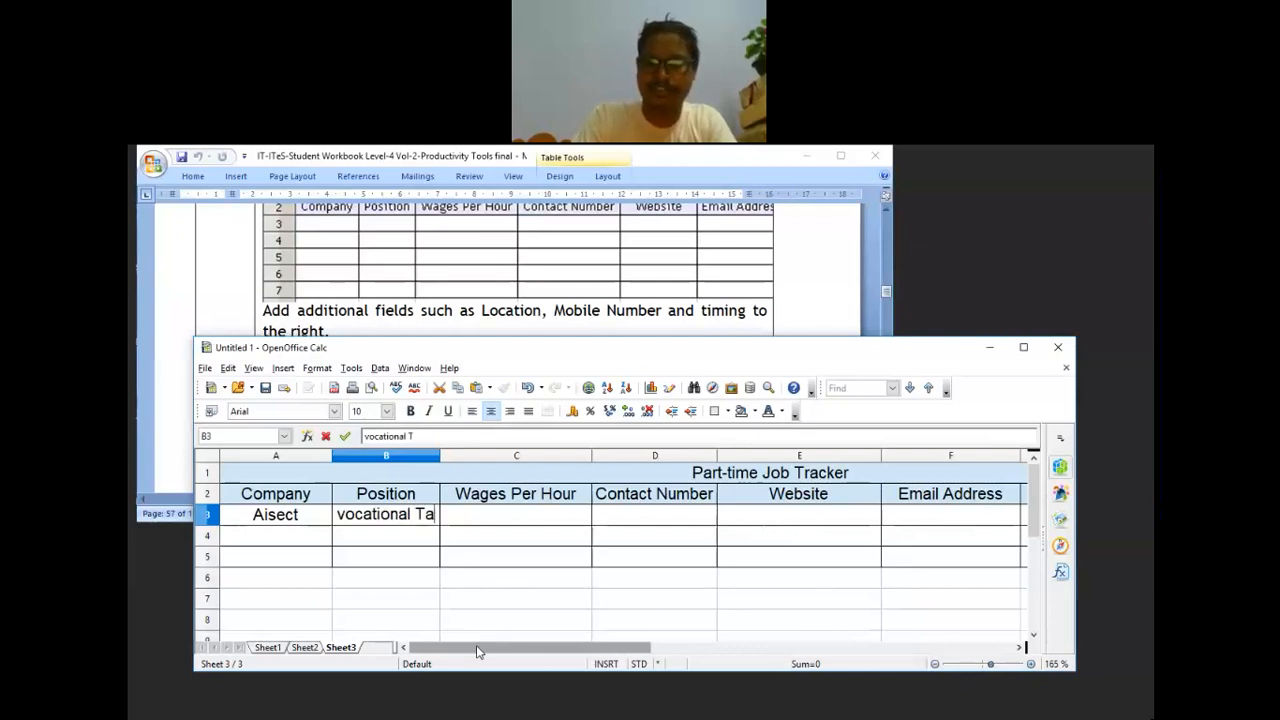
type("r")
key("BackSpace")
key("BackSpace")
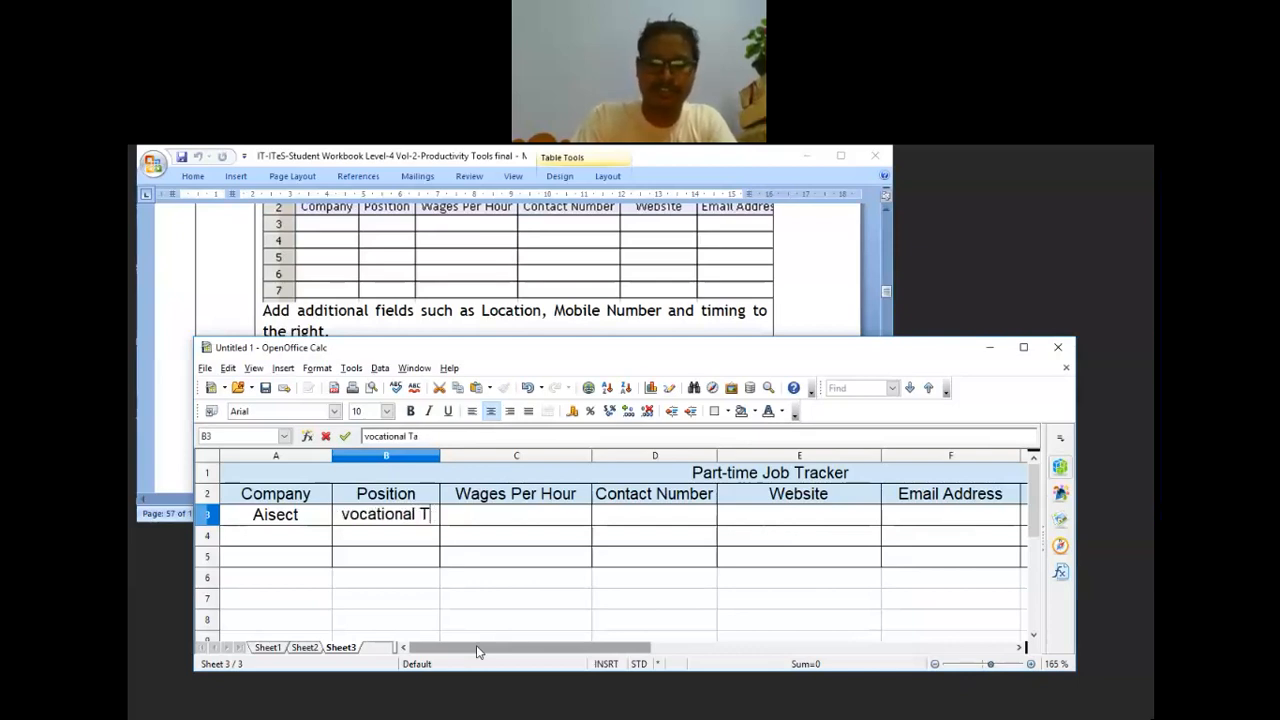
type("rainer")
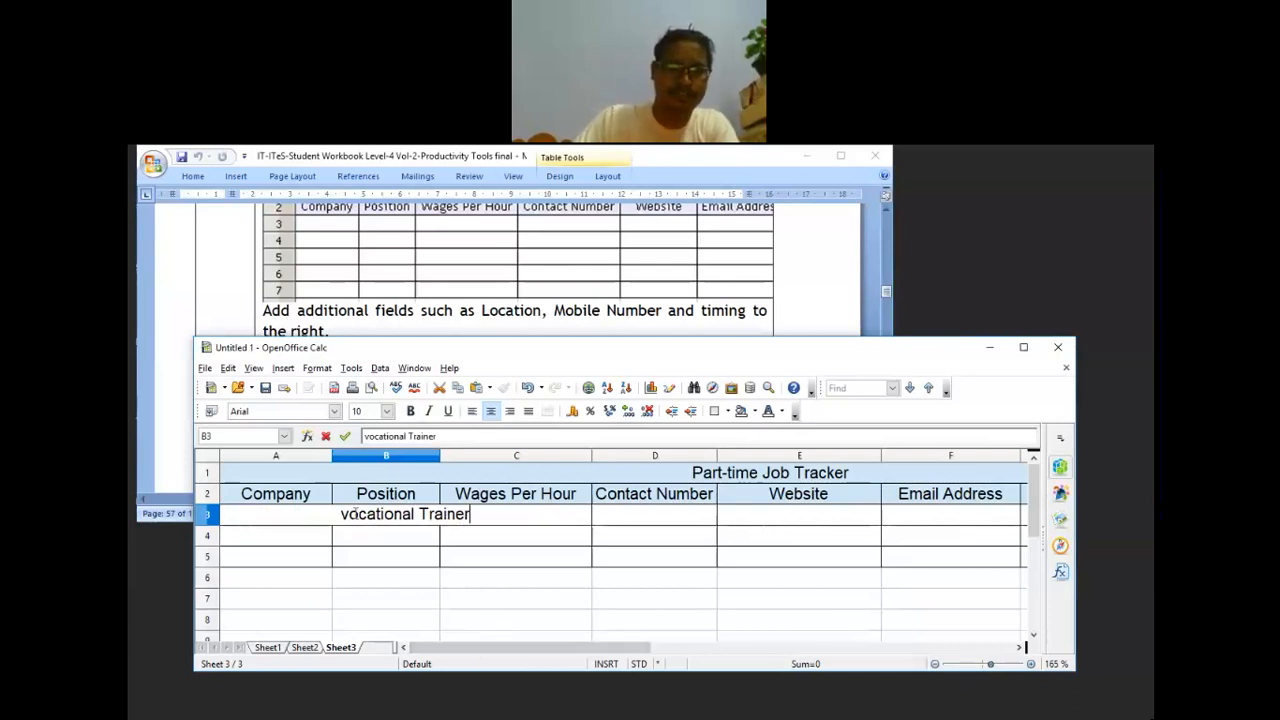
key("Home")
key("Delete")
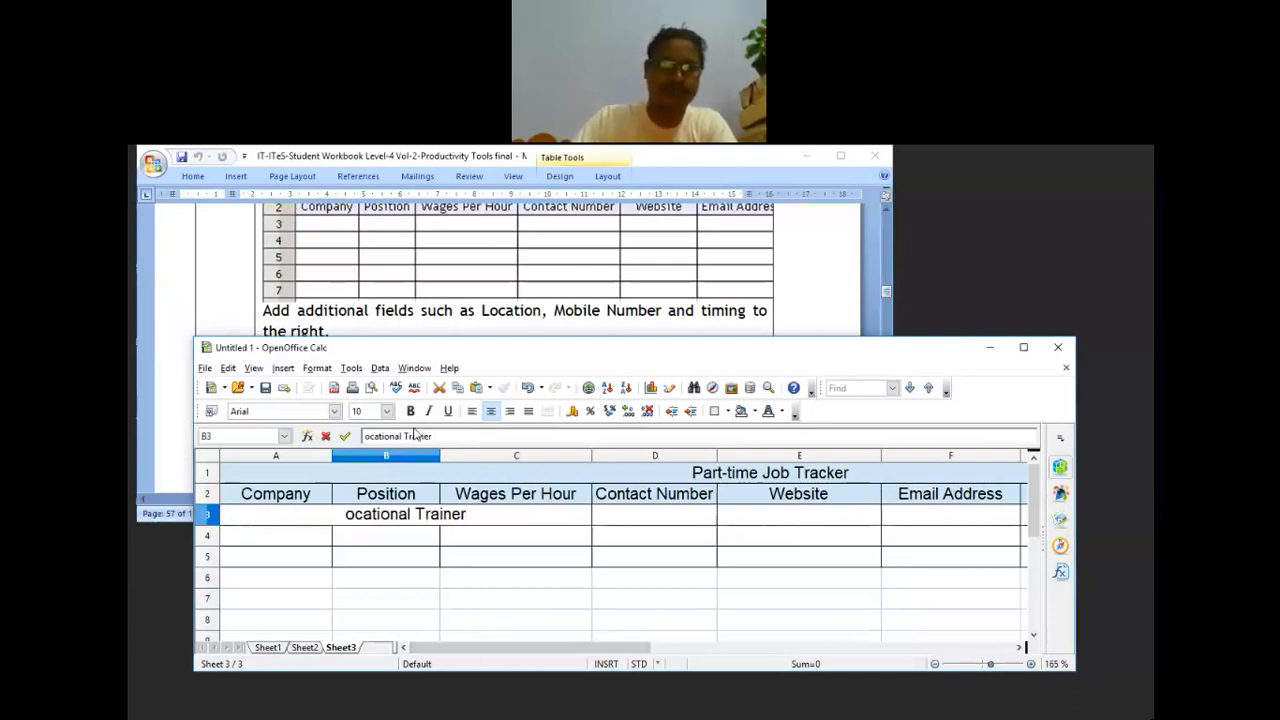
type("V")
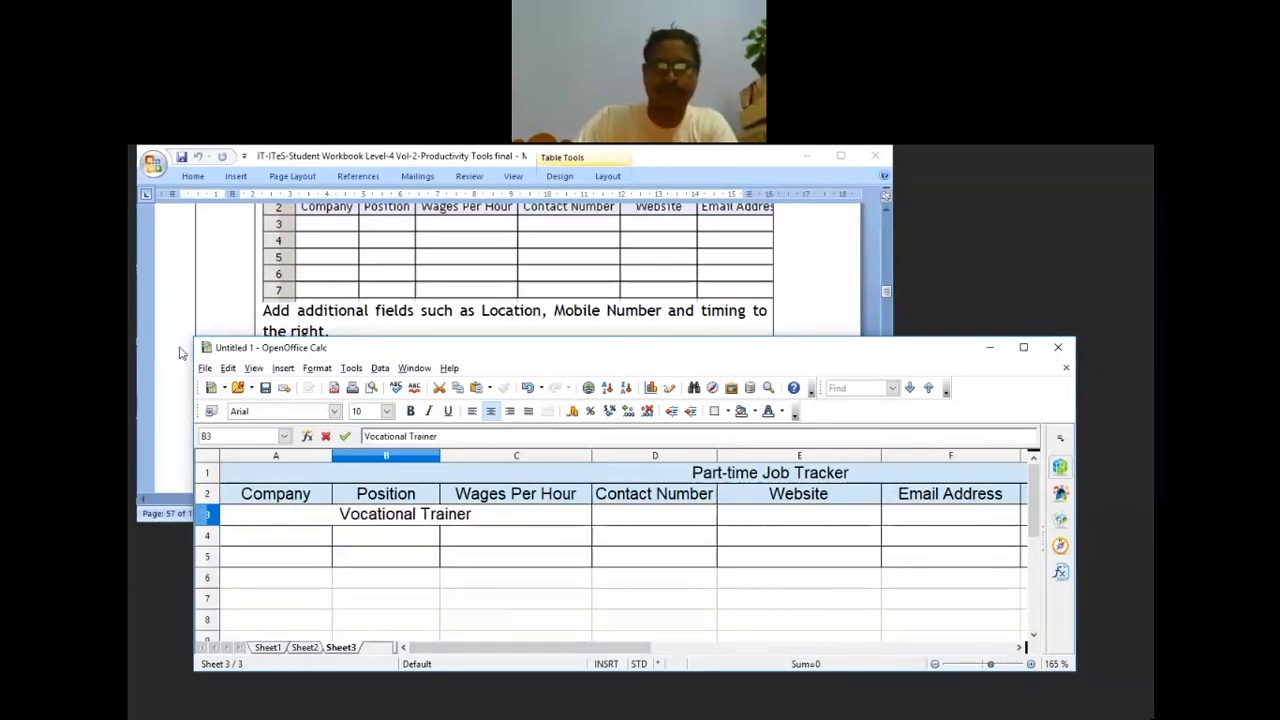
left_click(530, 516)
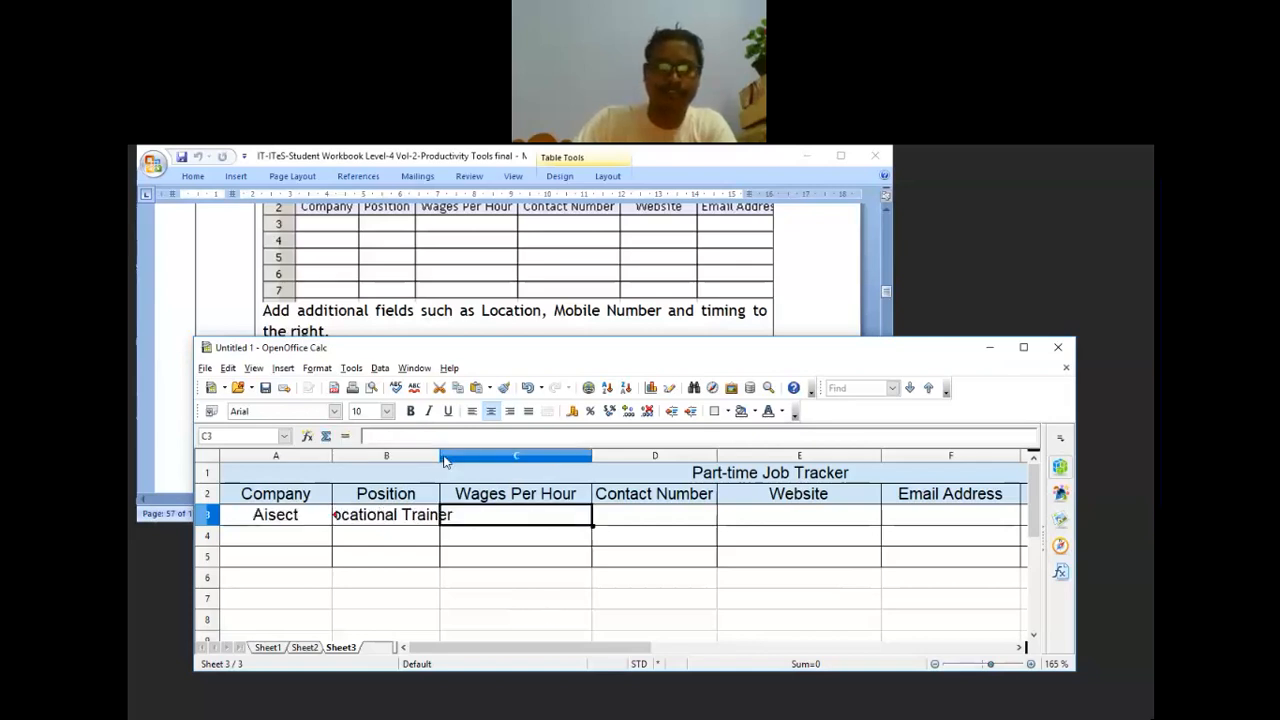
Step: Widen column B to fit Vocational Trainer and enter the hourly wage 100 in C3
left_click_drag(441, 458, 460, 458)
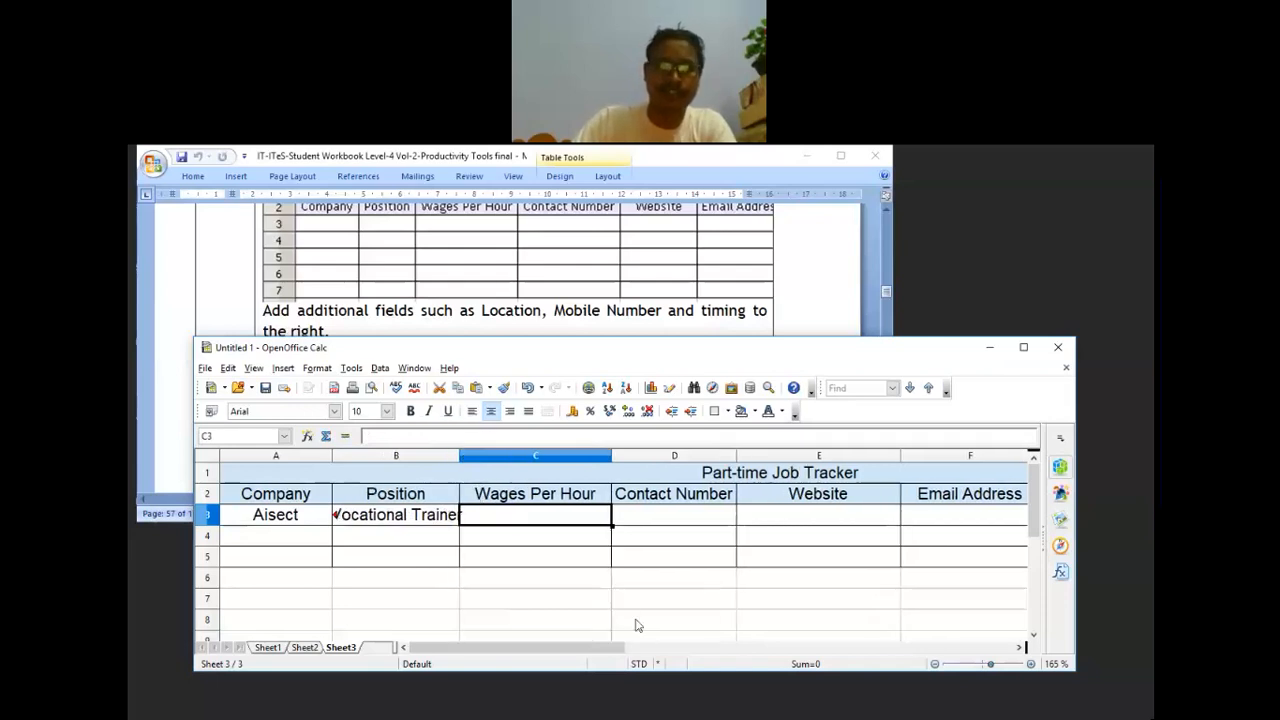
left_click(476, 458)
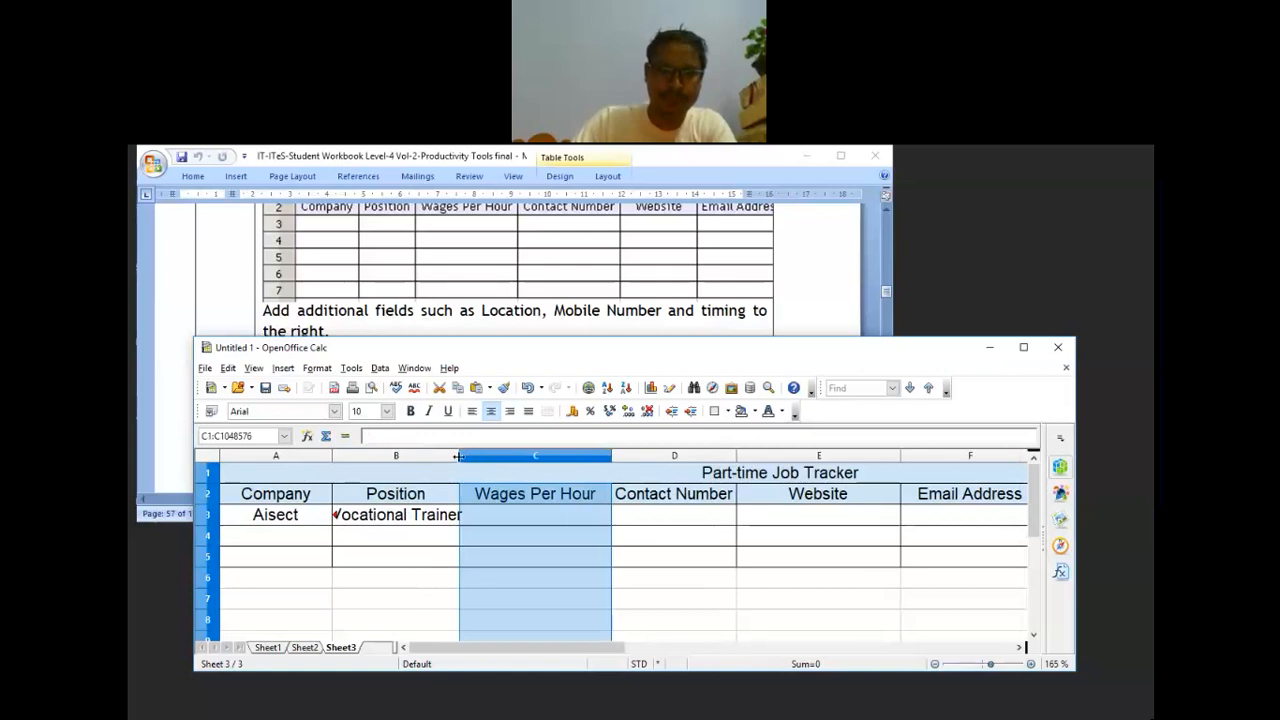
left_click_drag(458, 457, 471, 457)
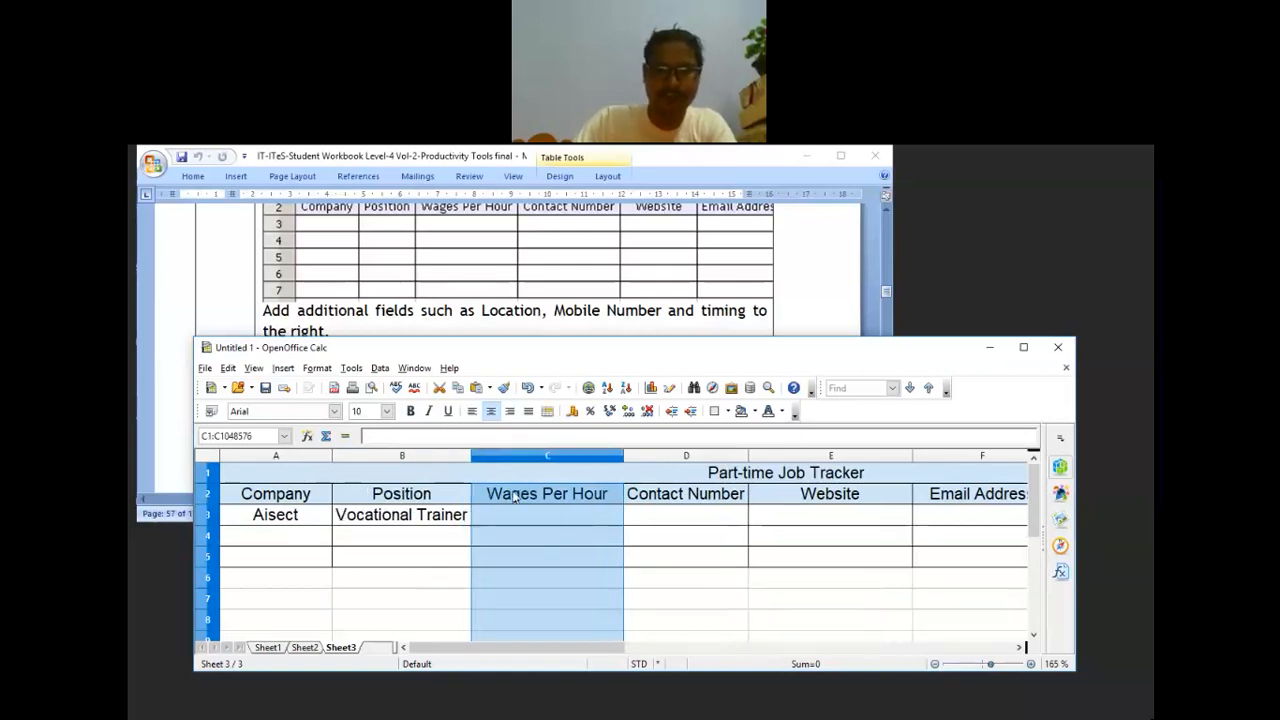
left_click(525, 514)
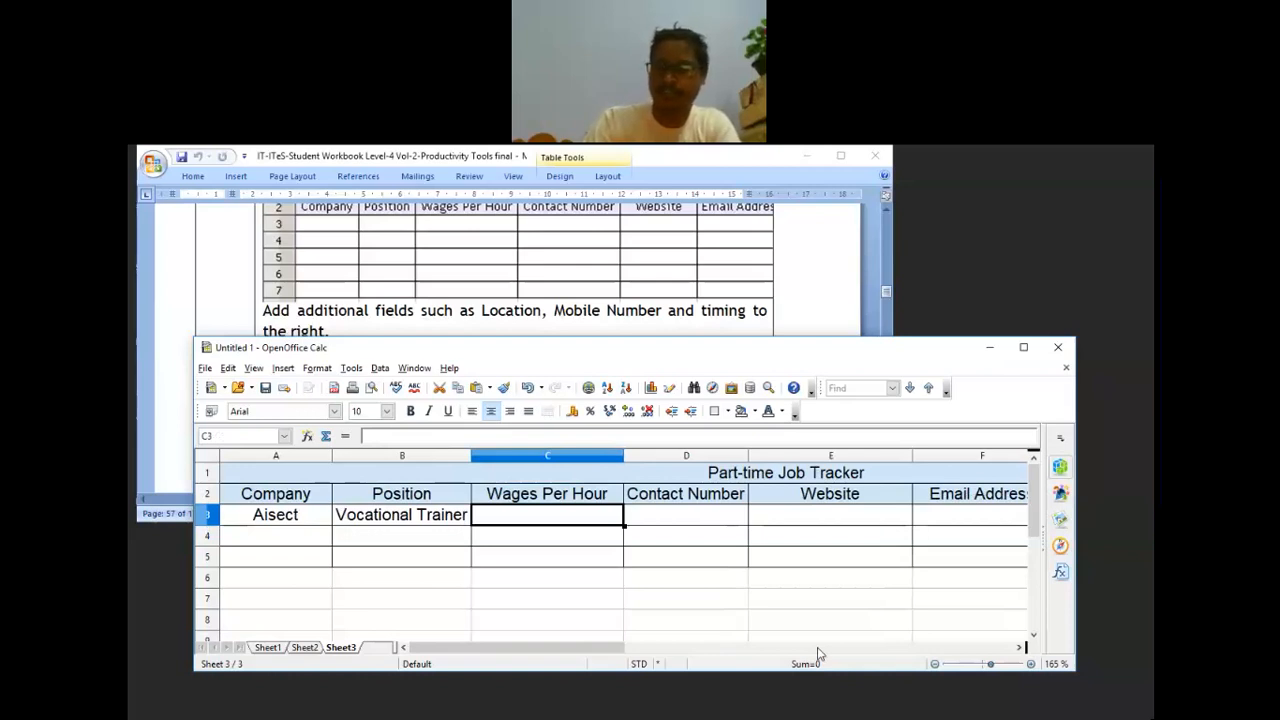
type("2")
key("BackSpace")
type("100")
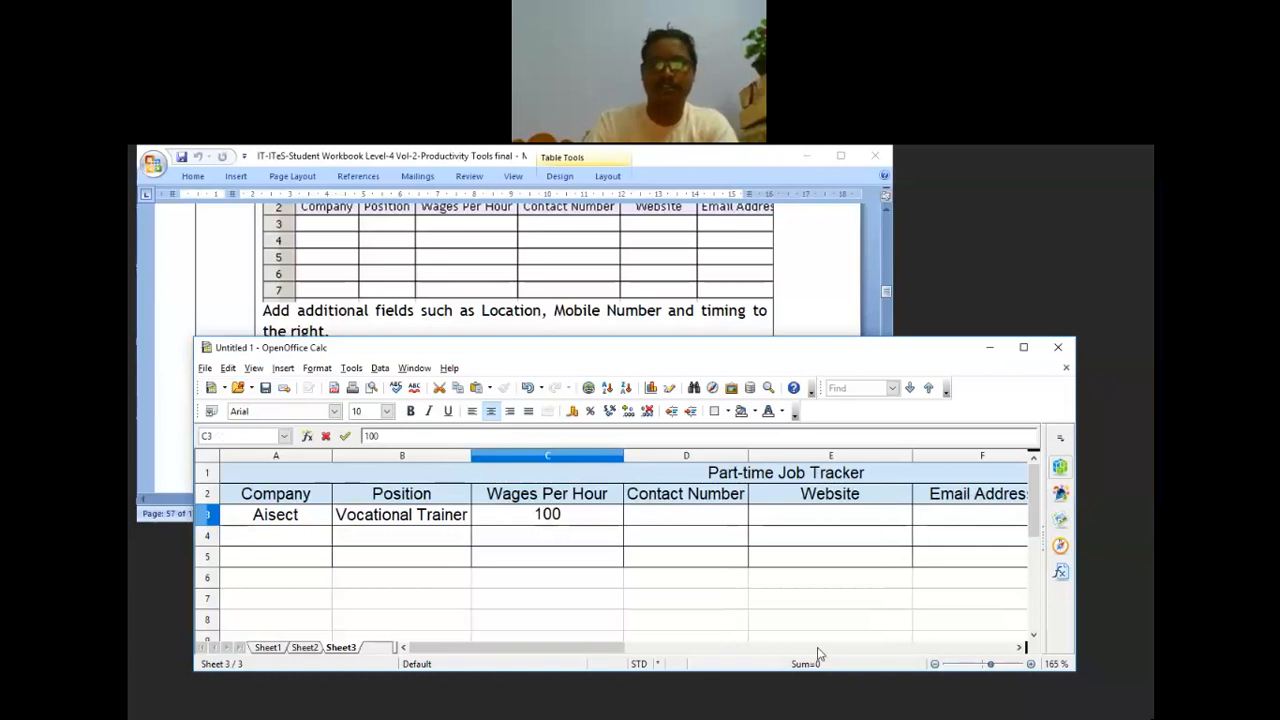
key("Tab")
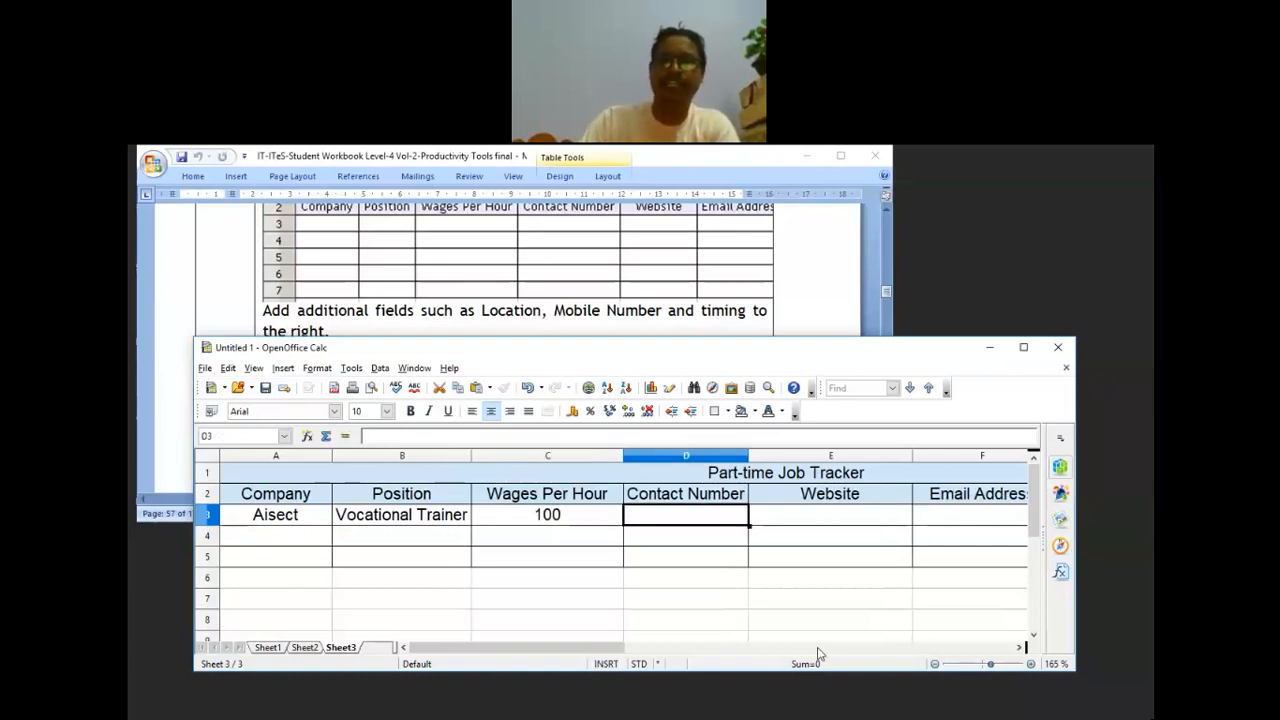
Step: Rename the C2 header to Wages Per Hour(Rs)
left_click(557, 487)
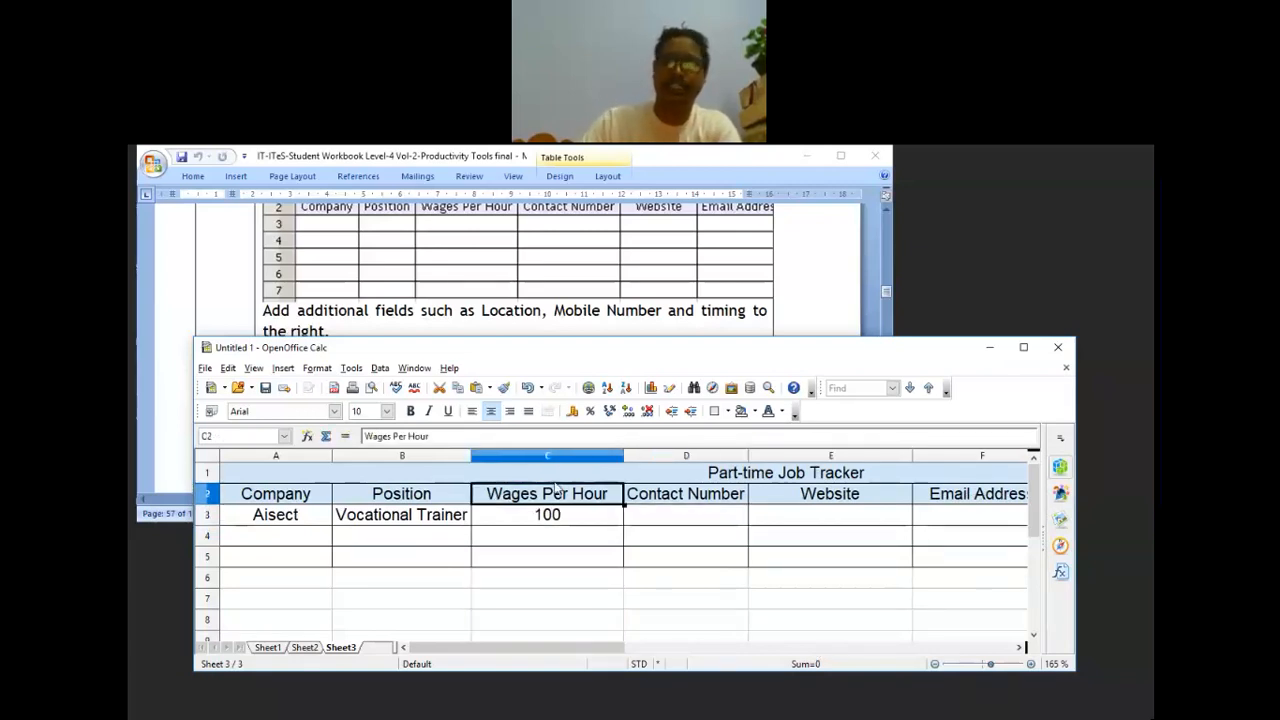
left_click(437, 433)
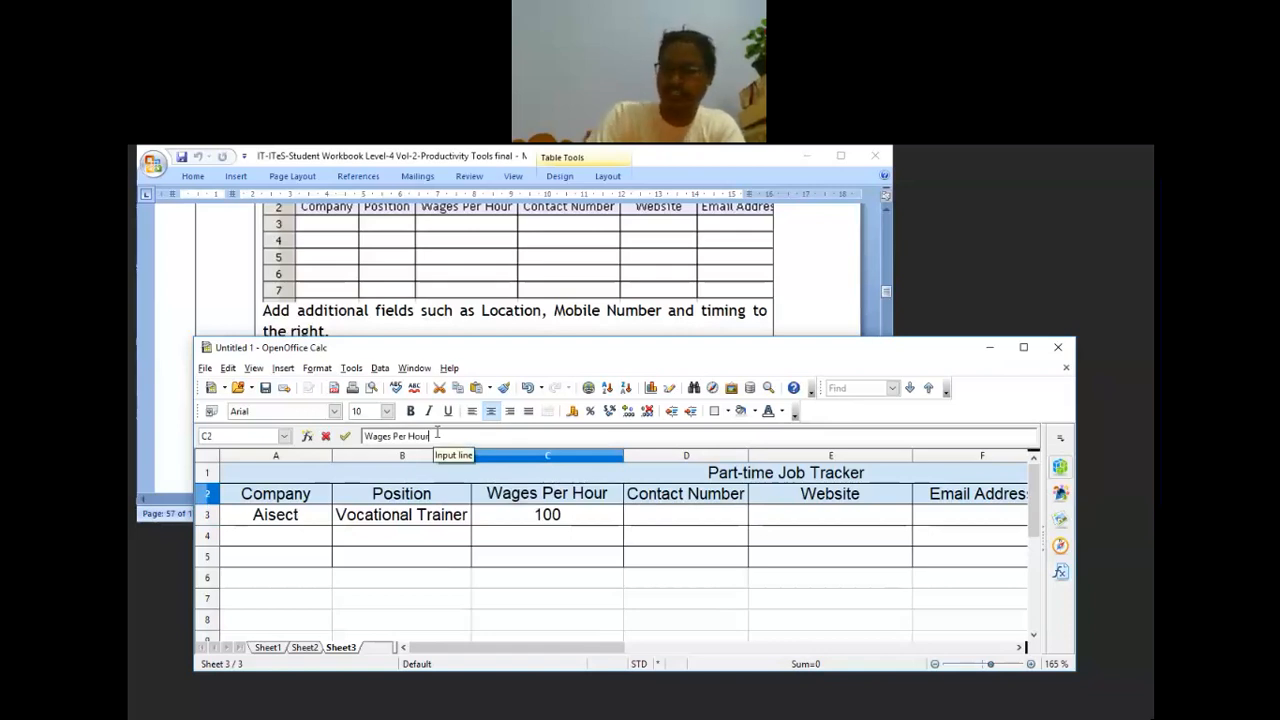
type("()")
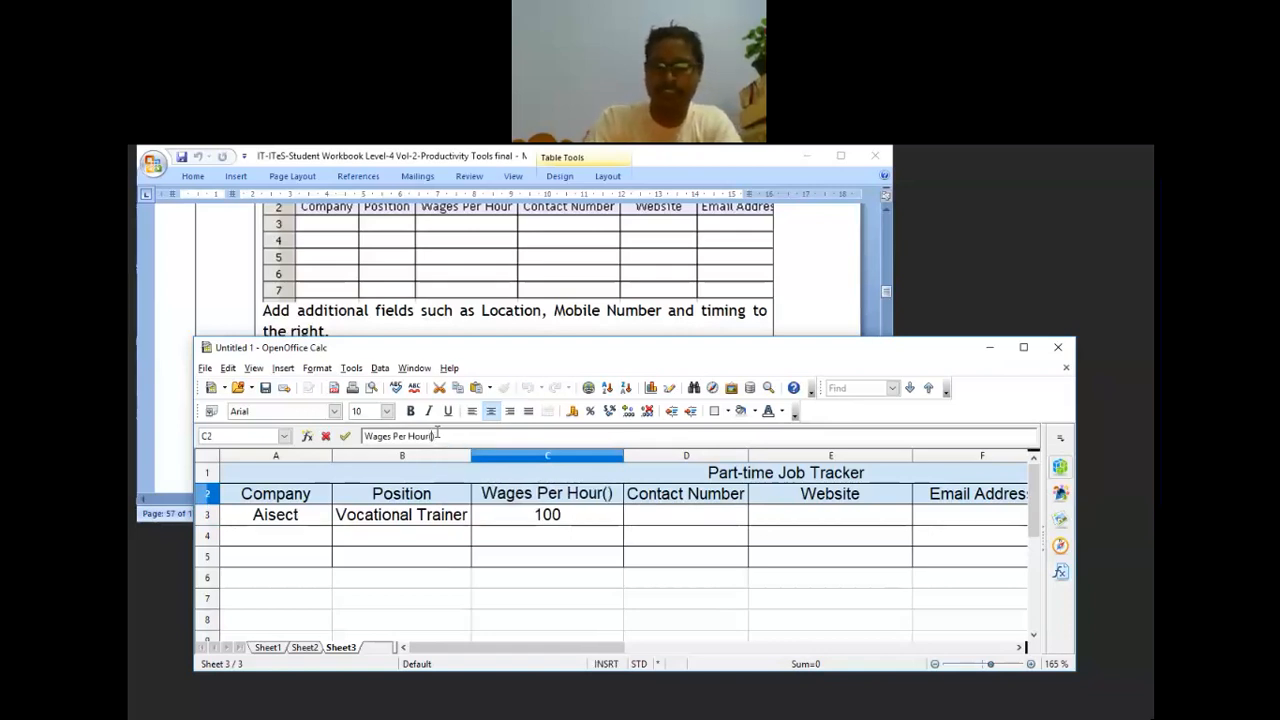
type("T")
key("BackSpace")
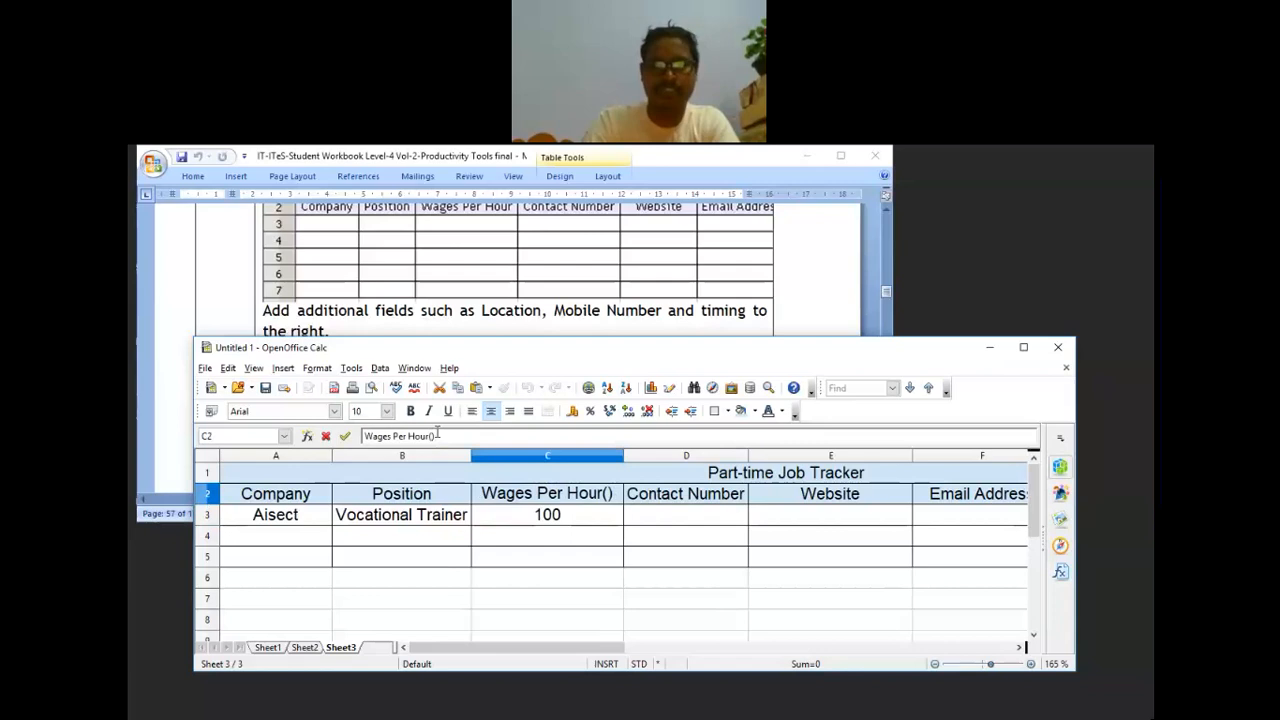
type("Ra")
key("BackSpace")
type("s")
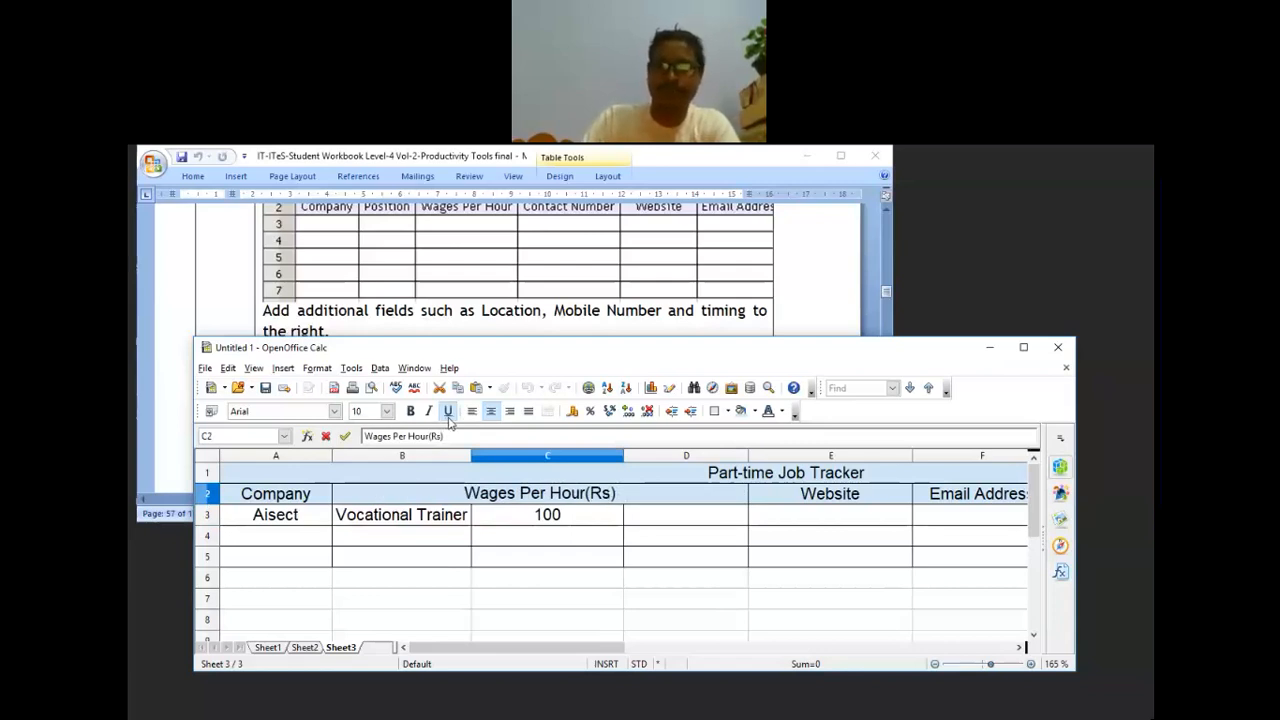
left_click(678, 556)
Step: Enter the contact's phone number in D3
left_click(670, 521)
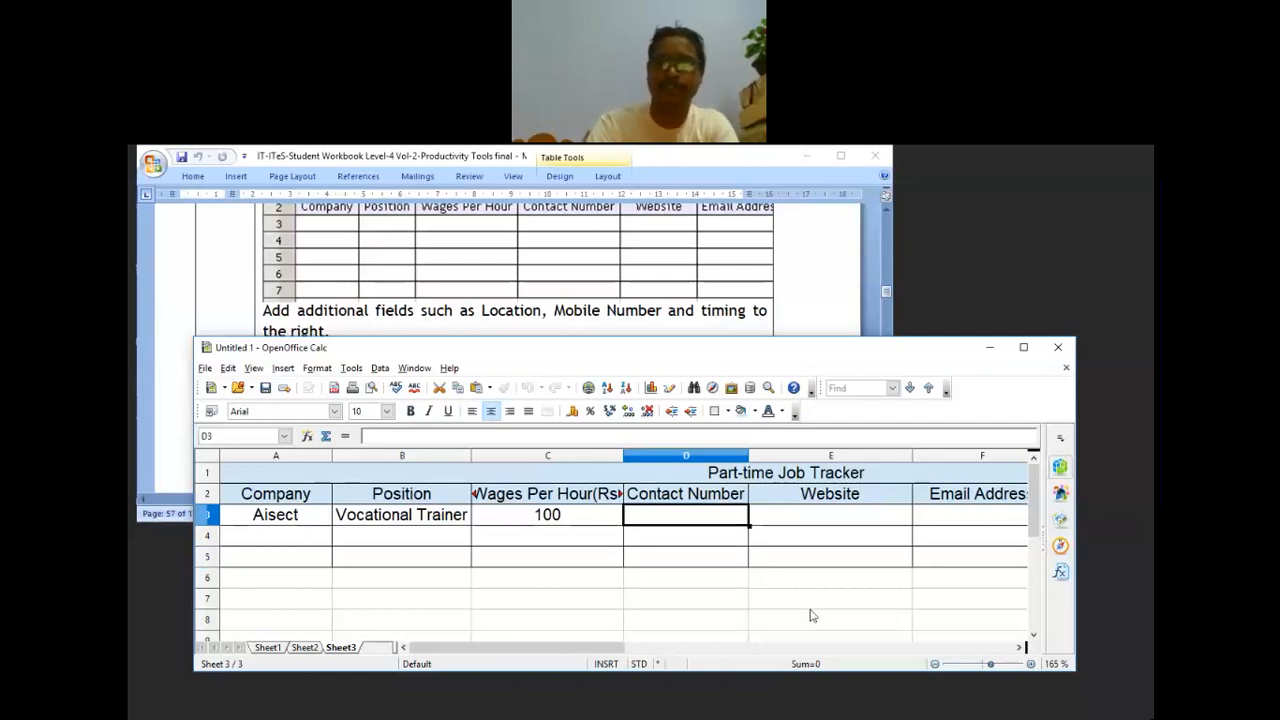
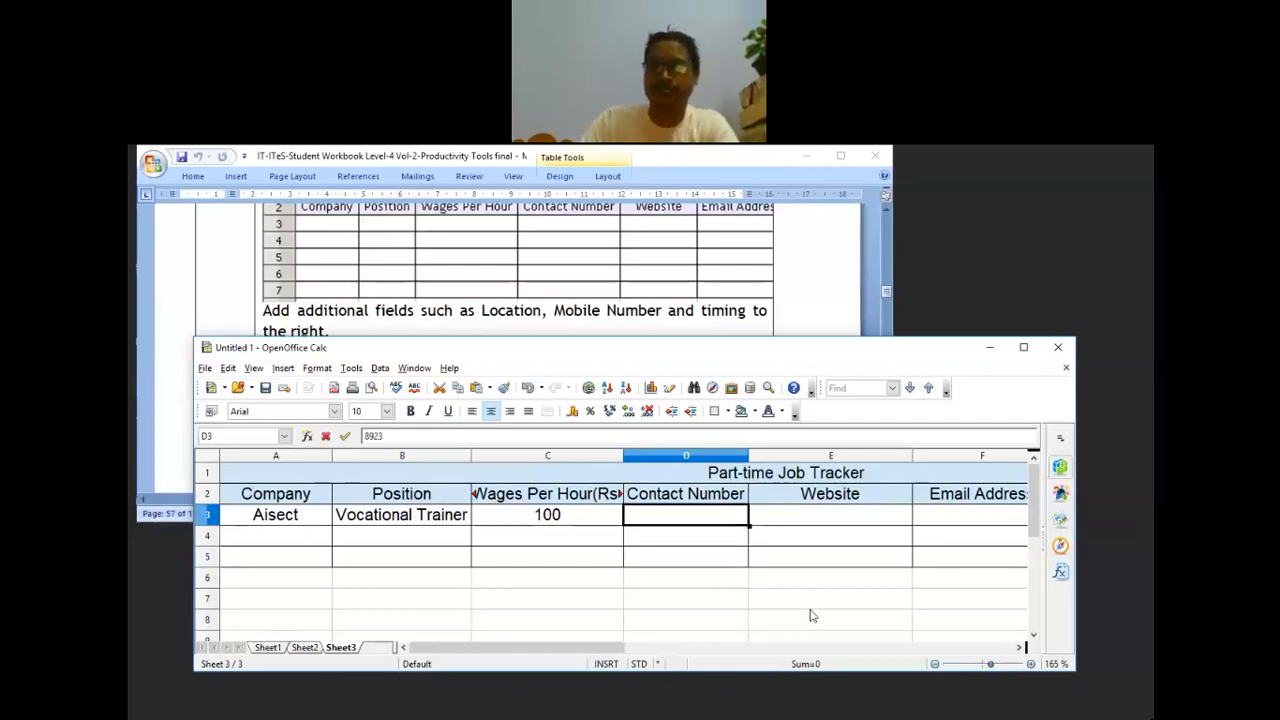
left_click(847, 522)
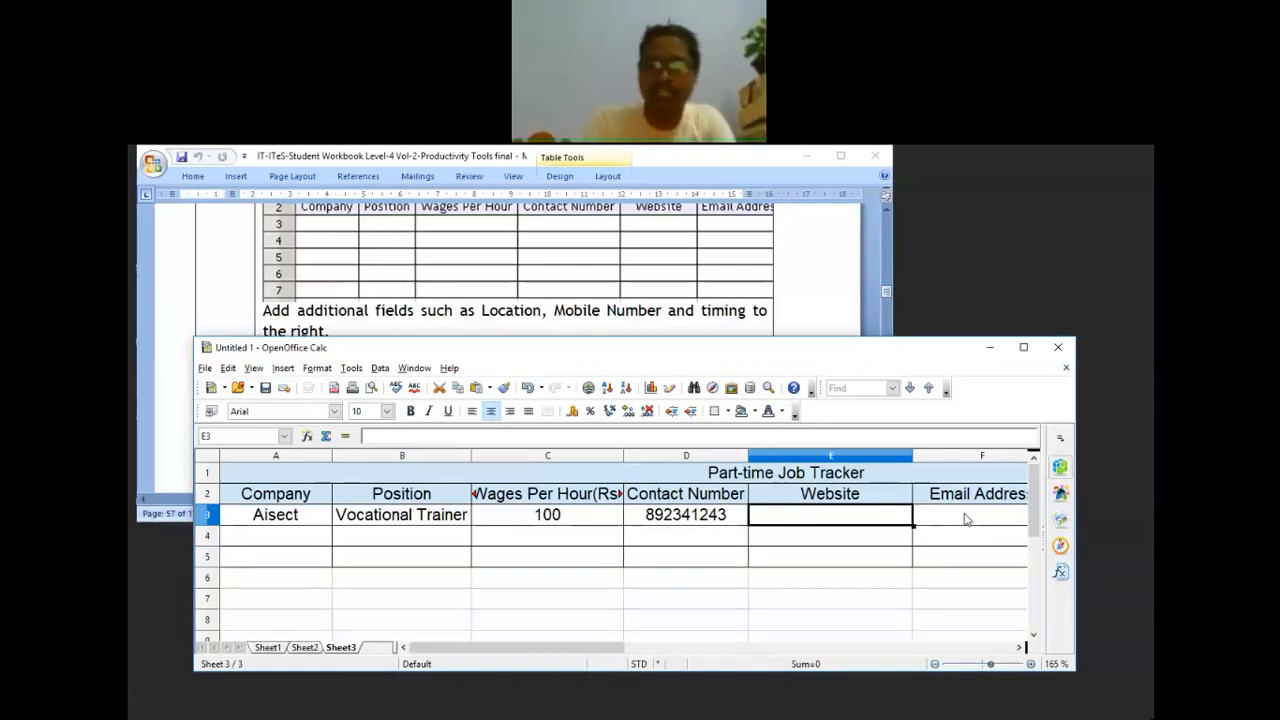
type("=")
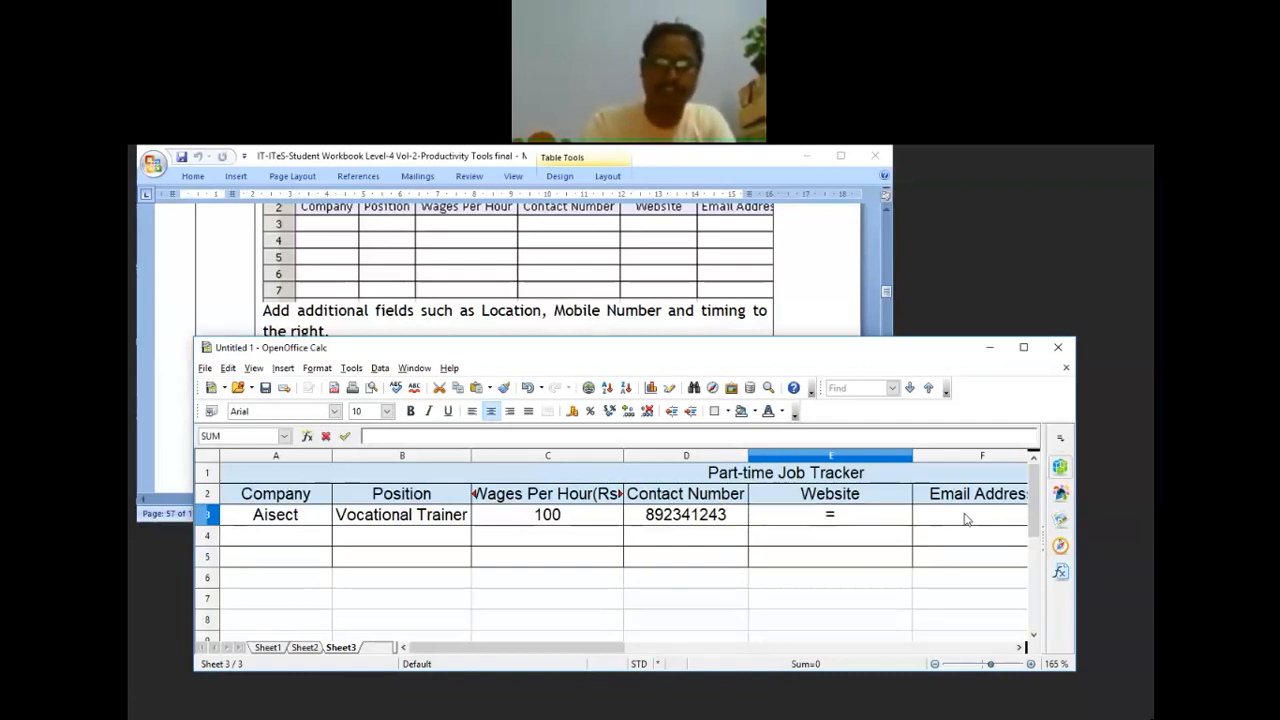
type("hy")
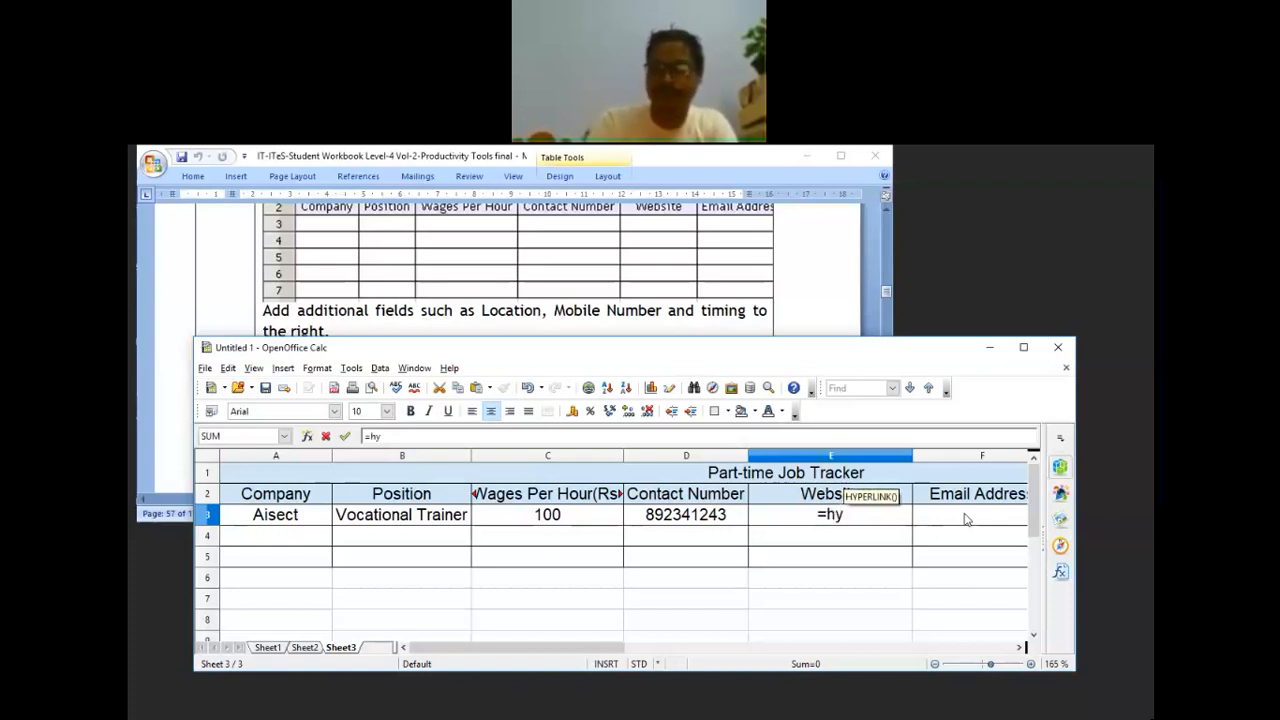
key("Up")
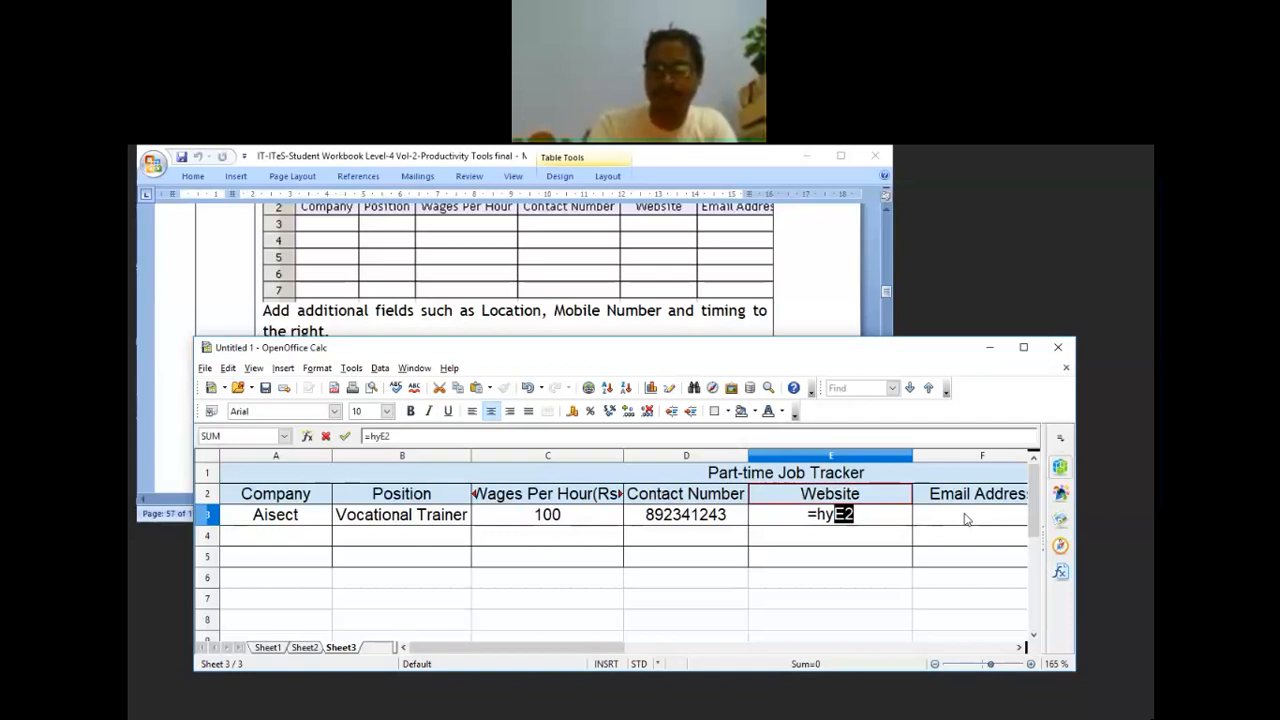
key("BackSpace")
key("BackSpace")
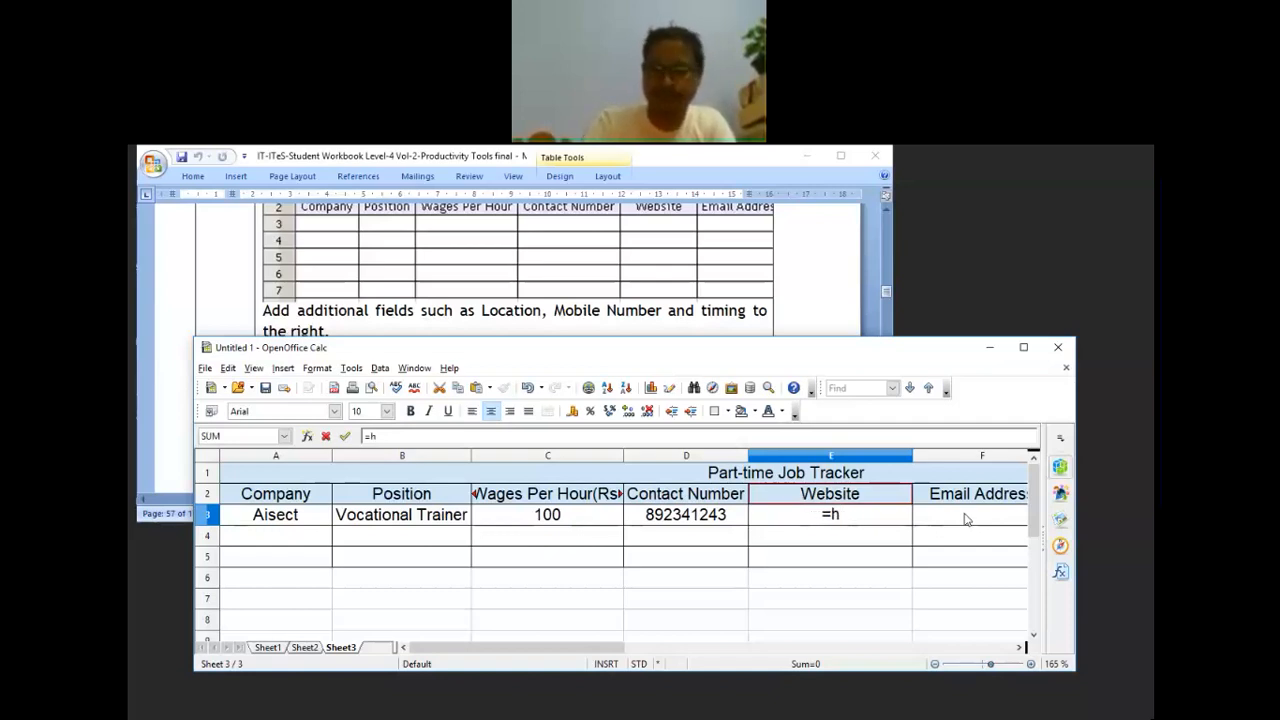
type("y")
key("Return")
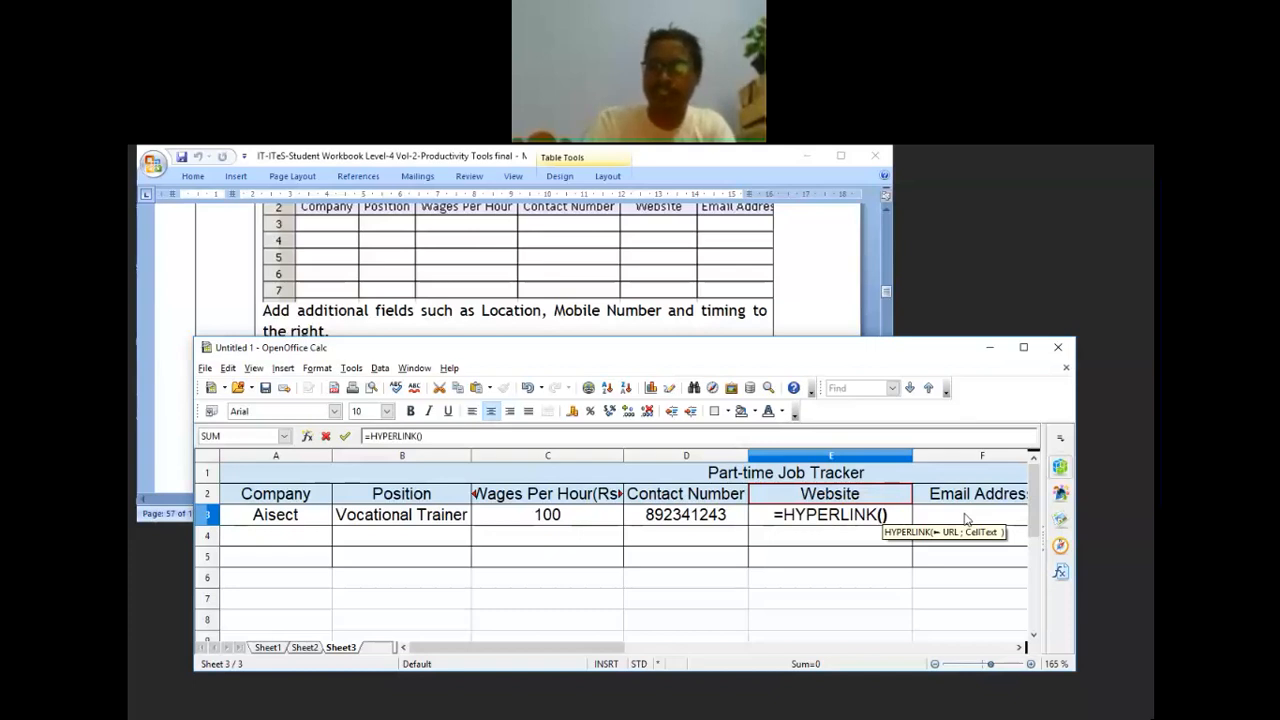
type("\"\"")
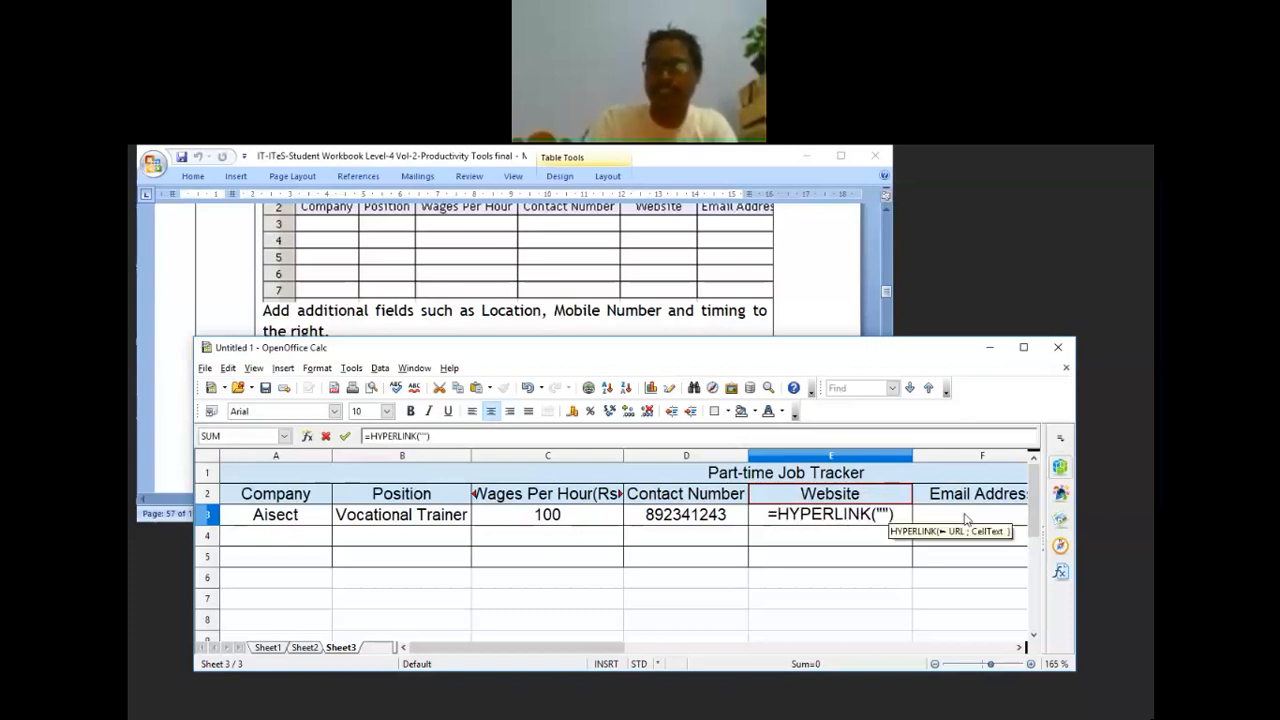
key("Up")
key("Left")
key("BackSpace")
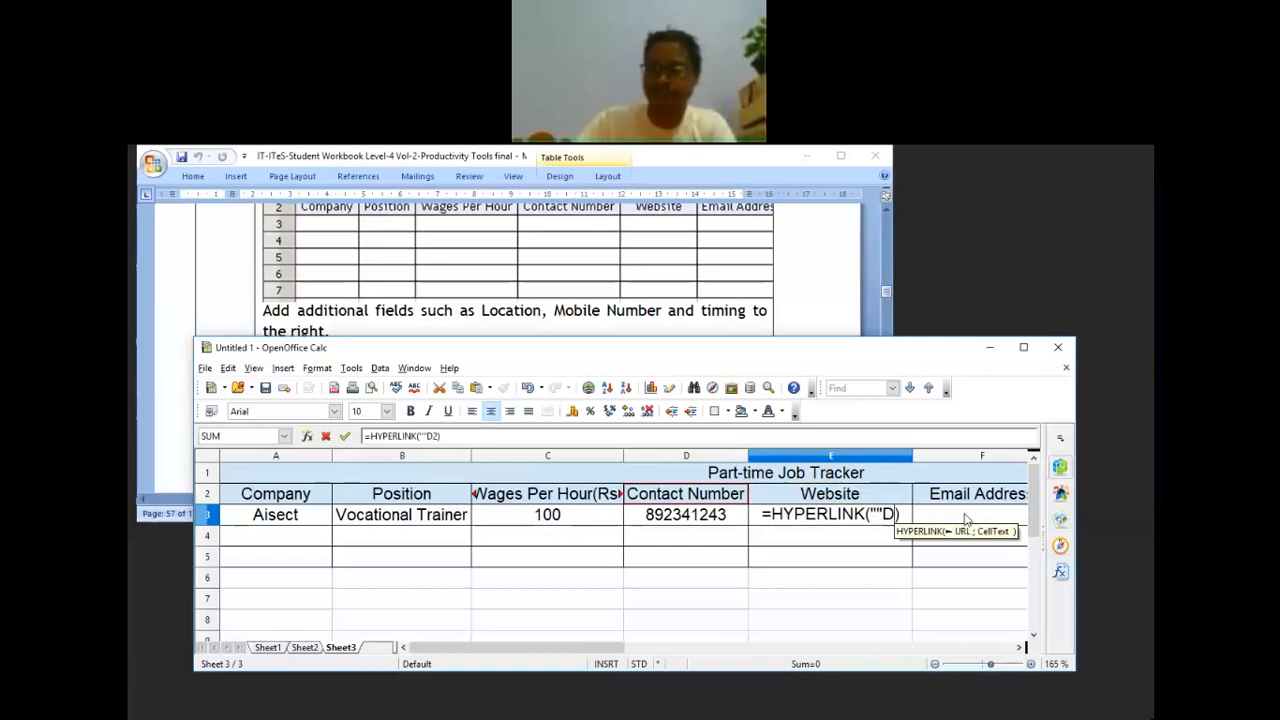
key("BackSpace")
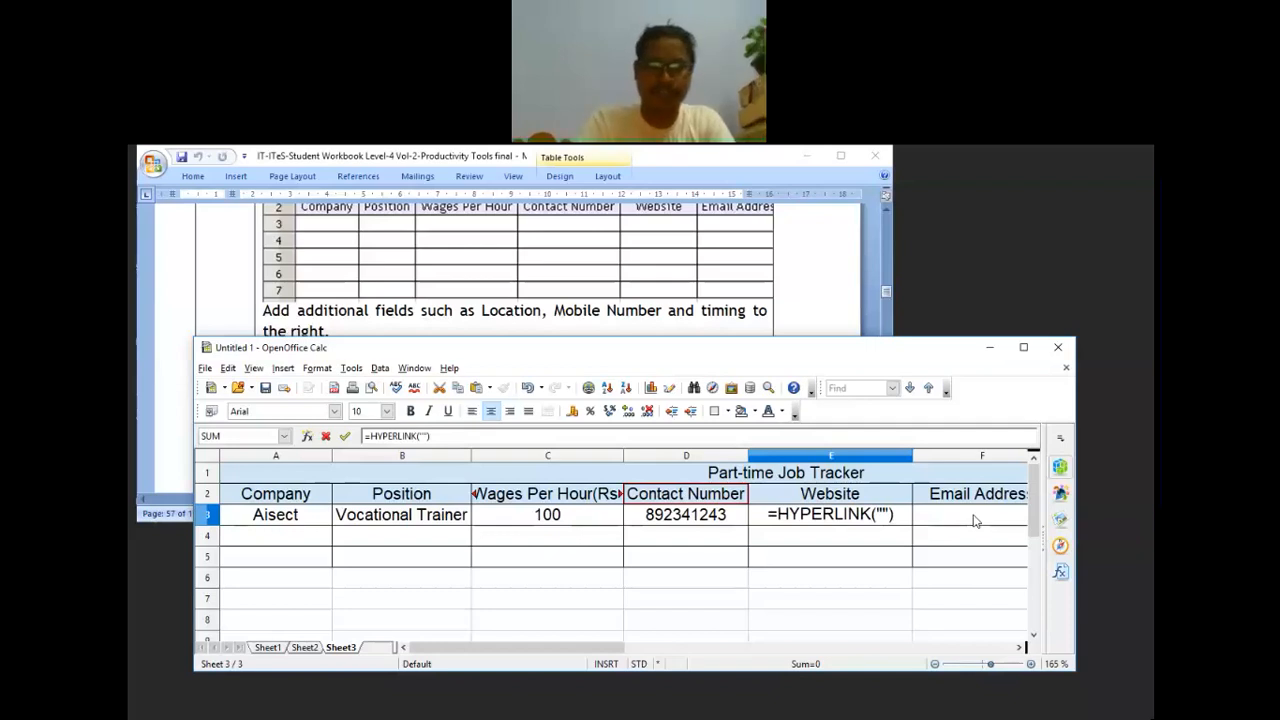
type("w")
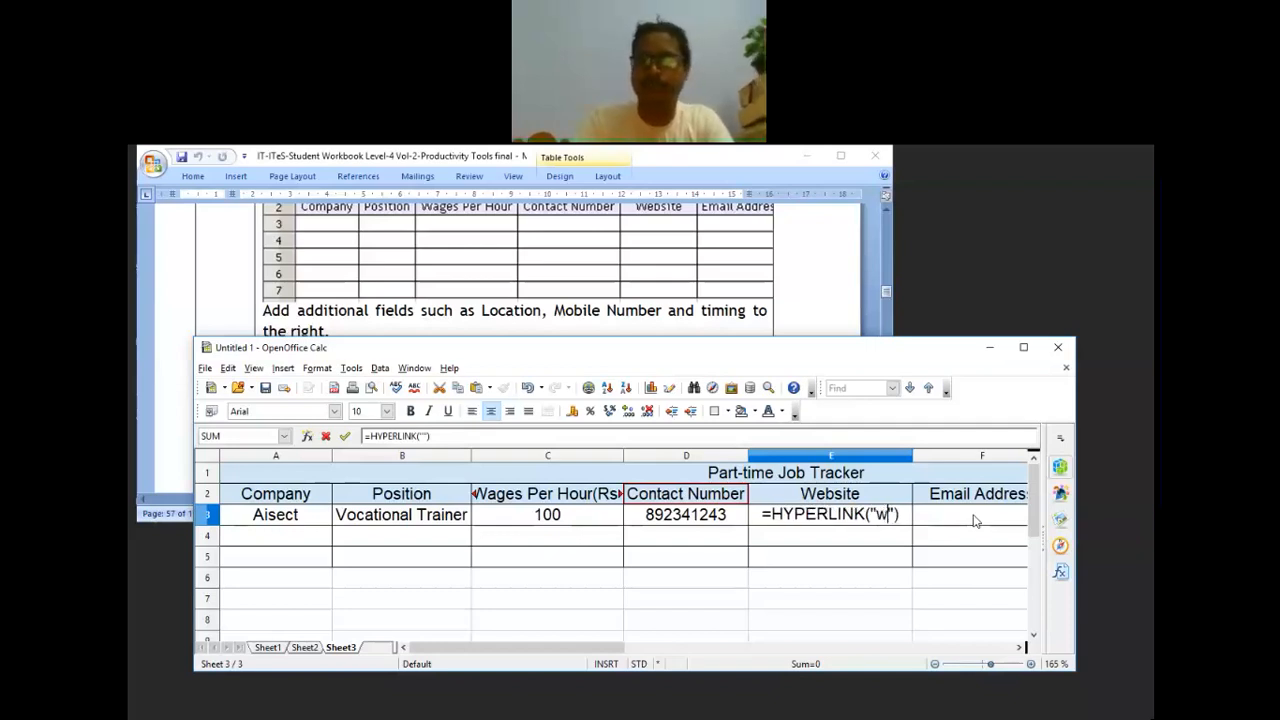
type("ww")
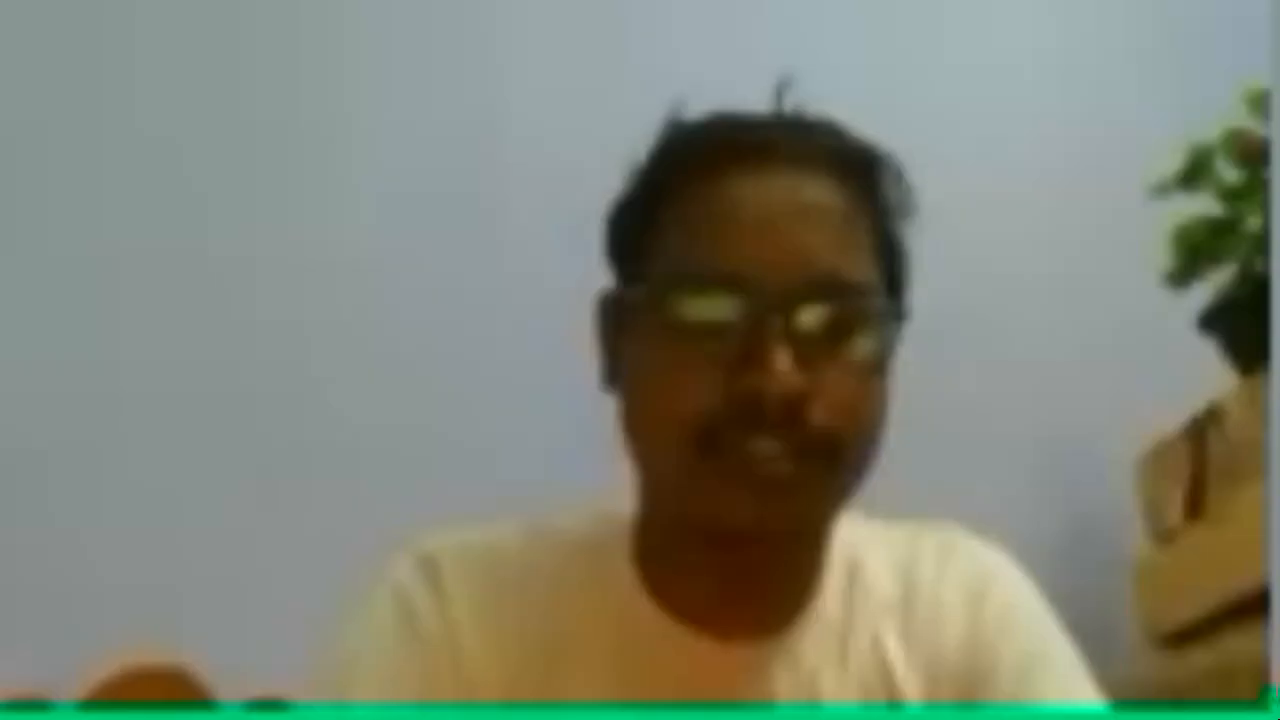